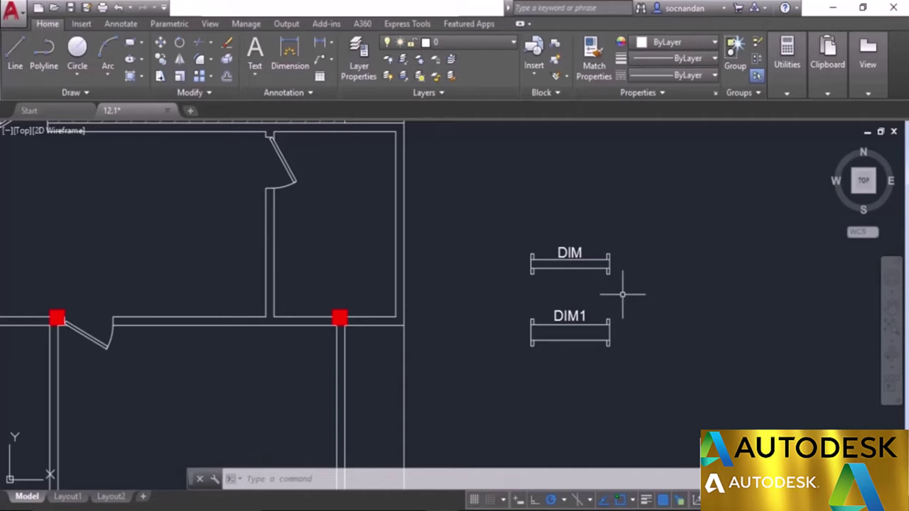
- Define block 'Window 5 inches' from DIM's 17 objects, based at its midpoint, deleting the original
click(557, 48)
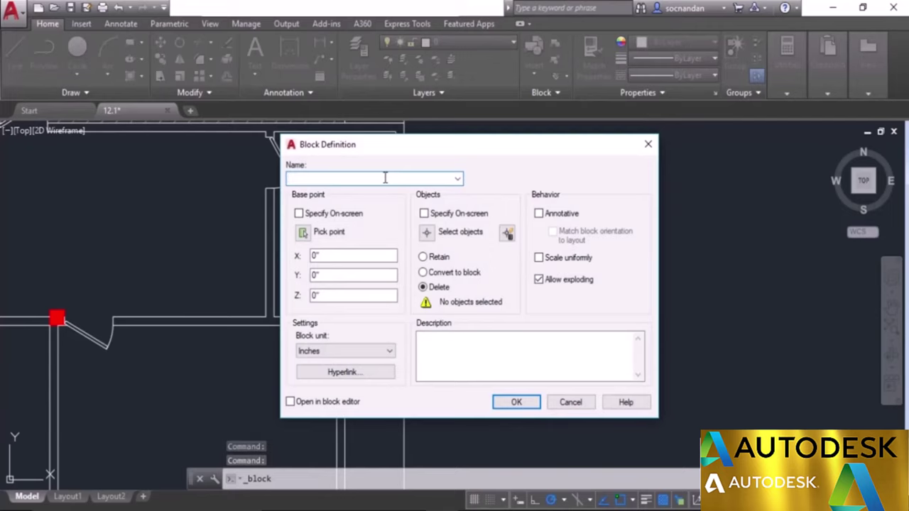
text(Window 5 inches)
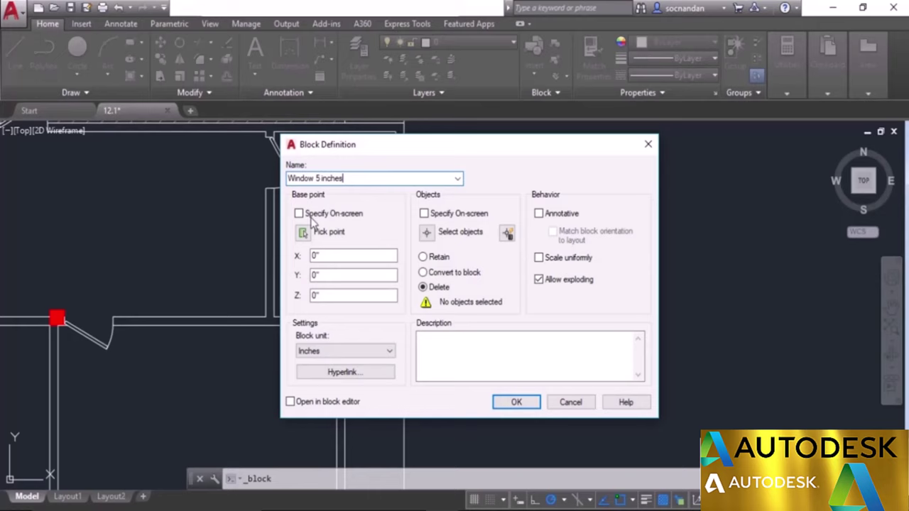
click(302, 232)
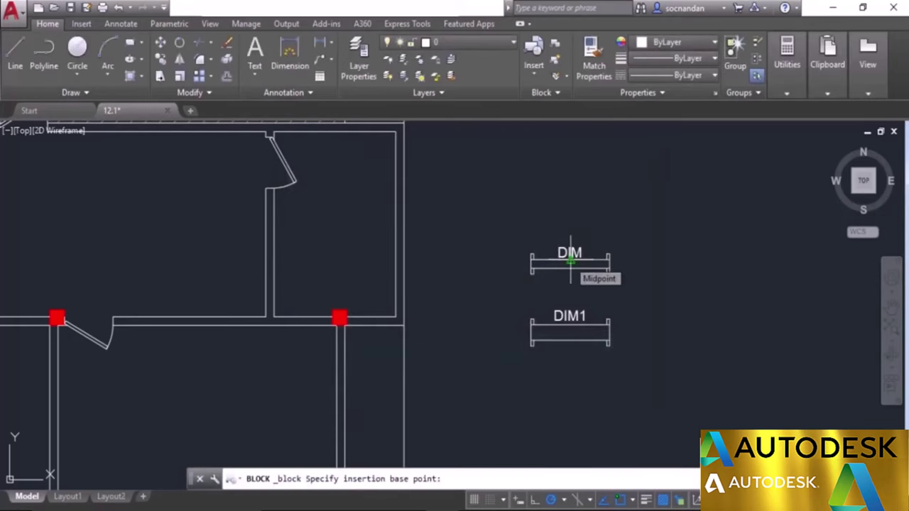
click(569, 261)
click(458, 235)
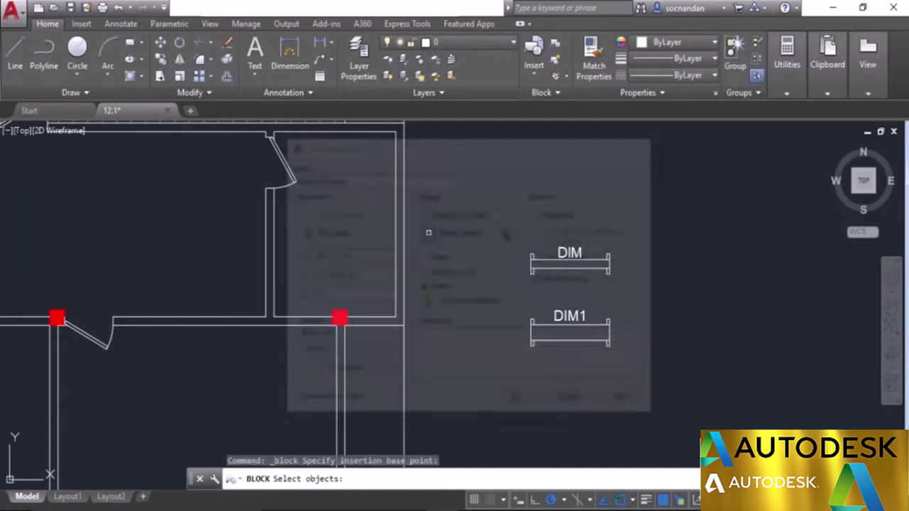
click(631, 291)
click(499, 205)
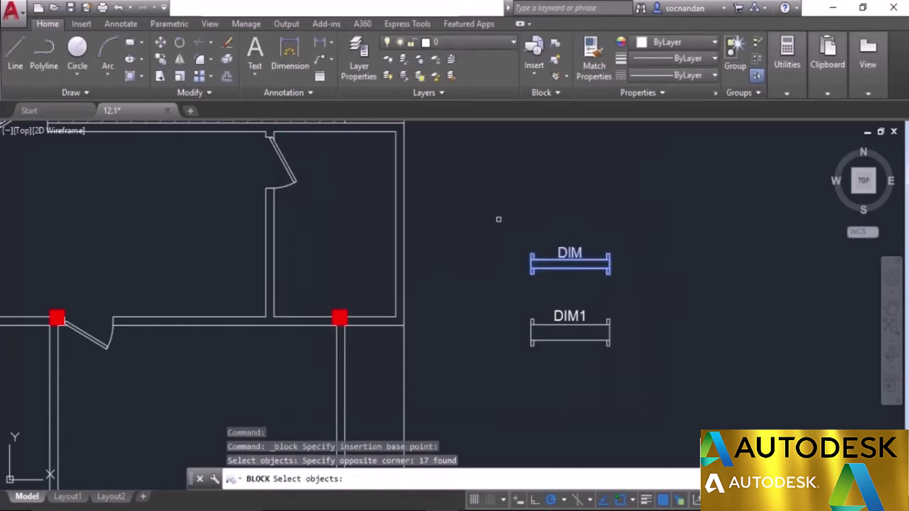
key(Return)
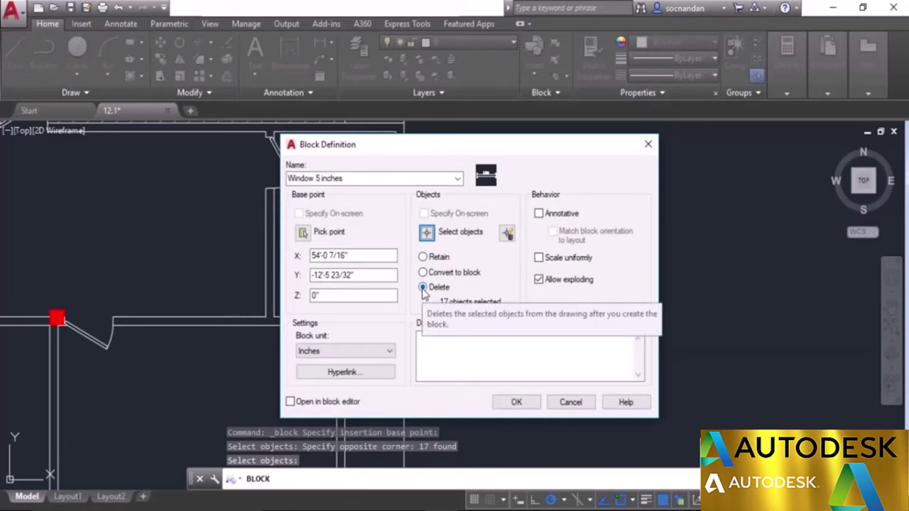
drag(396, 150, 261, 152)
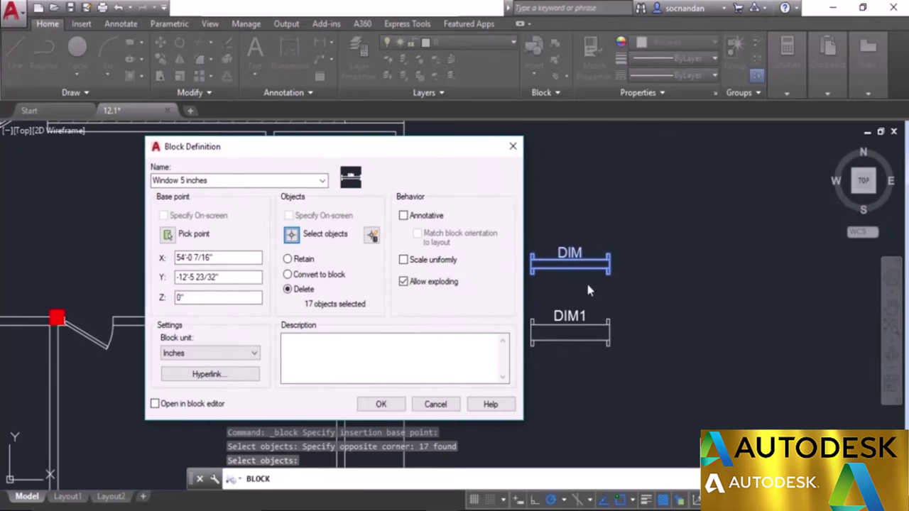
click(403, 281)
click(381, 404)
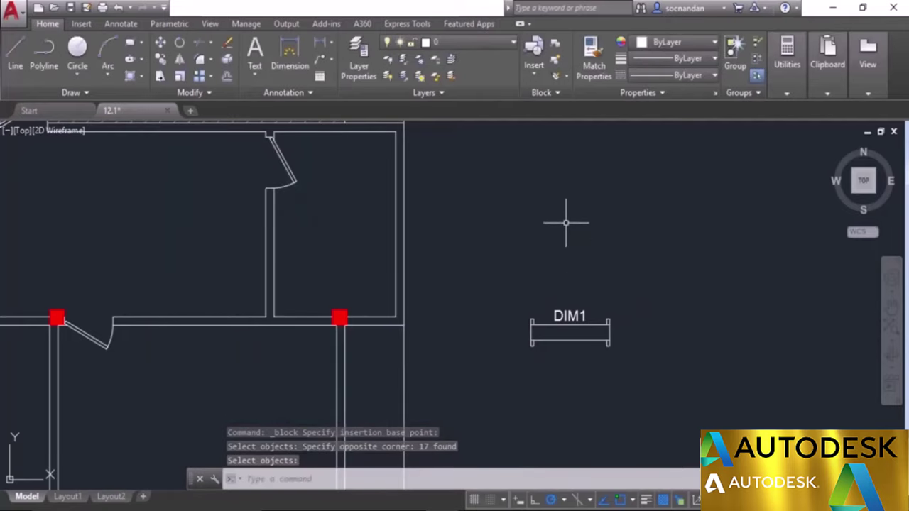
- Define block 'Window 10 Inches' from DIM1's objects, based at its midpoint, removing the original
click(535, 56)
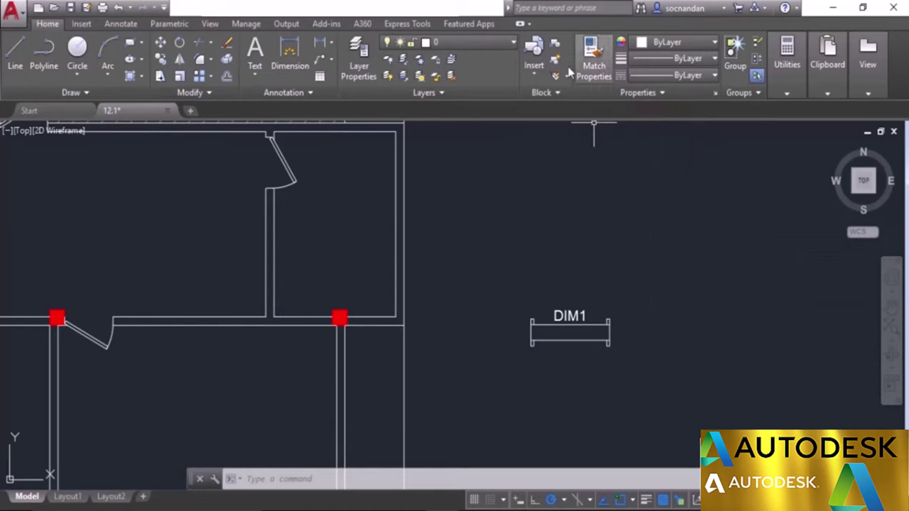
click(556, 44)
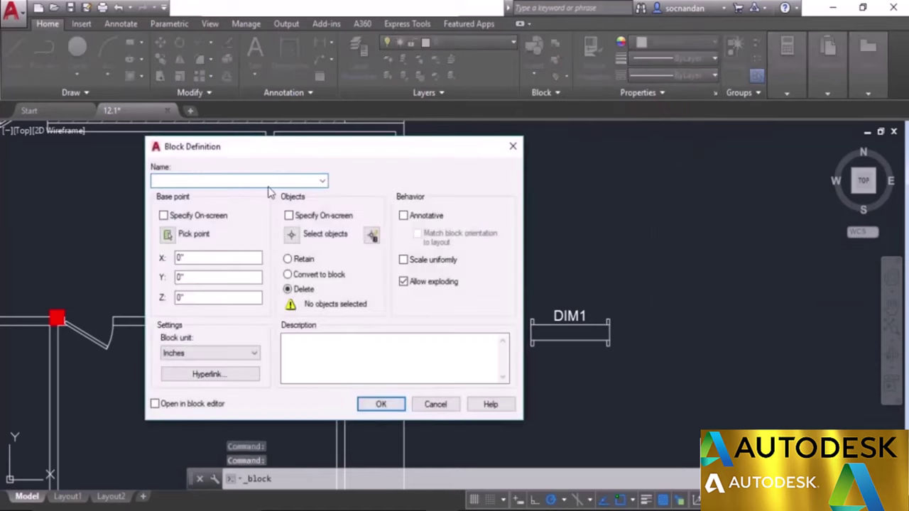
text(Window 10 Inches)
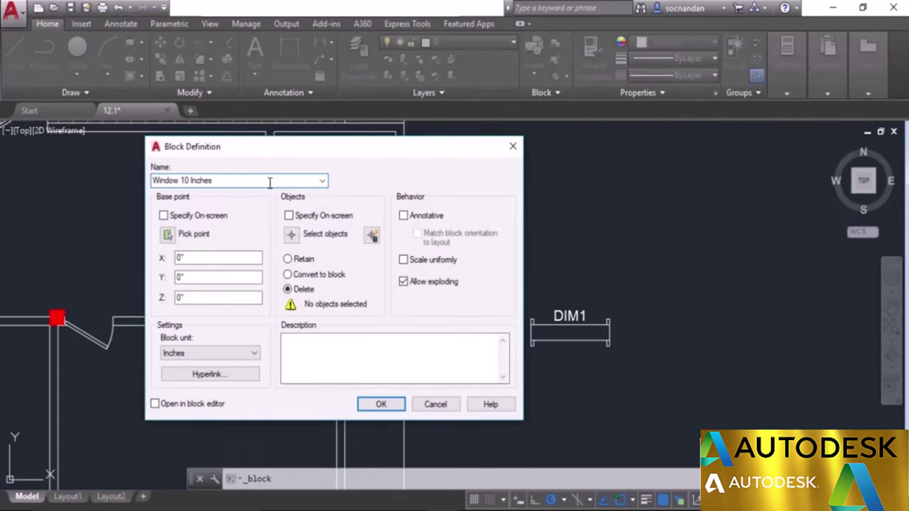
click(174, 235)
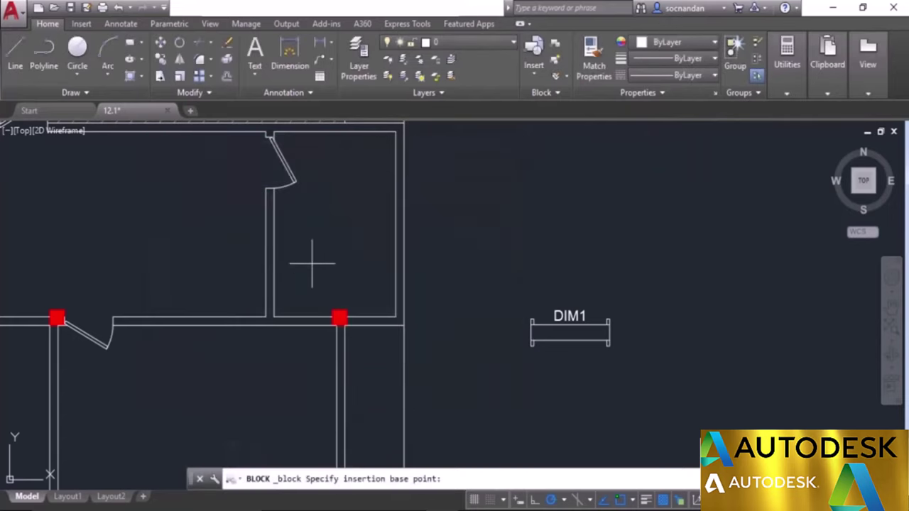
click(570, 325)
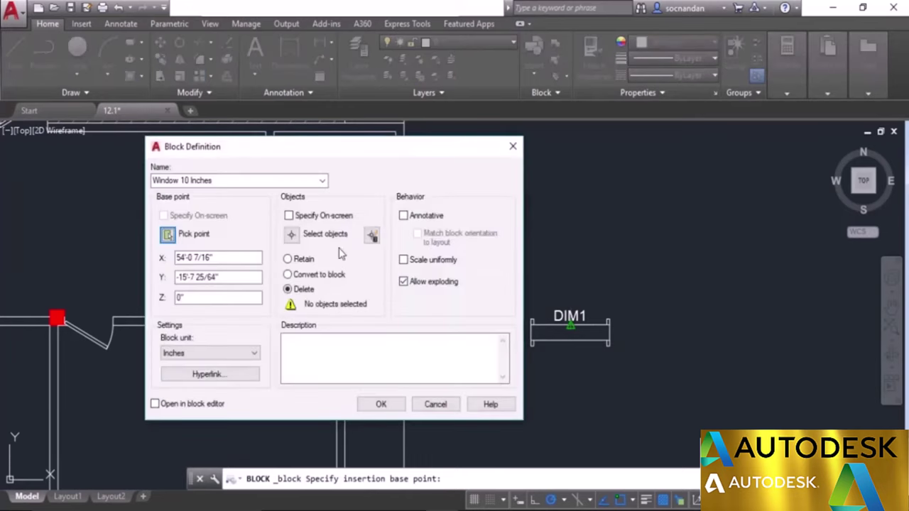
click(291, 235)
click(656, 370)
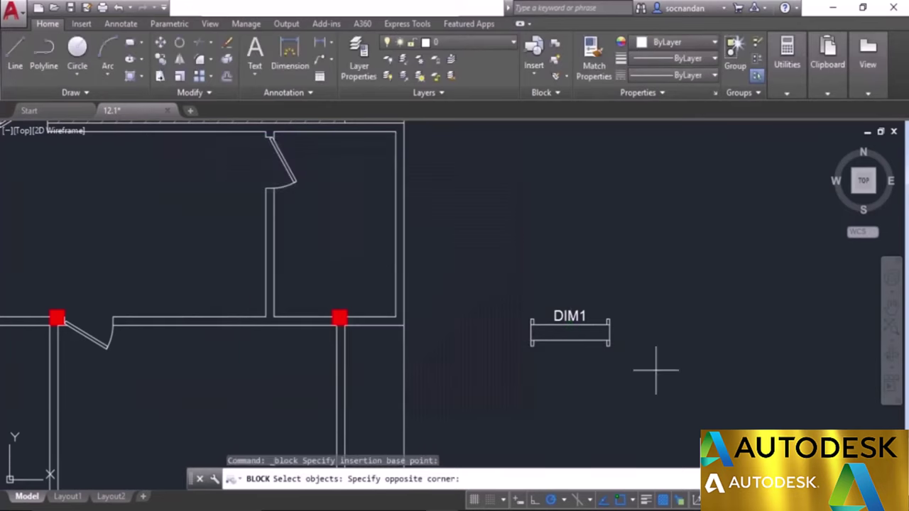
click(499, 261)
key(Return)
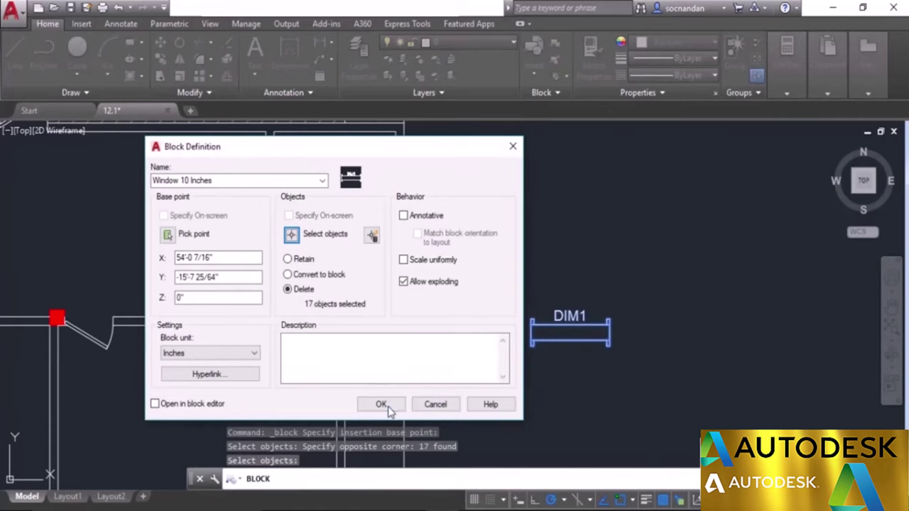
click(381, 405)
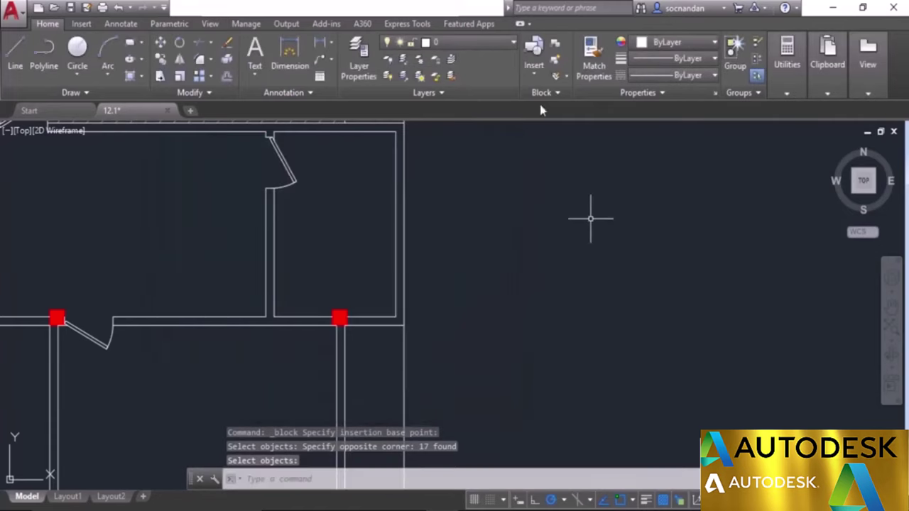
- Confirm both window blocks are insertable, recentre the full floor plan, and reopen the block list
click(533, 53)
scroll(651, 167, down, 1)
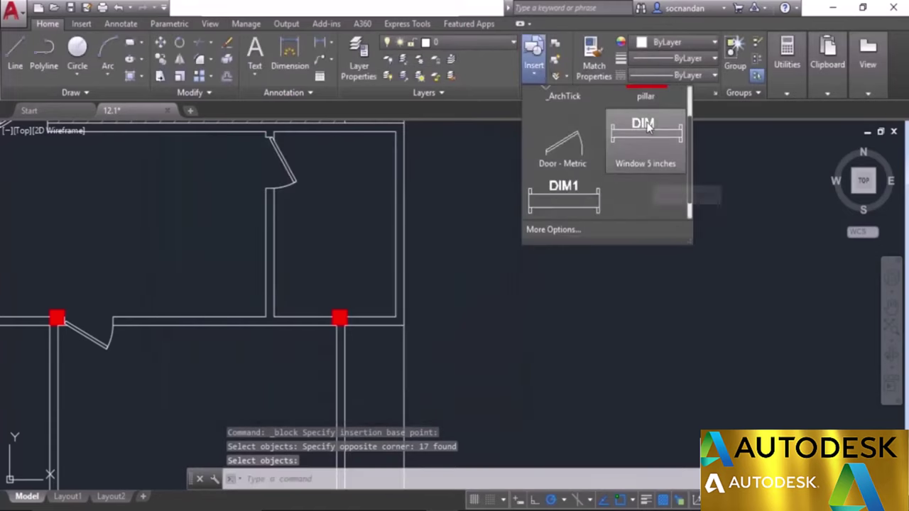
scroll(647, 126, down, 1)
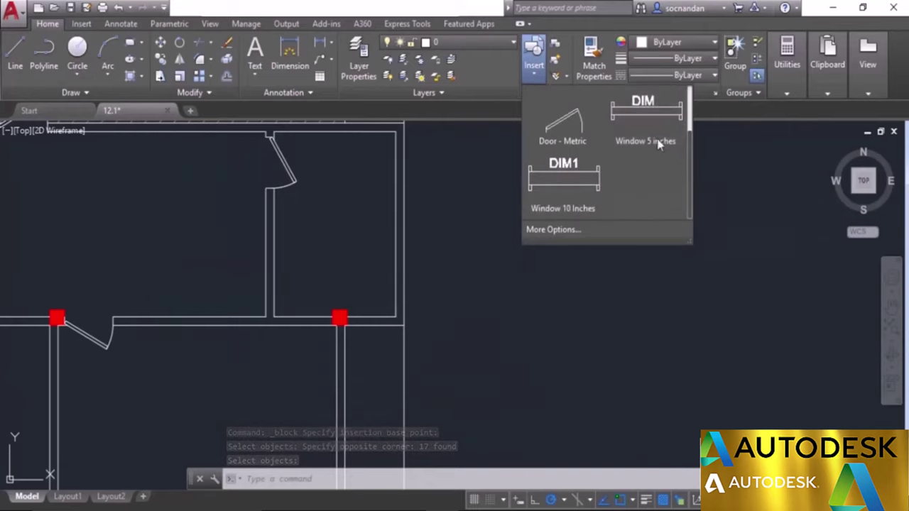
click(563, 181)
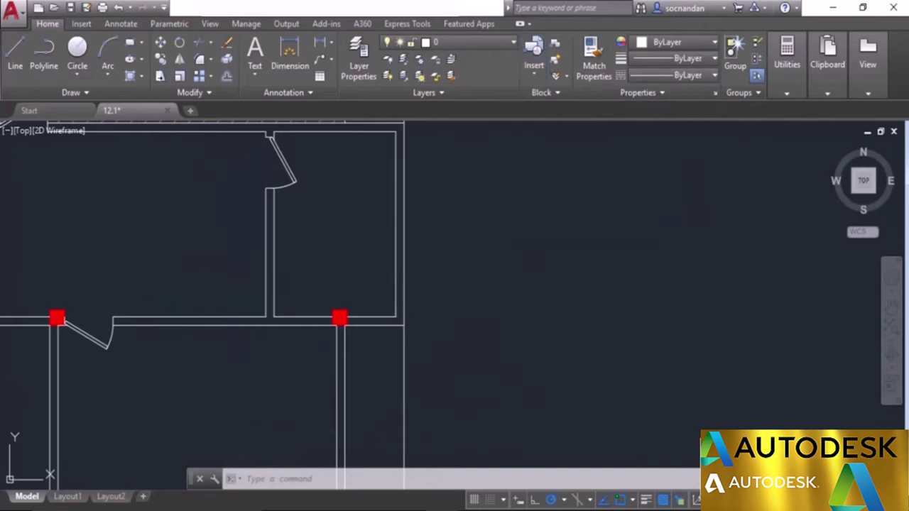
scroll(509, 320, down, 6)
scroll(405, 320, up, 2)
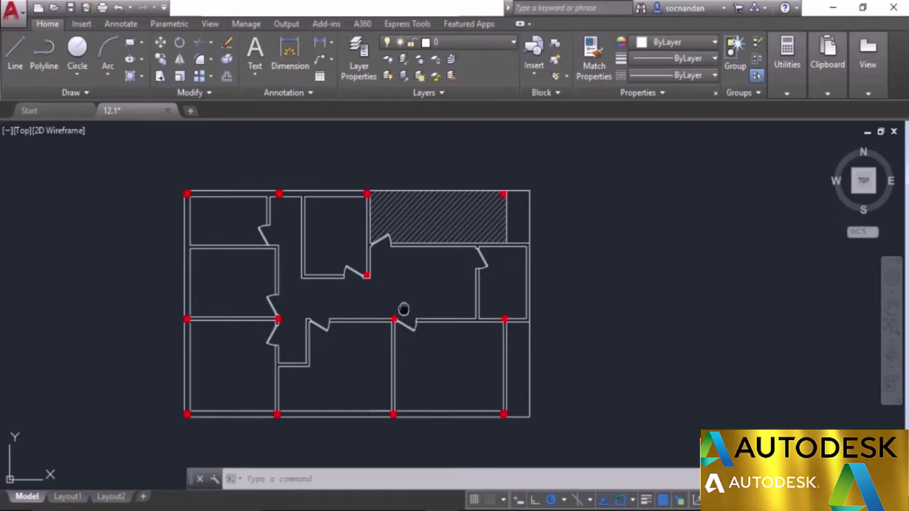
middle_drag(403, 309, 511, 313)
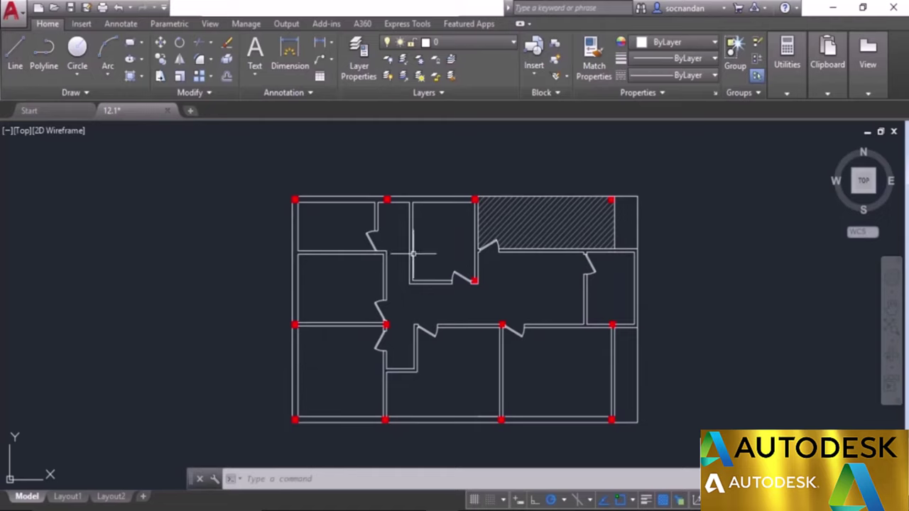
click(537, 74)
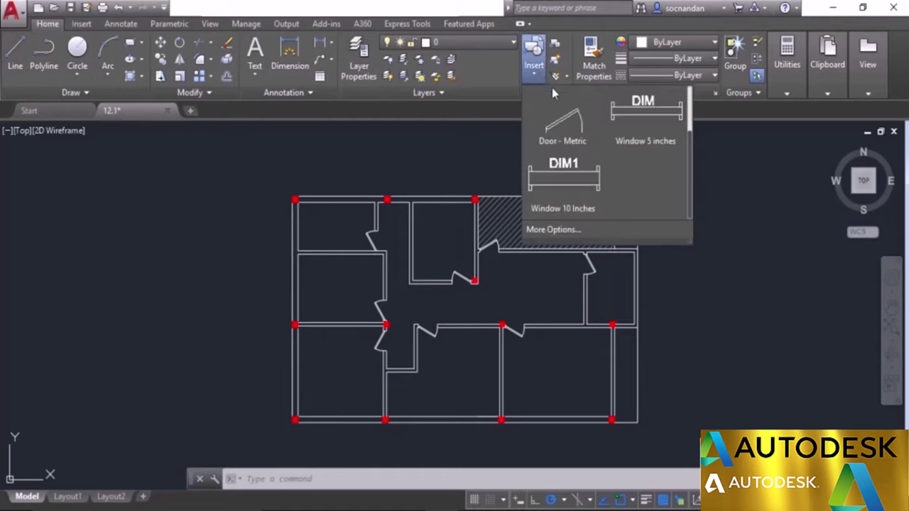
- Insert a Window 5 inches block into the central interior wall, labelled 5" x 4'
click(657, 137)
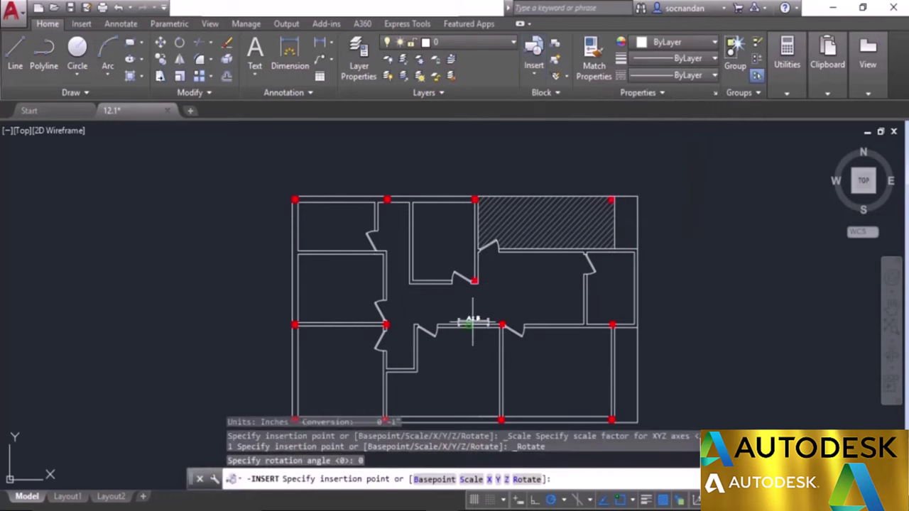
scroll(472, 323, up, 6)
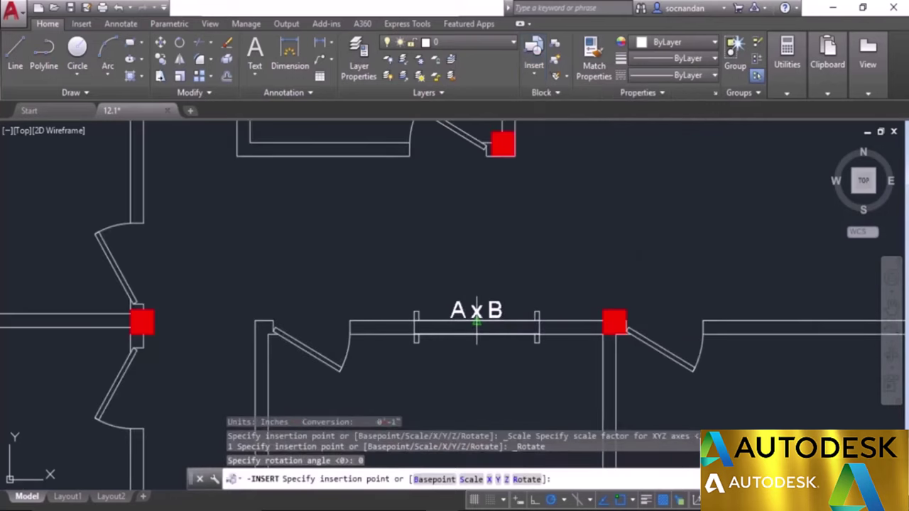
click(476, 323)
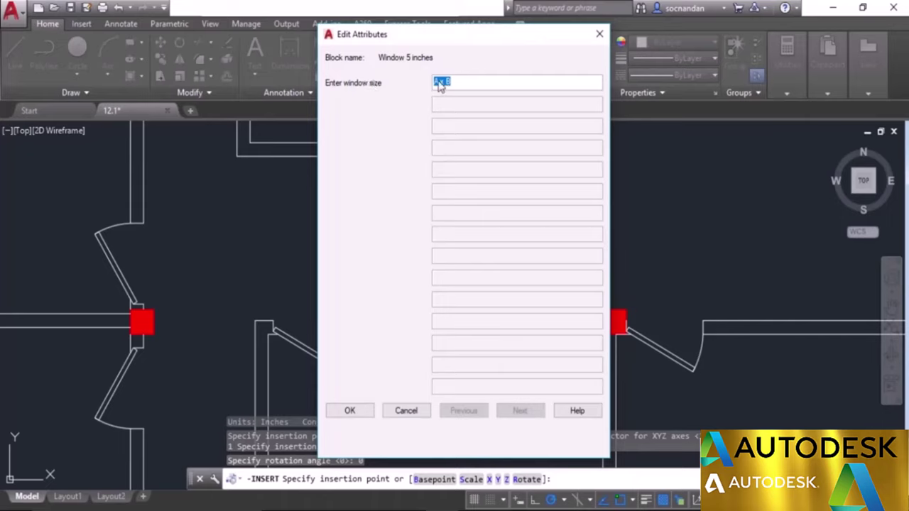
drag(459, 83, 426, 86)
text(5" x 4)
click(350, 411)
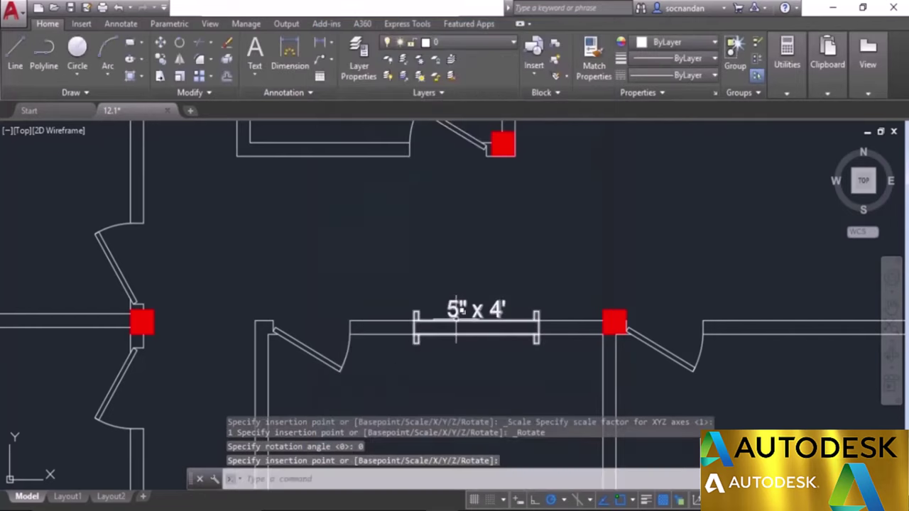
scroll(494, 313, down, 4)
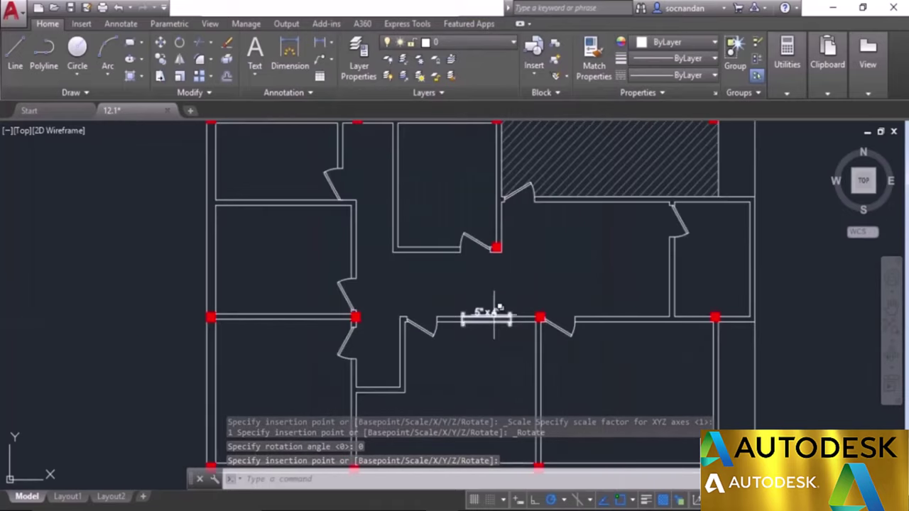
click(493, 314)
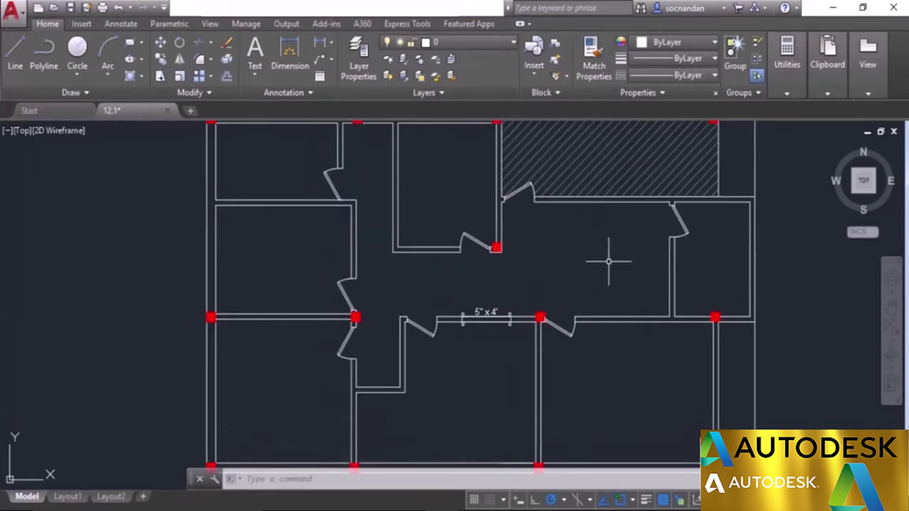
- Insert another Window 5 inches block right of the first window, labelled 5" x 3'
click(533, 55)
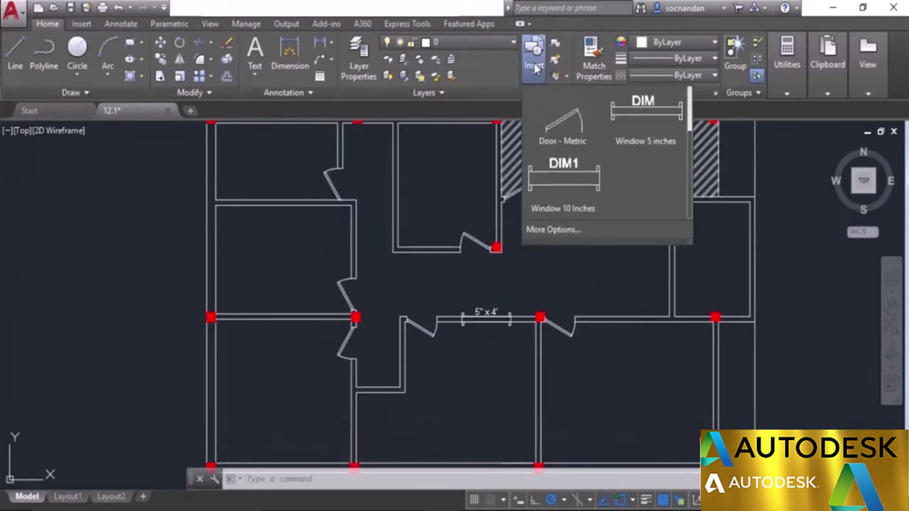
click(647, 131)
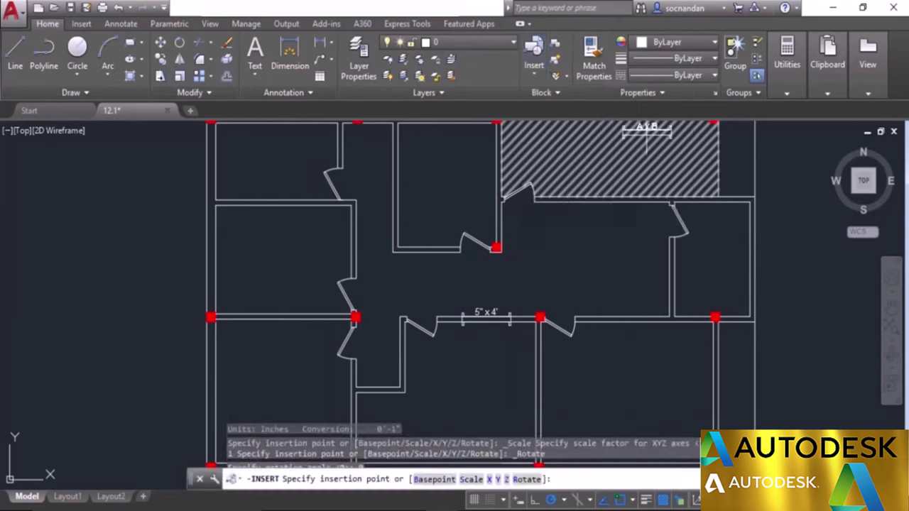
click(621, 313)
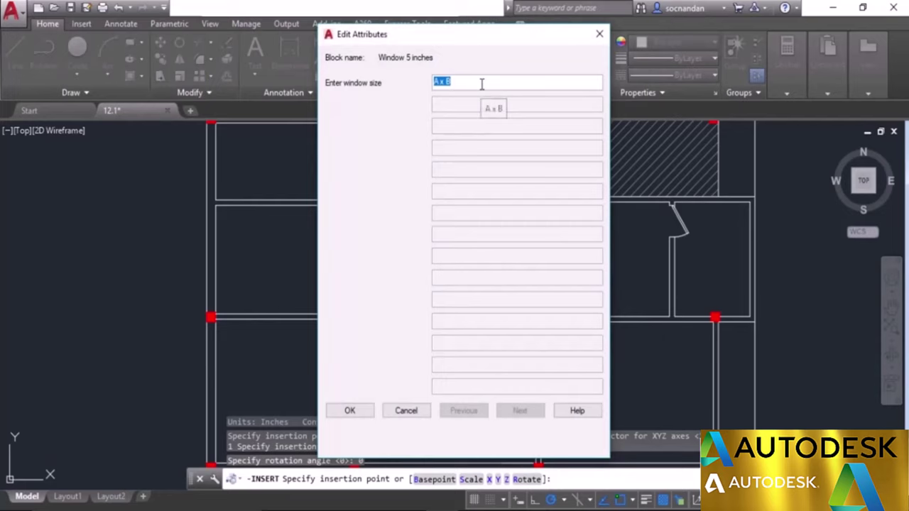
text(5)
click(349, 410)
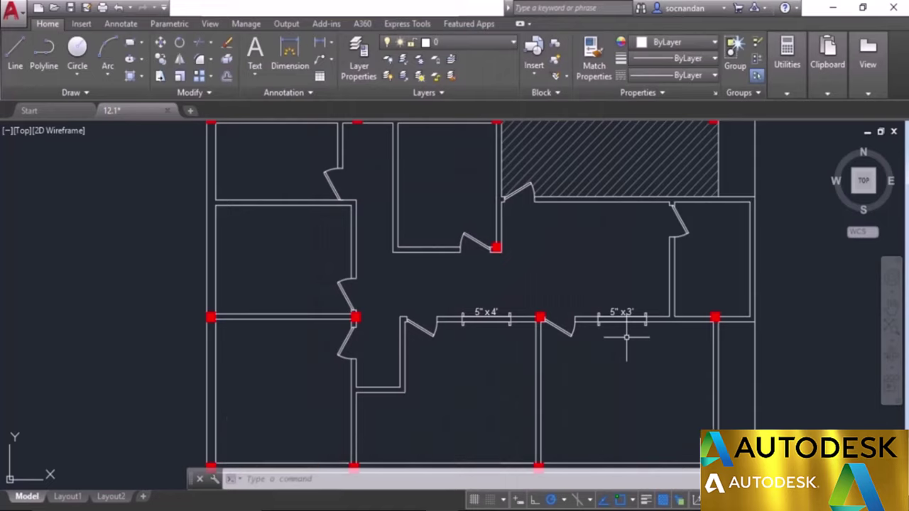
- Insert a Window 10 Inches block into the bottom exterior wall, labelled 10" x 4'
click(534, 69)
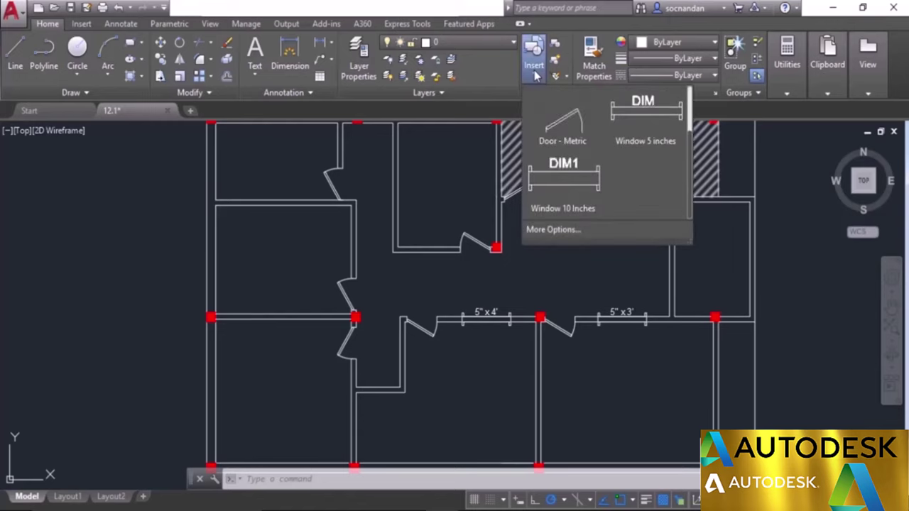
click(566, 186)
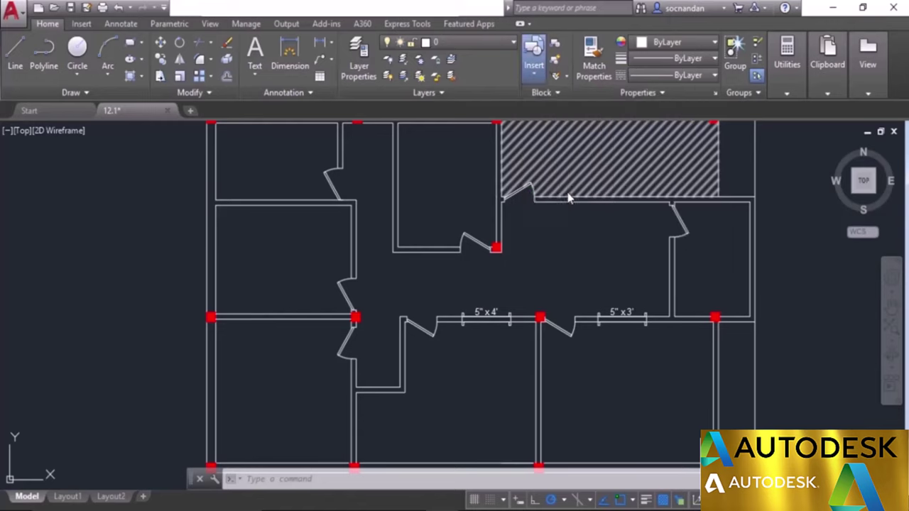
mouse_move(545, 383)
middle_down()
mouse_move(516, 277)
mouse_move(504, 280)
middle_up()
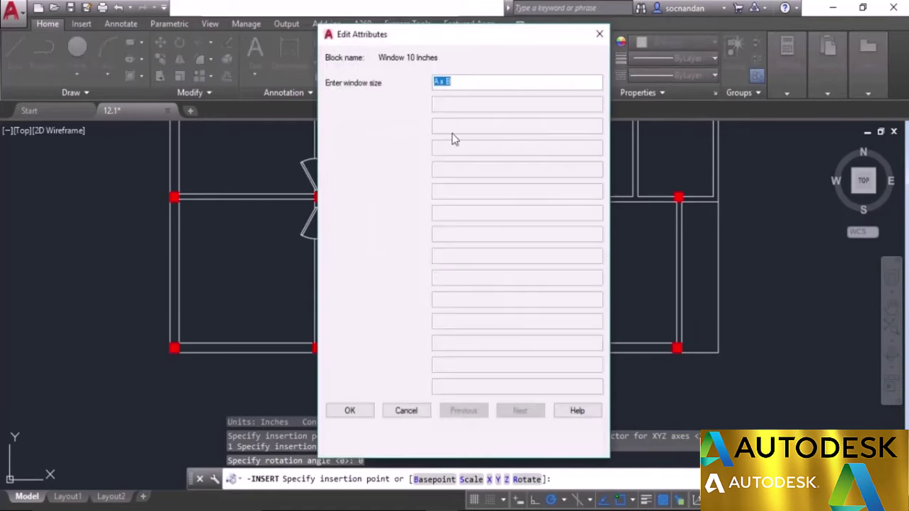
text(10" x 4')
click(357, 413)
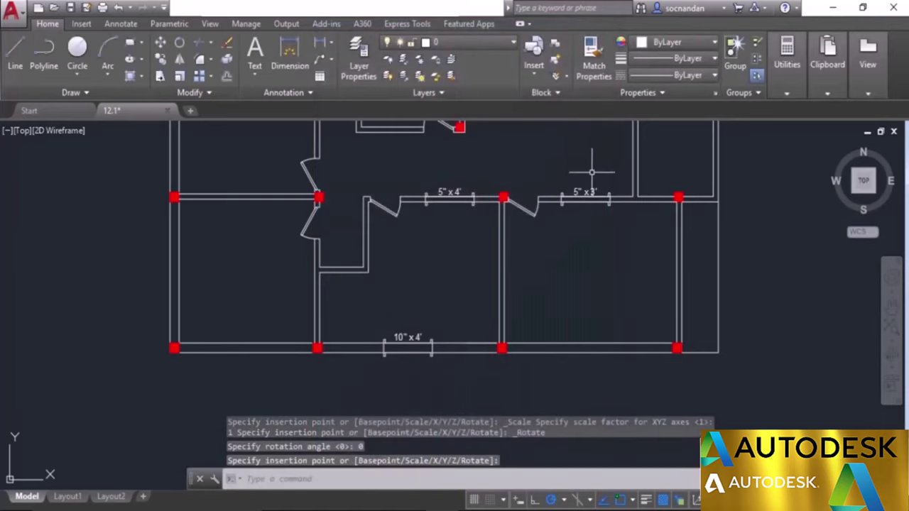
scroll(572, 257, down, 2)
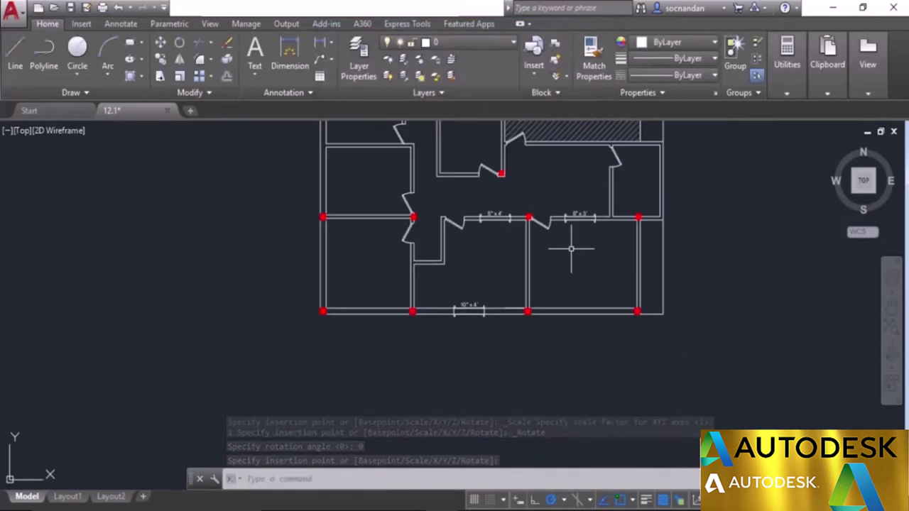
middle_drag(572, 249, 521, 315)
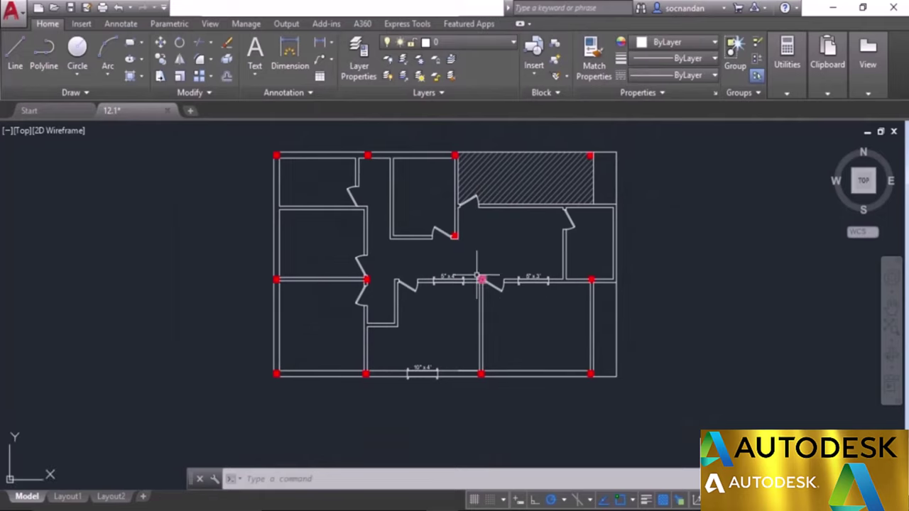
scroll(450, 264, up, 2)
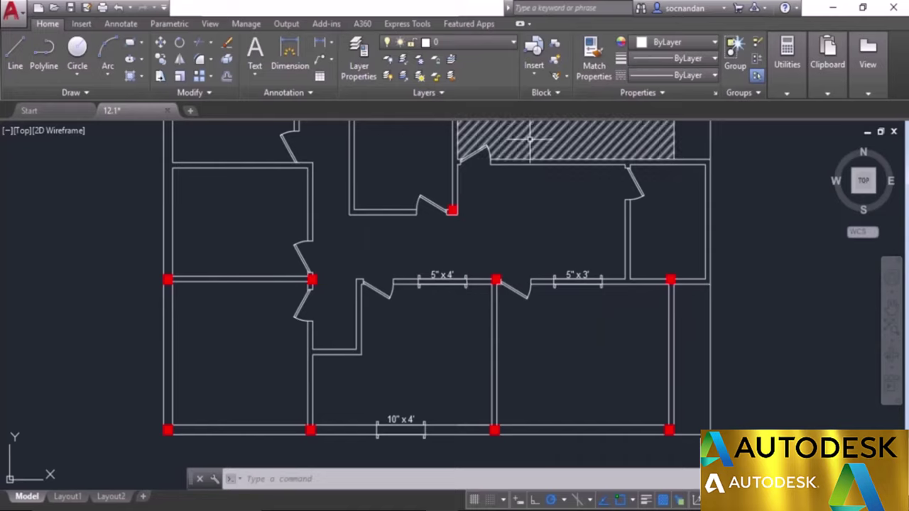
- Set the Block panel's Attribute Display to Hide All Attributes, hiding every window label
click(553, 93)
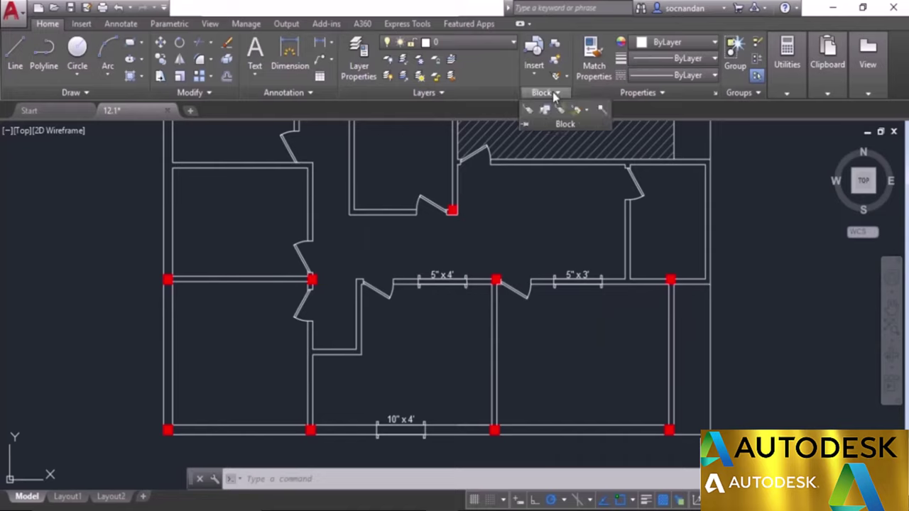
click(586, 111)
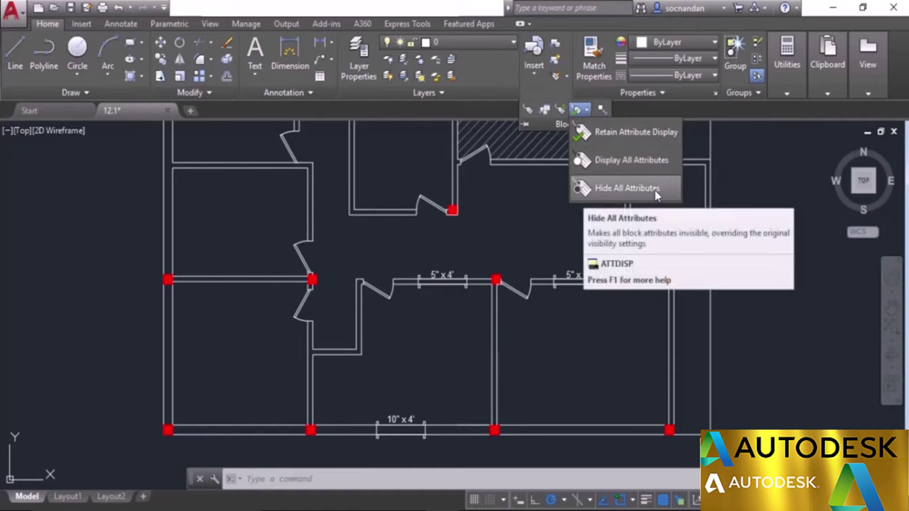
click(600, 188)
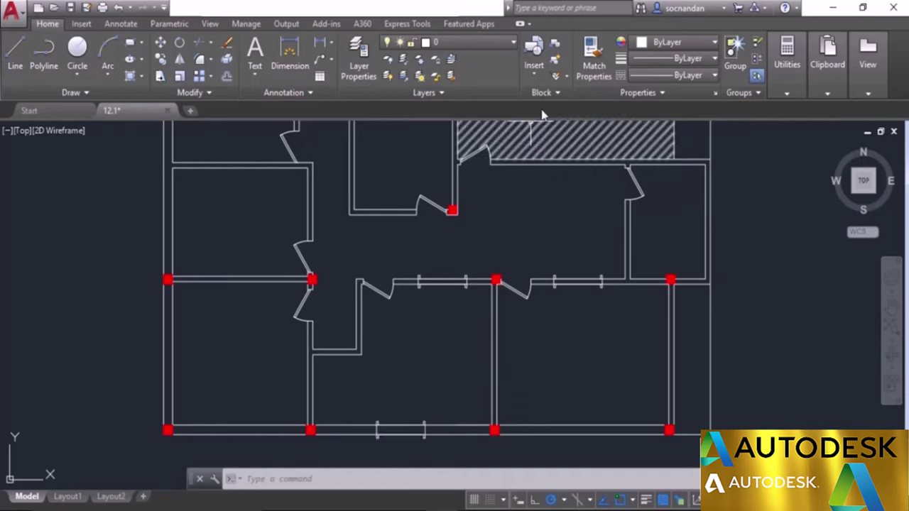
click(550, 92)
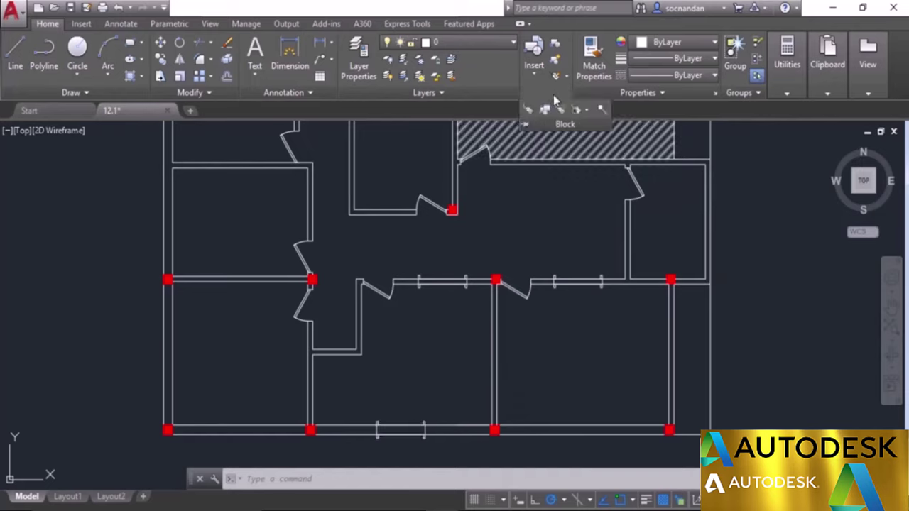
click(588, 112)
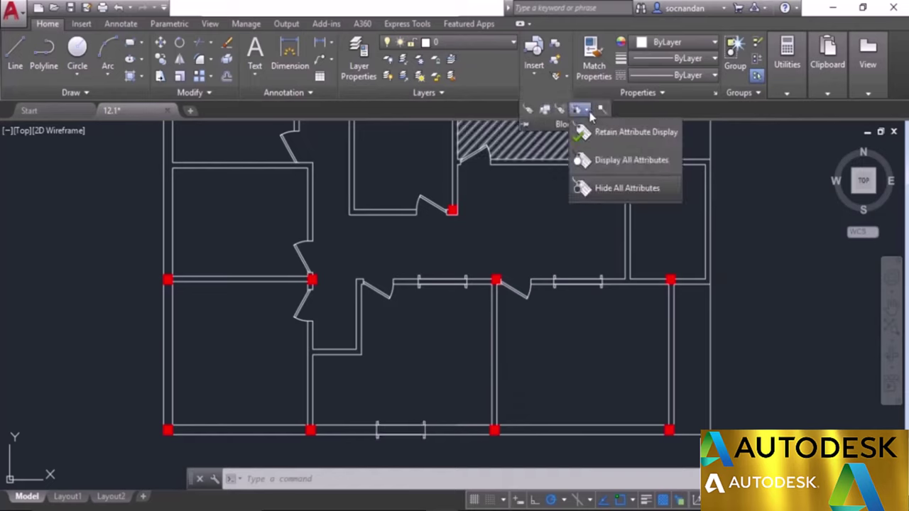
- Switch Attribute Display to Retain Attribute Display and zoom in on the 5" x 4' window
click(650, 132)
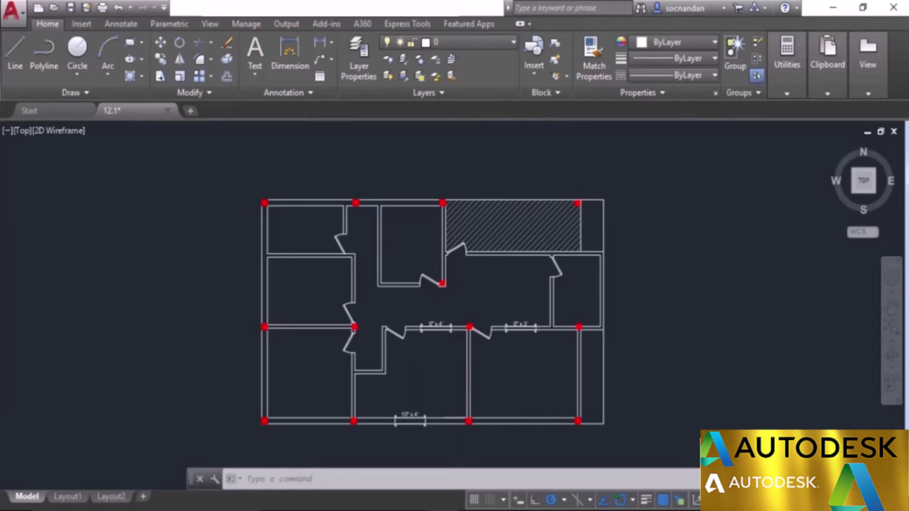
scroll(431, 388, up, 2)
middle_drag(430, 390, 459, 341)
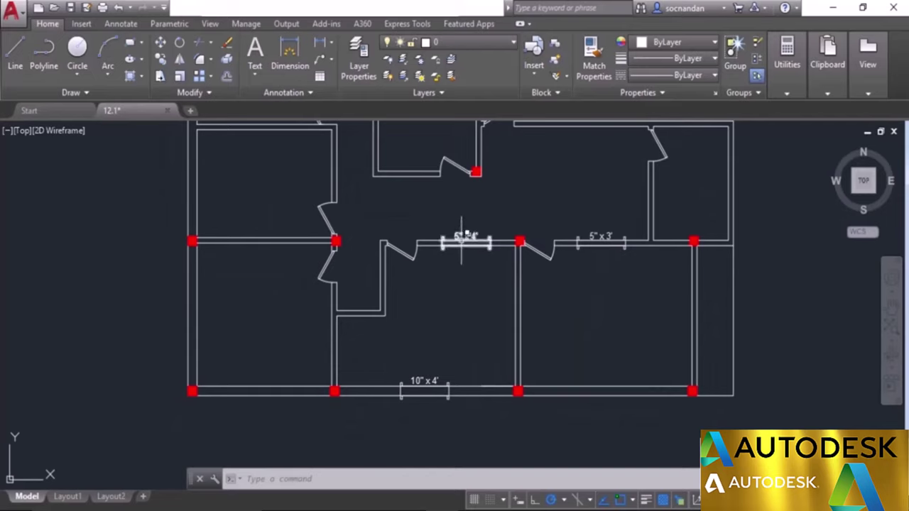
scroll(465, 237, up, 4)
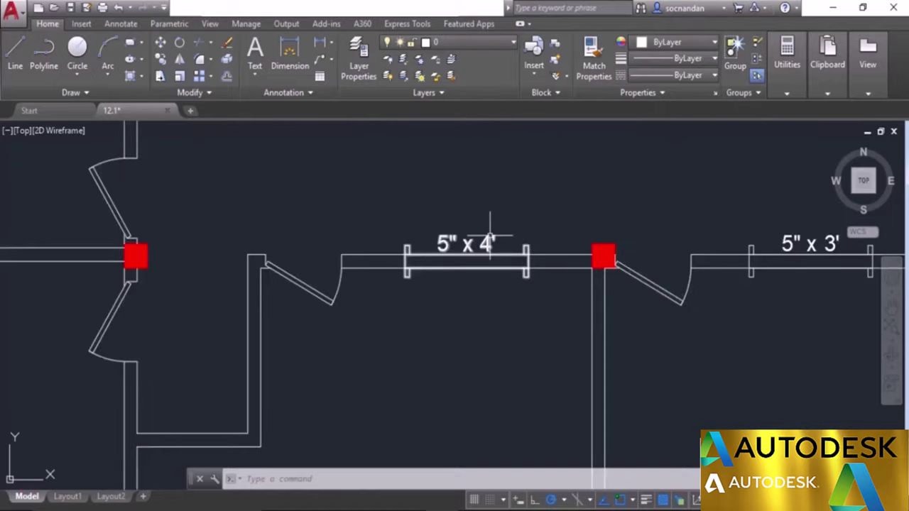
- Explode the 5" x 4' window block with X so its label reverts to DIM
text(x)
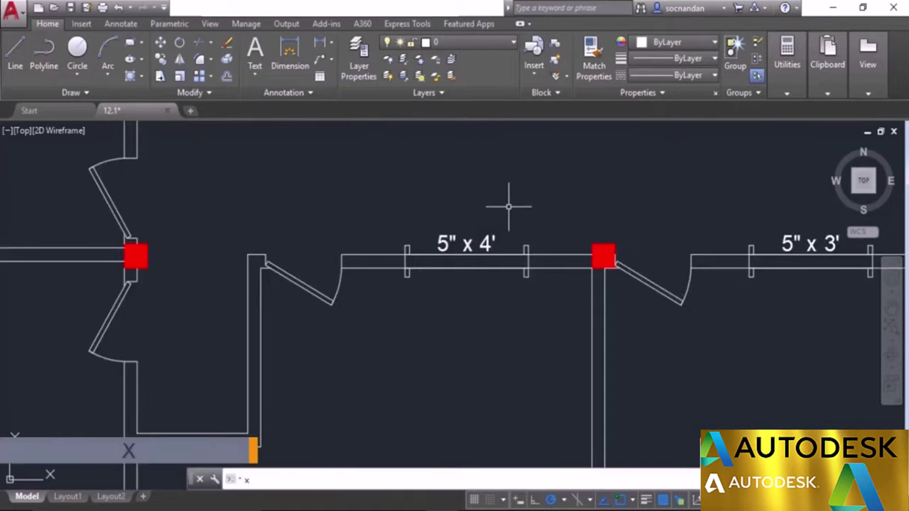
key(Return)
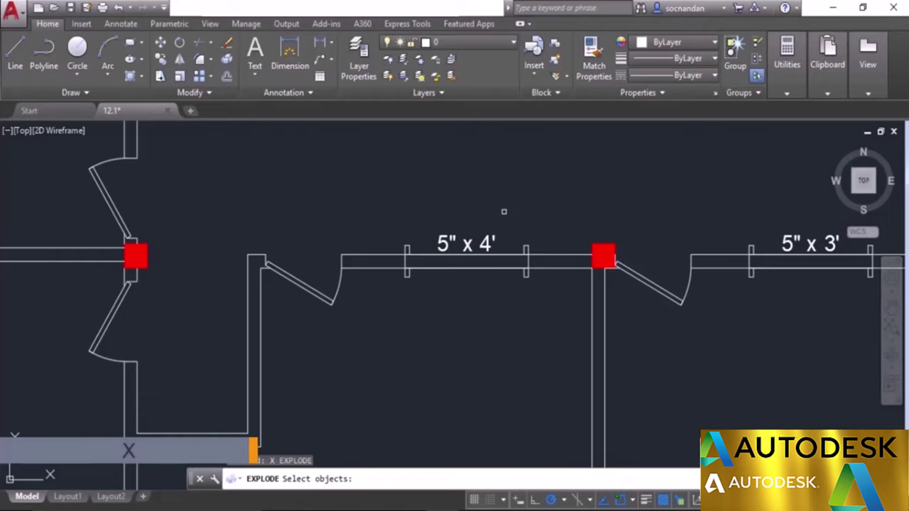
click(466, 261)
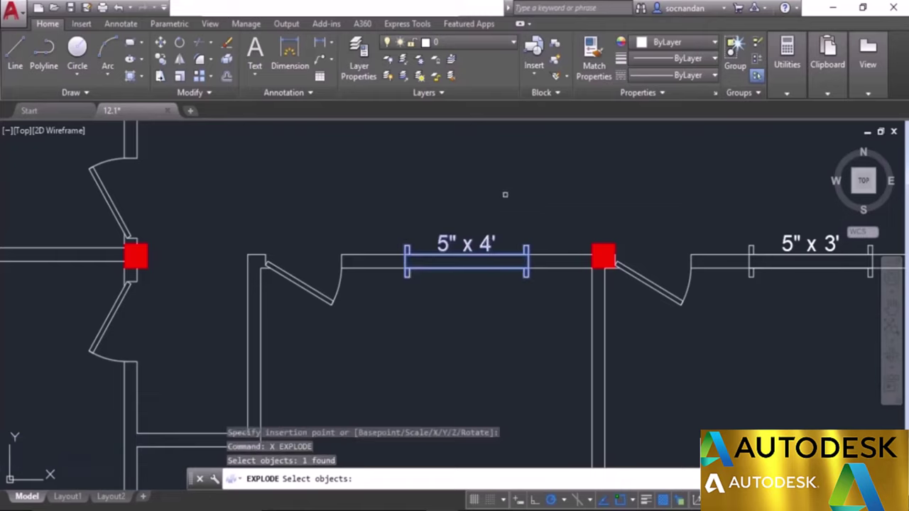
key(Return)
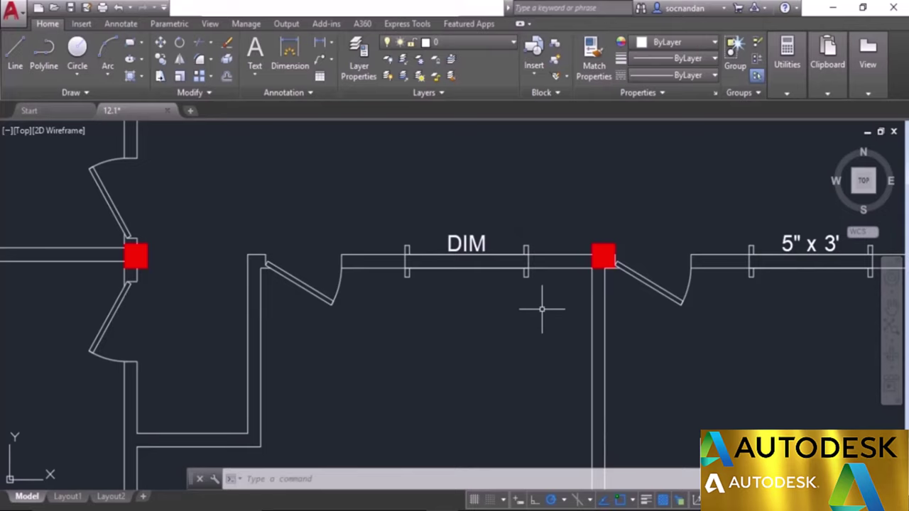
- Burst the 5" x 3' window block so its label remains plain text
scroll(542, 309, down, 2)
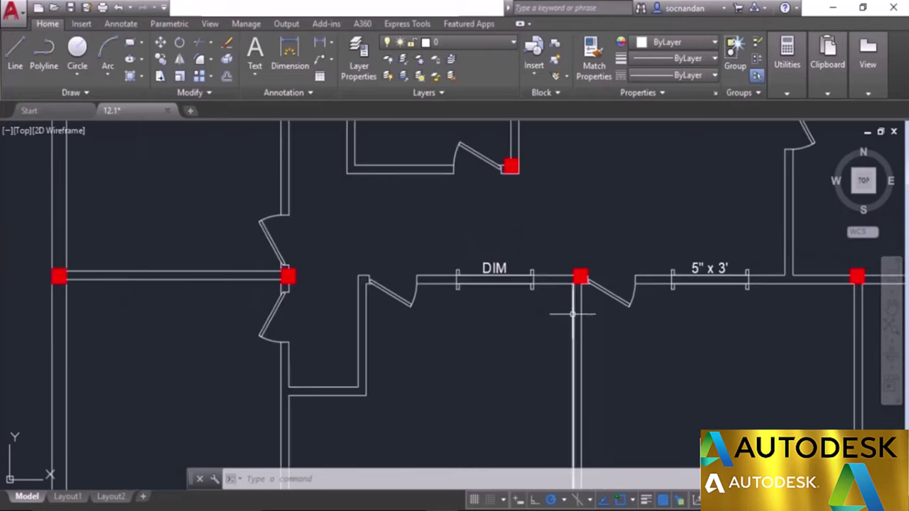
middle_drag(698, 308, 539, 325)
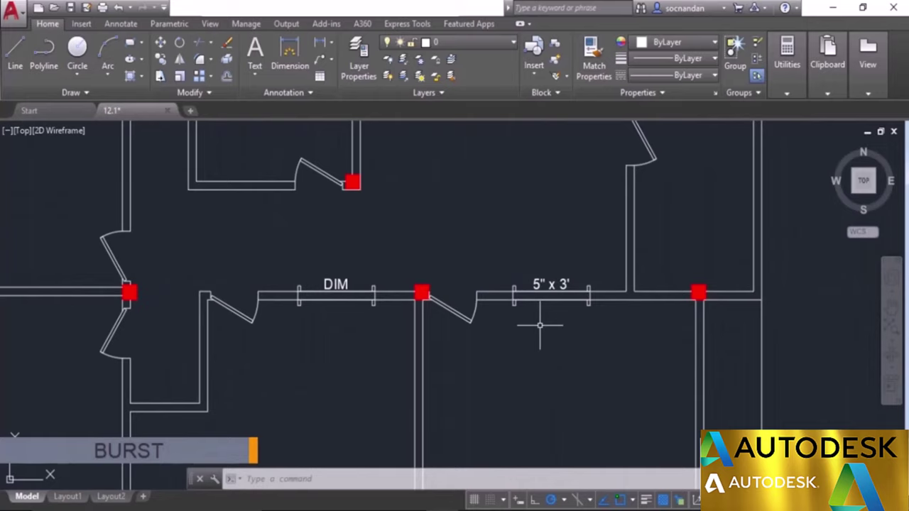
text(b)
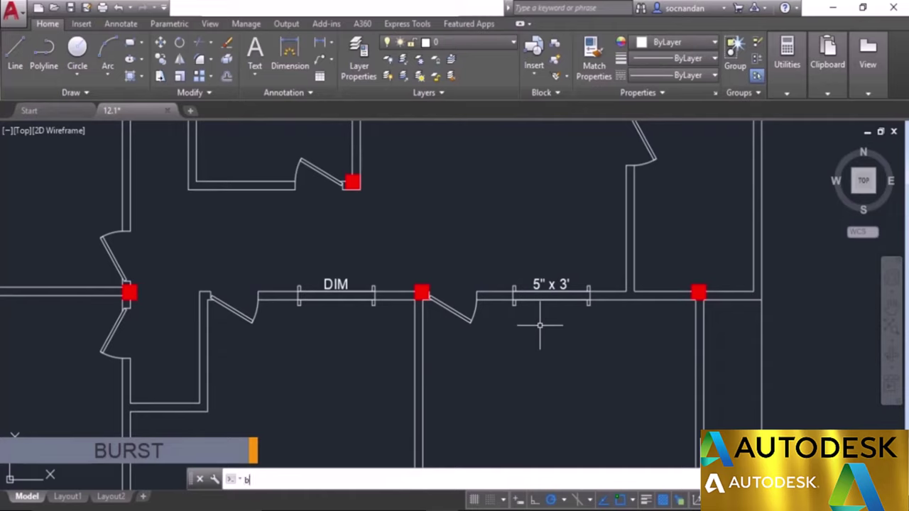
text(urst)
key(Return)
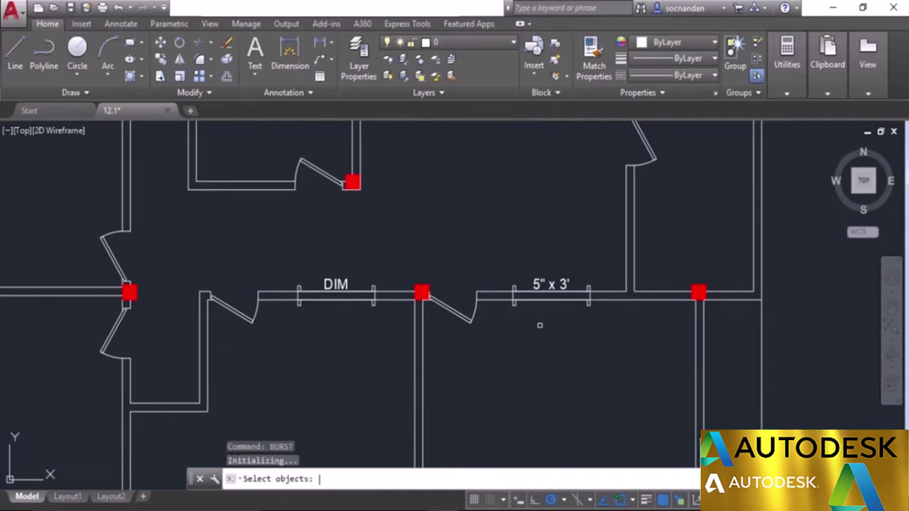
click(542, 285)
key(Return)
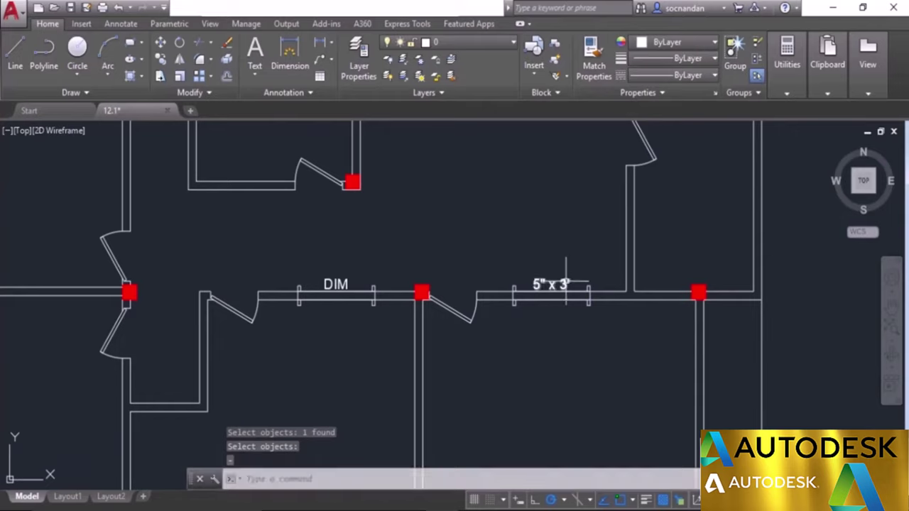
mouse_move(566, 282)
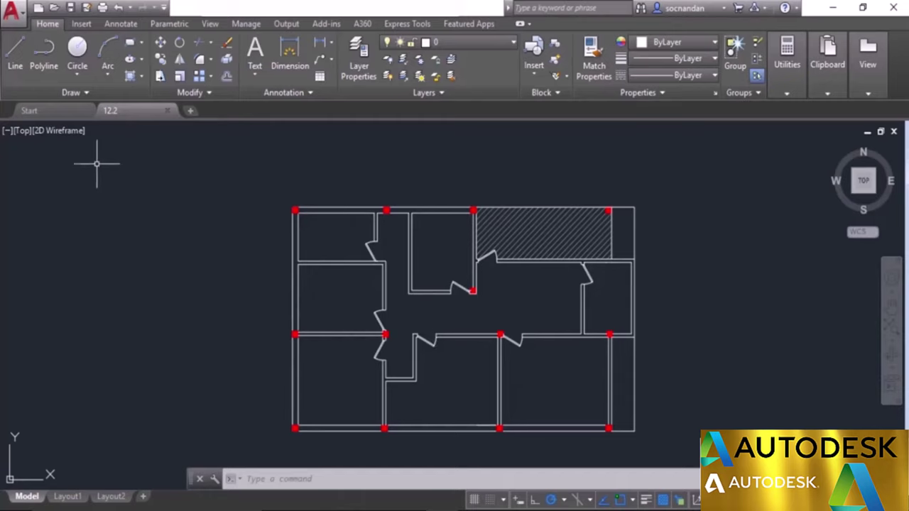
- Restore the saved Hall view, then the saved Kitchen view
click(21, 133)
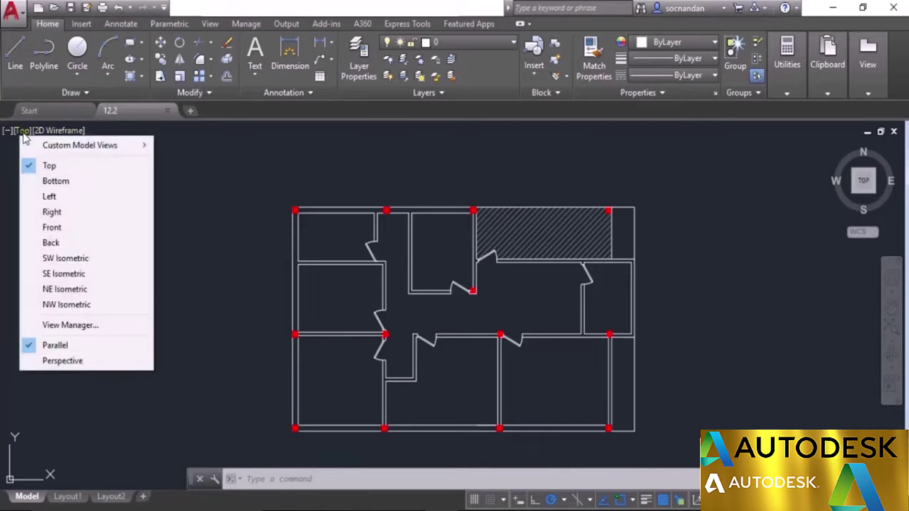
mouse_move(82, 149)
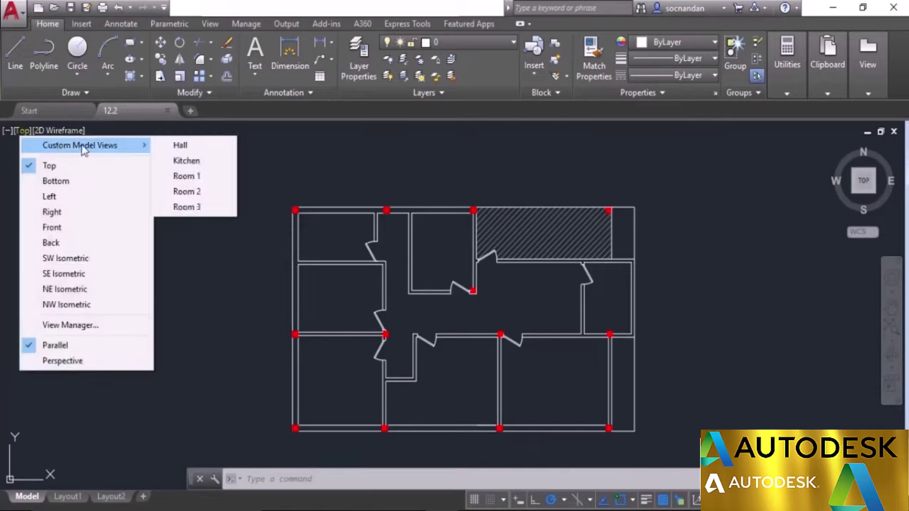
click(213, 153)
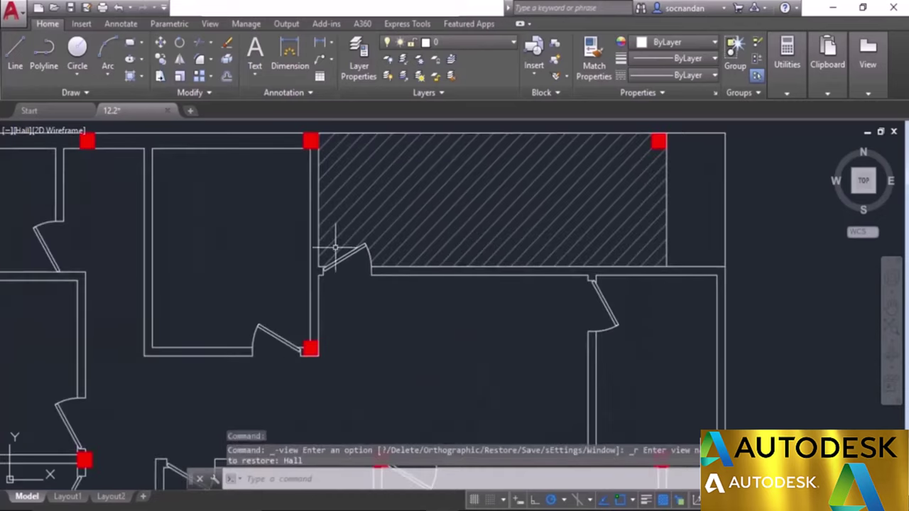
click(26, 135)
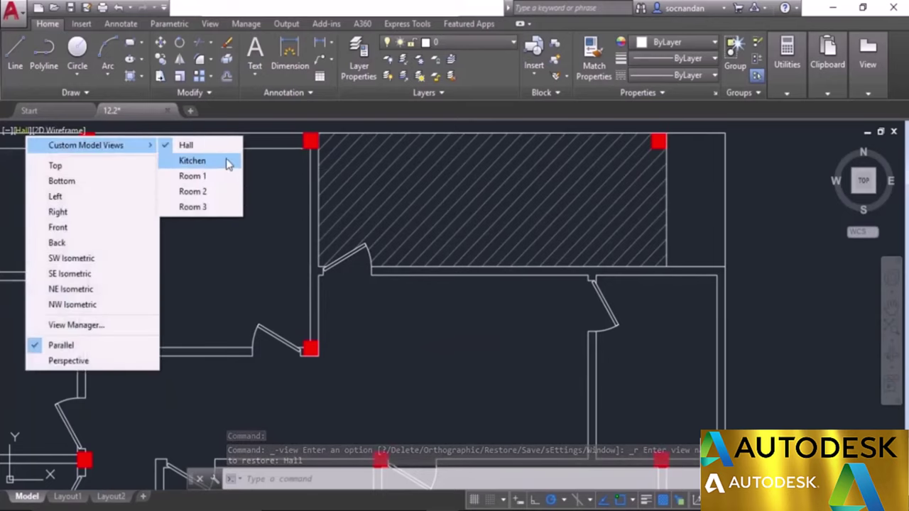
click(227, 159)
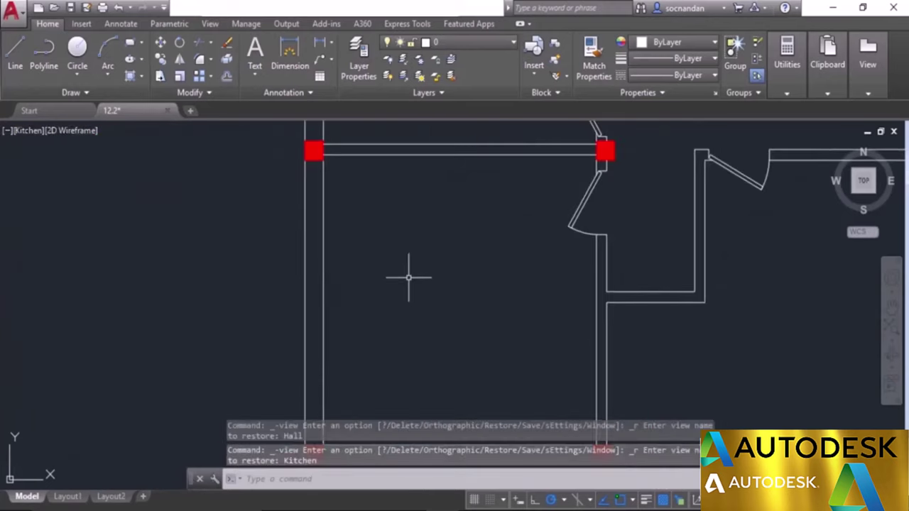
- Zoom out and pan to center the whole floor plan
scroll(409, 278, down, 3)
scroll(409, 280, down, 2)
middle_drag(526, 227, 452, 296)
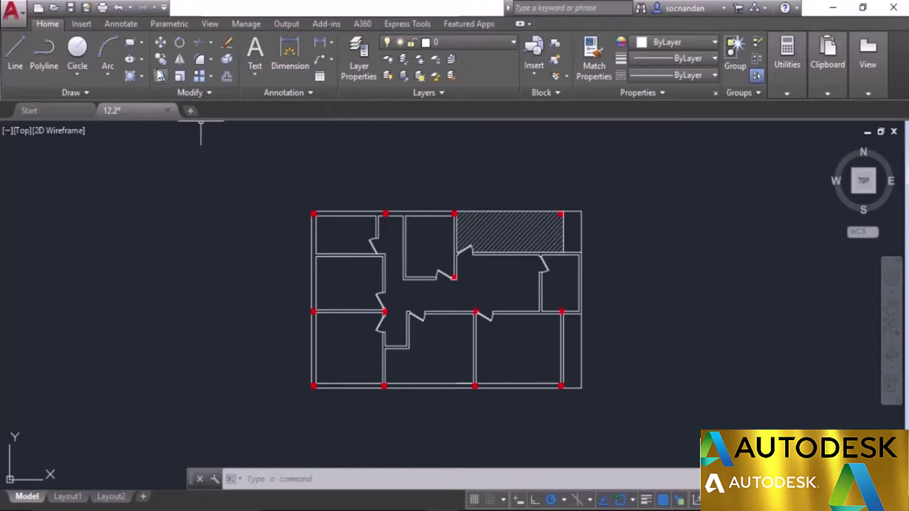
- Draw a small two-corner rectangle in the cleared space right of the floor plan
click(130, 44)
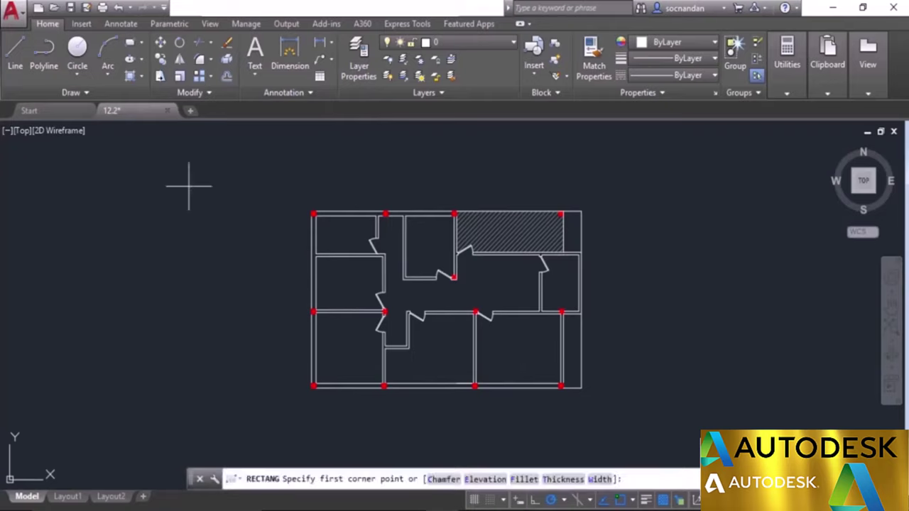
middle_drag(604, 315, 507, 345)
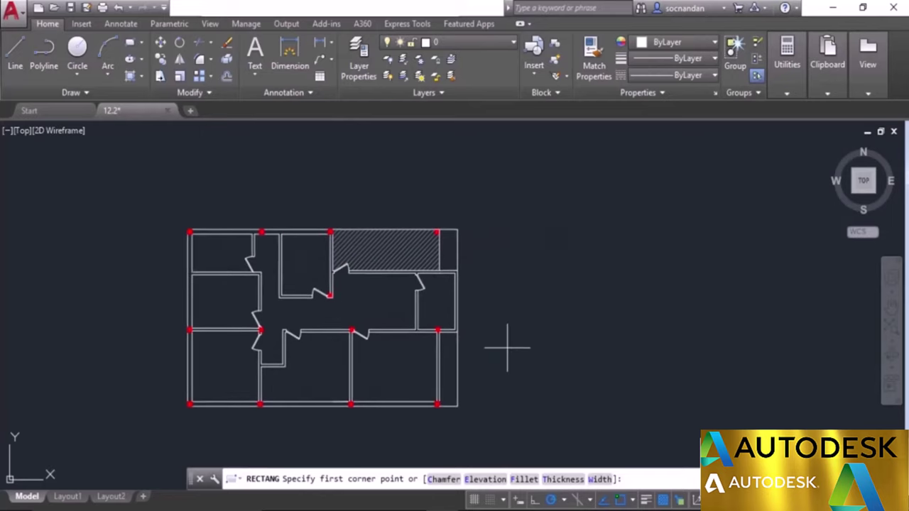
click(516, 338)
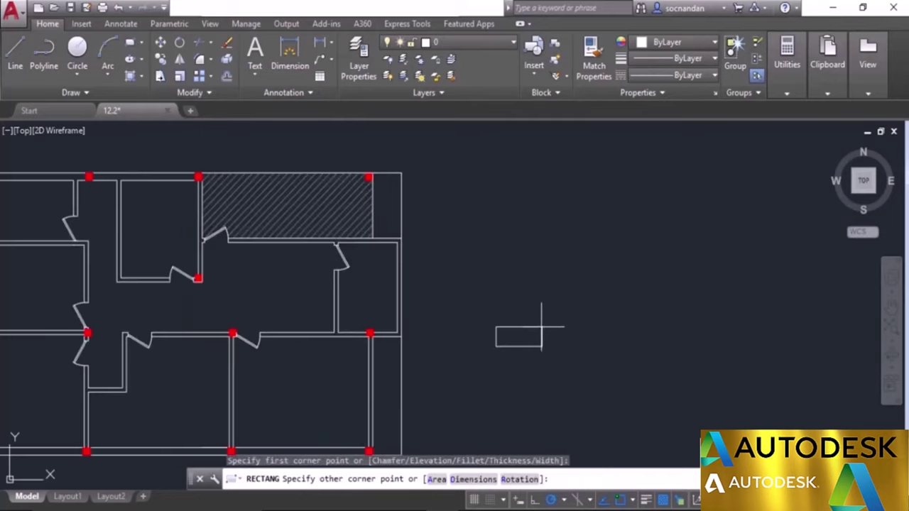
scroll(543, 325, up, 2)
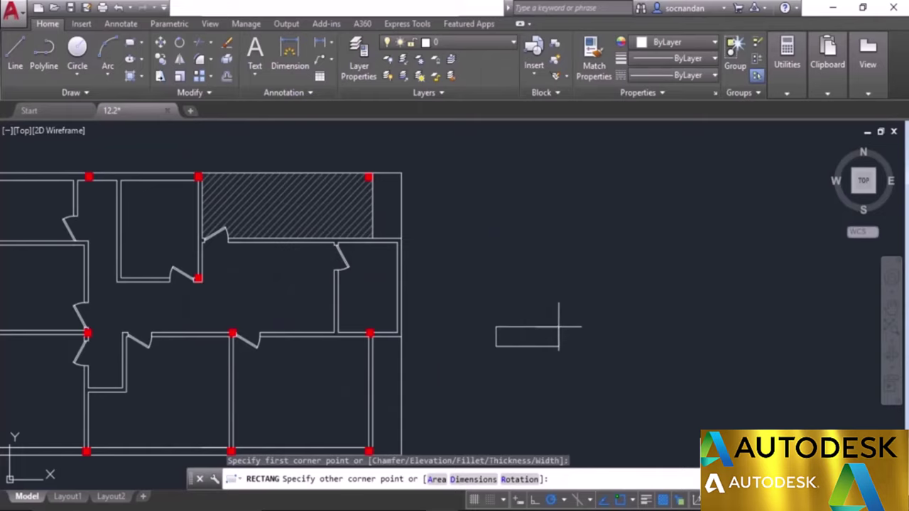
click(558, 346)
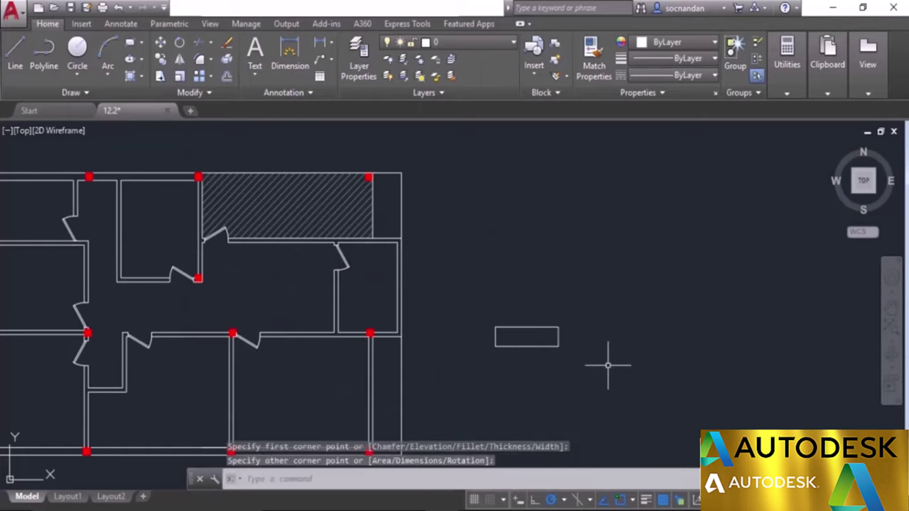
click(557, 93)
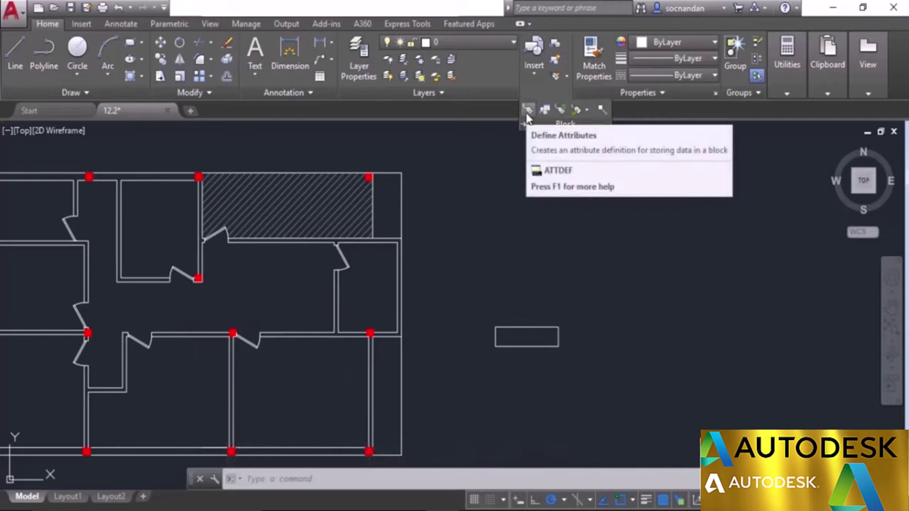
- Define an attribute with tag ROOM and prompt 'Enter room name'
click(527, 111)
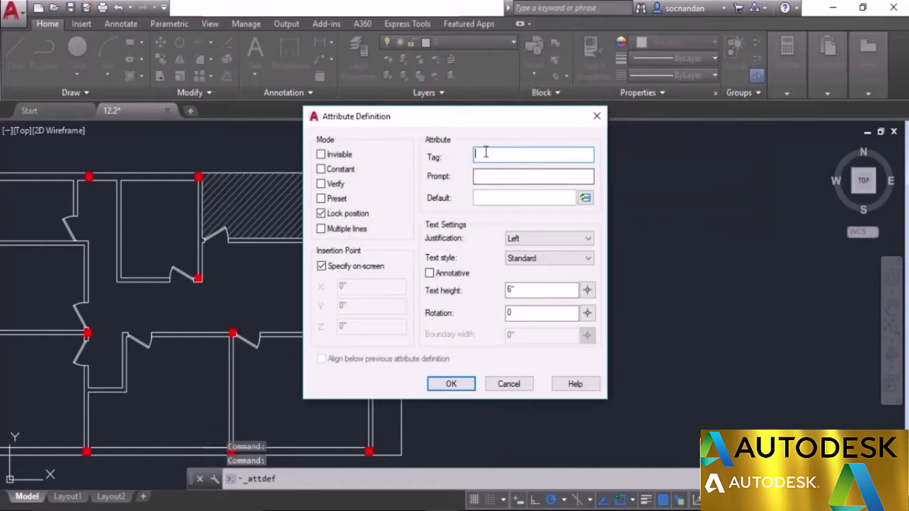
text(ROOM)
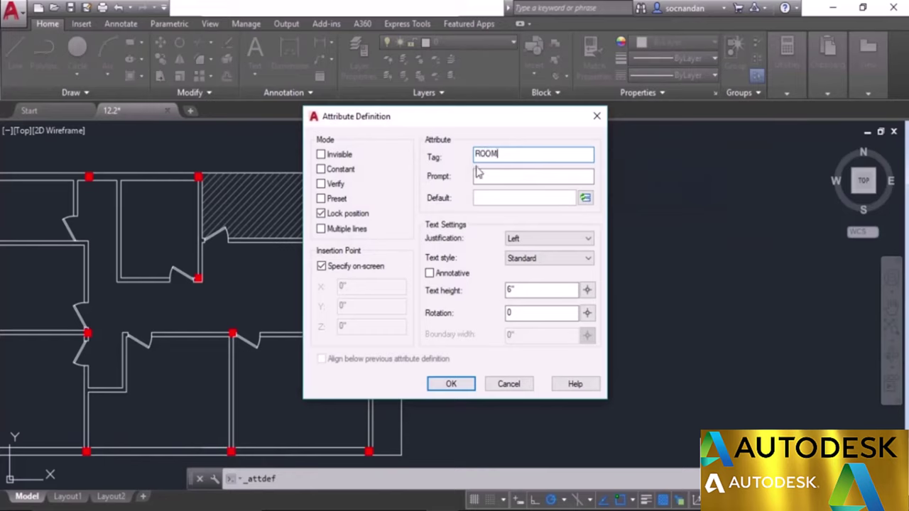
click(480, 177)
text(Enter )
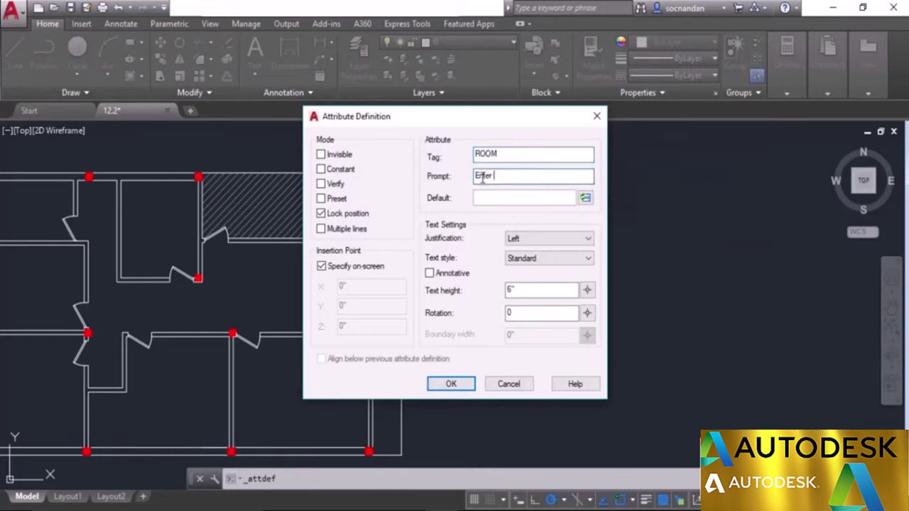
text(room name)
click(491, 198)
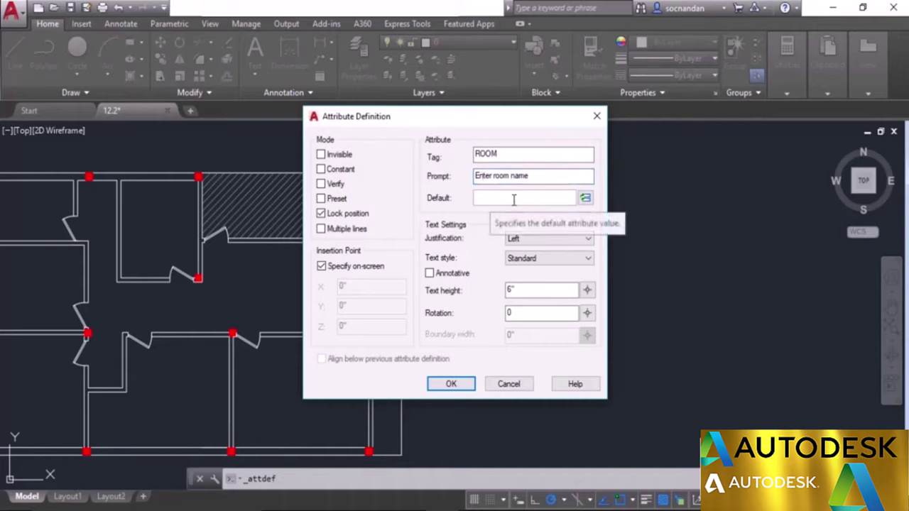
- Make the ROOM default a NamedObject View field showing the Hall view name, HALL
click(585, 199)
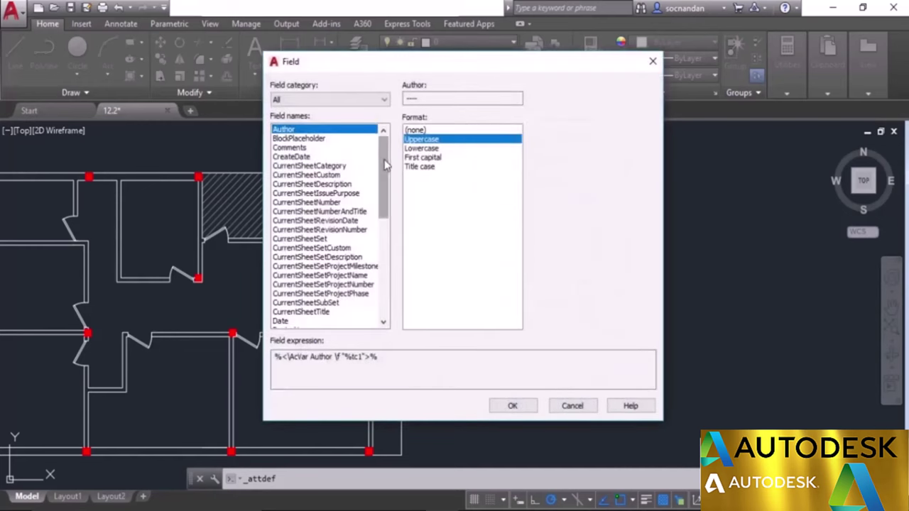
drag(386, 165, 390, 226)
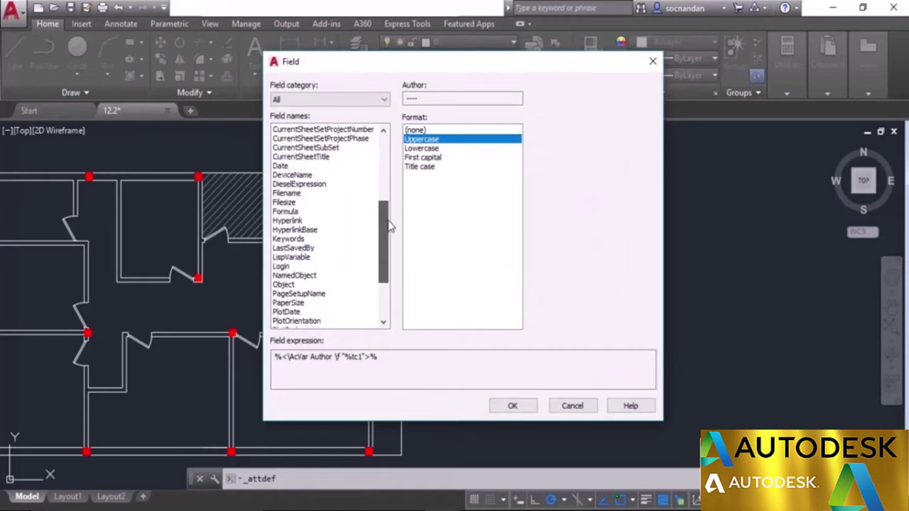
click(311, 276)
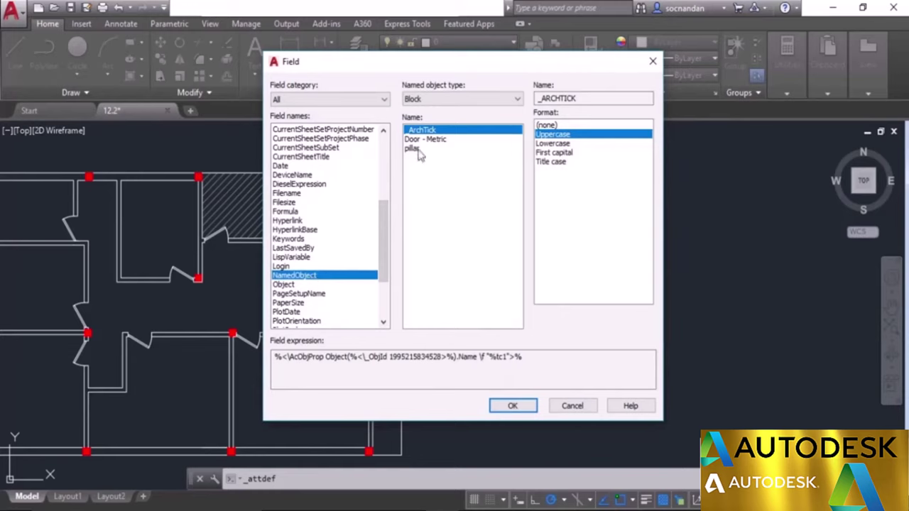
click(468, 101)
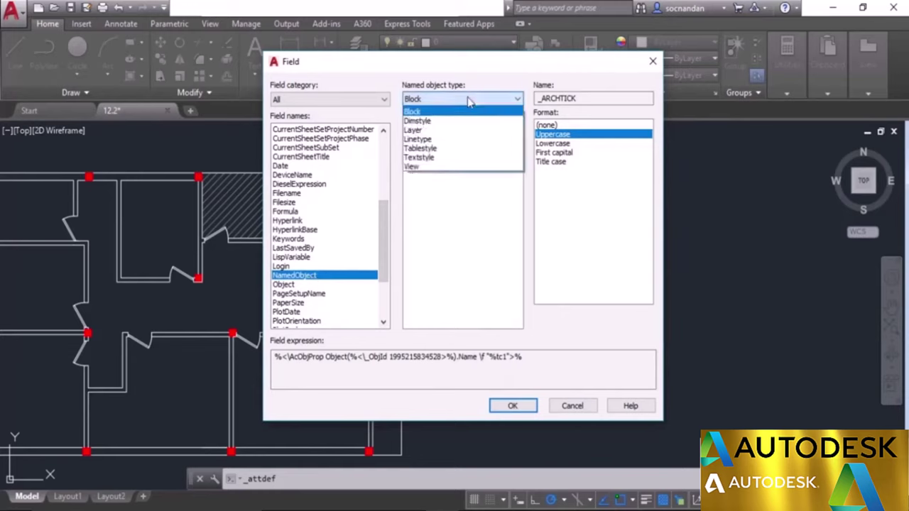
click(446, 167)
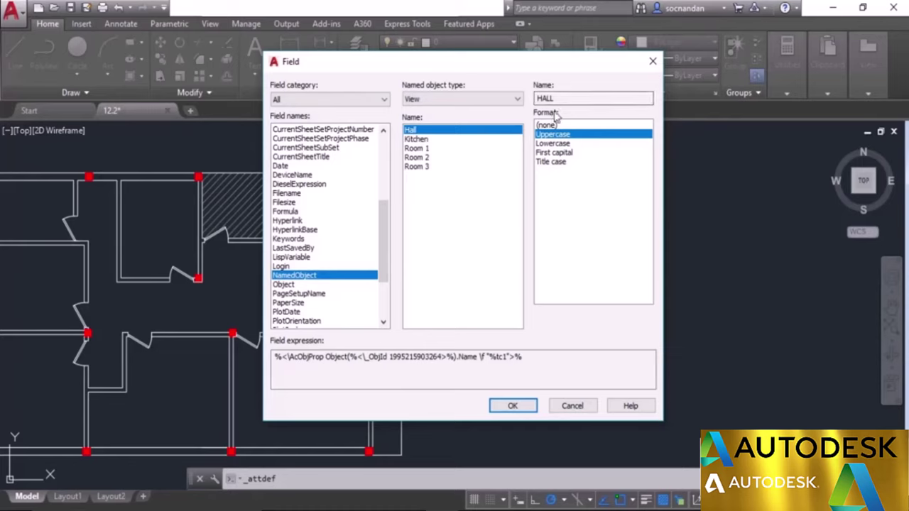
click(513, 405)
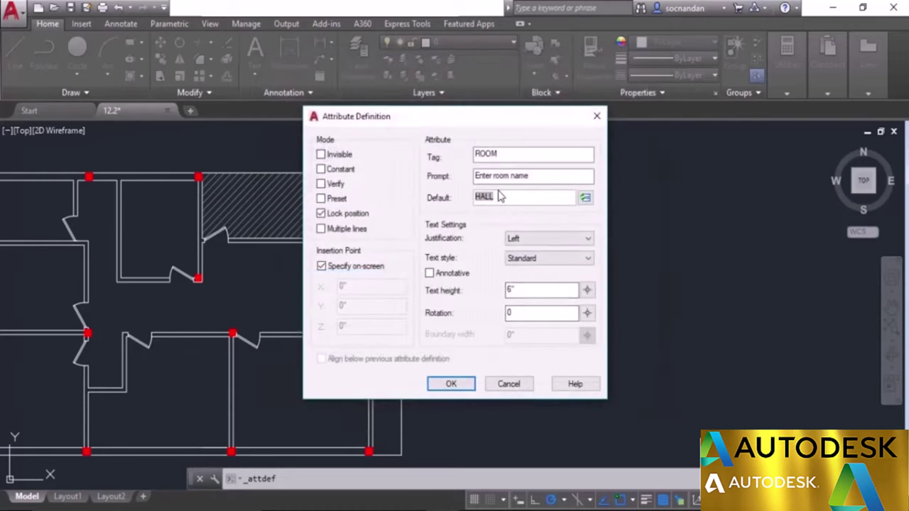
- Give the ROOM attribute Middle center justification and a picked 0'-10 5/32" text height
click(539, 240)
click(547, 344)
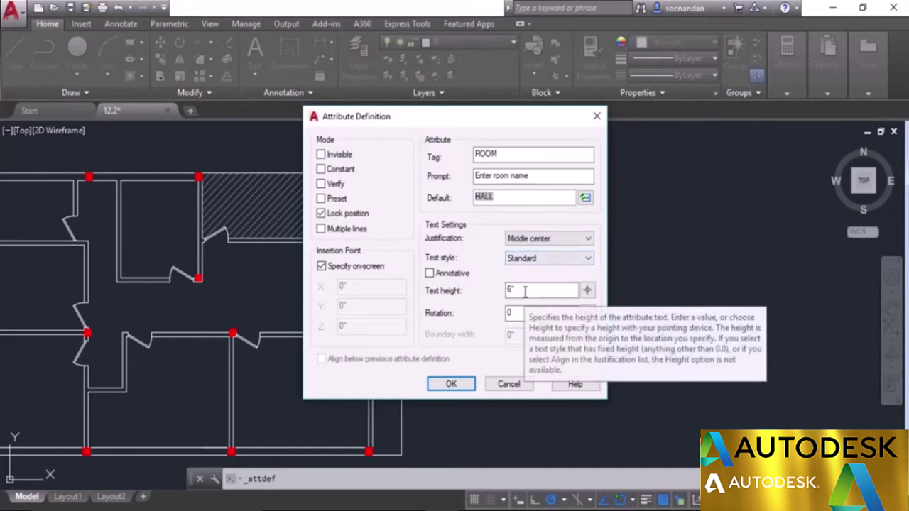
click(587, 289)
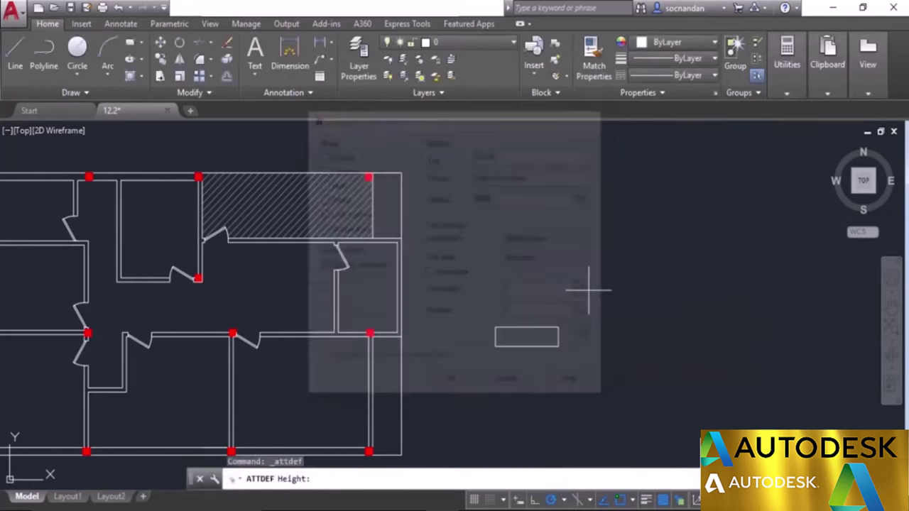
scroll(522, 344, up, 4)
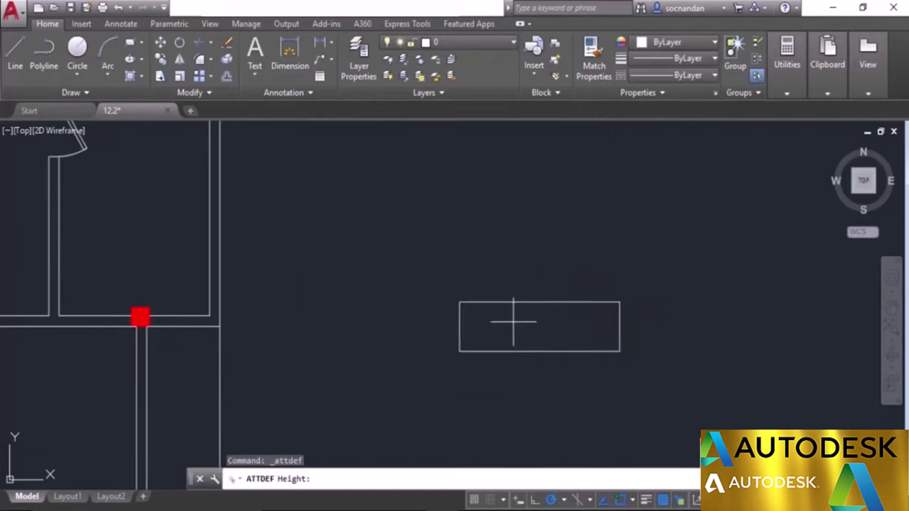
click(494, 341)
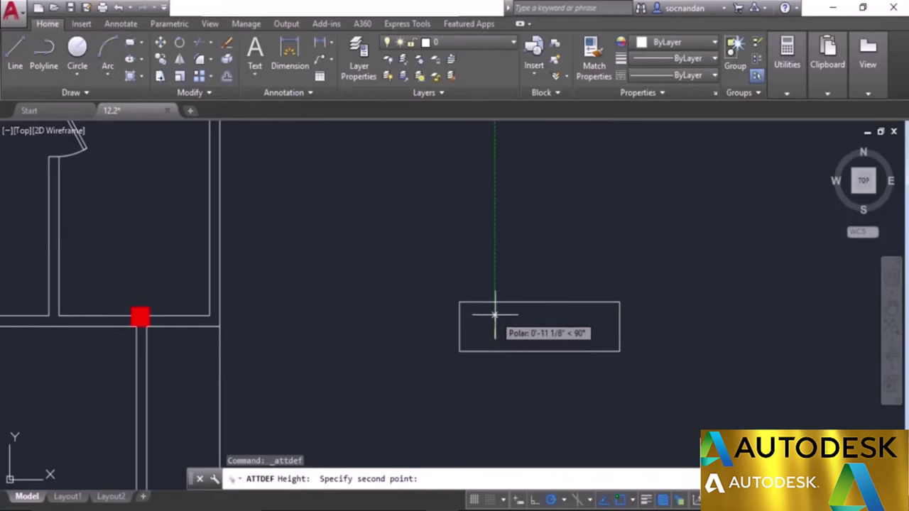
click(495, 316)
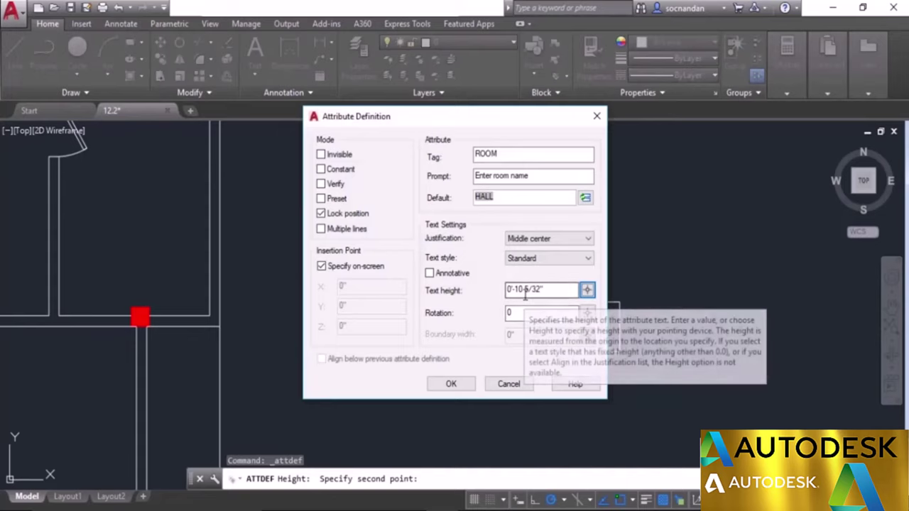
click(451, 384)
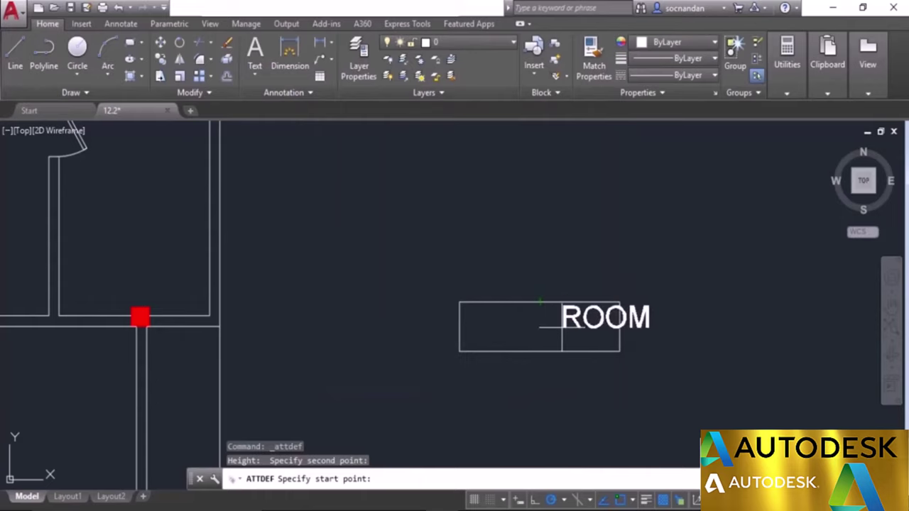
- Place the ROOM attribute at the rectangle's center and begin a new block definition
click(540, 327)
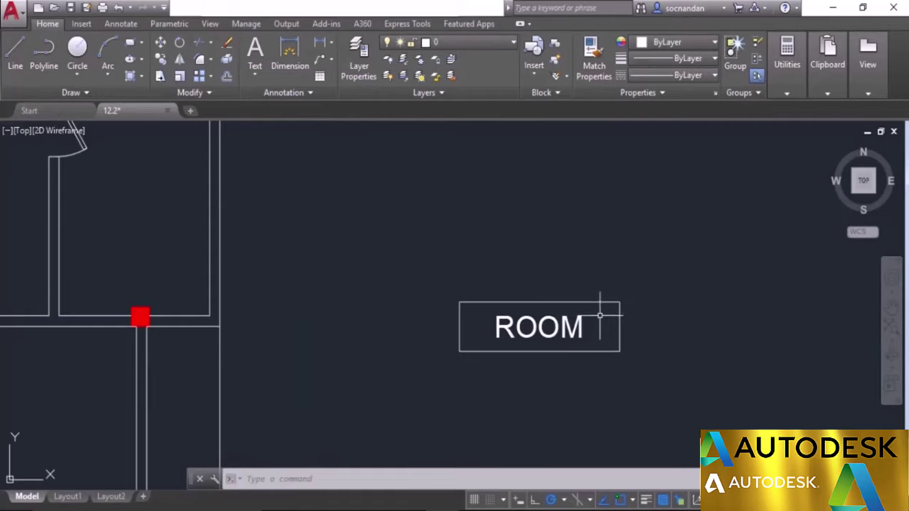
click(555, 43)
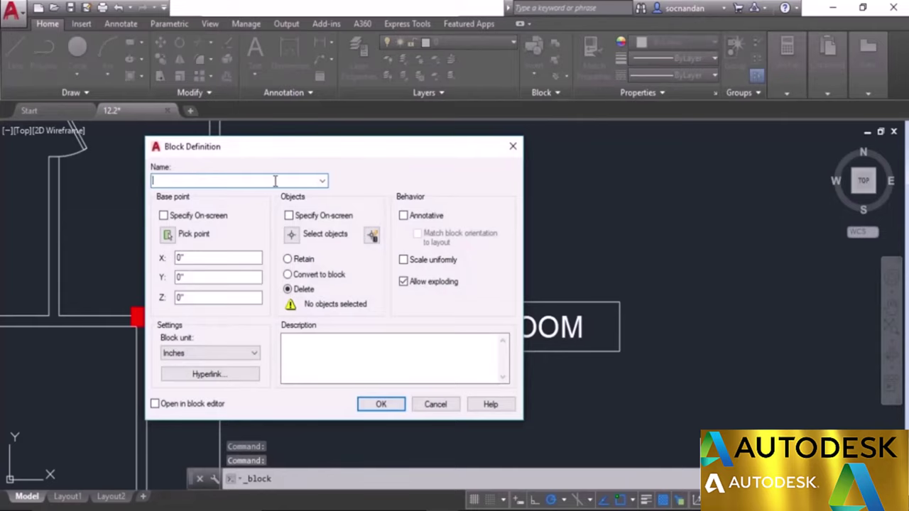
- Create block 'Room tag' from the rectangle and ROOM attribute, based at the rectangle's top midpoint
text(Room tag)
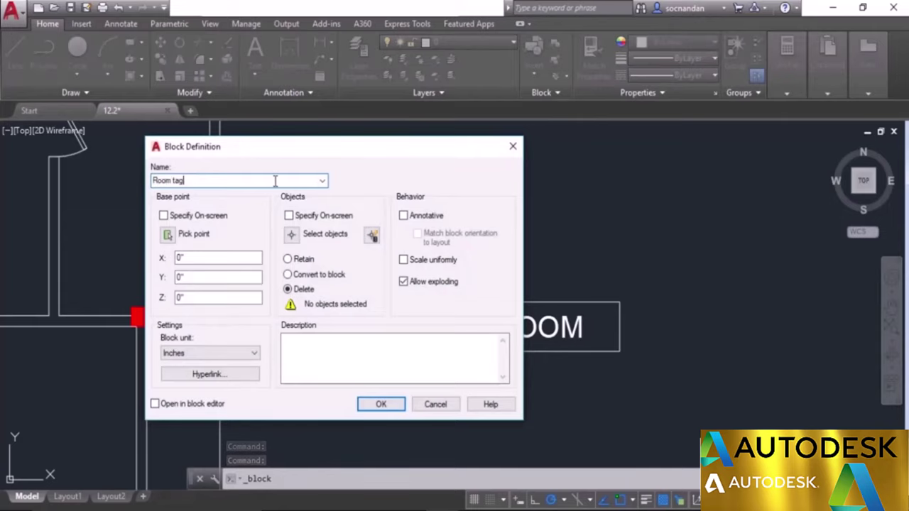
click(168, 234)
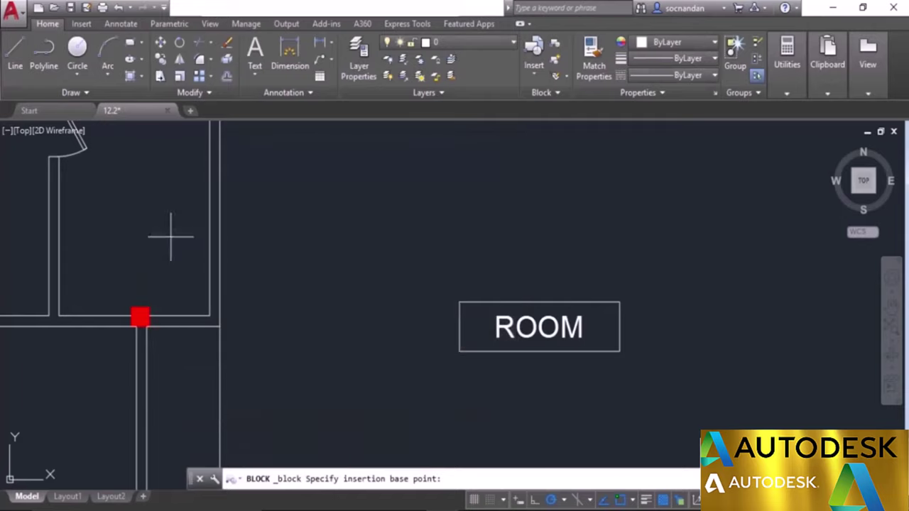
click(540, 303)
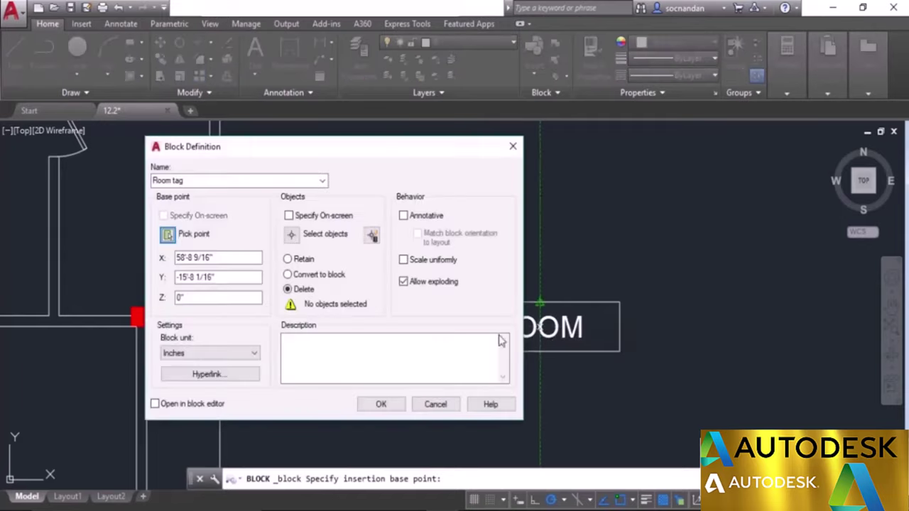
click(291, 234)
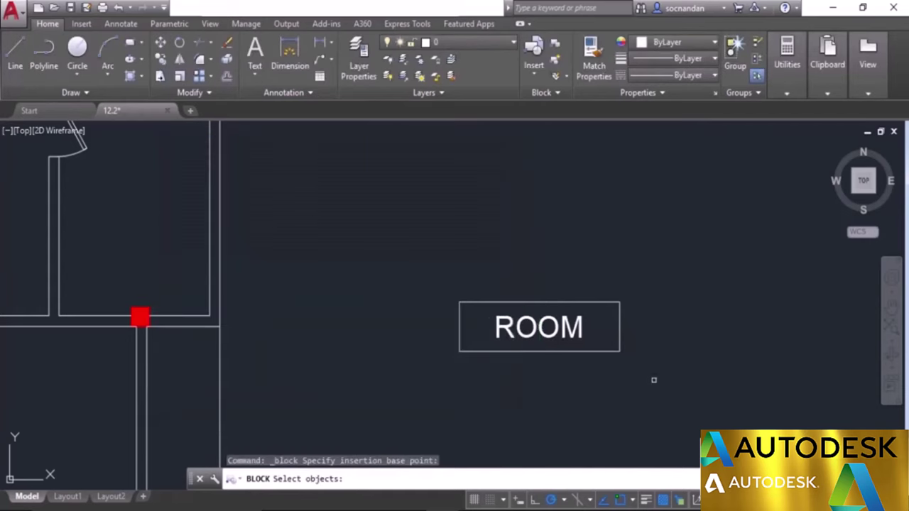
click(654, 381)
click(420, 261)
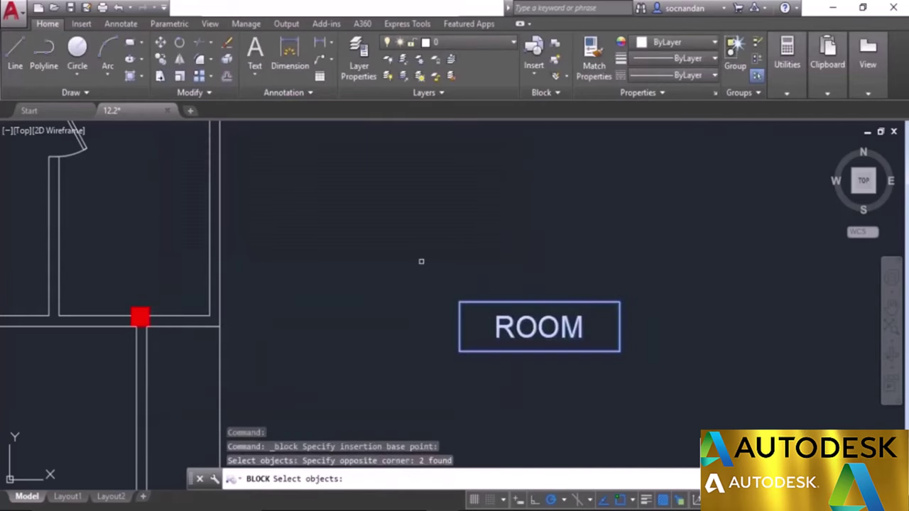
key(Return)
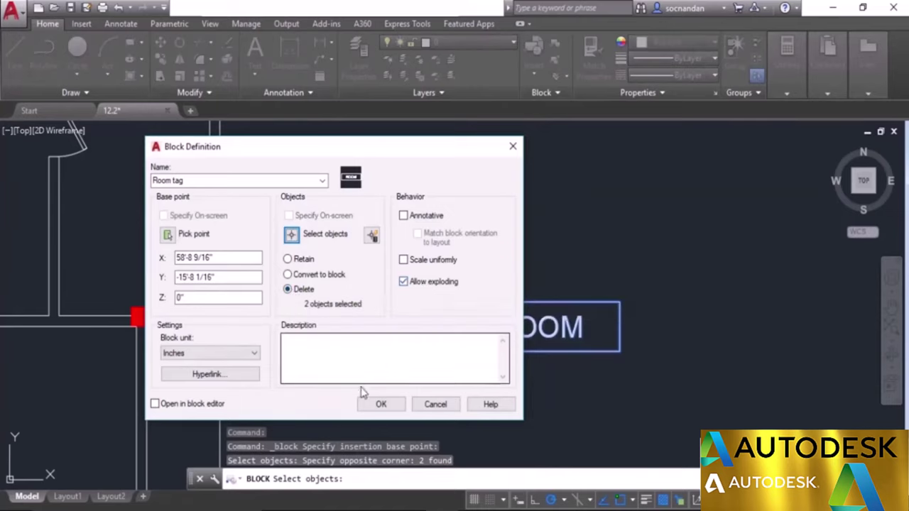
click(379, 402)
- Insert a Room tag in the central hall, accepting the default name HALL
scroll(375, 354, down, 6)
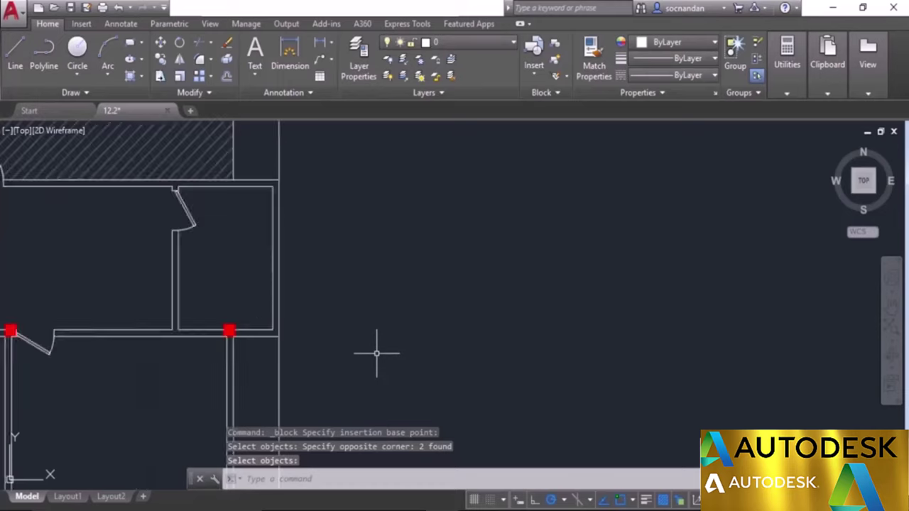
middle_drag(244, 345, 477, 304)
scroll(442, 305, up, 3)
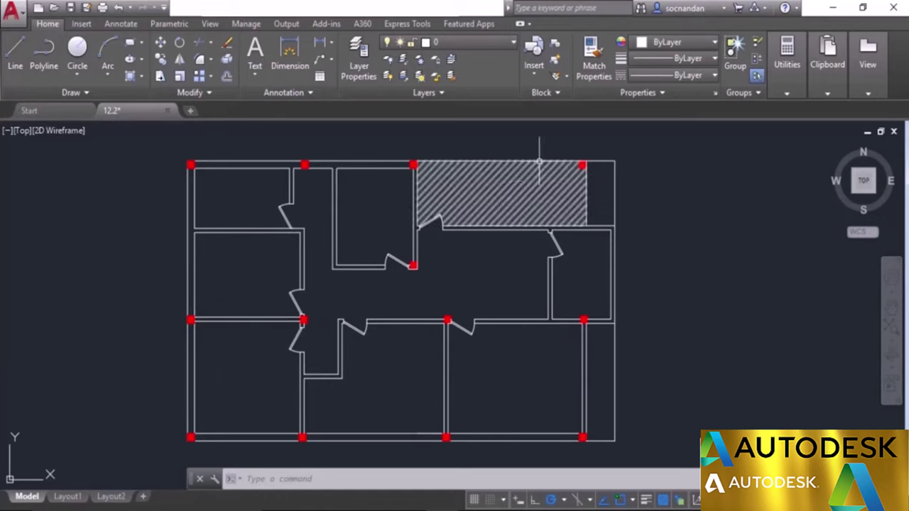
click(534, 77)
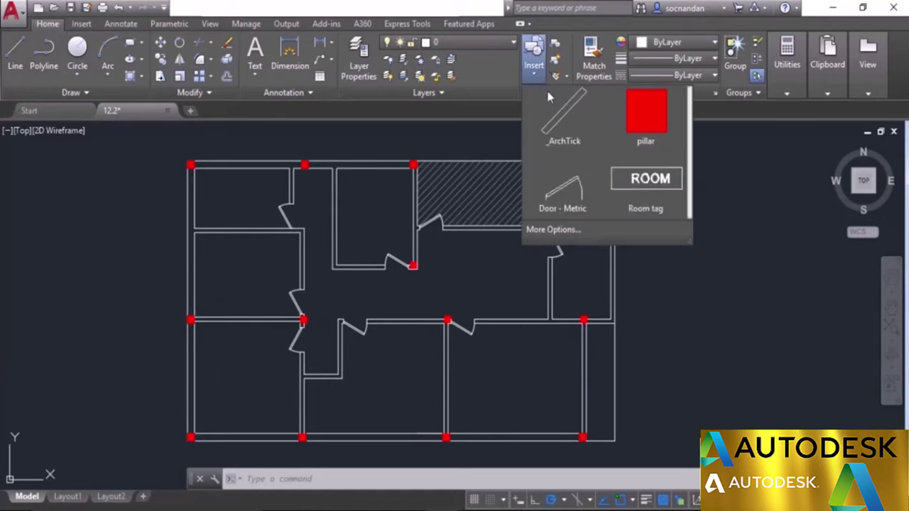
click(625, 184)
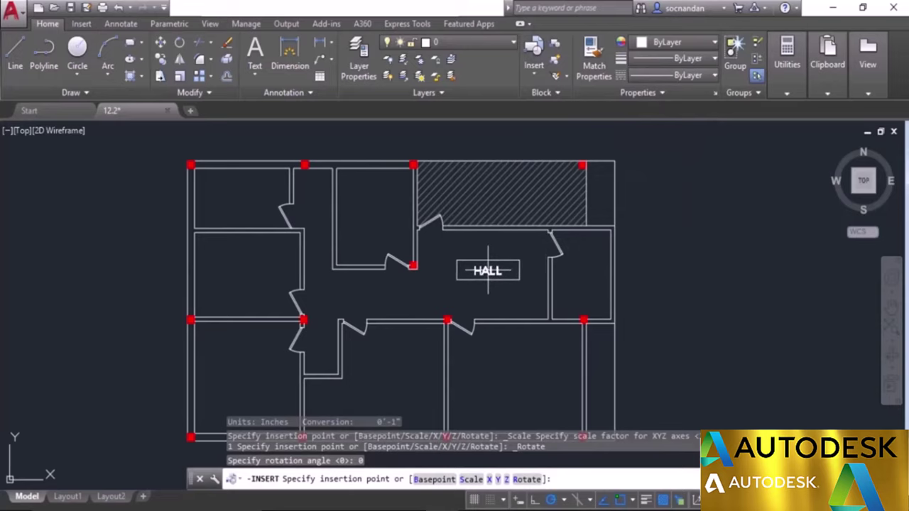
click(485, 271)
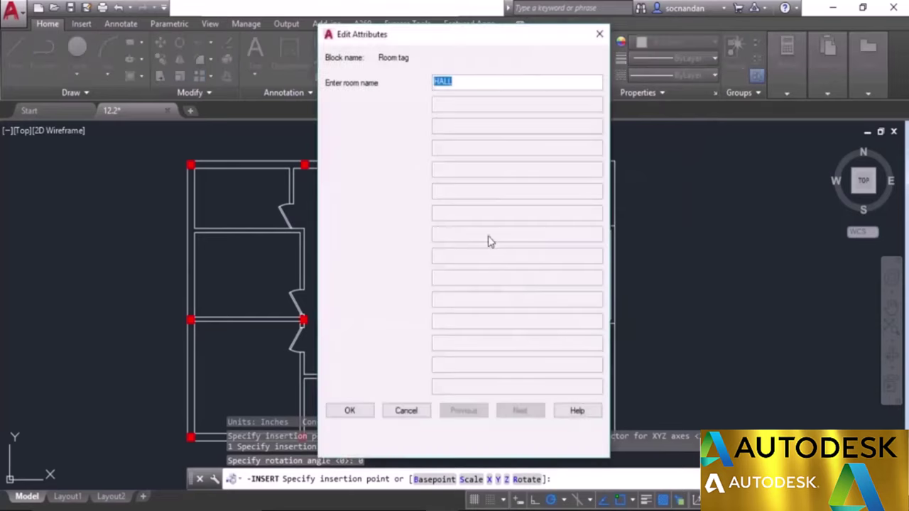
click(350, 411)
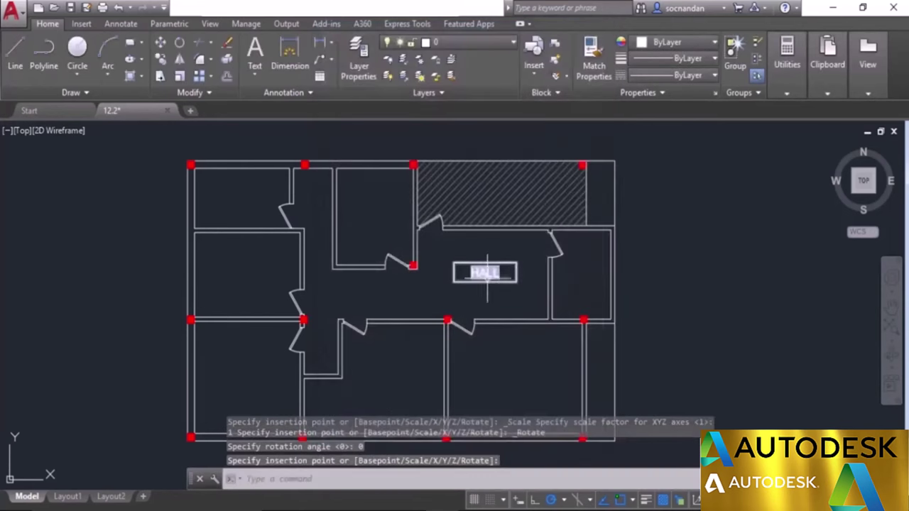
scroll(487, 277, up, 4)
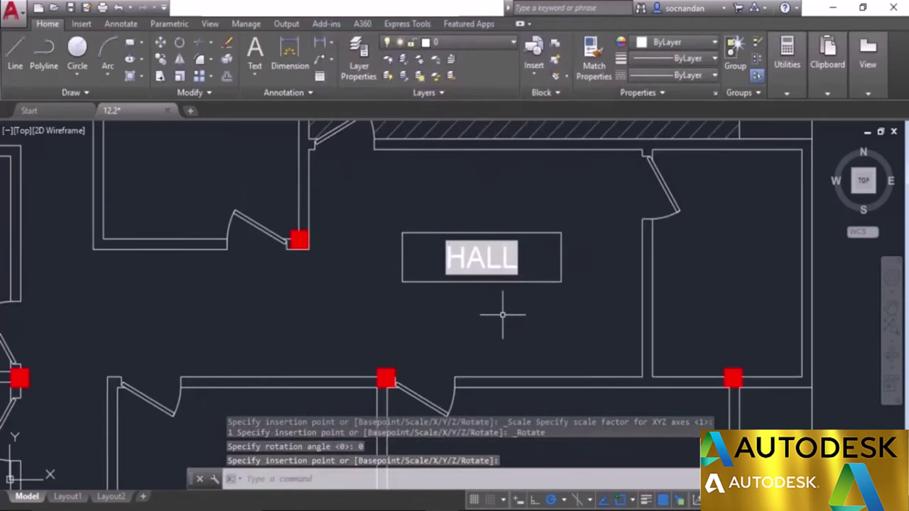
scroll(502, 314, down, 4)
middle_drag(470, 314, 580, 274)
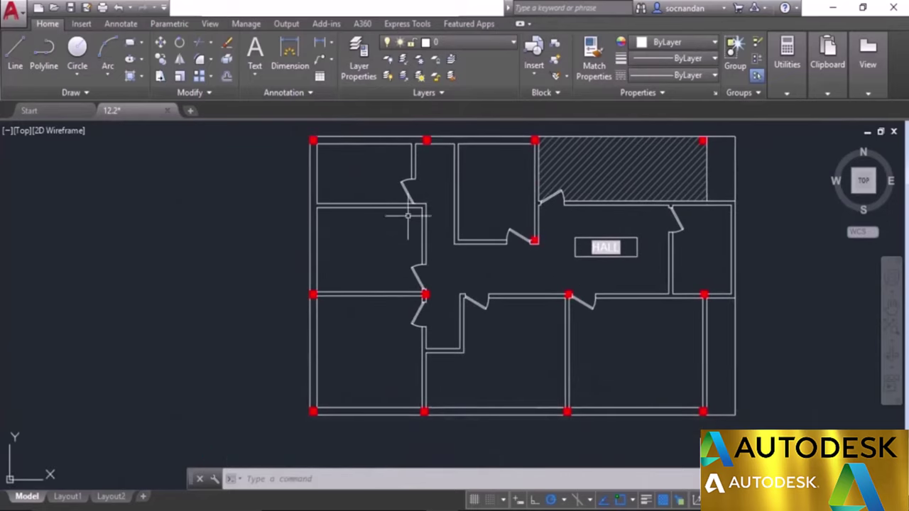
- Insert another Room tag in the left-hand room
click(541, 71)
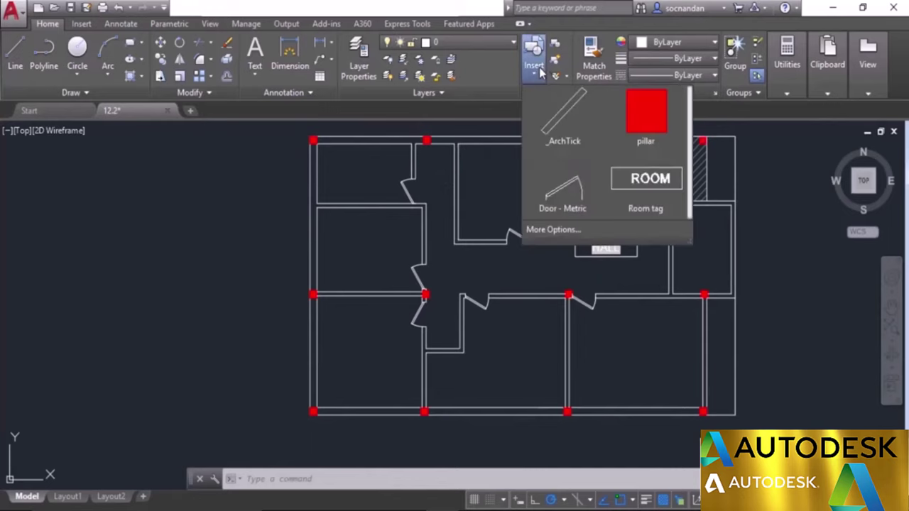
click(647, 193)
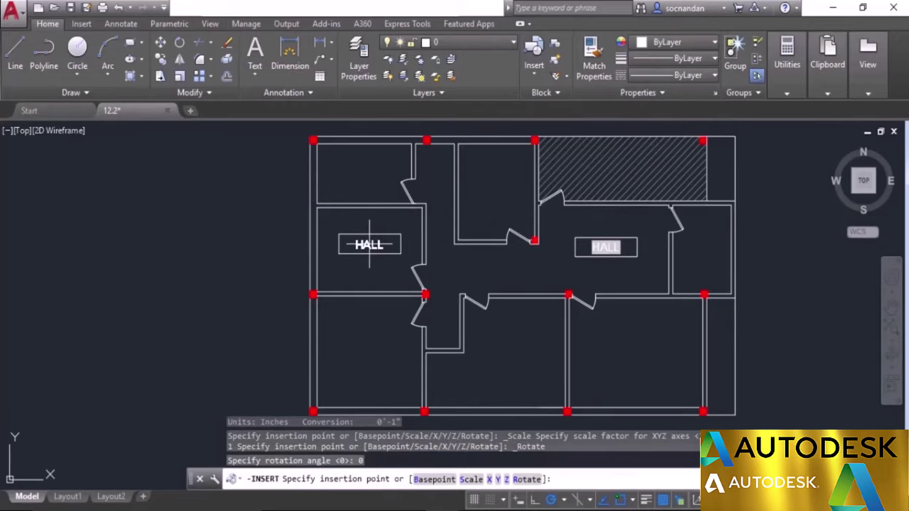
click(369, 244)
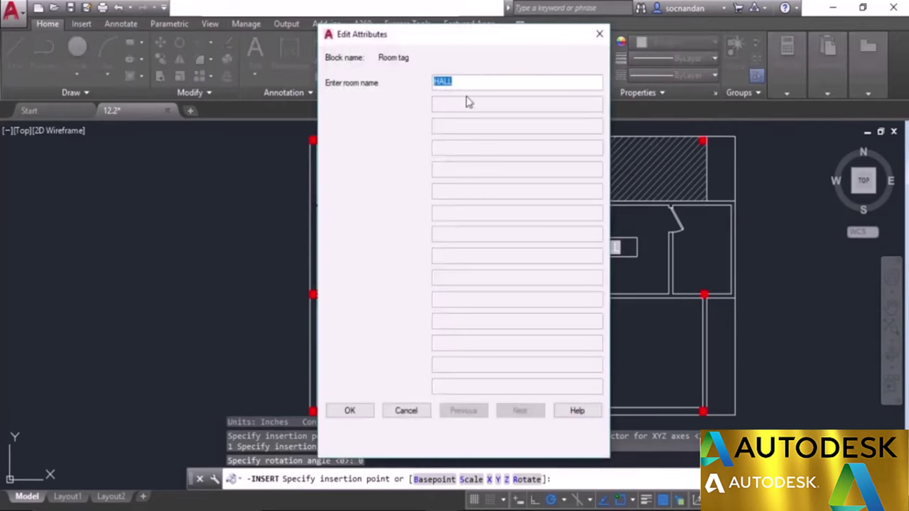
- Replace the tag's HALL value with a NamedObject field linked to the Room 1 view
click(457, 79)
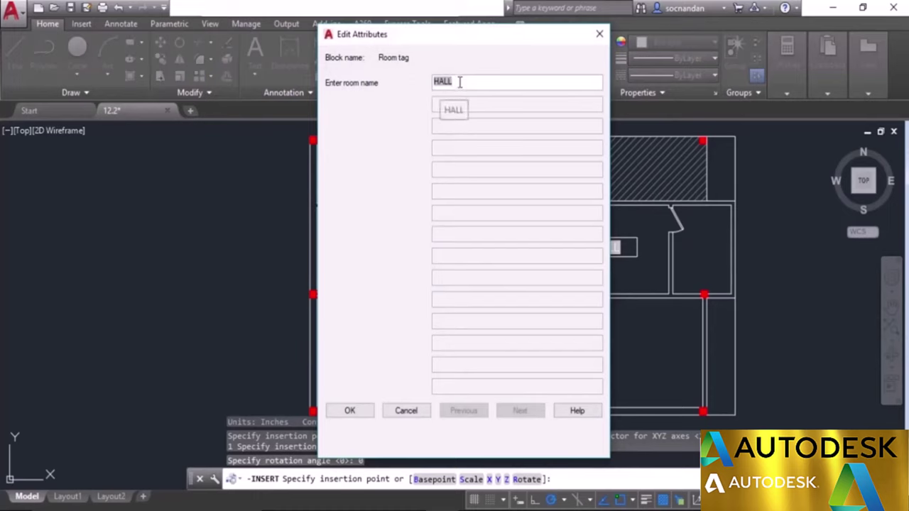
key(BackSpace)
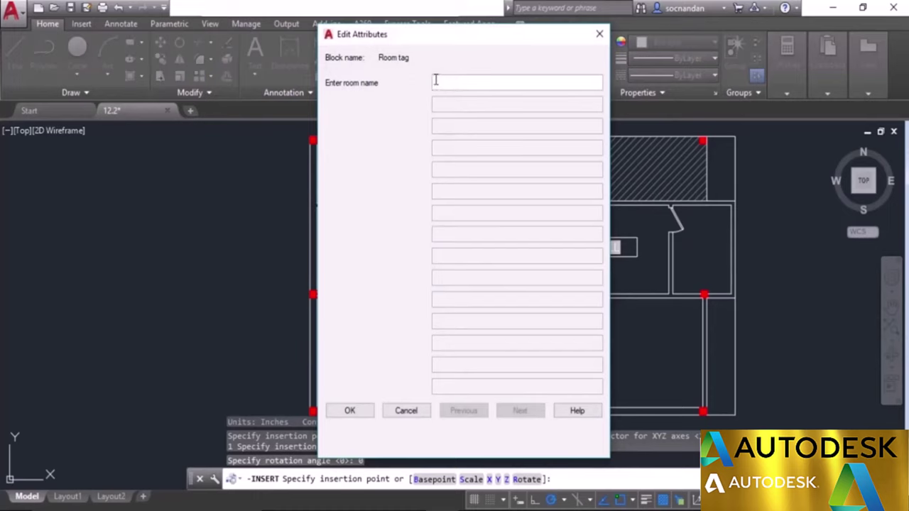
right_click(435, 81)
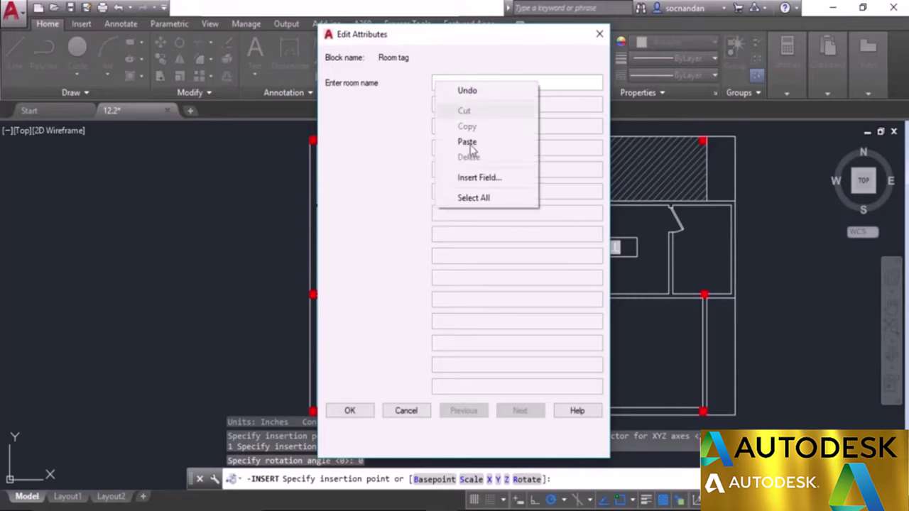
click(500, 181)
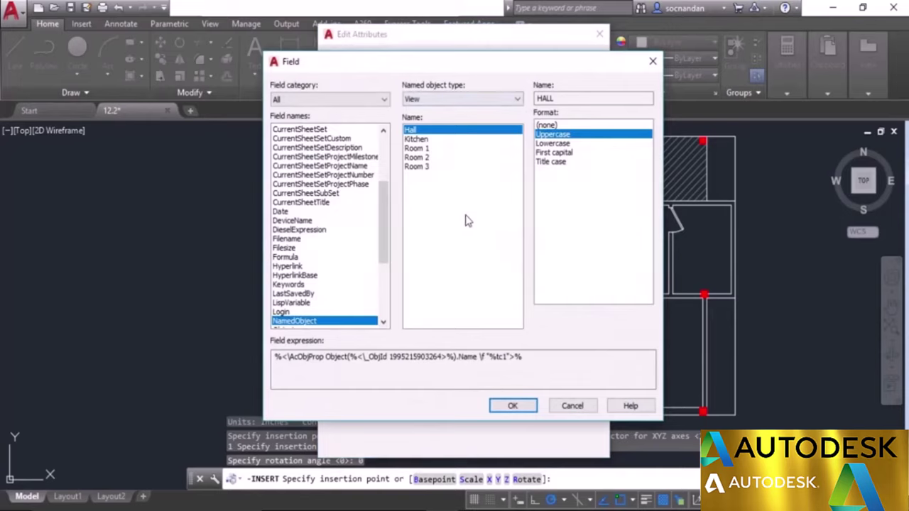
click(418, 148)
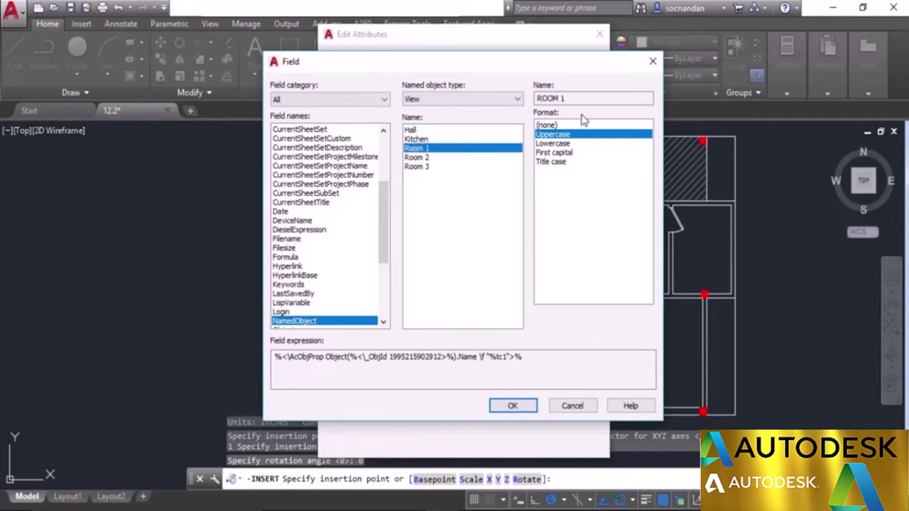
click(513, 406)
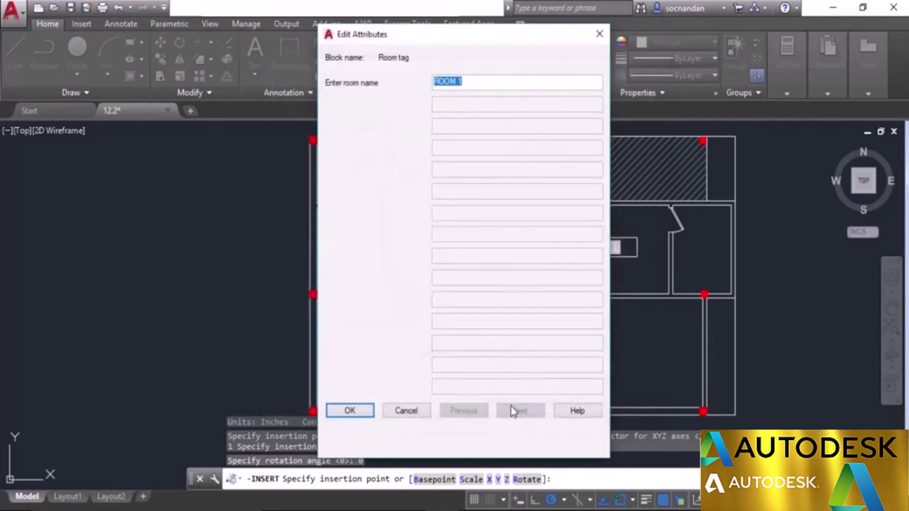
click(355, 412)
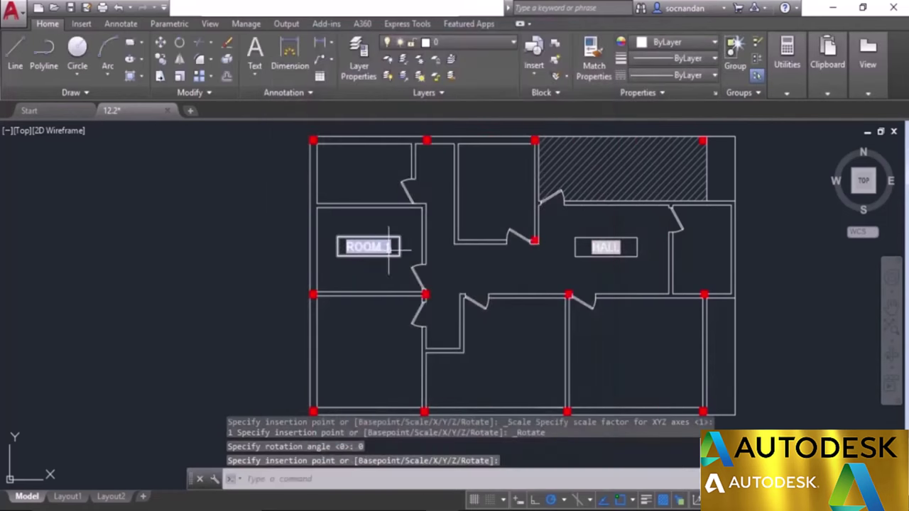
scroll(386, 239, up, 2)
scroll(359, 309, down, 2)
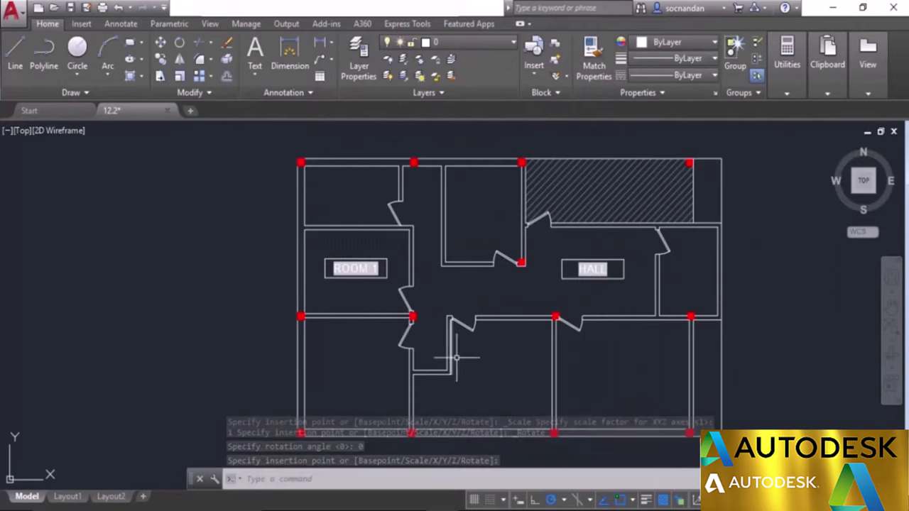
middle_drag(482, 376, 467, 361)
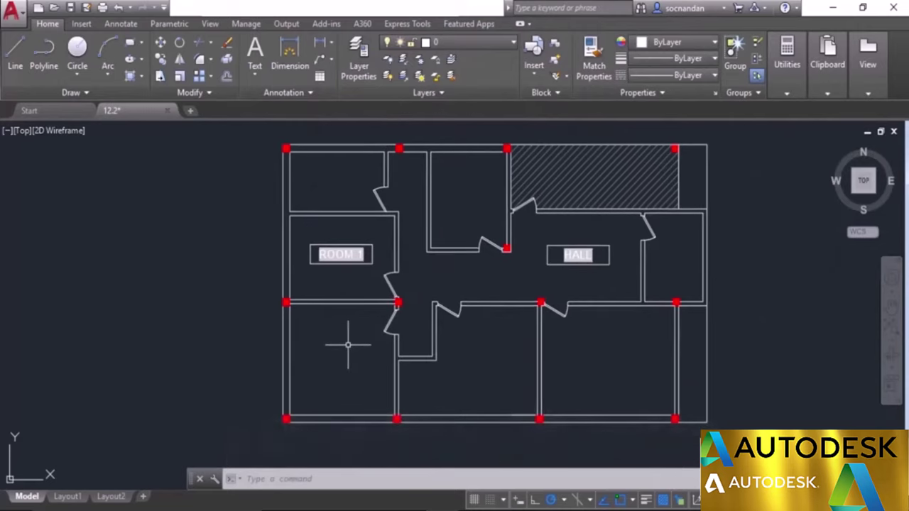
click(533, 75)
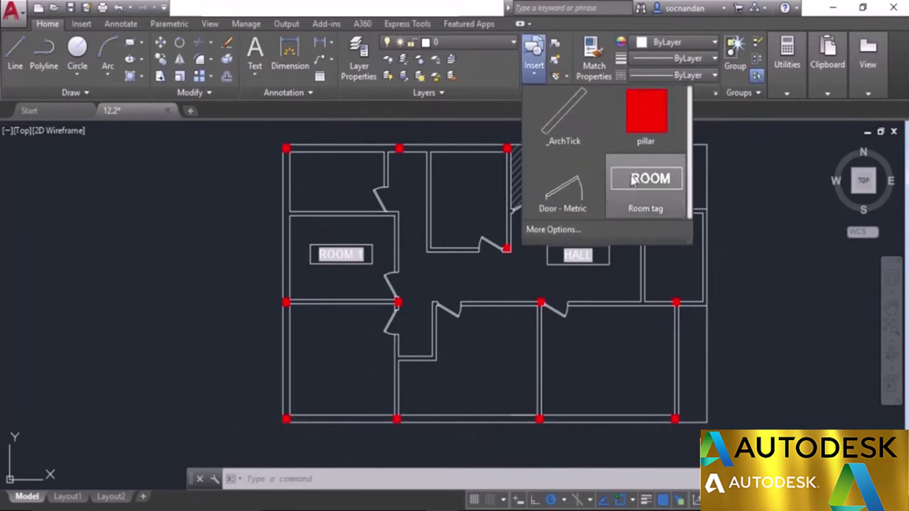
click(645, 185)
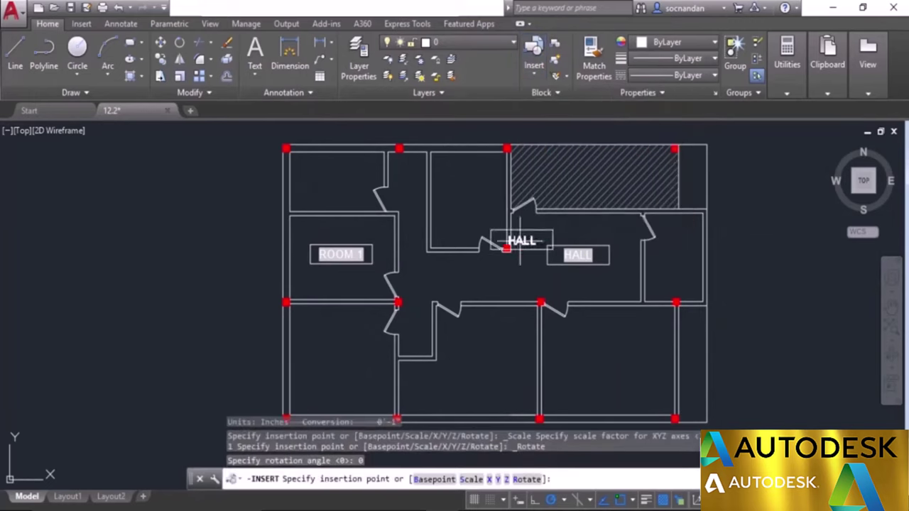
click(342, 360)
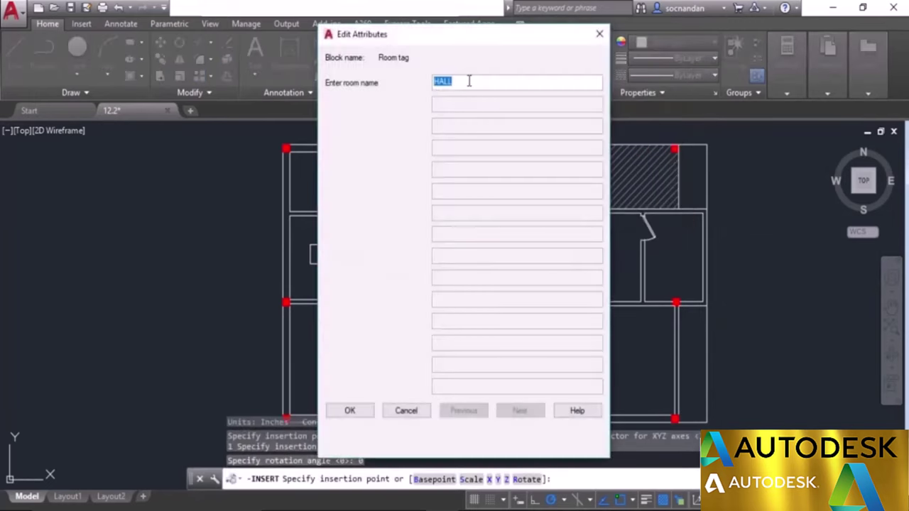
right_click(469, 81)
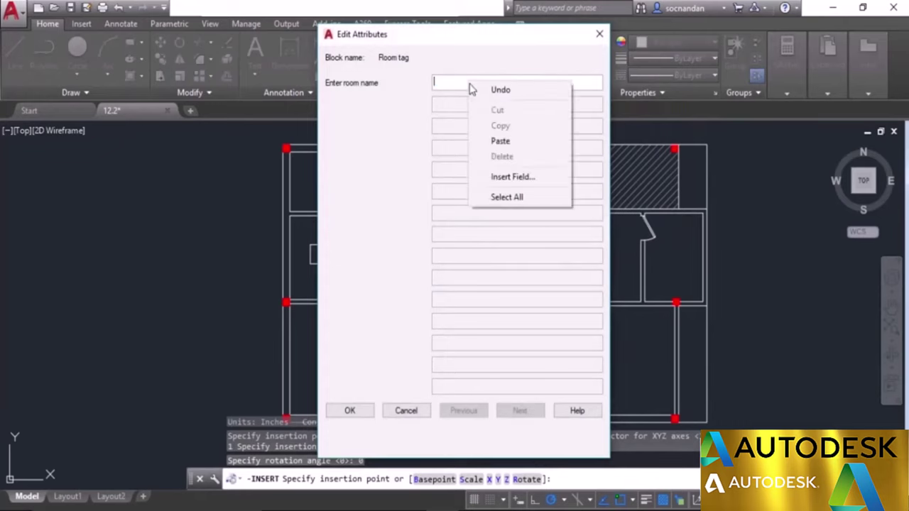
click(520, 179)
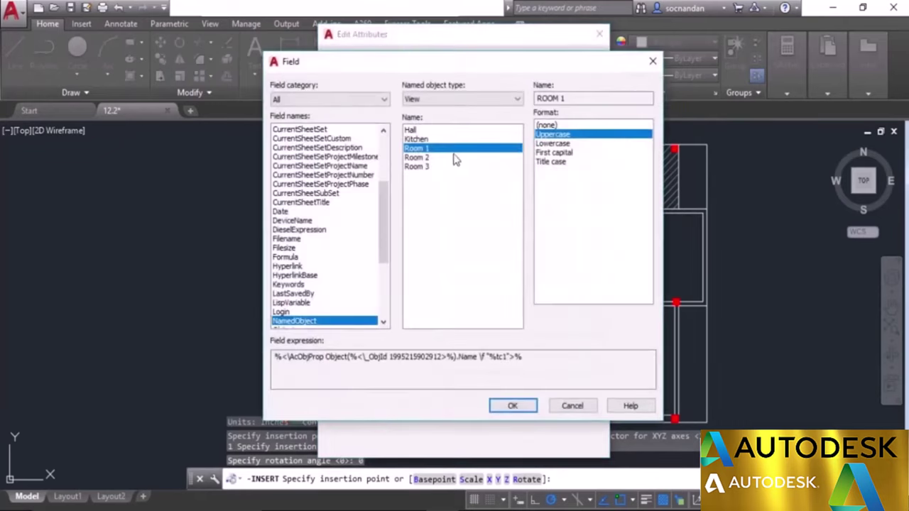
click(416, 139)
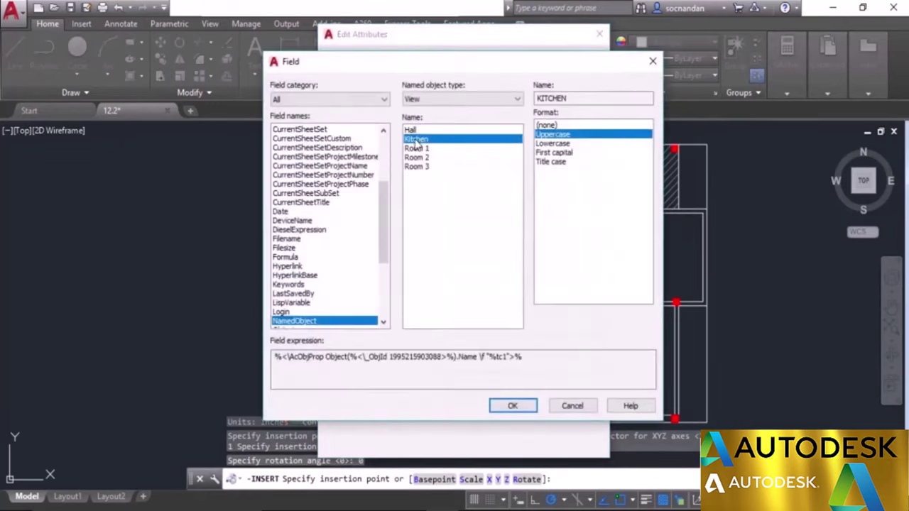
click(512, 405)
click(349, 410)
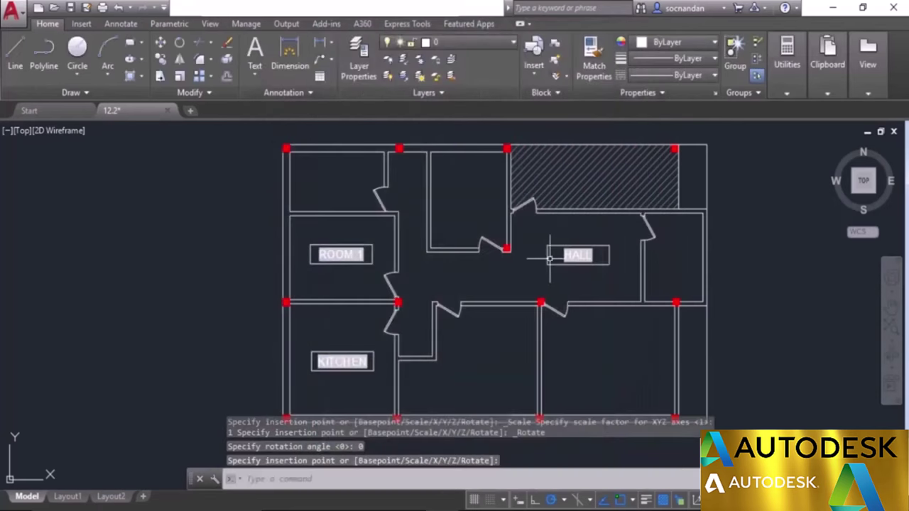
key(Escape)
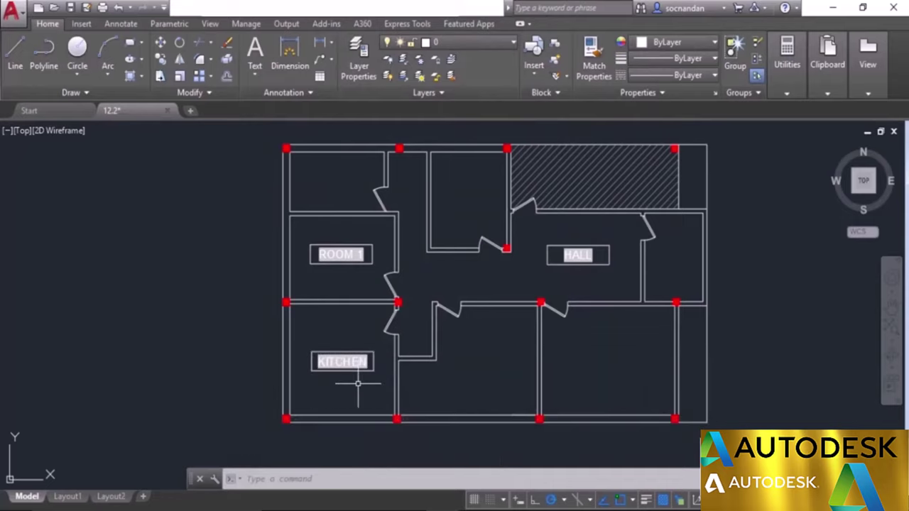
scroll(357, 381, up, 2)
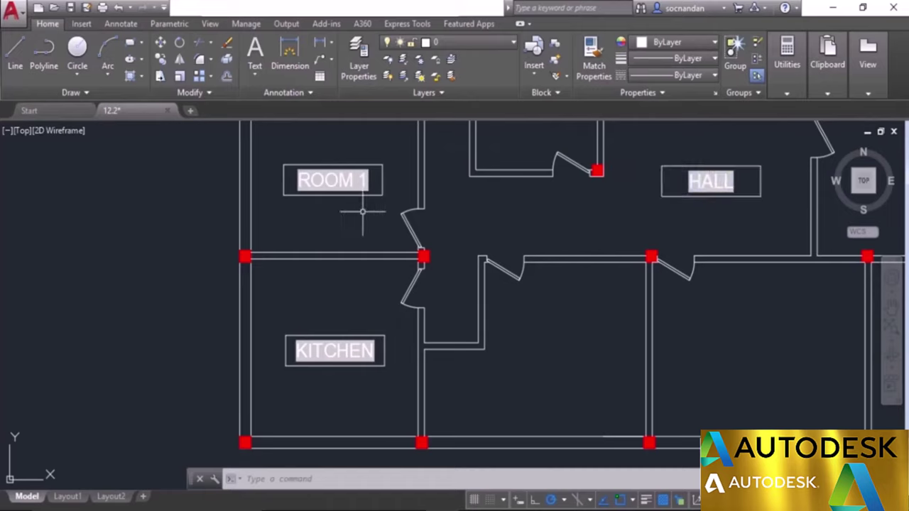
- Rename the saved Room 1 view to Amy's Room in View Manager
key(v)
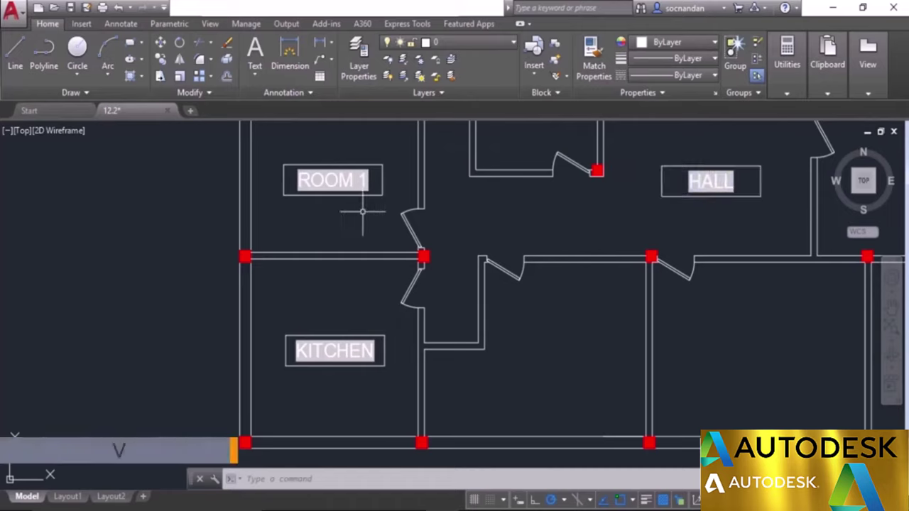
key(Return)
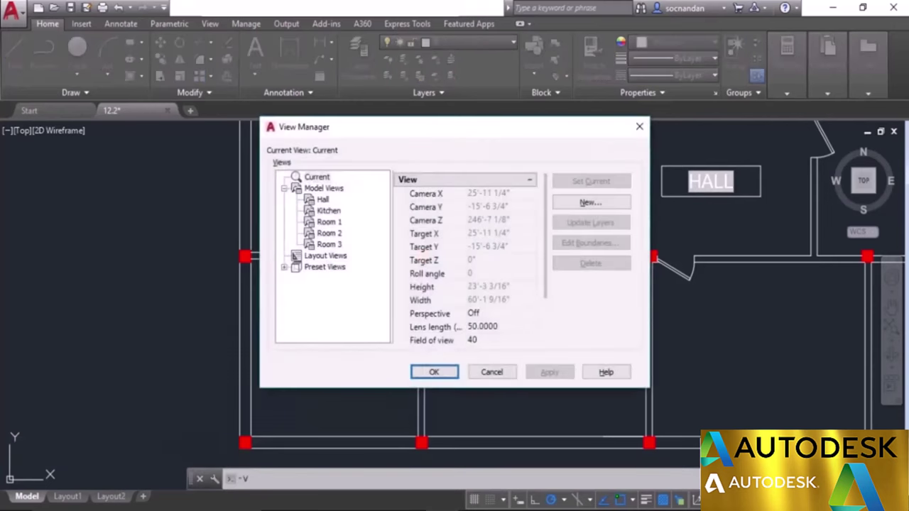
click(325, 223)
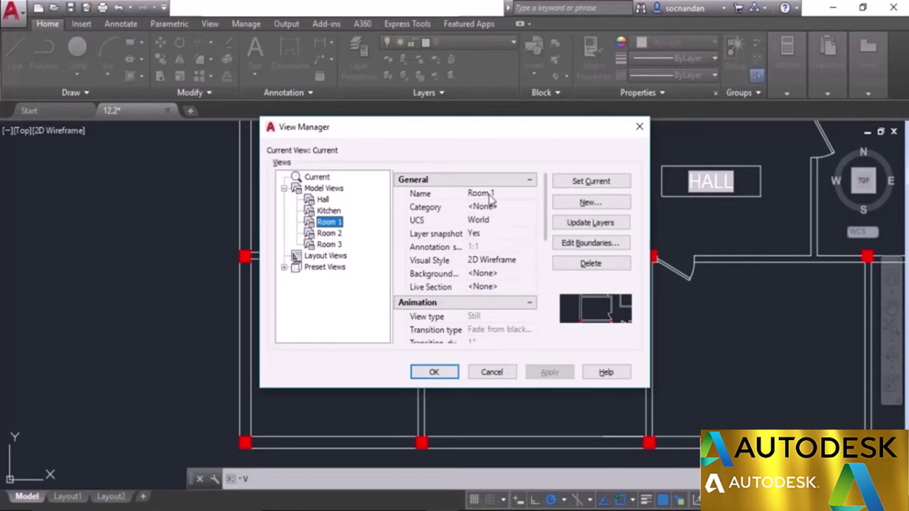
click(489, 196)
text(Amy's)
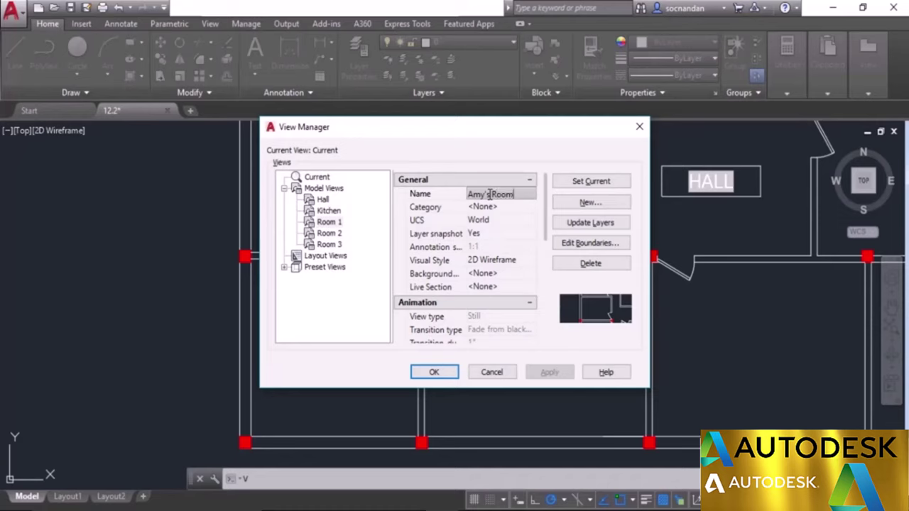
key(Return)
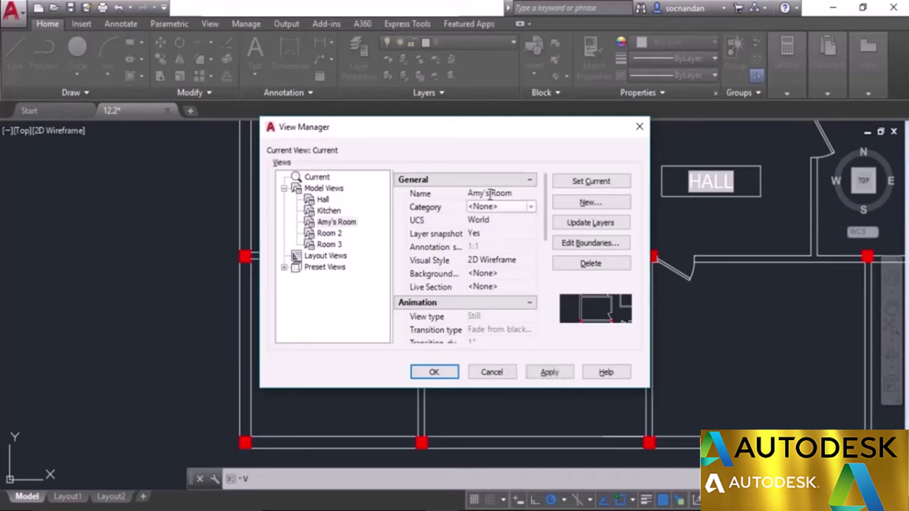
click(335, 223)
click(547, 372)
click(435, 373)
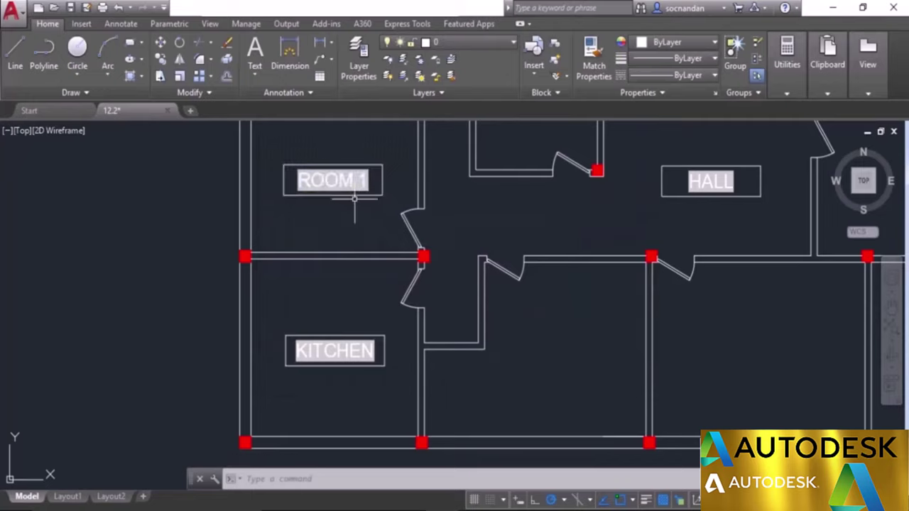
- Run REGENALL (REA) so the tag updates to AMY'S ROOM
text(RE)
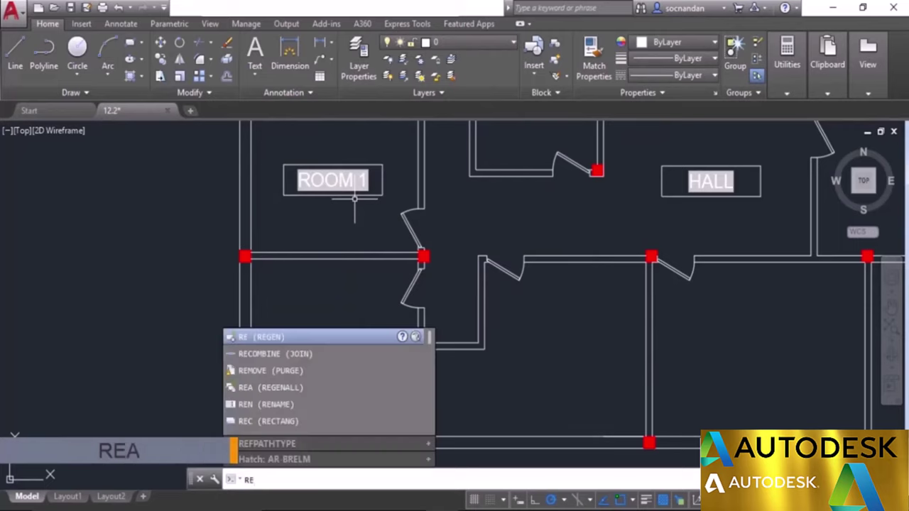
text(A)
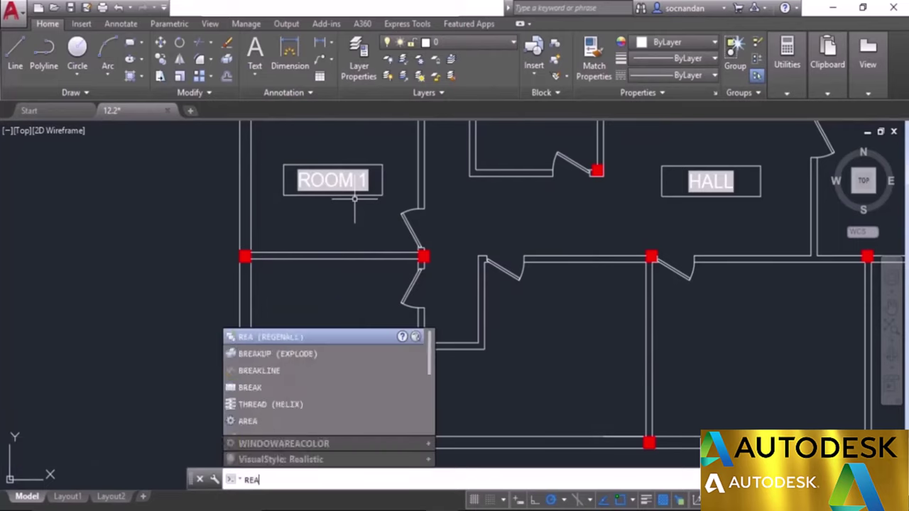
key(Return)
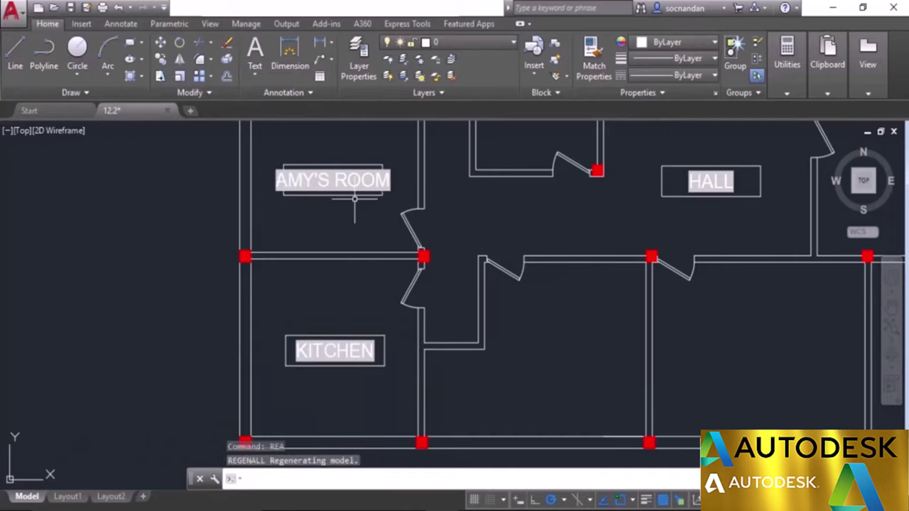
scroll(378, 182, down, 4)
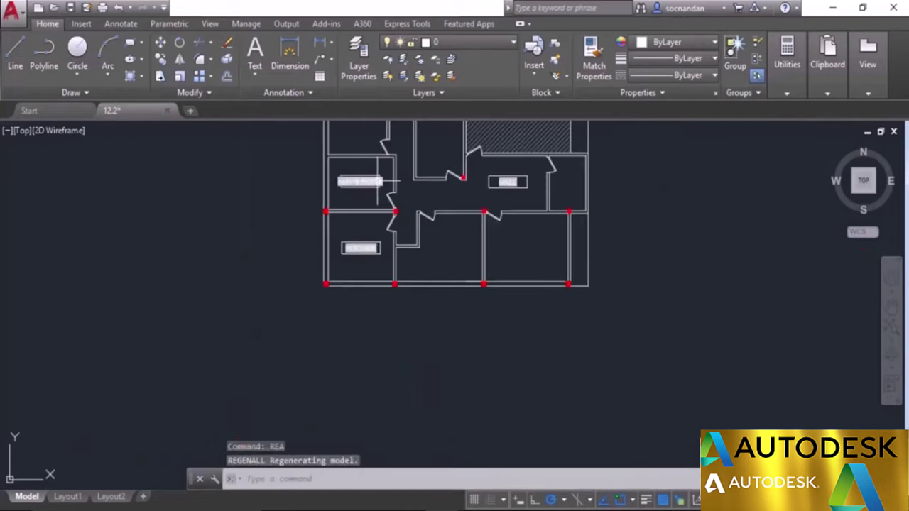
- Pan and zoom into the lower rooms of the floor plan and expand the Block panel
middle_drag(471, 197, 447, 275)
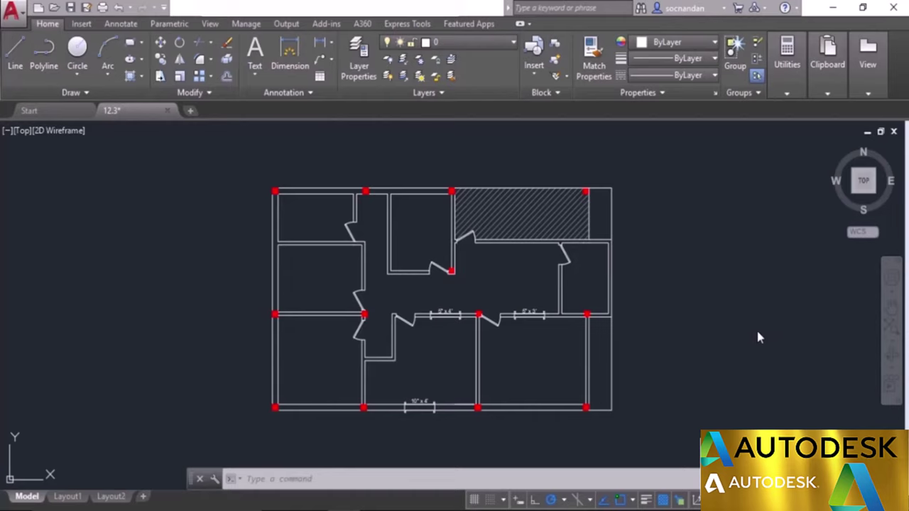
scroll(521, 358, up, 2)
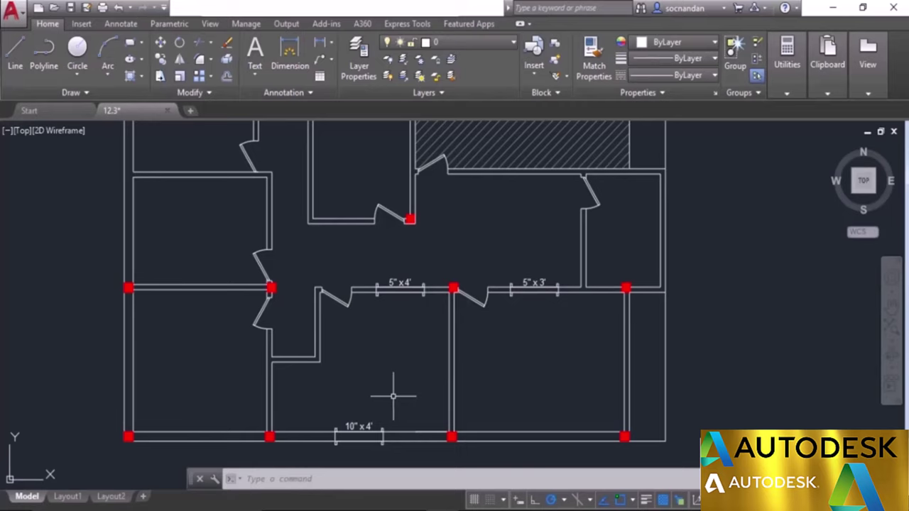
click(545, 95)
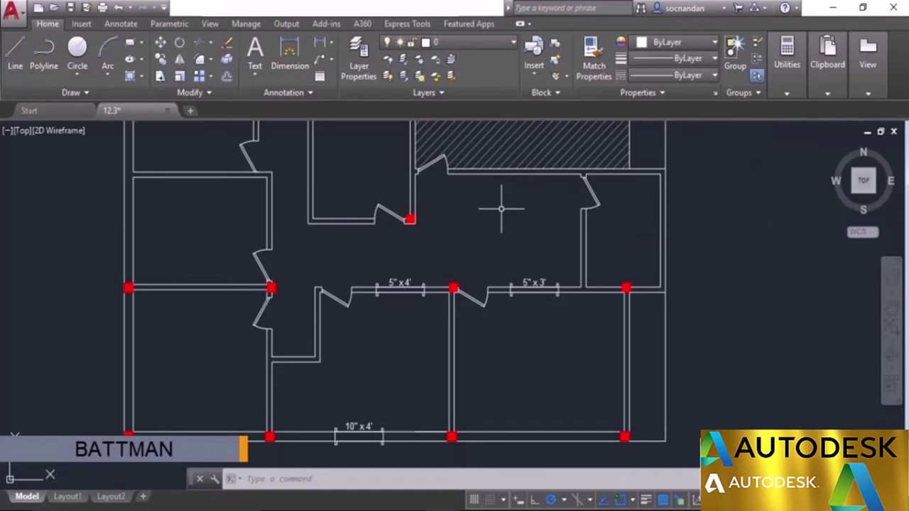
- Run BATTMAN, keep Window 10 Inches as the block and select its DIM1 attribute
text(BATTMAN)
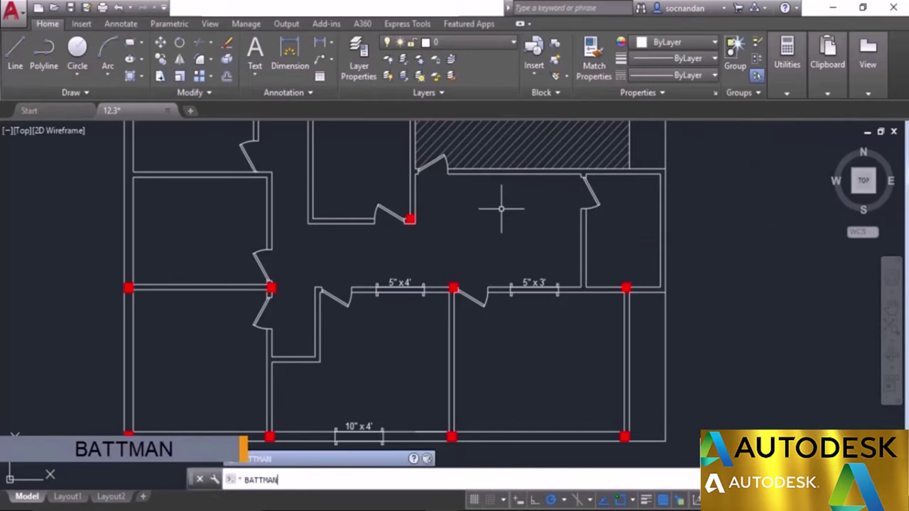
key(Return)
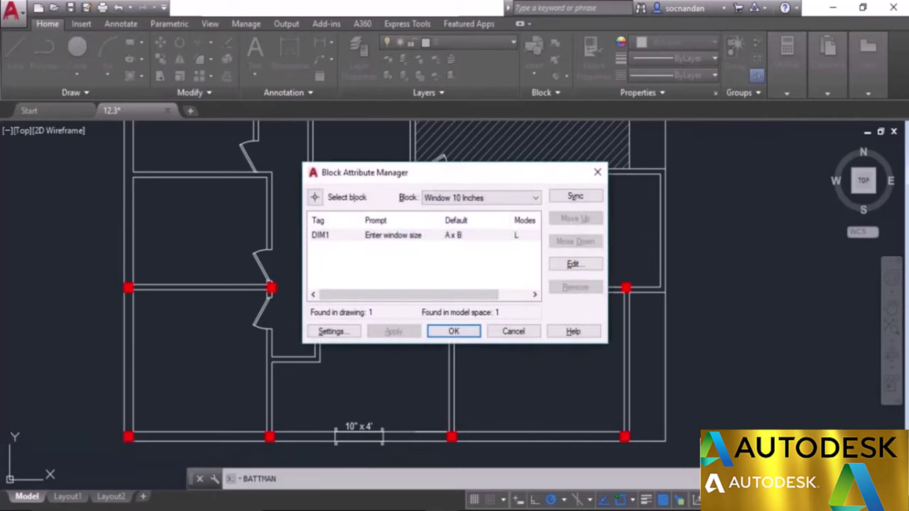
click(487, 200)
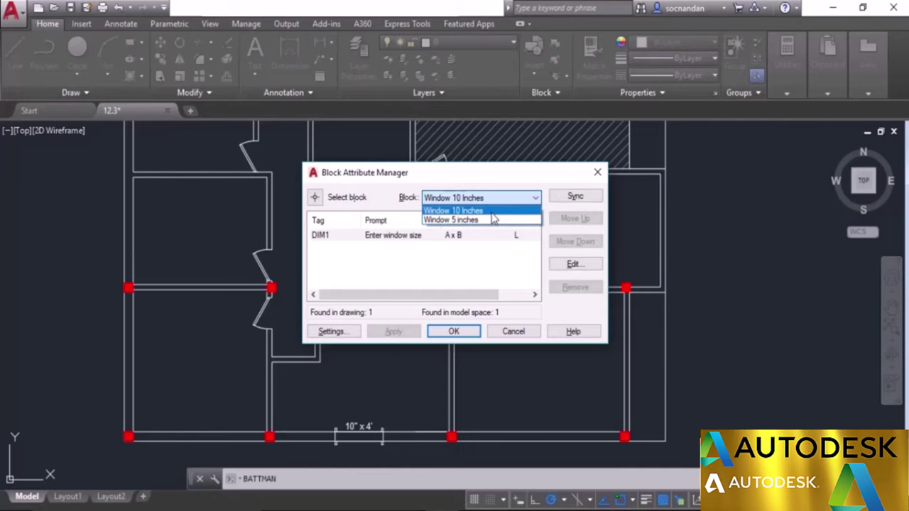
click(492, 213)
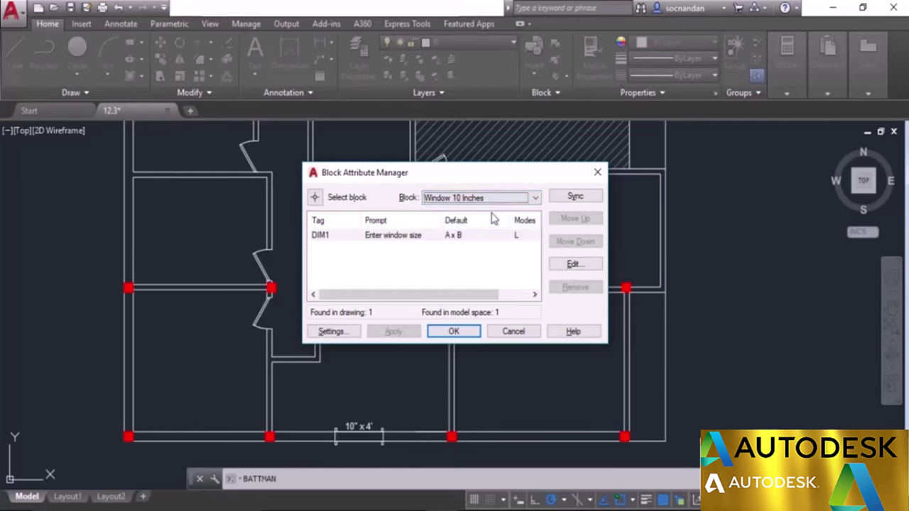
click(329, 237)
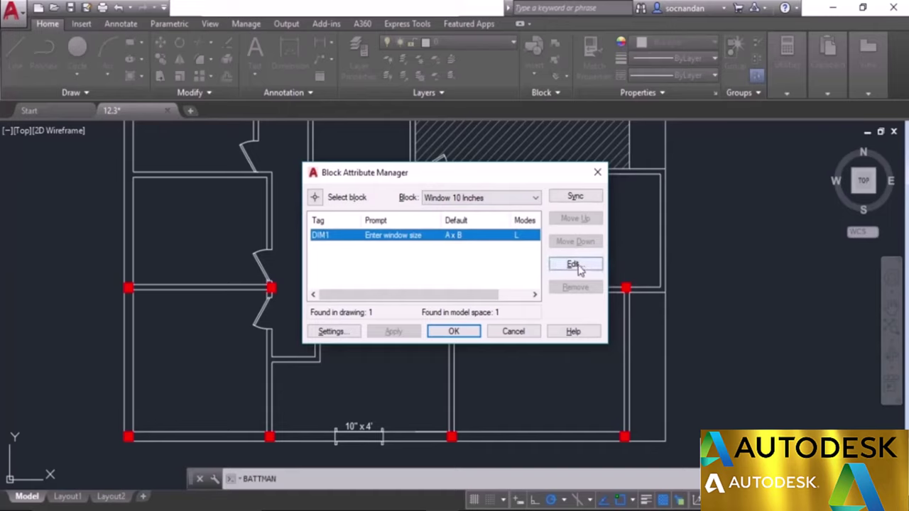
- Open DIM1's attribute editor and review its Attribute, Text Options and Properties tabs
click(574, 265)
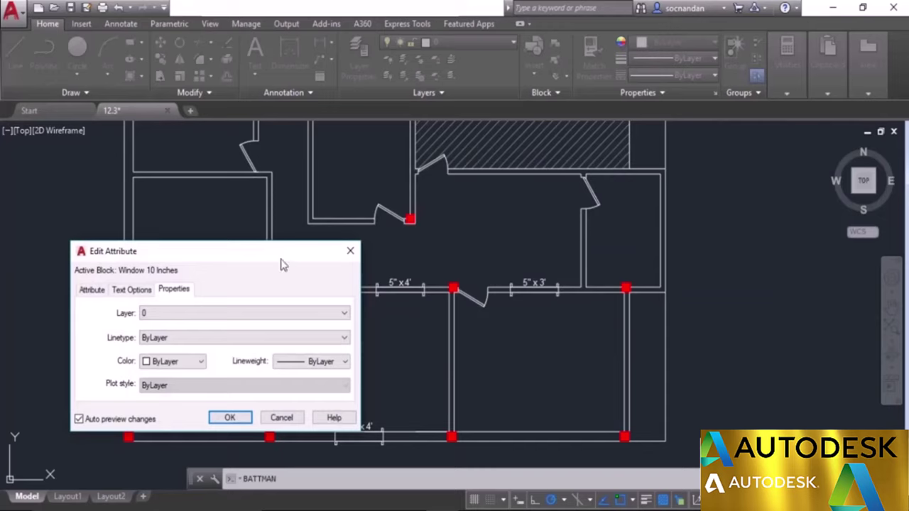
drag(270, 257, 518, 204)
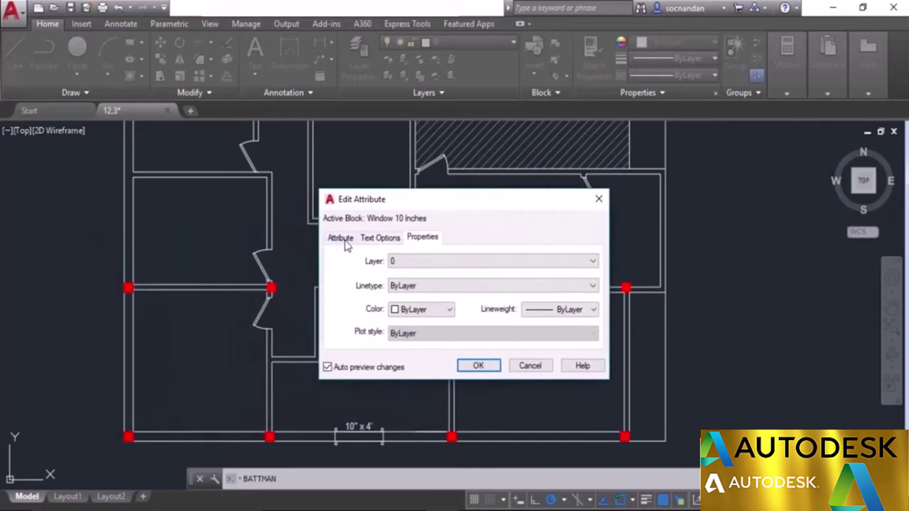
click(346, 245)
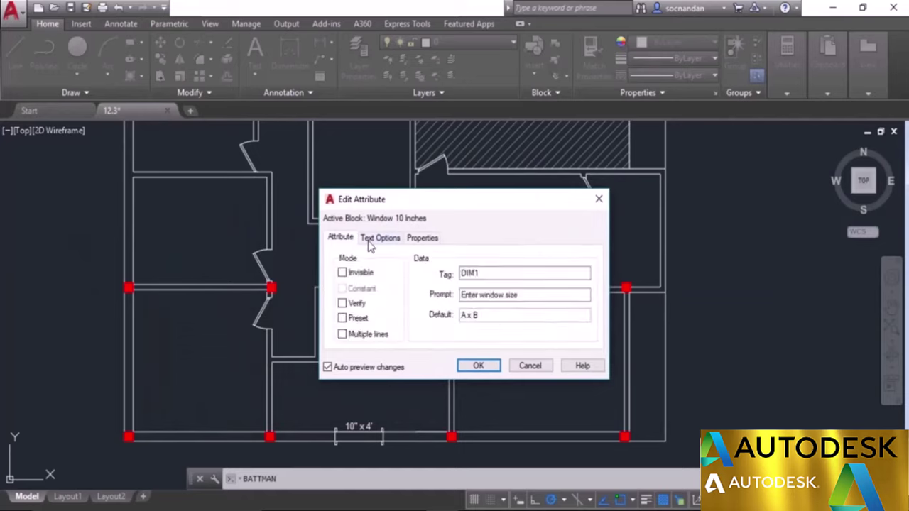
click(368, 244)
click(420, 240)
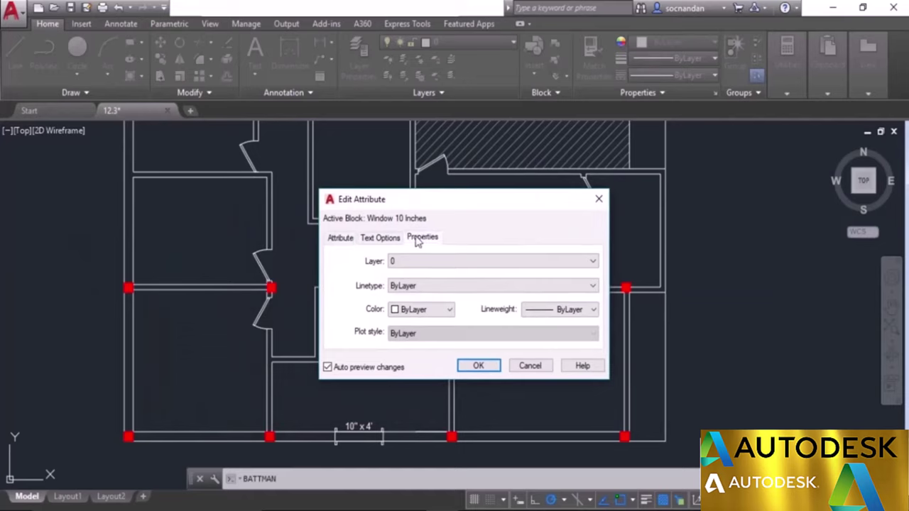
click(341, 238)
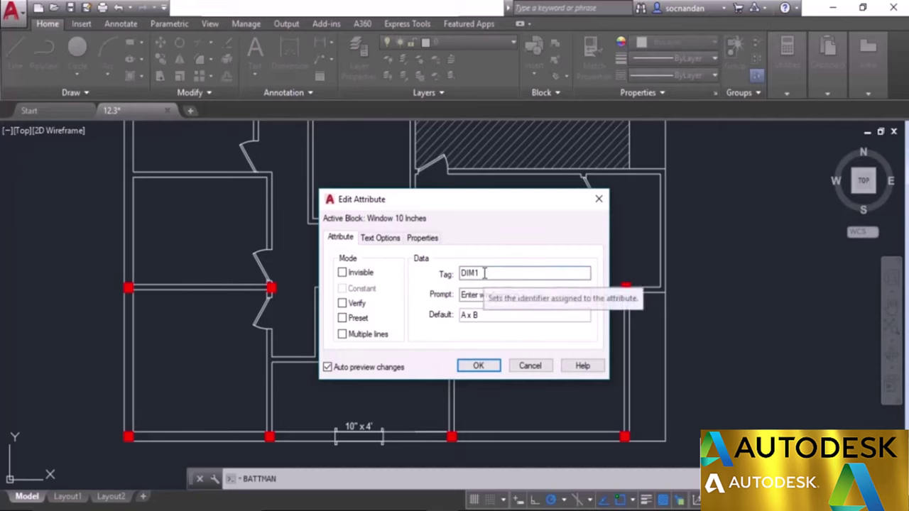
click(387, 240)
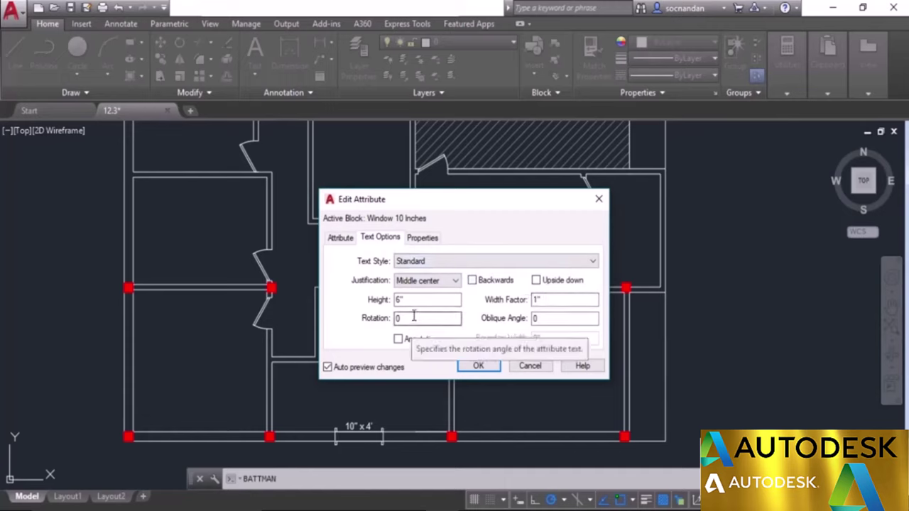
click(426, 240)
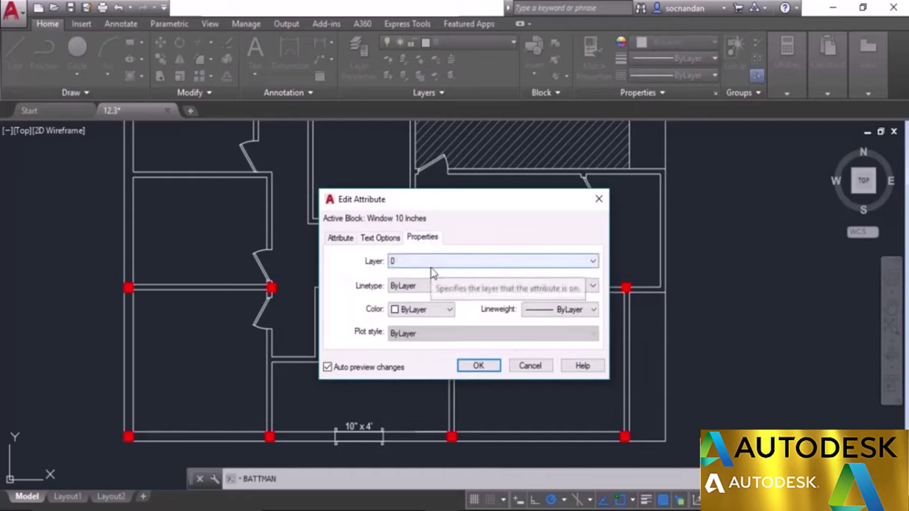
- Set the DIM1 attribute colour to green and apply the changes so 10" x 4' turns green
click(438, 310)
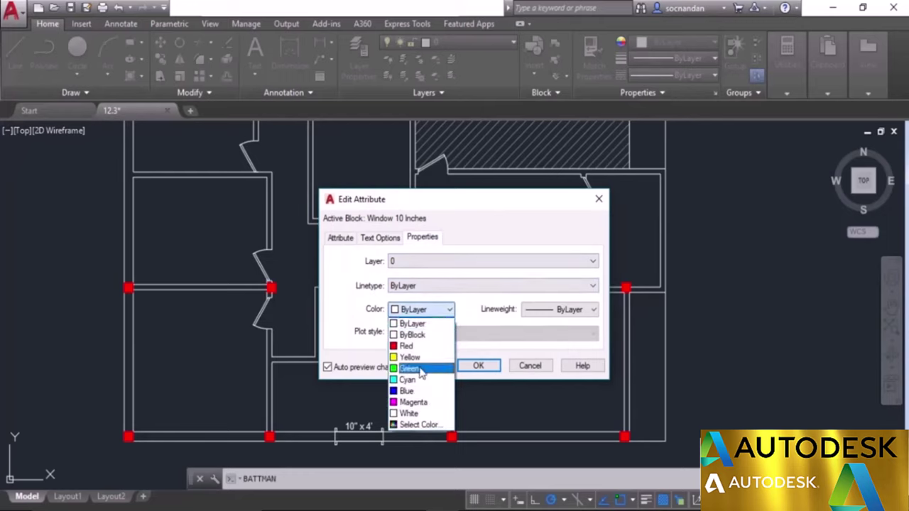
click(418, 369)
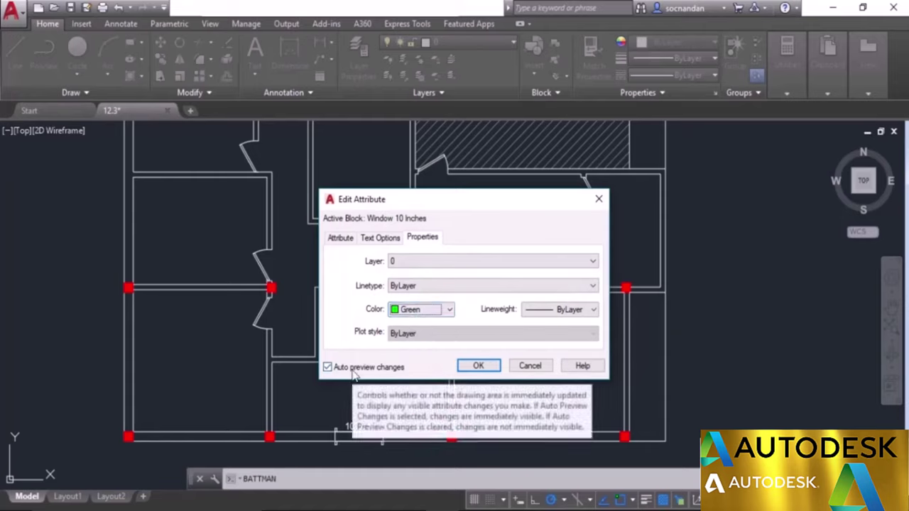
drag(463, 203, 687, 186)
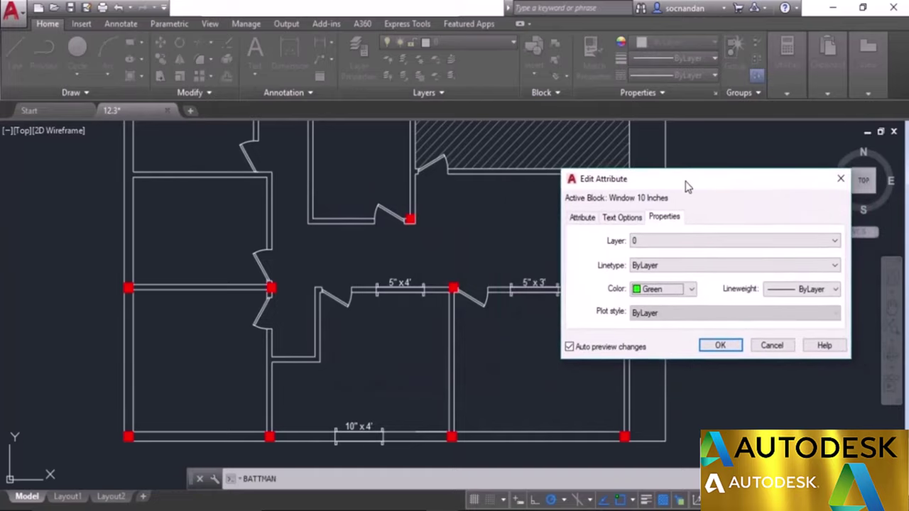
click(720, 345)
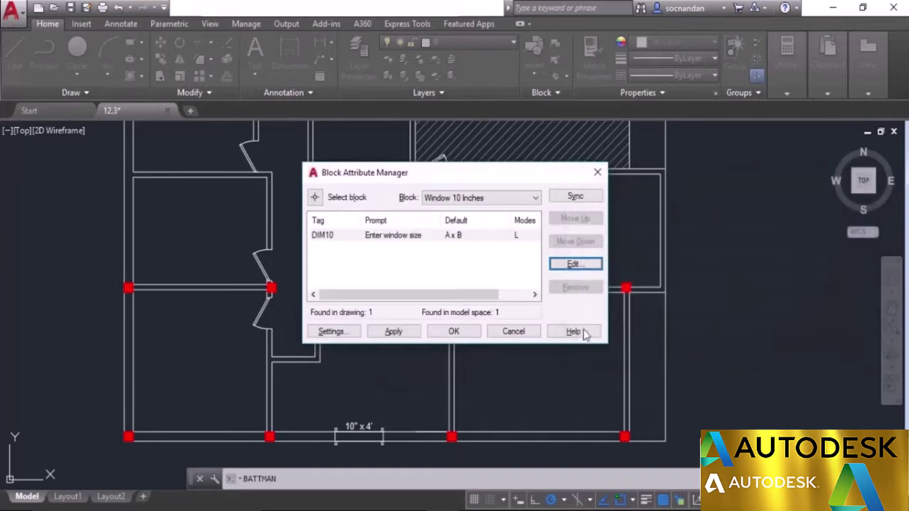
click(410, 332)
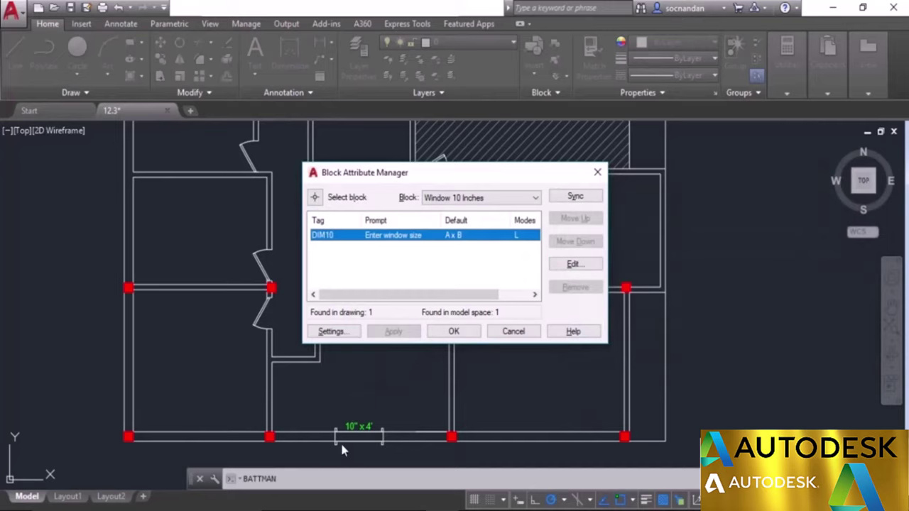
click(454, 331)
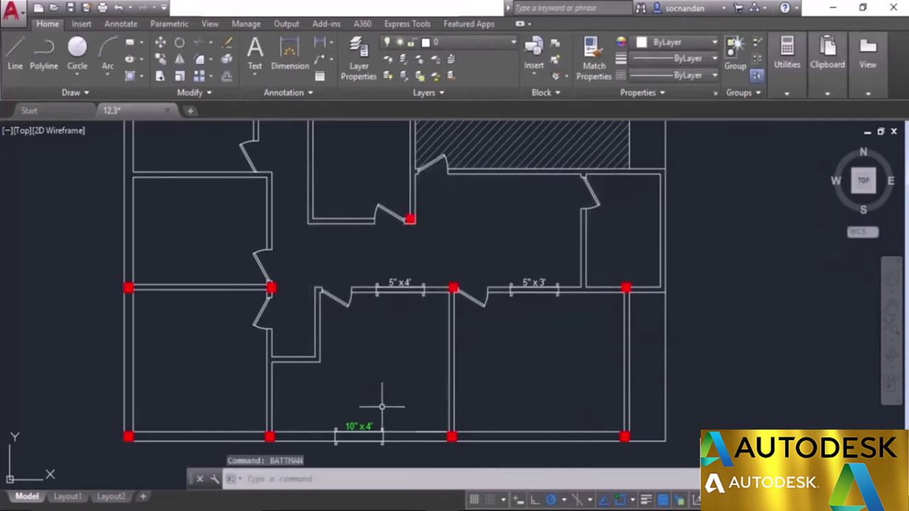
- Pan and zoom around the floor plan to view the window size labels
middle_drag(362, 436, 391, 383)
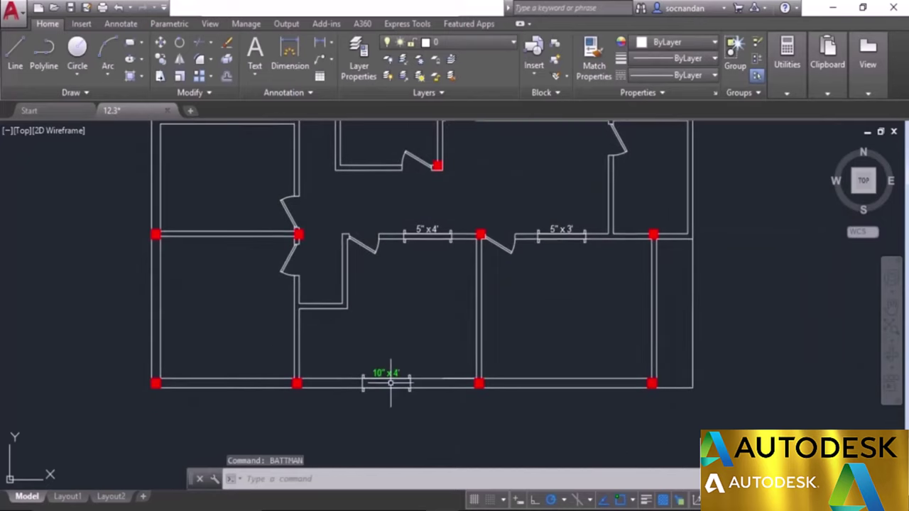
scroll(390, 383, up, 2)
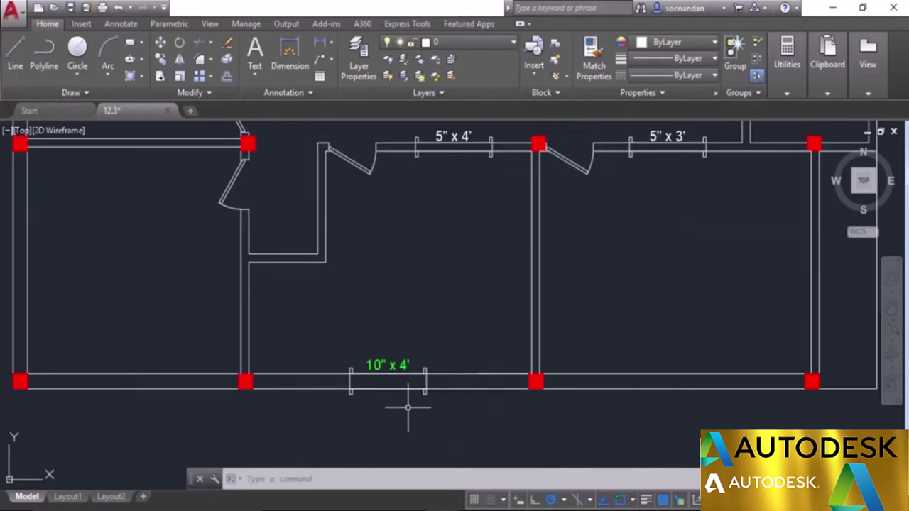
scroll(408, 407, down, 2)
middle_drag(542, 308, 481, 366)
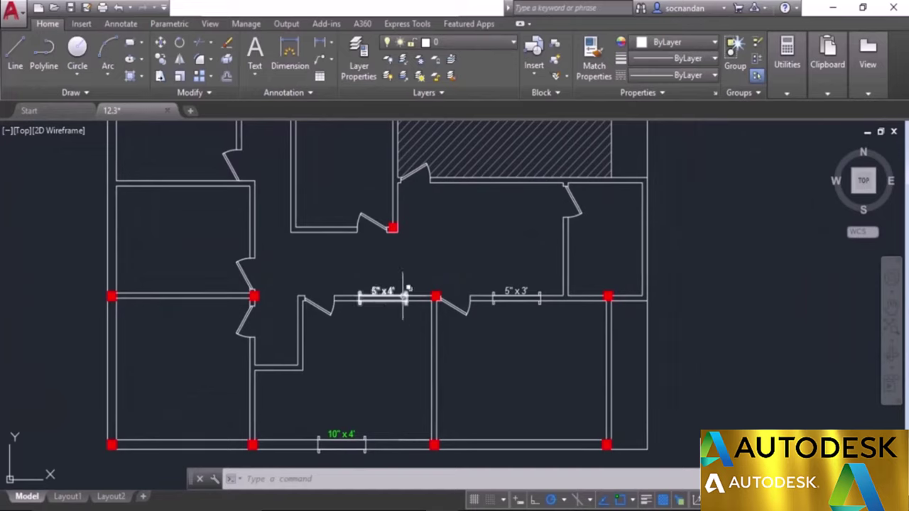
mouse_move(395, 291)
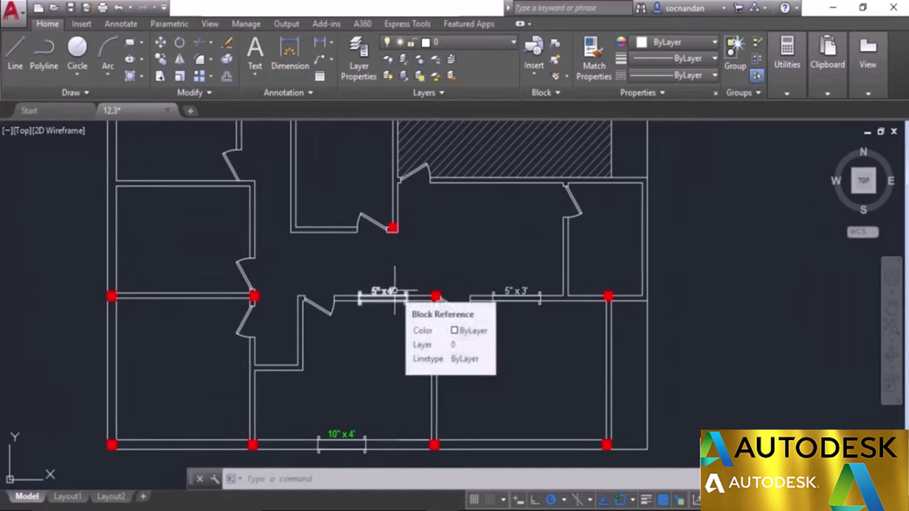
- Set the 5" x 4' window label's attribute colour to Red in the Enhanced Attribute Editor
double_click(391, 291)
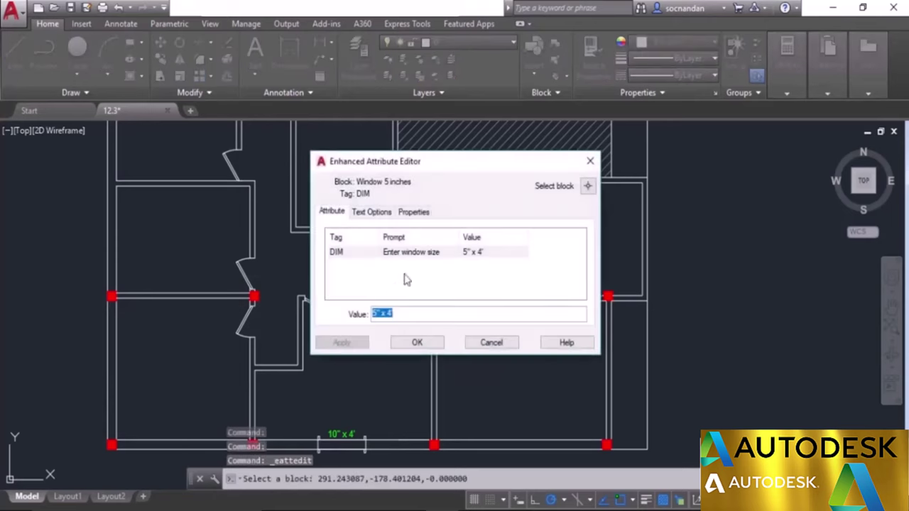
drag(382, 166, 489, 203)
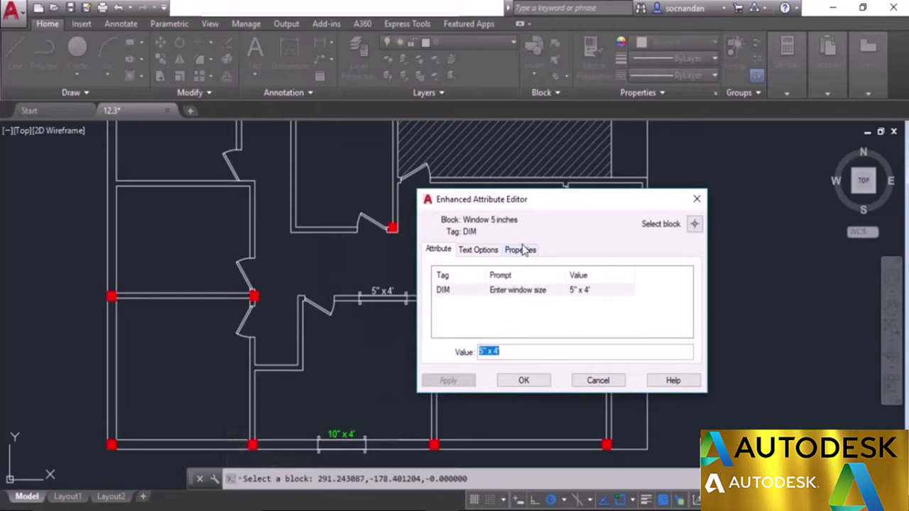
click(473, 252)
click(510, 253)
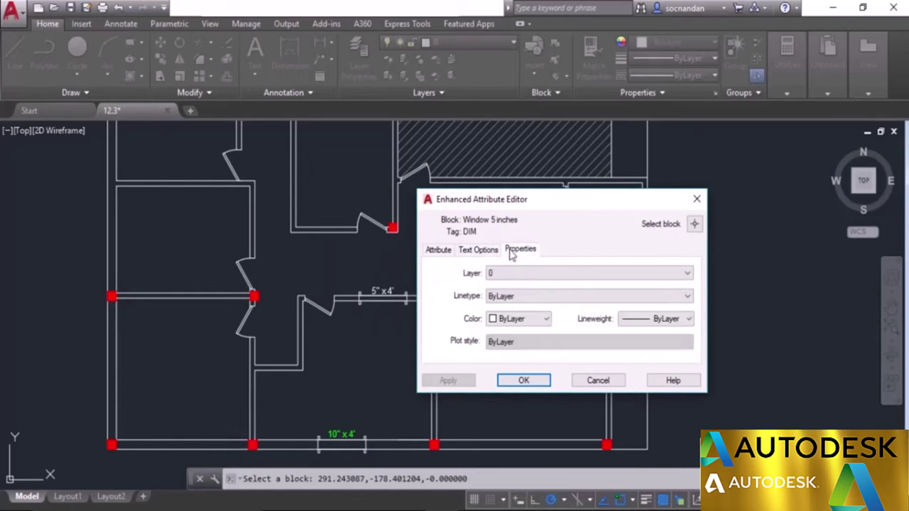
click(515, 318)
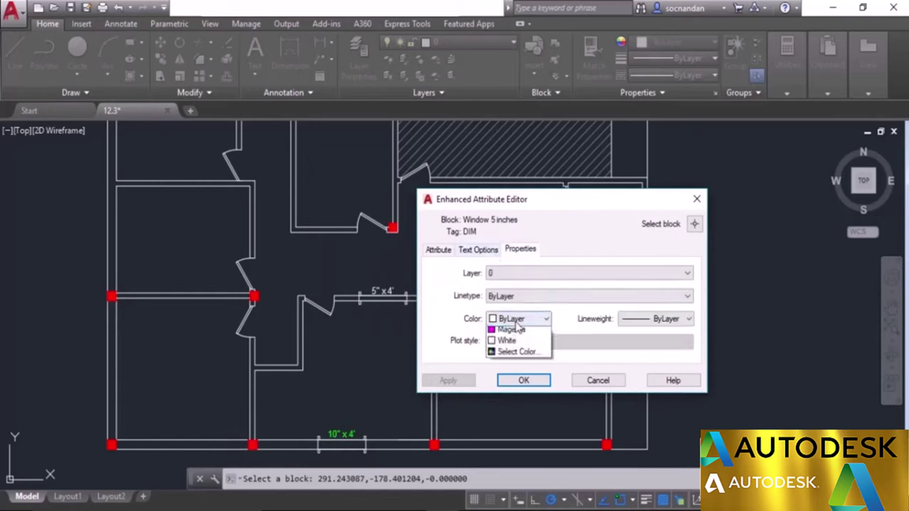
click(516, 355)
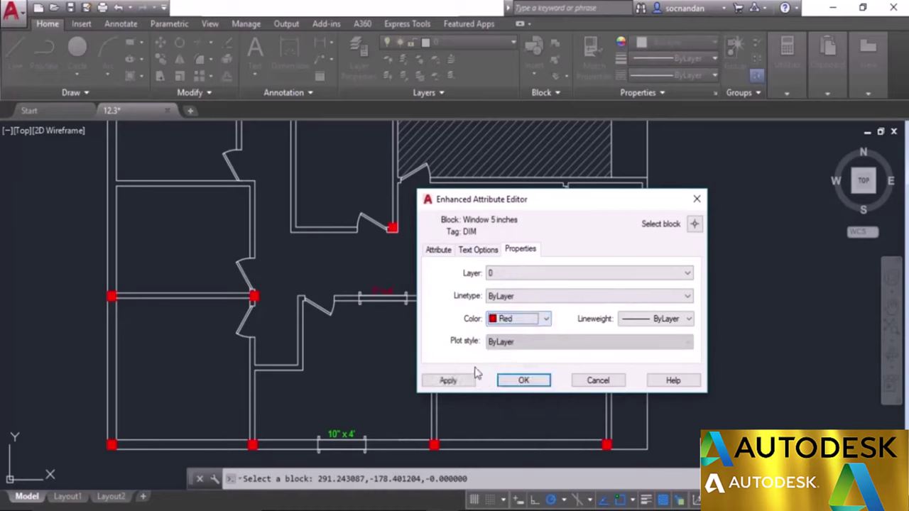
click(524, 381)
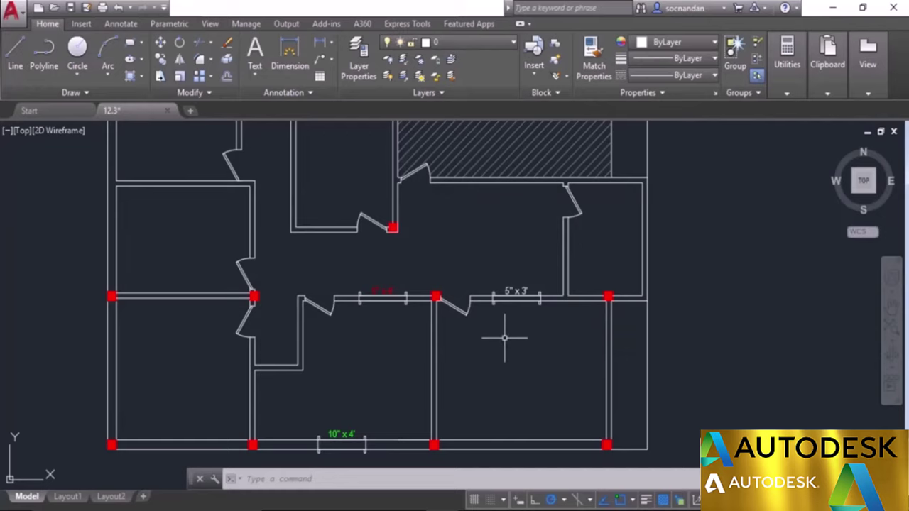
- Select the 5" x 3' window block, bring up its options menu, then dismiss it and cancel the selection
click(516, 294)
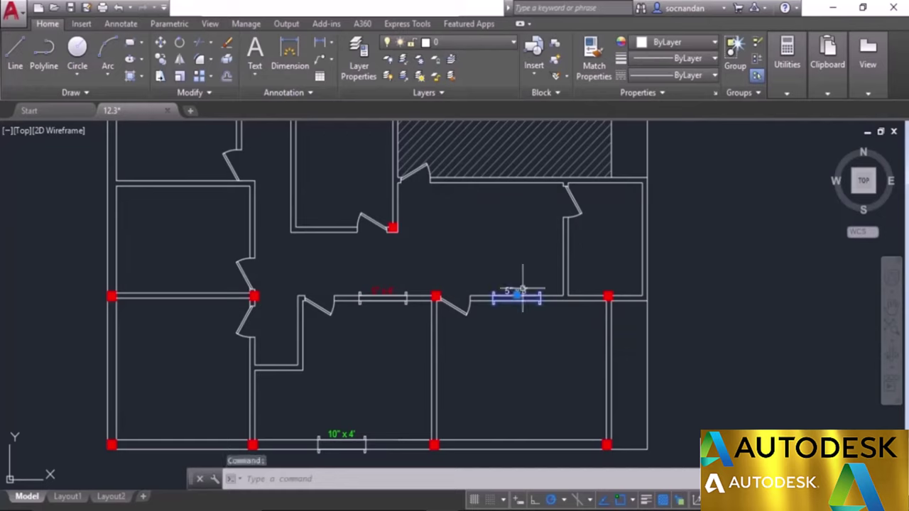
right_click(511, 253)
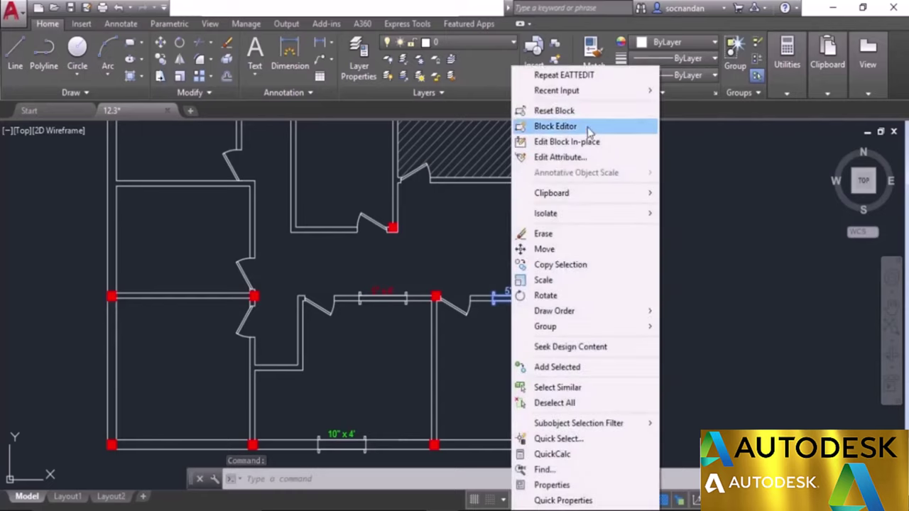
click(744, 271)
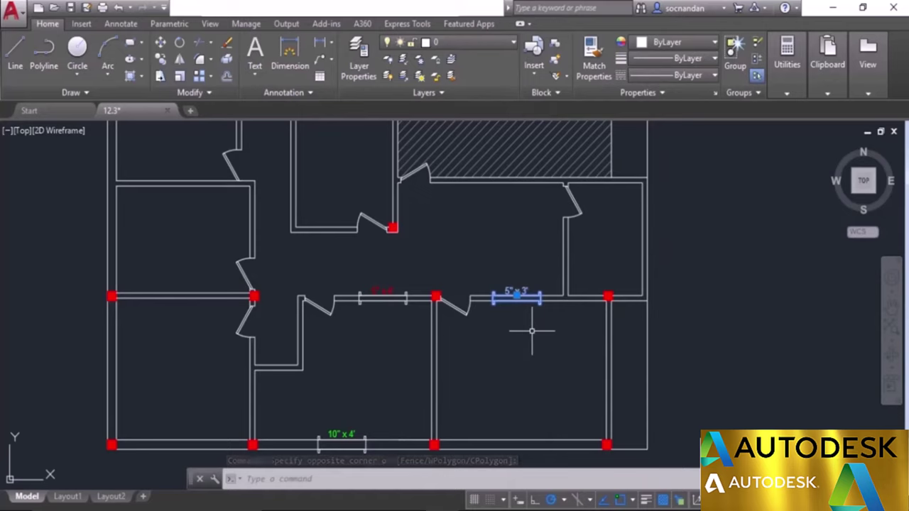
key(Escape)
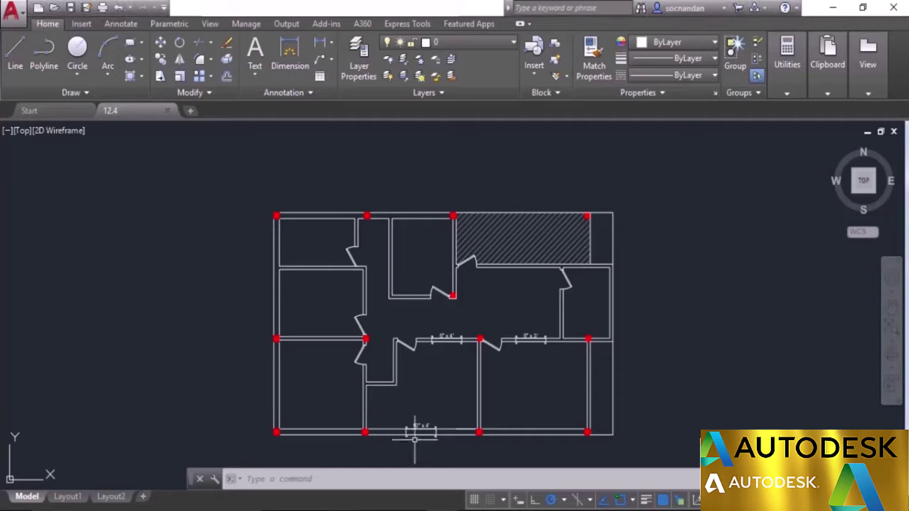
- Start DATAEXTRACTION and save the new extraction file as ATT DATA on the Desktop
middle_drag(524, 400, 442, 389)
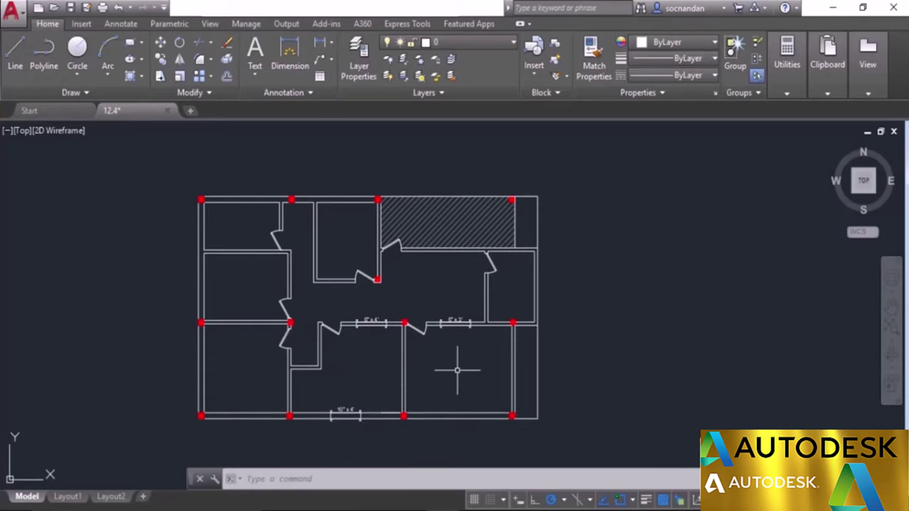
text(DATAEXTRACTION)
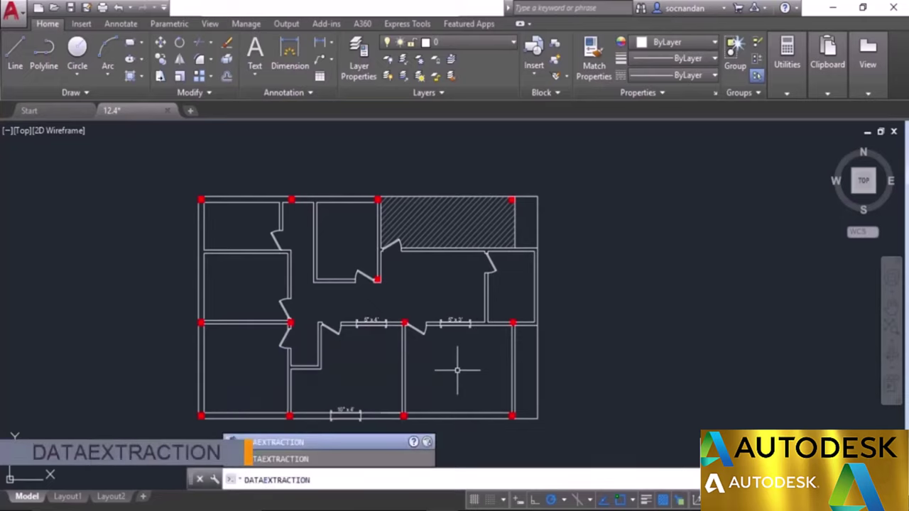
key(Return)
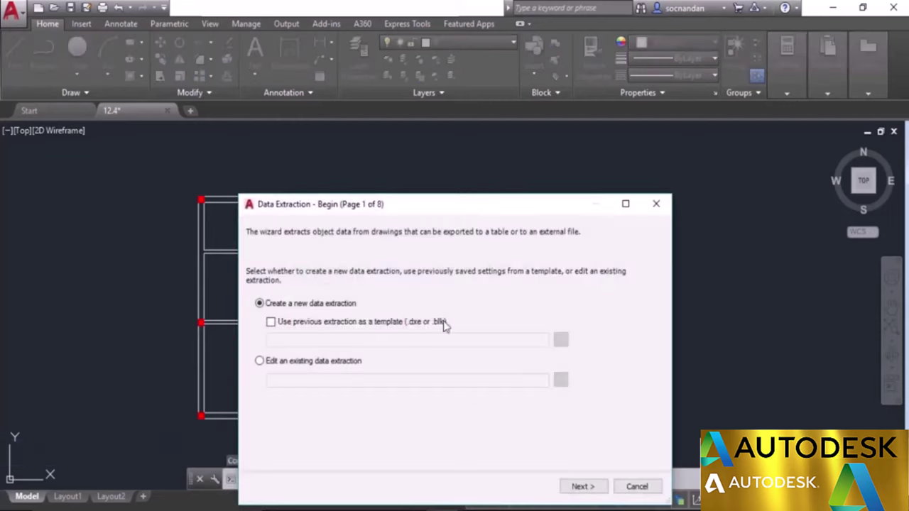
drag(406, 203, 374, 106)
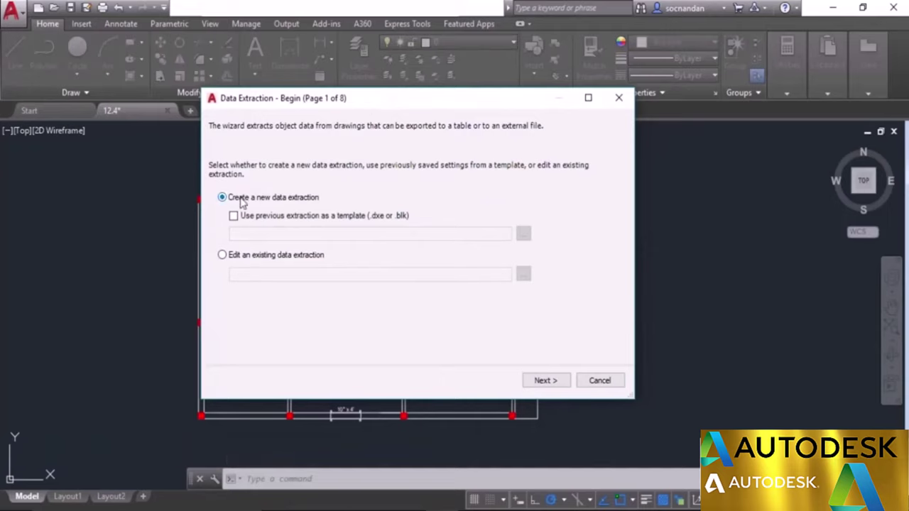
click(542, 382)
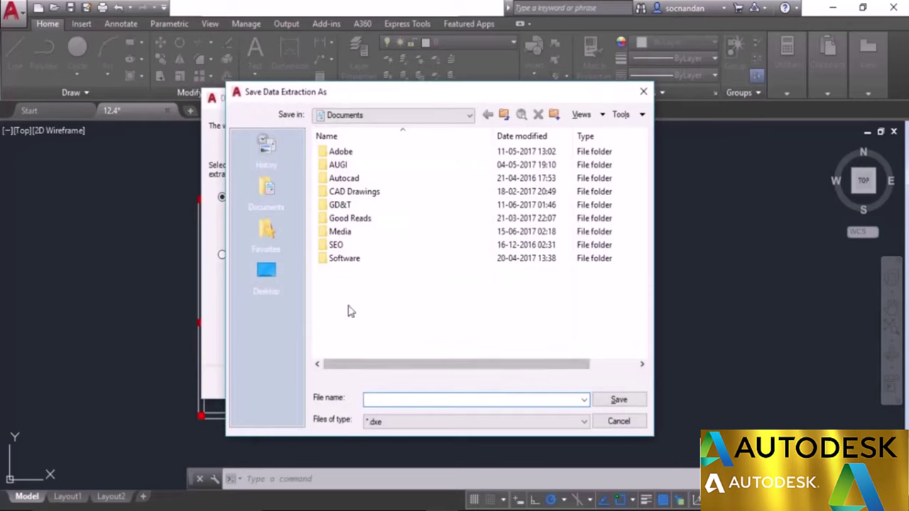
click(269, 279)
click(435, 400)
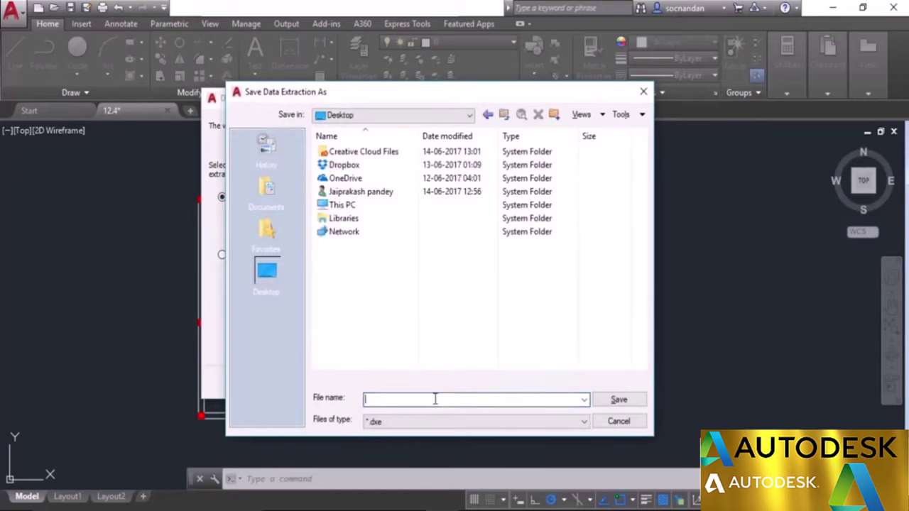
text(ATT DATA)
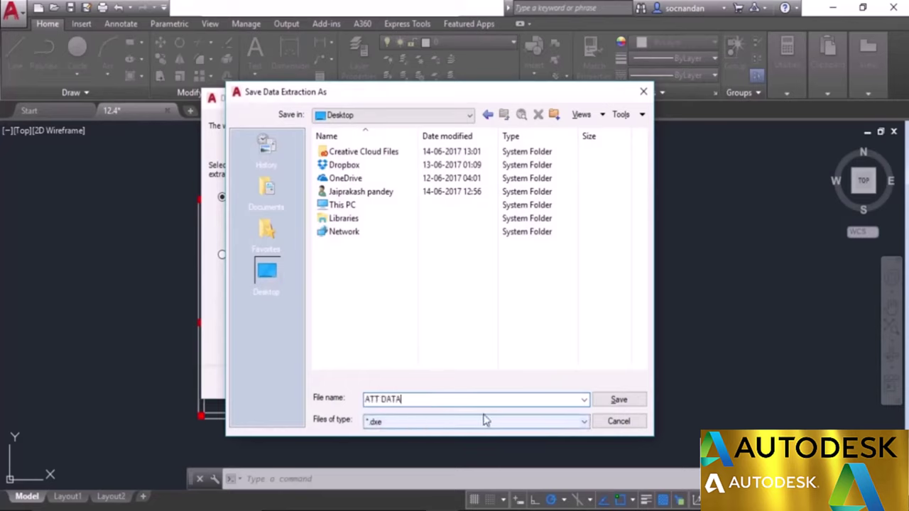
click(612, 400)
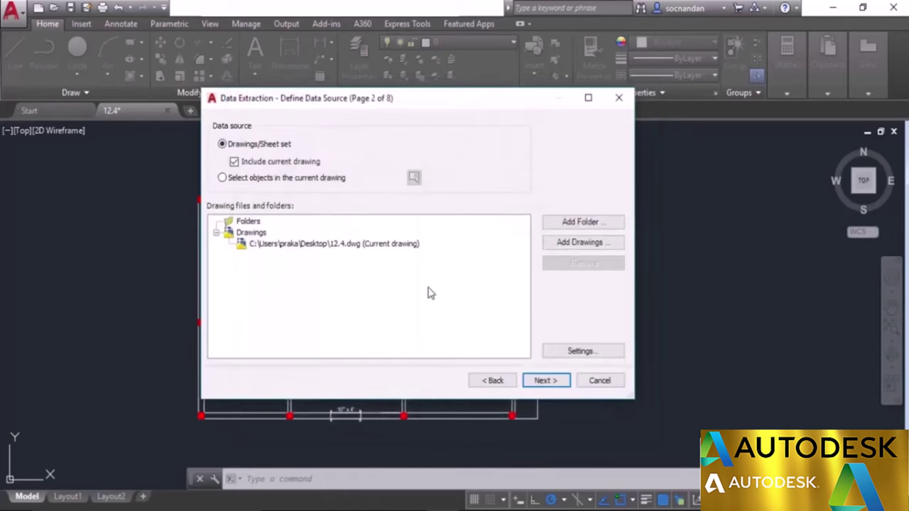
- Choose to select objects in the current 12.4 drawing, limited to objects in model space
click(347, 245)
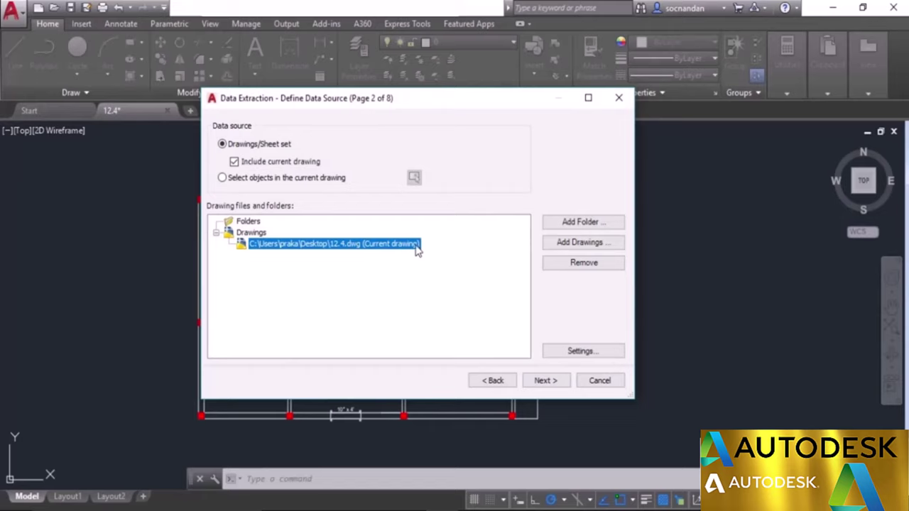
click(222, 178)
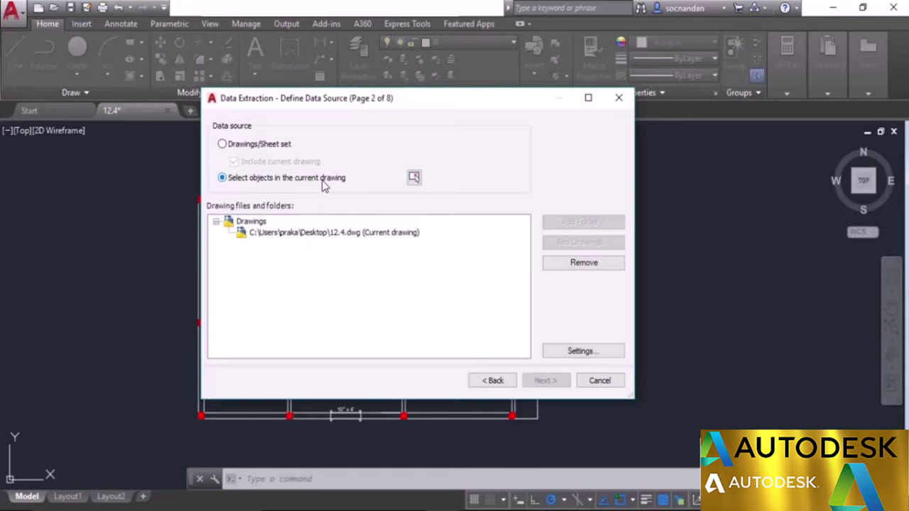
click(564, 353)
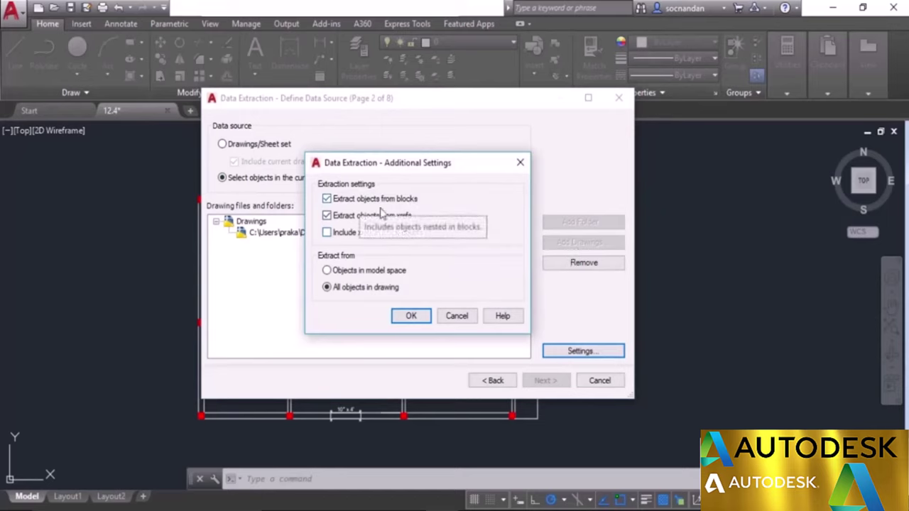
click(335, 274)
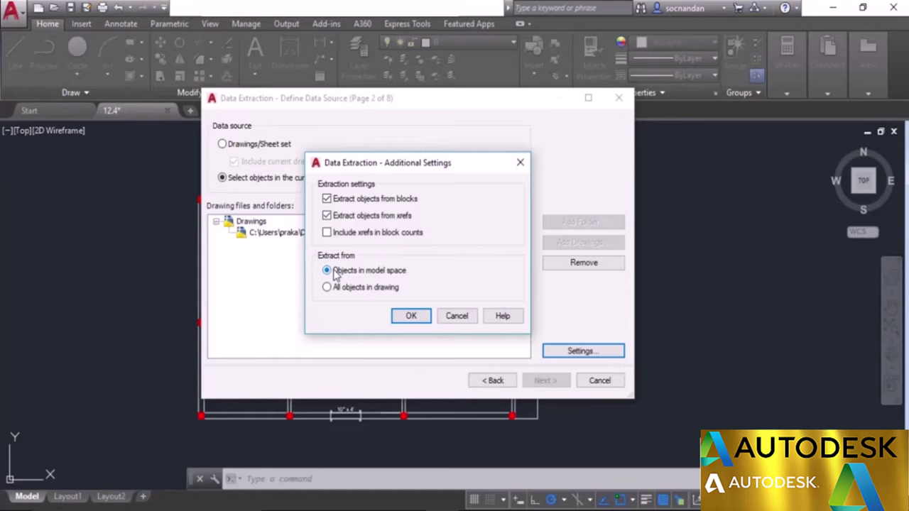
click(411, 318)
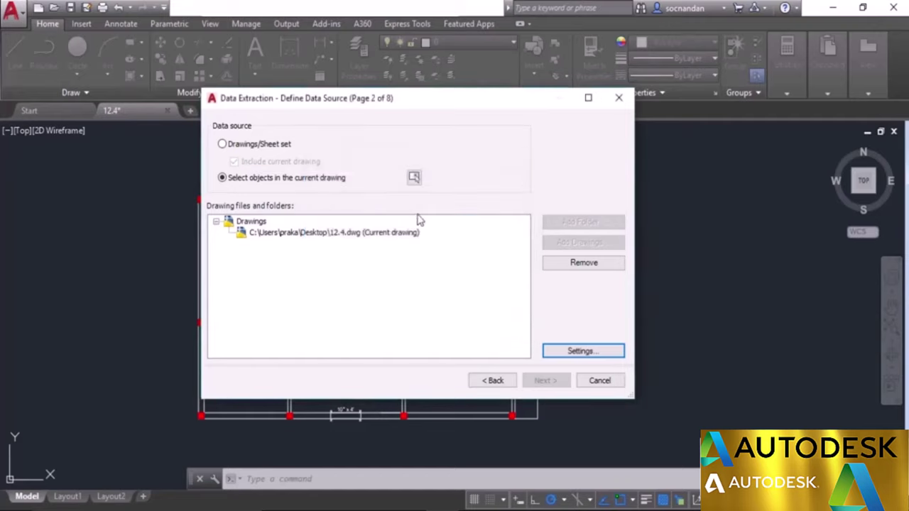
- Window-select the whole floor plan, picking 99 objects, and continue to object selection
click(414, 177)
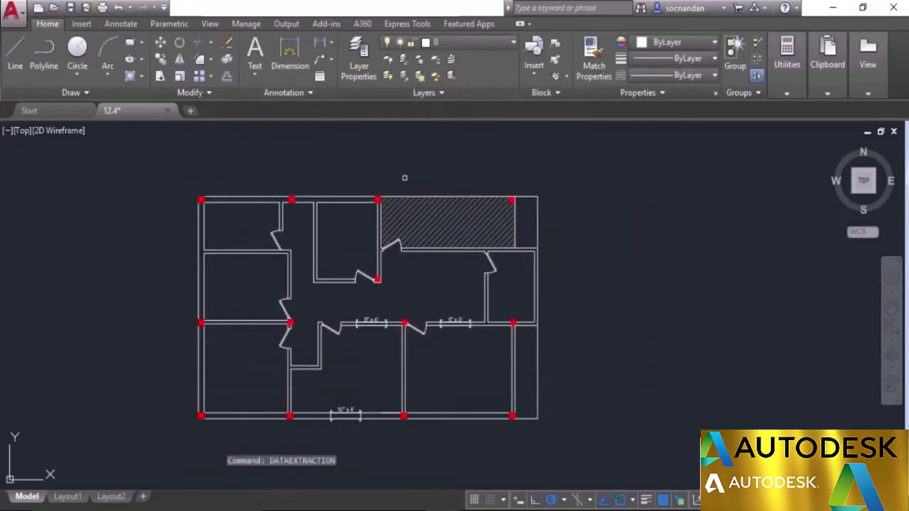
click(177, 186)
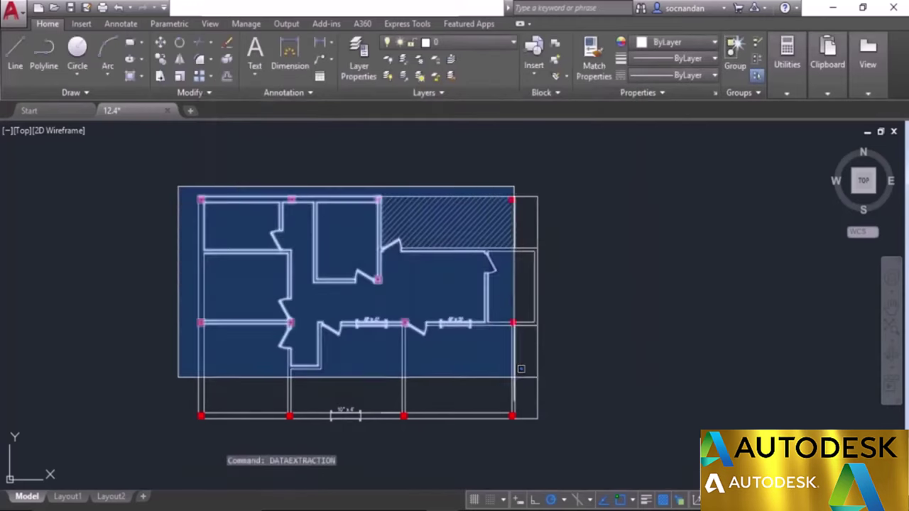
click(566, 438)
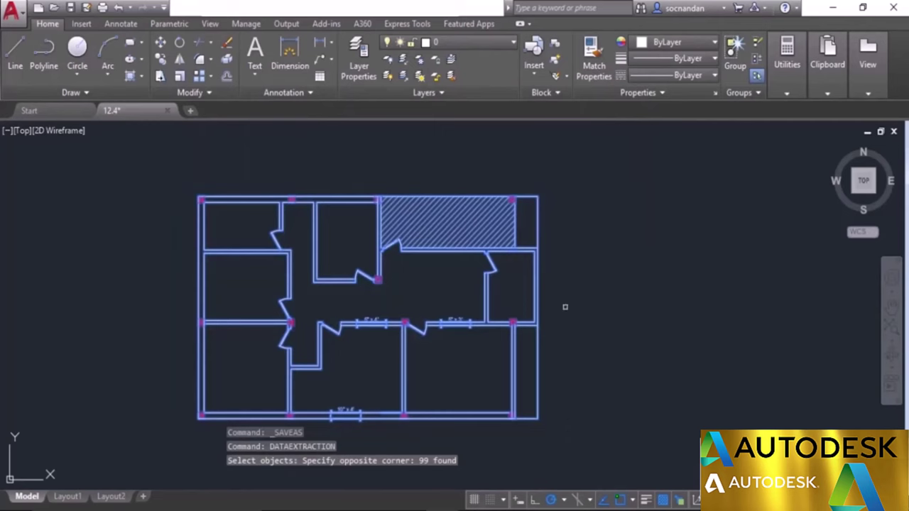
key(Return)
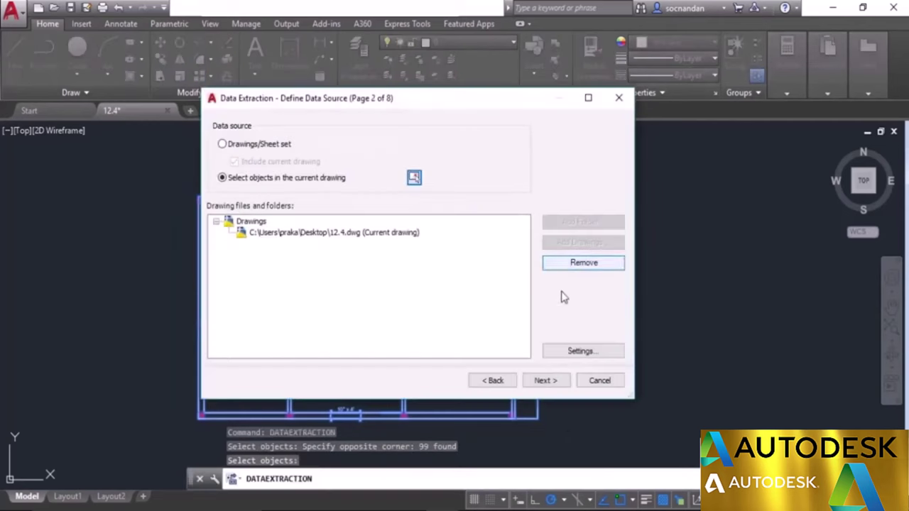
click(548, 380)
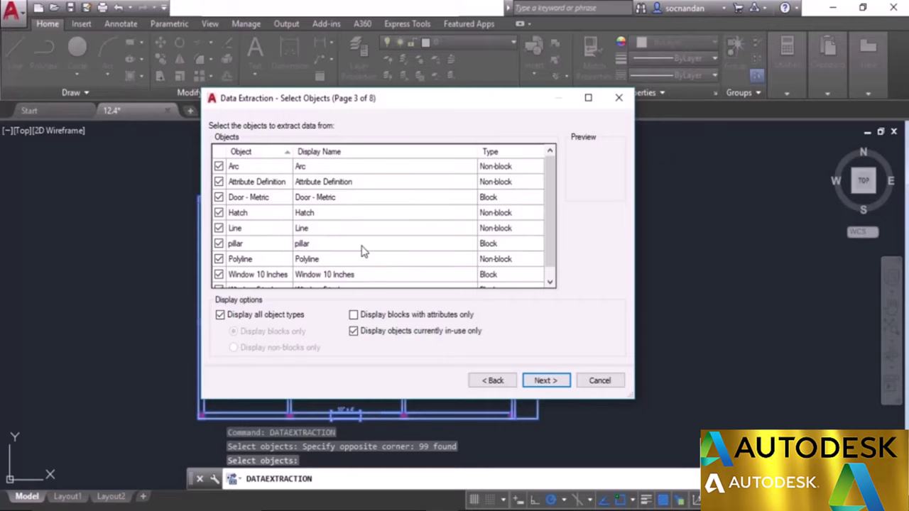
- Show only blocks with attributes and exclude Arc, Attribute Definition, Hatch, Line and Polyline
click(353, 315)
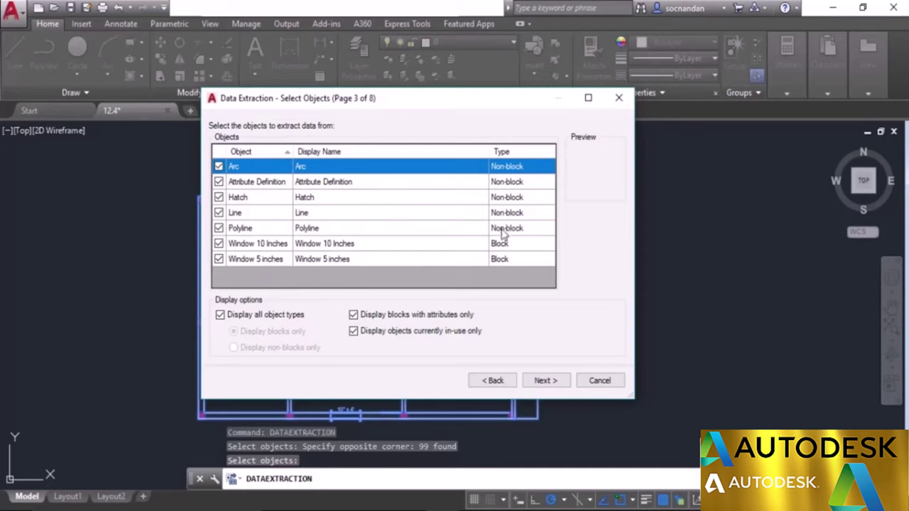
click(219, 166)
click(218, 181)
click(218, 198)
click(218, 212)
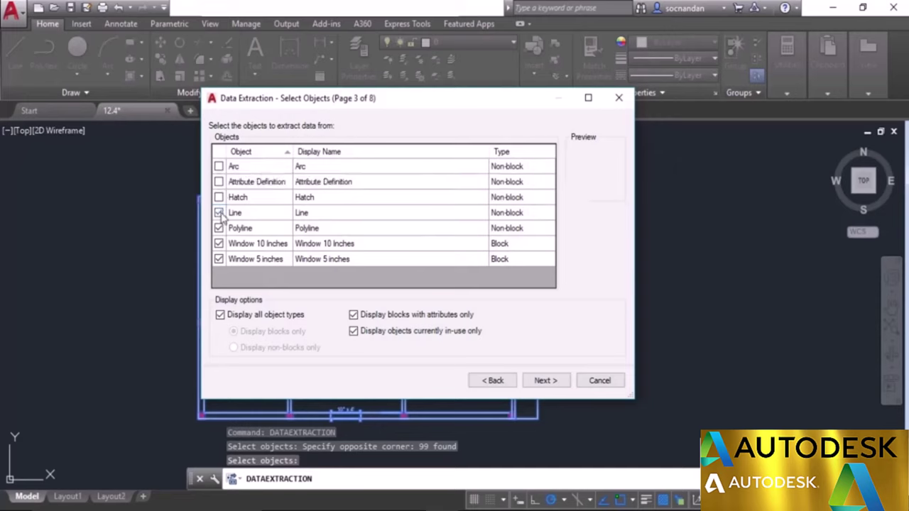
click(218, 228)
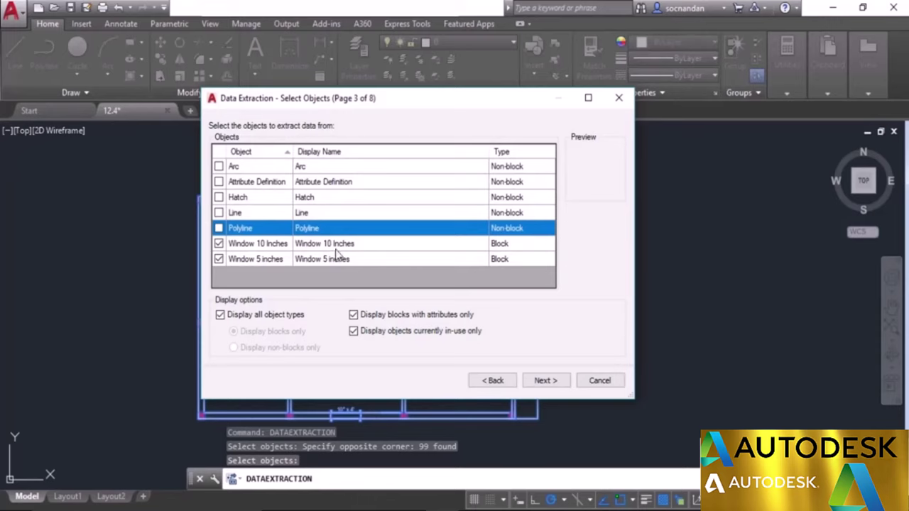
click(545, 382)
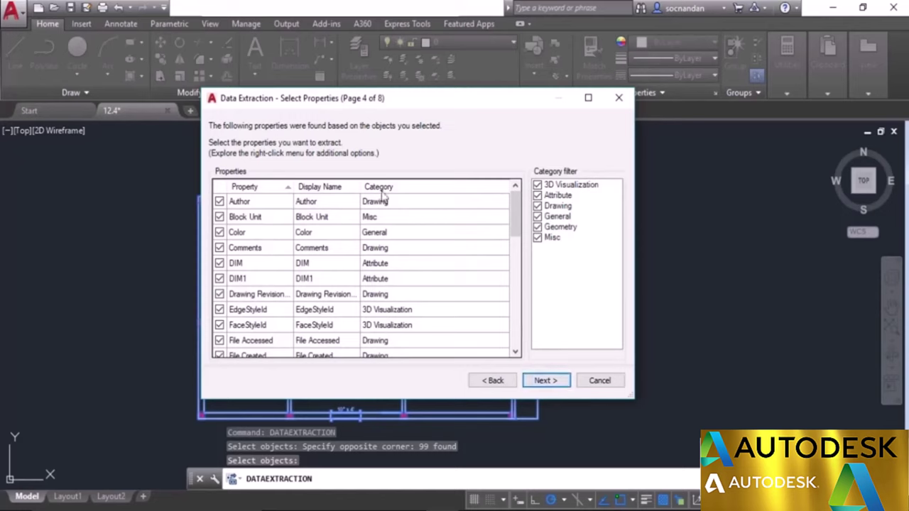
- Uncheck 3D Visualization, Drawing, General, Geometry and Misc, leaving only the Attribute category
drag(516, 213, 516, 184)
click(538, 185)
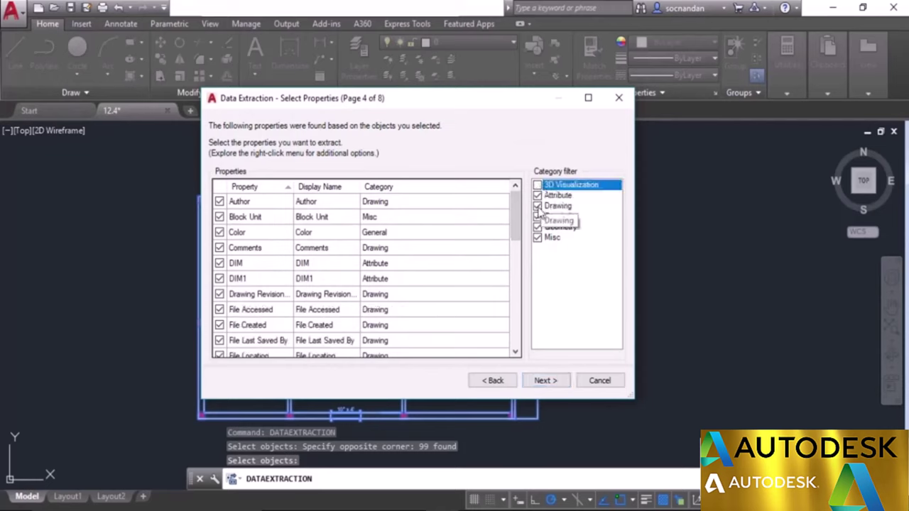
click(538, 205)
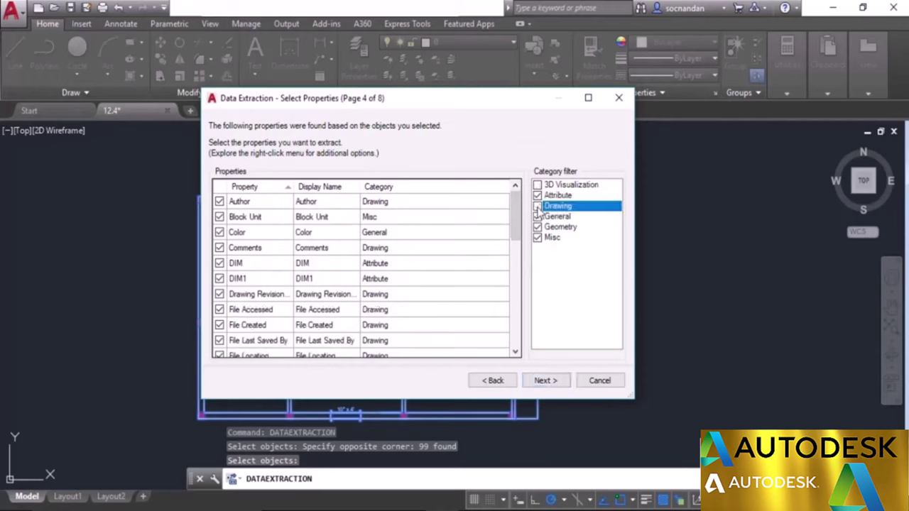
click(538, 216)
click(538, 227)
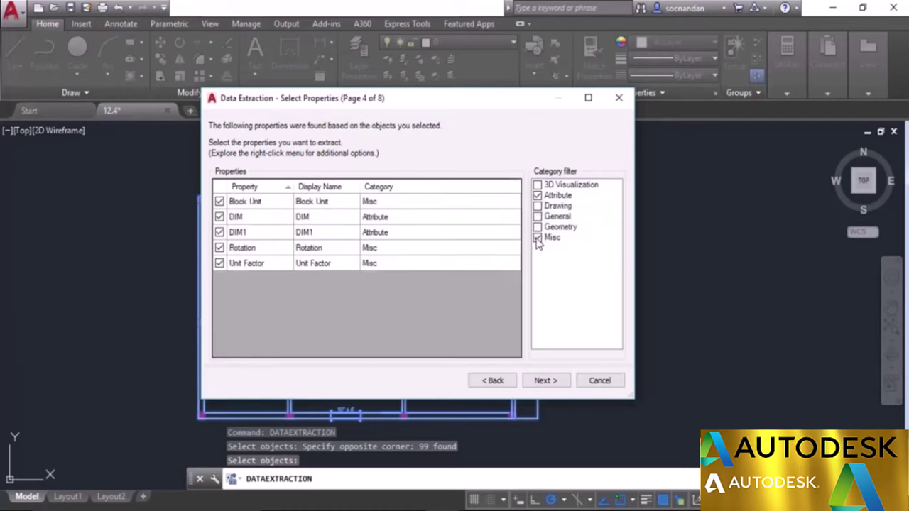
click(537, 237)
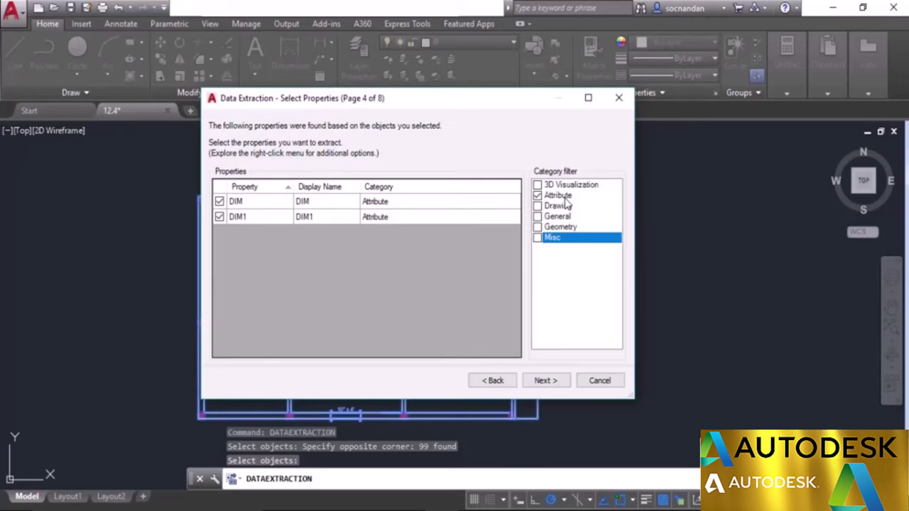
- In Refine Data, toggle the count and name columns off and back on, then go to Choose Output
click(548, 383)
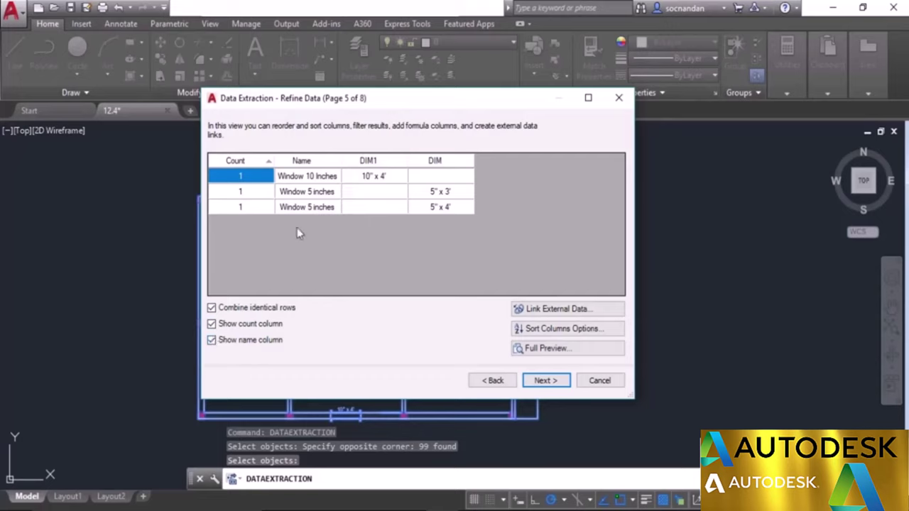
click(211, 324)
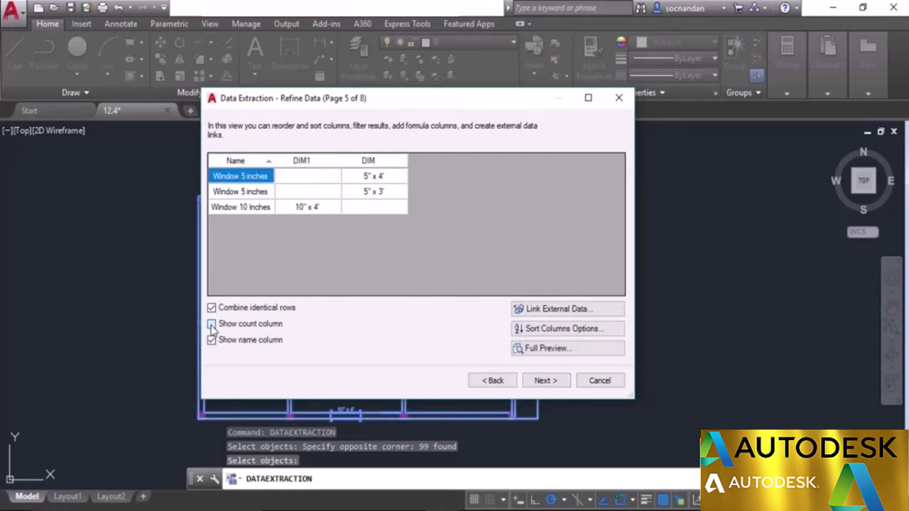
click(212, 325)
click(211, 340)
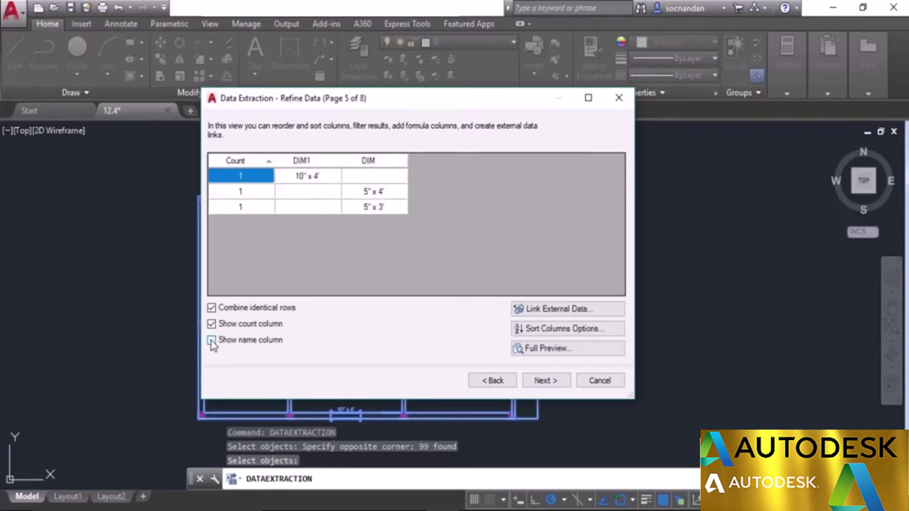
click(212, 340)
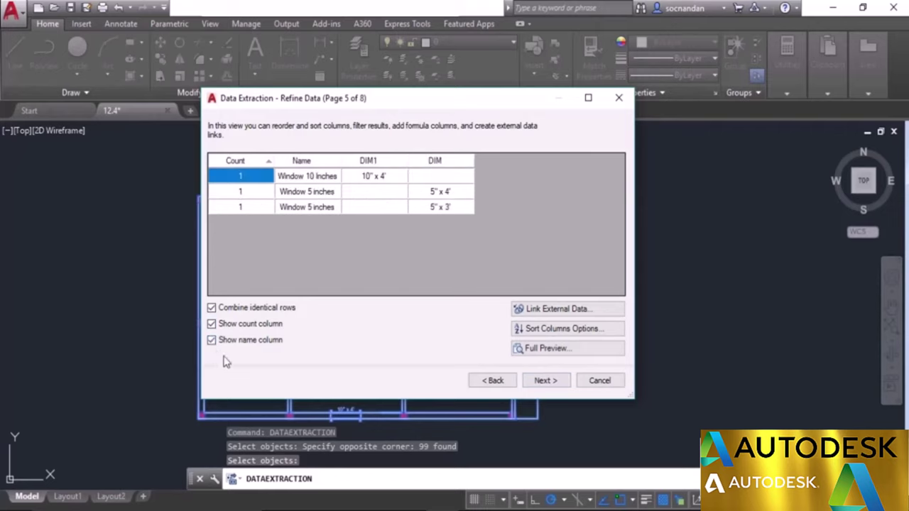
click(543, 381)
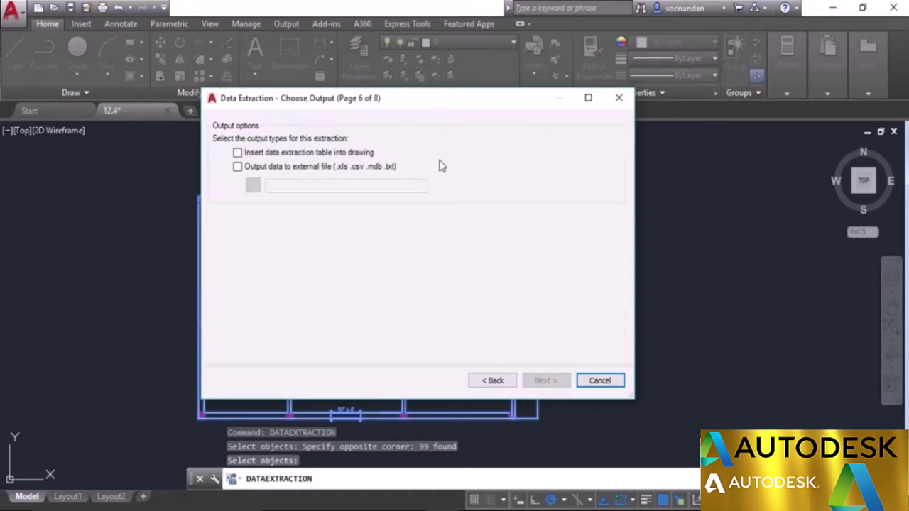
- Output the extraction as a drawing table and as an external file named ATT DATA on the Desktop
click(257, 159)
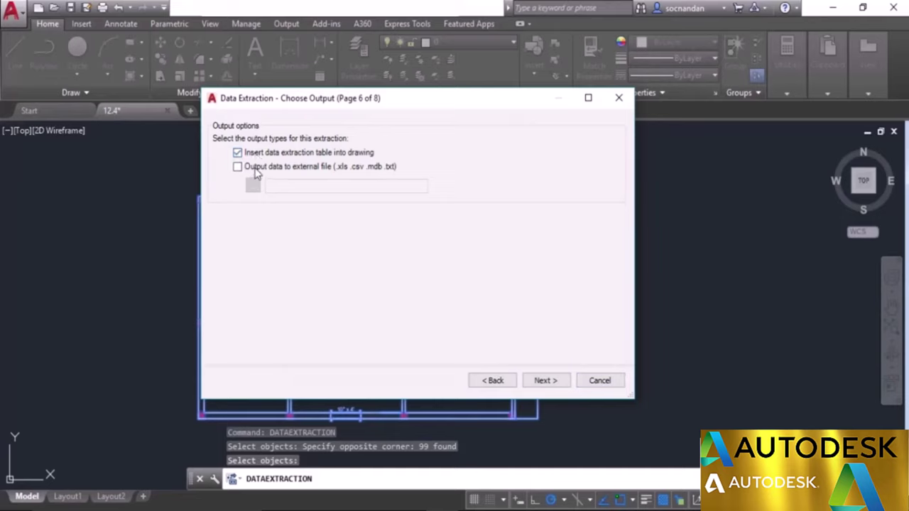
click(256, 170)
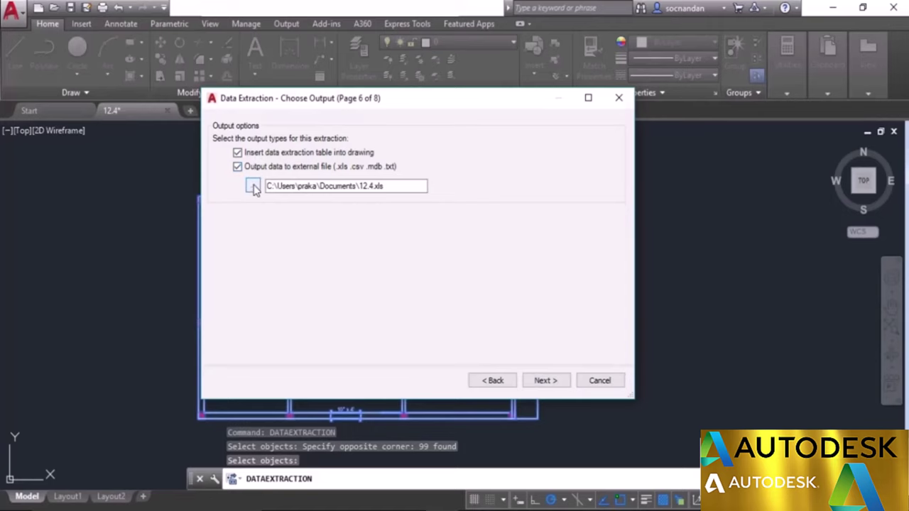
click(254, 187)
click(264, 273)
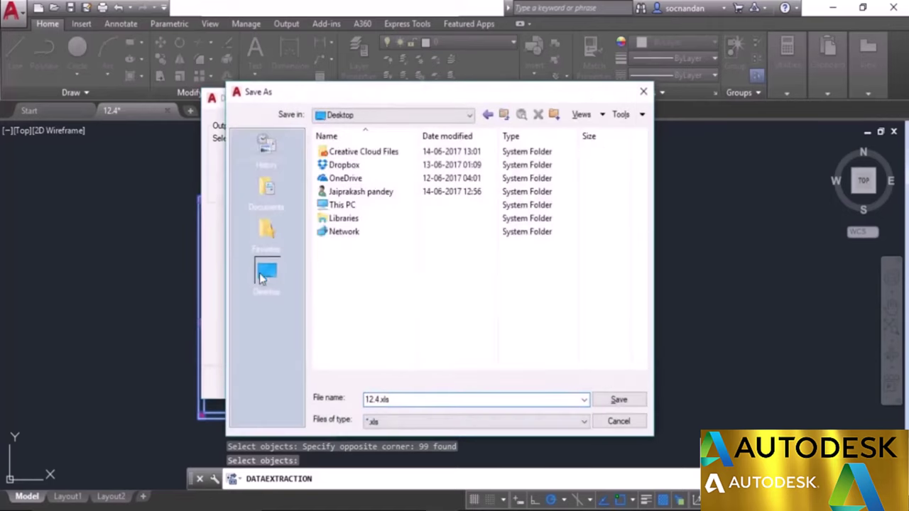
double_click(392, 401)
text(ATT DATA)
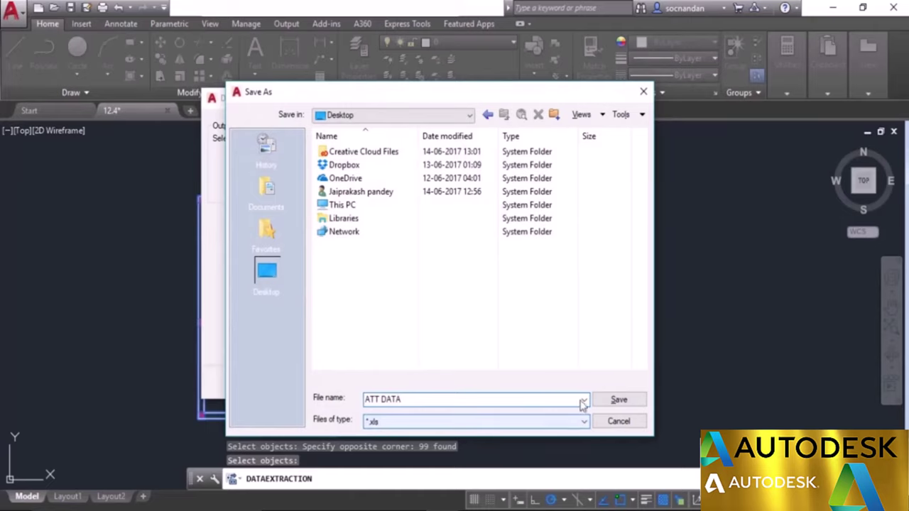
click(611, 402)
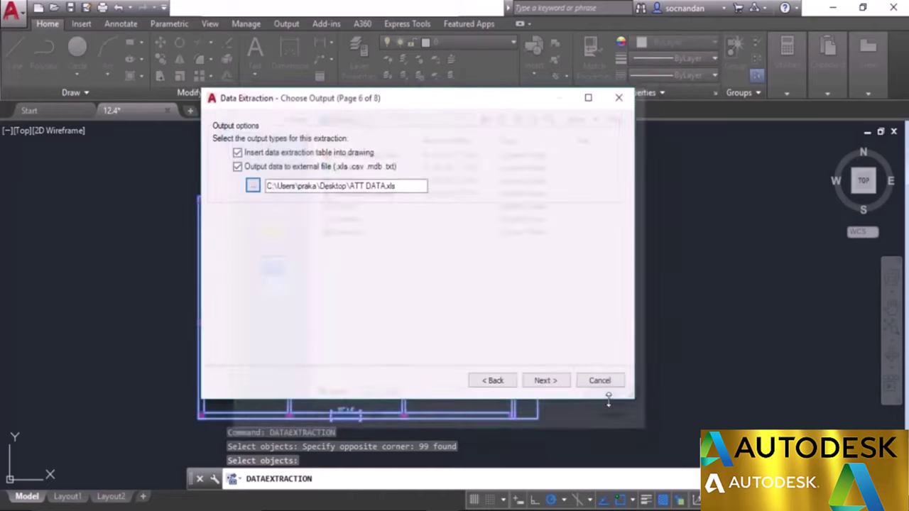
- Step past the table style page and finish the data extraction
click(556, 383)
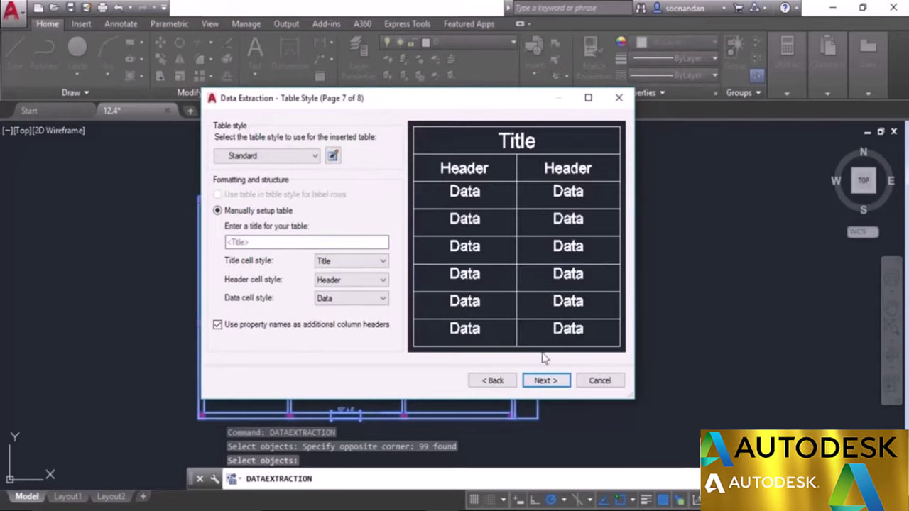
click(553, 389)
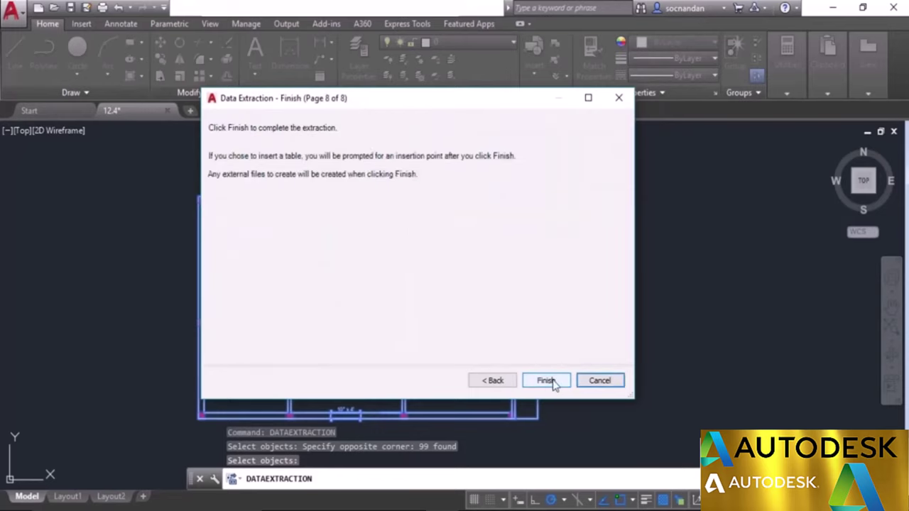
click(552, 381)
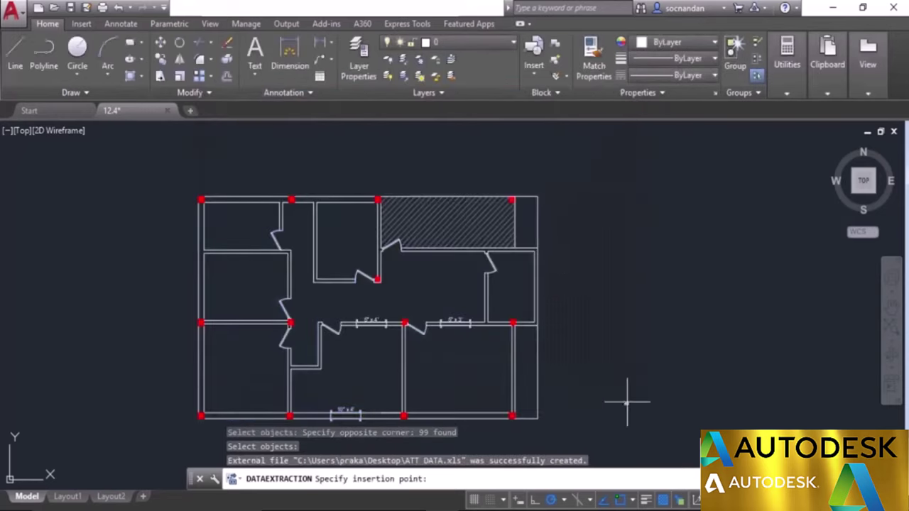
- Place the extracted table right of the plan and enlarge it twenty times with SCALE
click(637, 312)
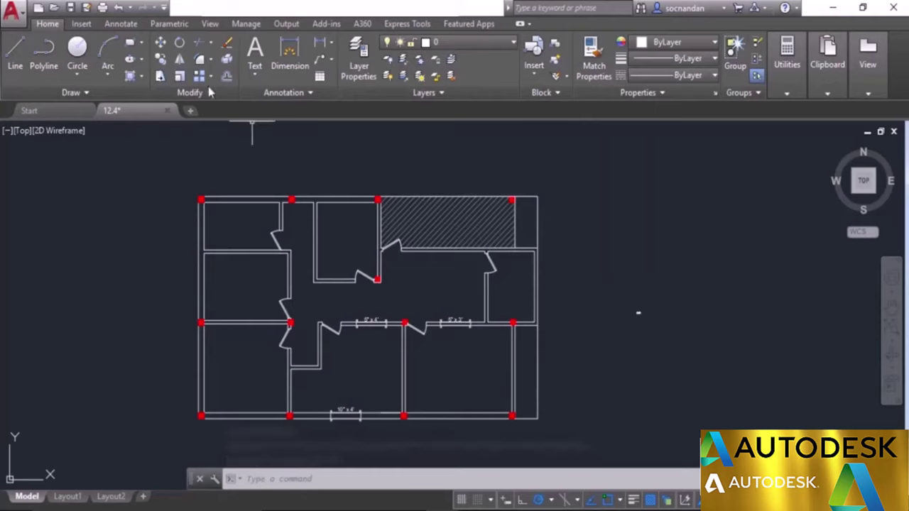
click(181, 76)
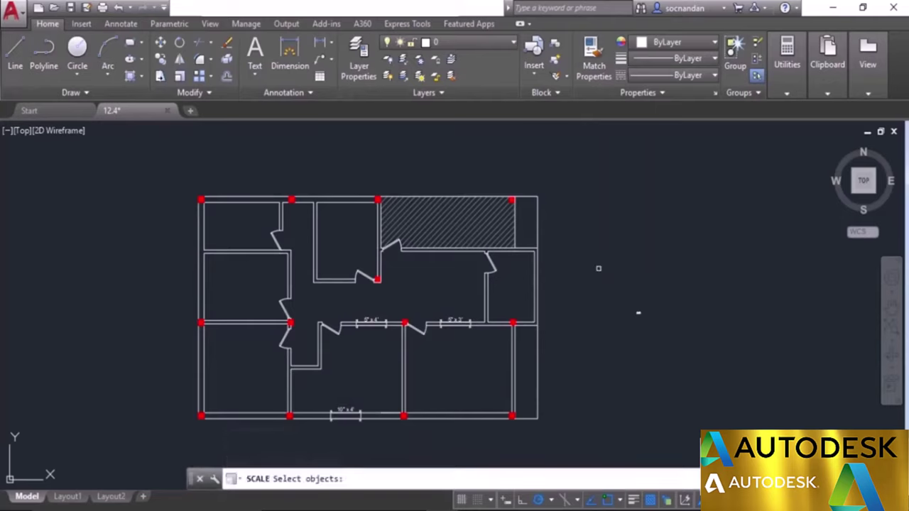
click(614, 281)
click(678, 342)
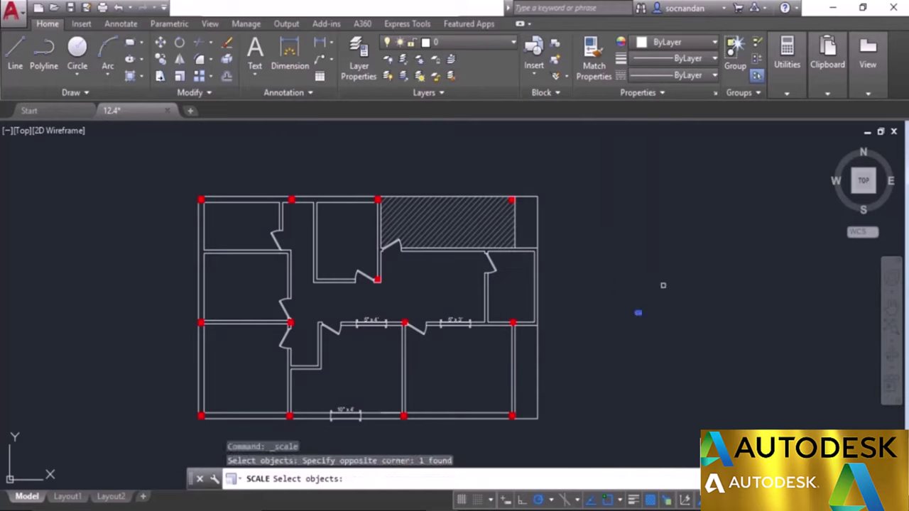
key(Return)
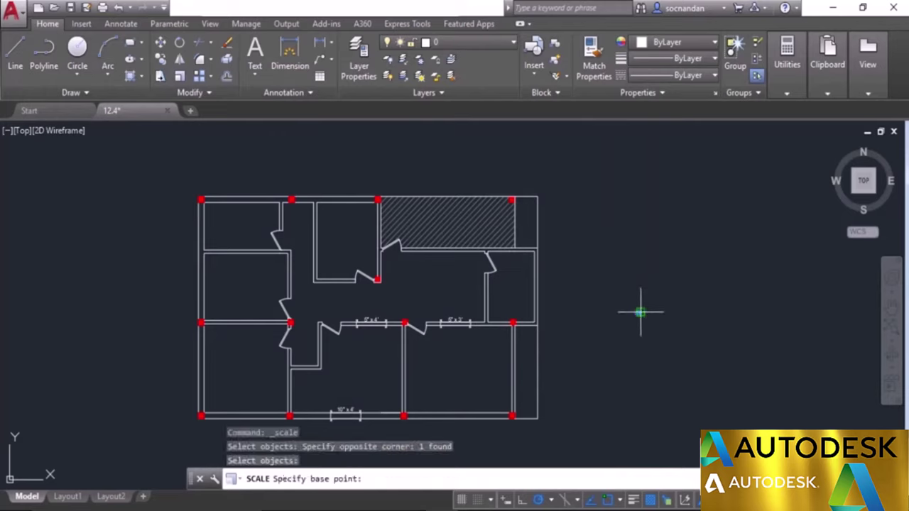
click(640, 312)
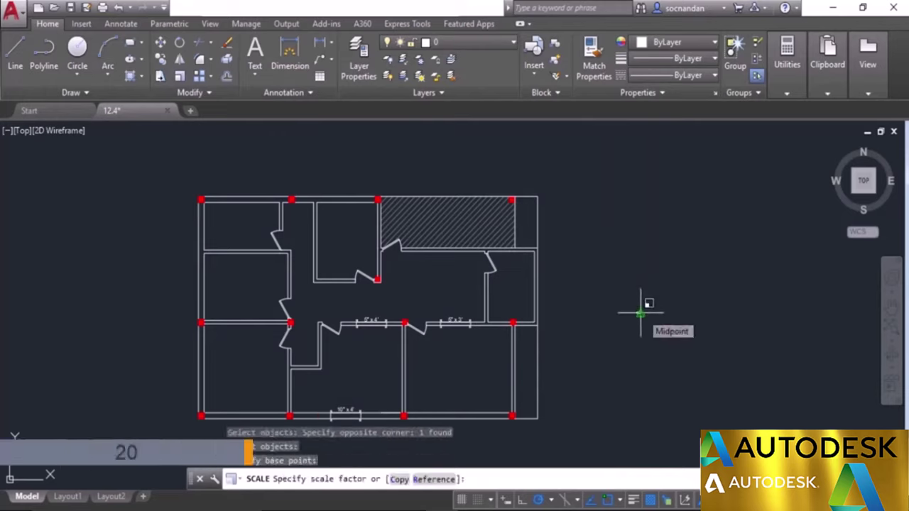
key(Return)
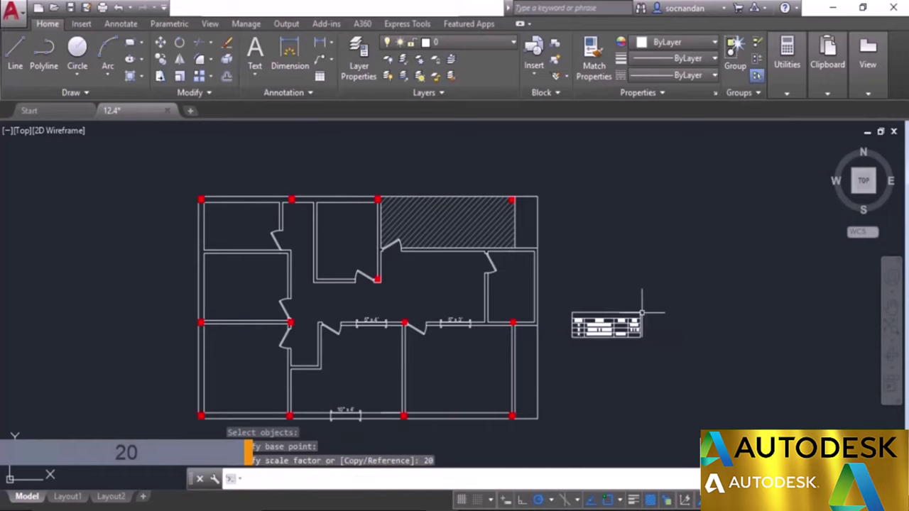
- Scale the table again by a factor of 3 and frame it beside the floor plan
click(666, 373)
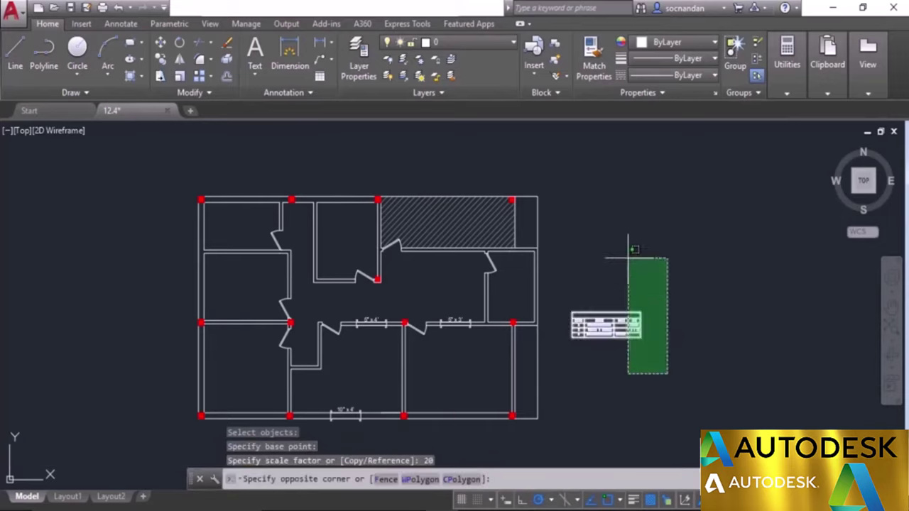
click(628, 241)
click(187, 76)
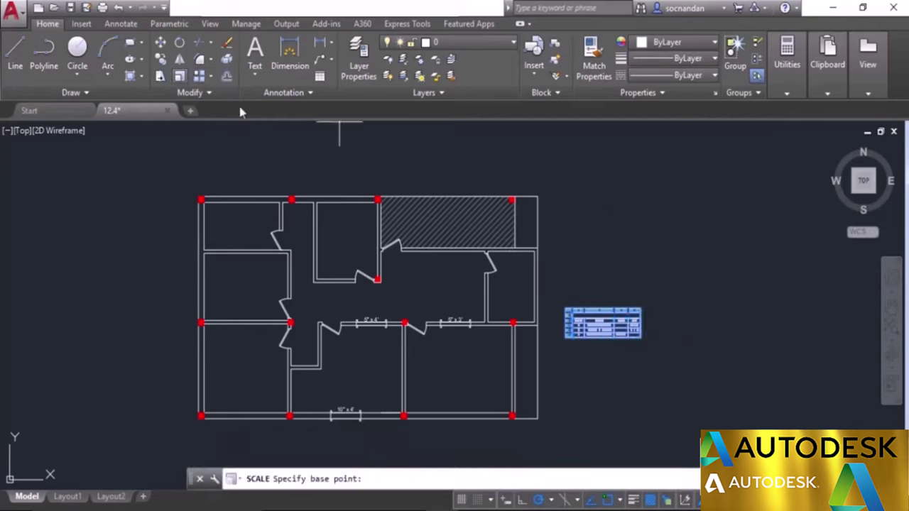
click(572, 336)
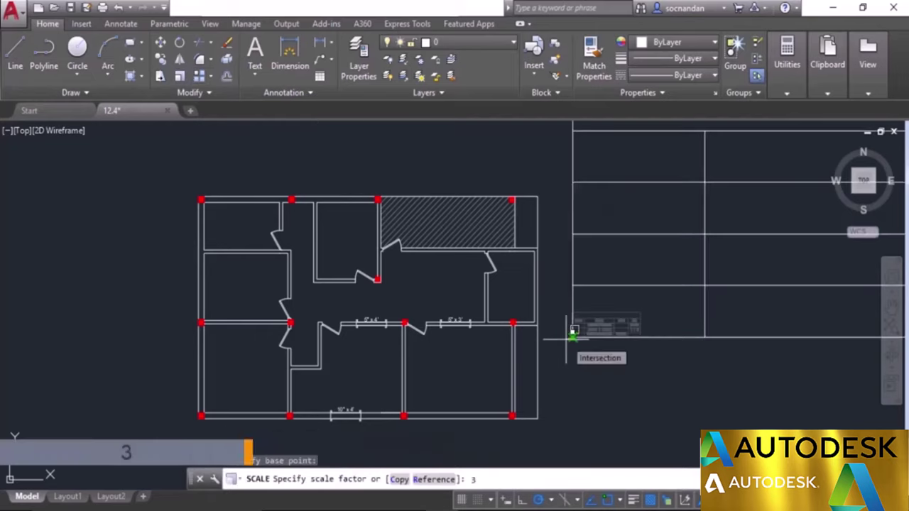
text(3)
key(Return)
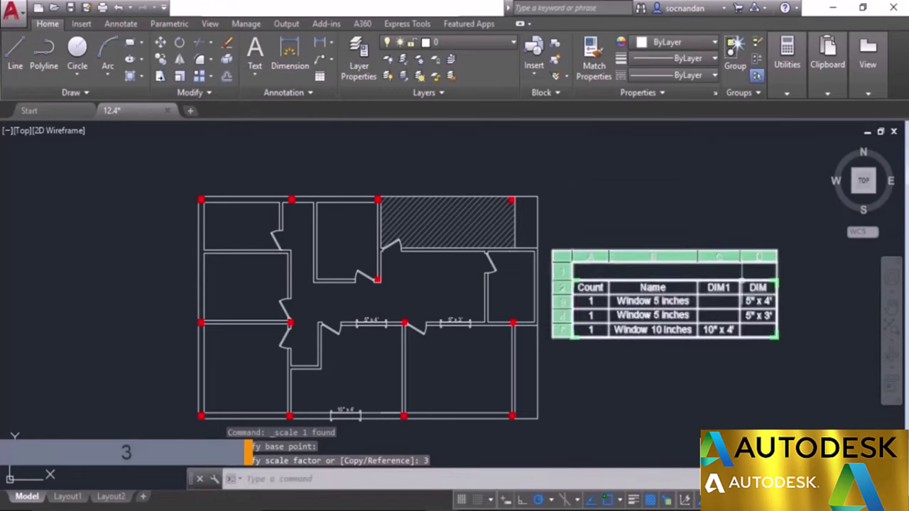
middle_drag(716, 369, 613, 349)
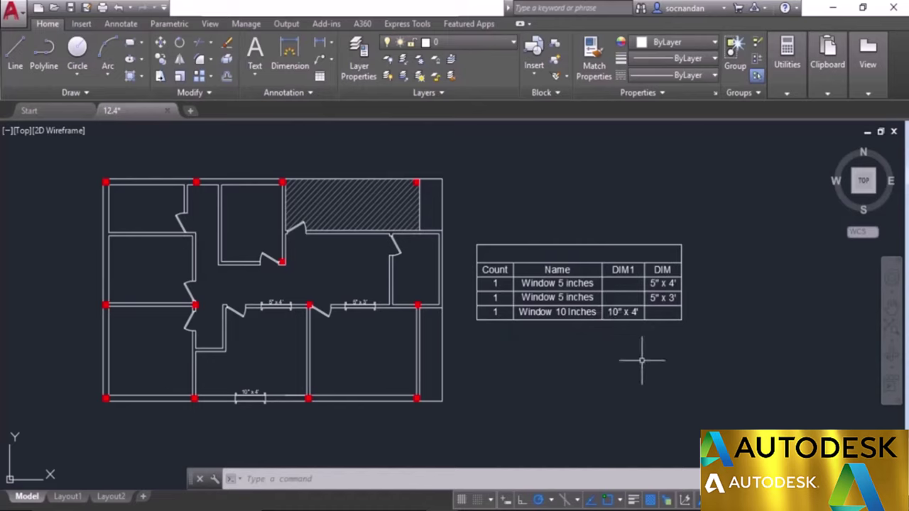
- Open ATT DATA from the desktop in Excel to review the window data, then close it
click(833, 9)
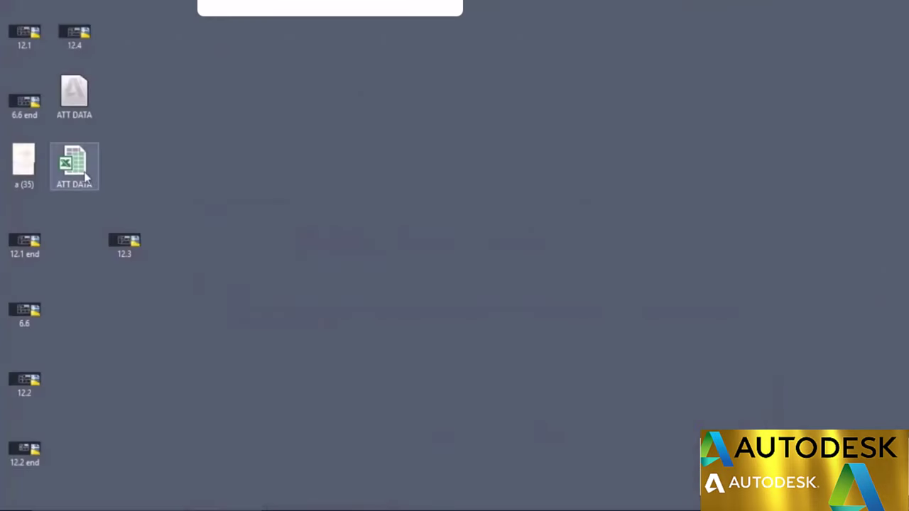
click(86, 176)
double_click(85, 176)
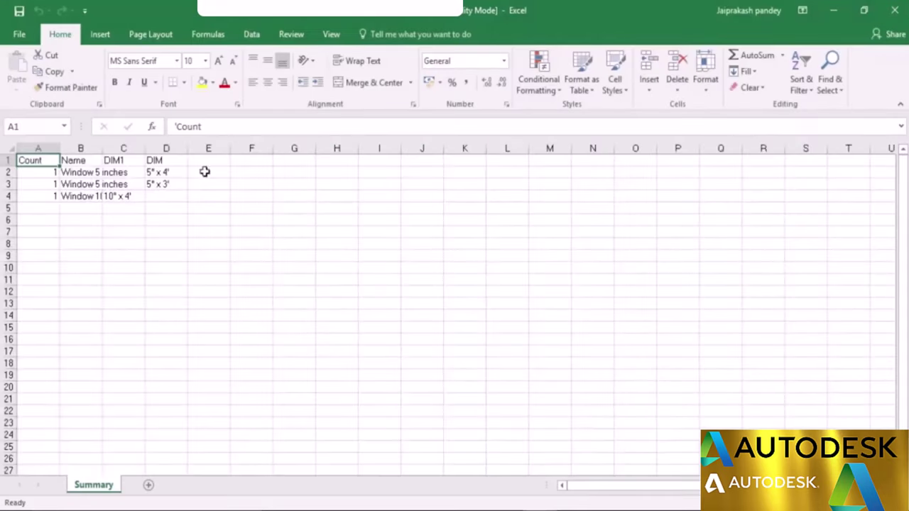
click(893, 9)
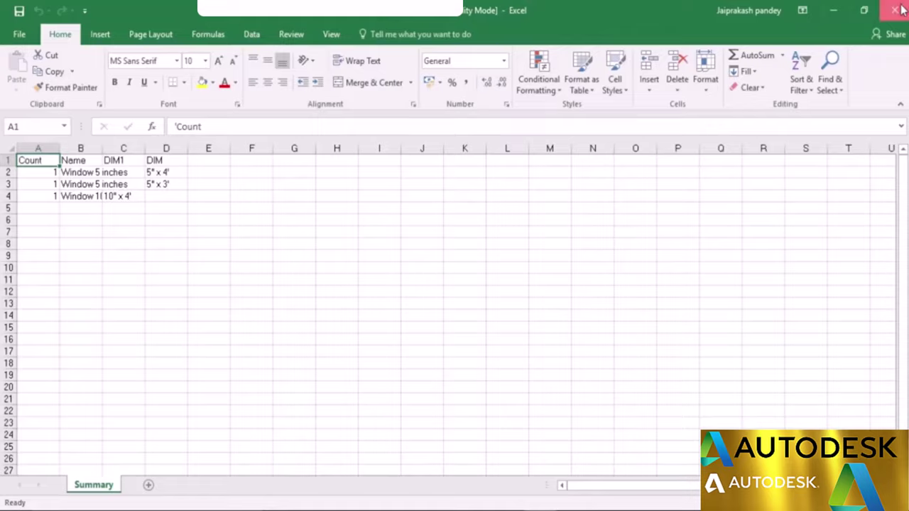
- Return to AutoCAD to work in a new blank Drawing2
key(alt+Tab)
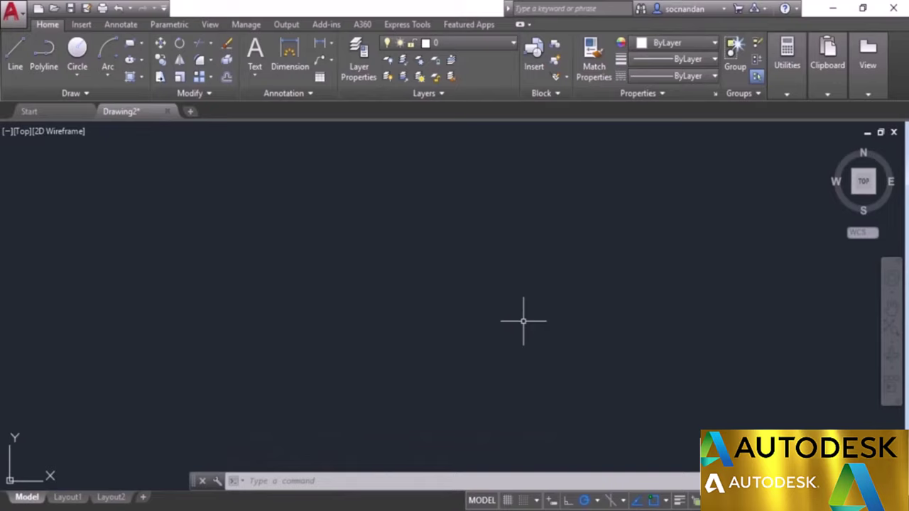
- Draw a 6-sided polygon inscribed in a radius-10 circle as the room-tag outline
click(142, 44)
click(162, 91)
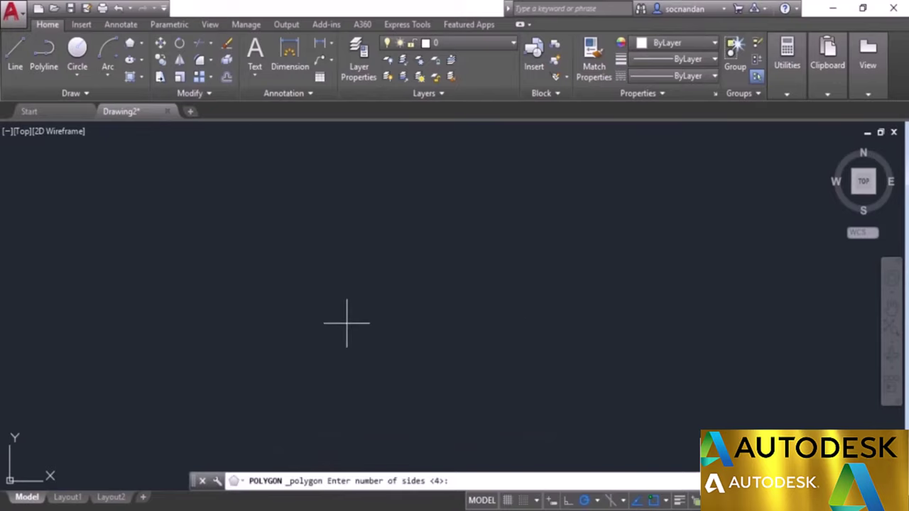
text(6)
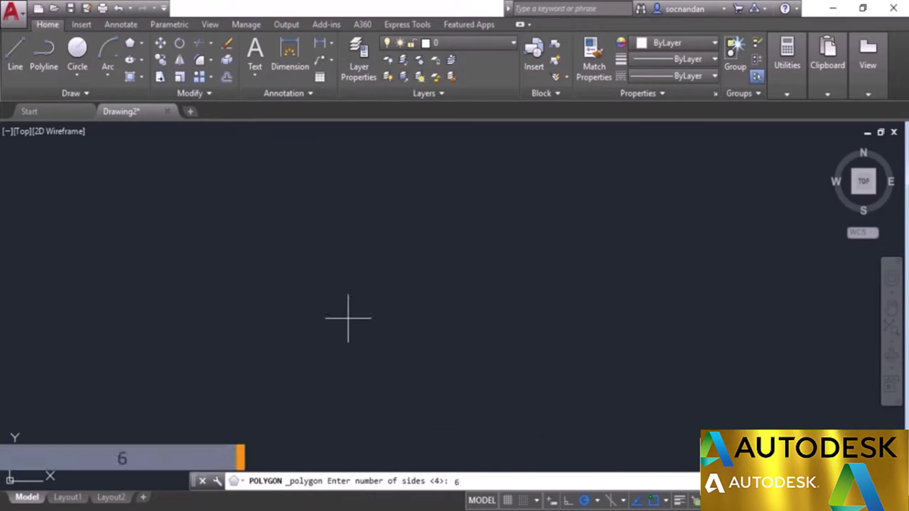
key(Return)
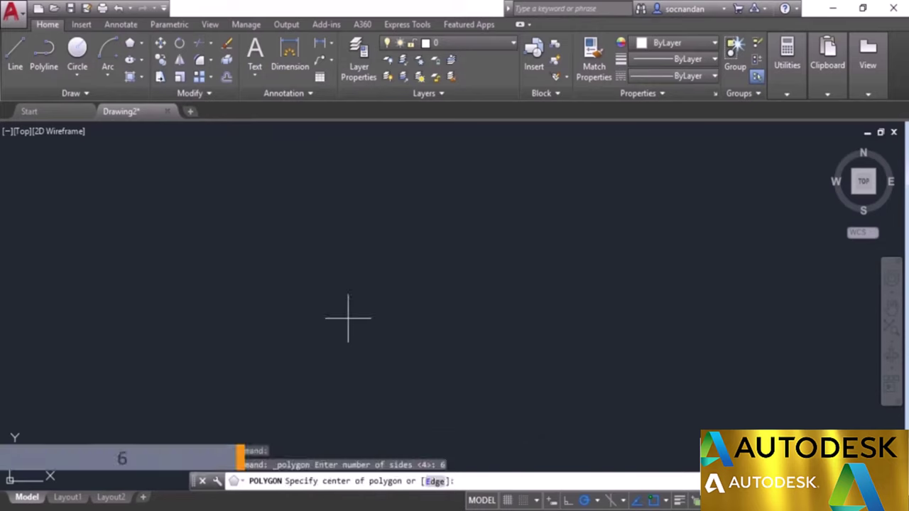
click(383, 302)
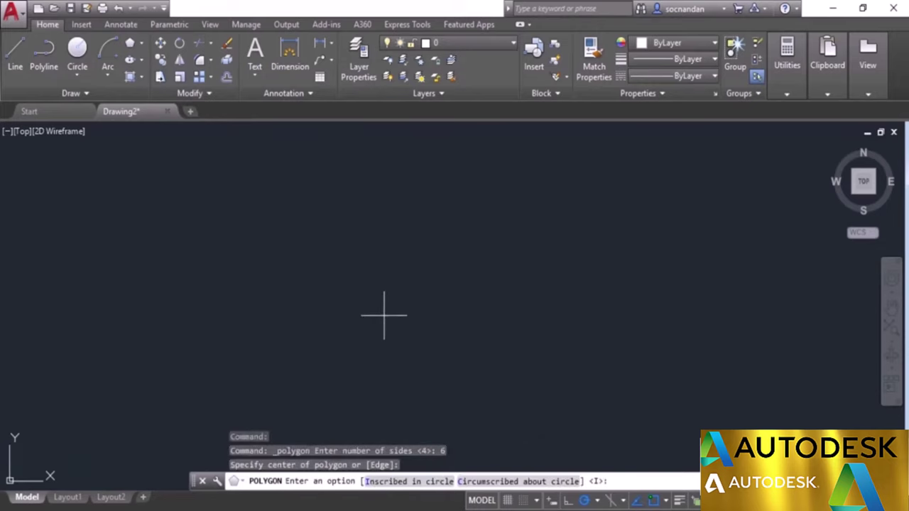
click(407, 481)
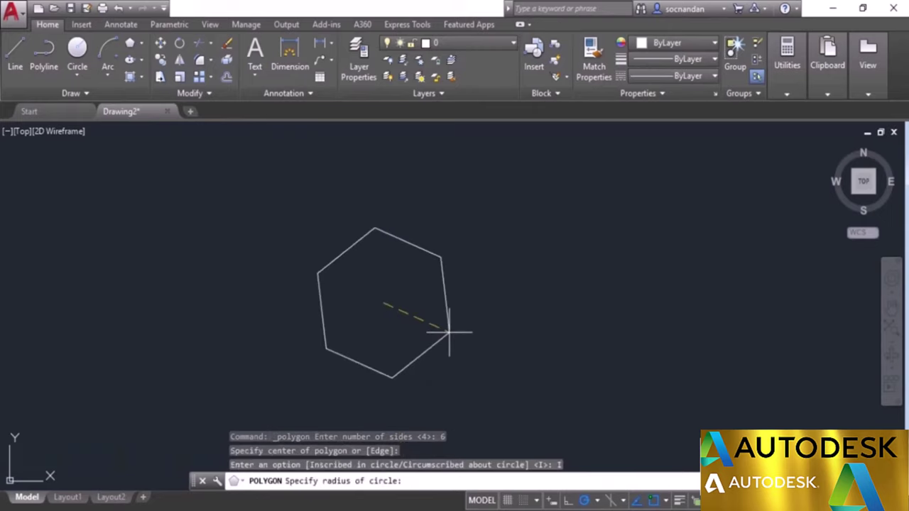
text(10)
key(Return)
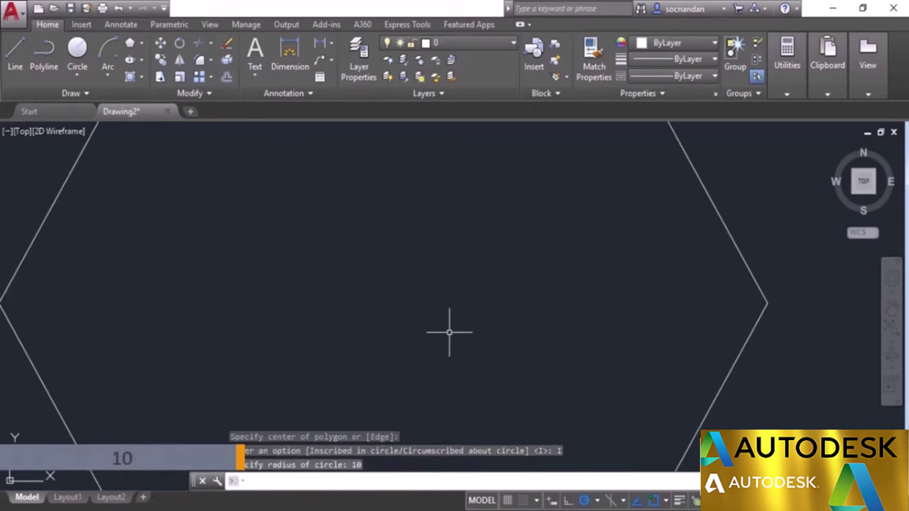
scroll(448, 331, down, 4)
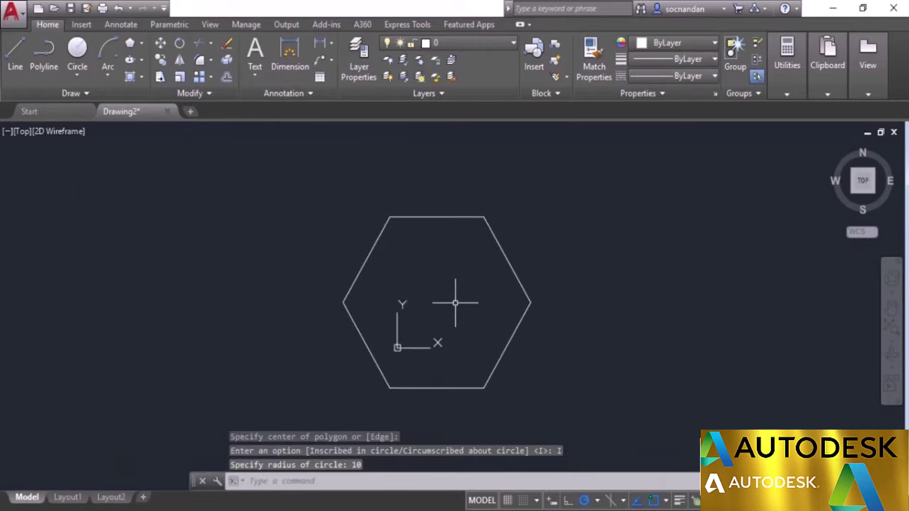
- Draw a line from the hexagon's left corner to its right corner
click(15, 47)
click(343, 302)
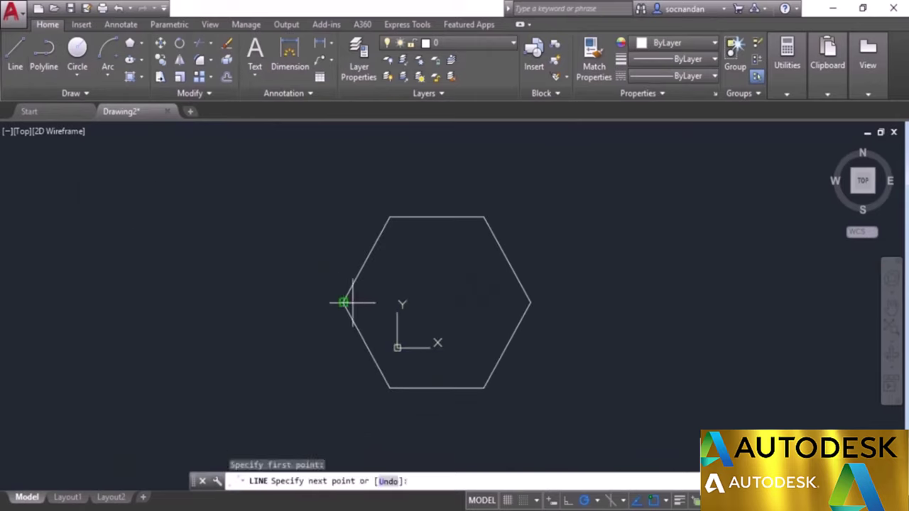
click(529, 302)
key(Return)
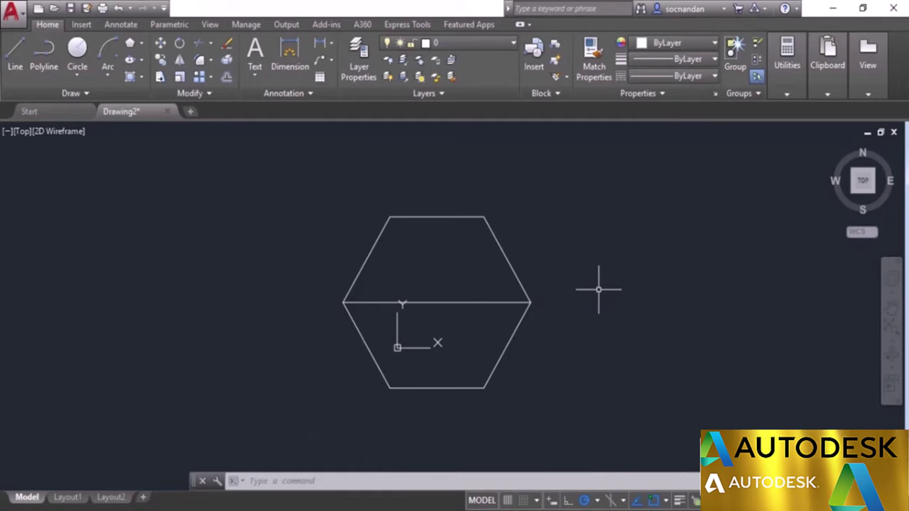
- Give the Standard text style the simplex.shx font at height 2.4 and make it current
click(293, 96)
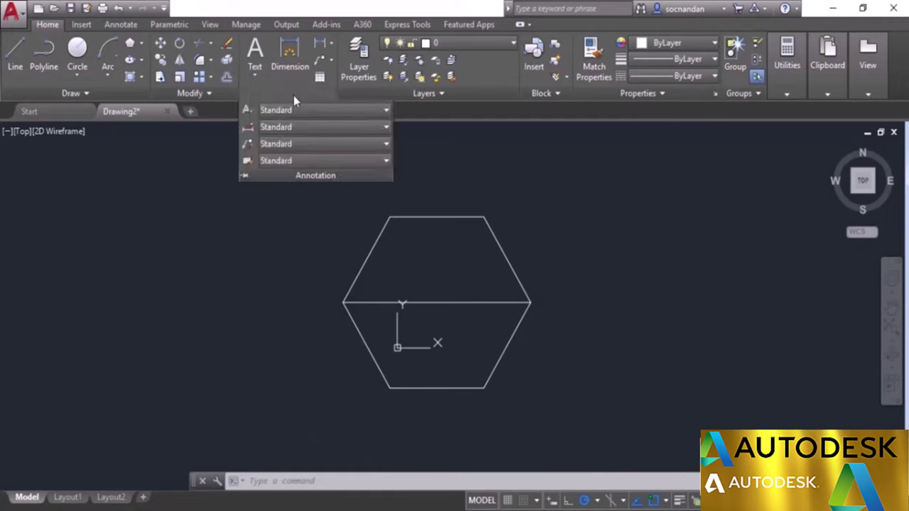
click(247, 111)
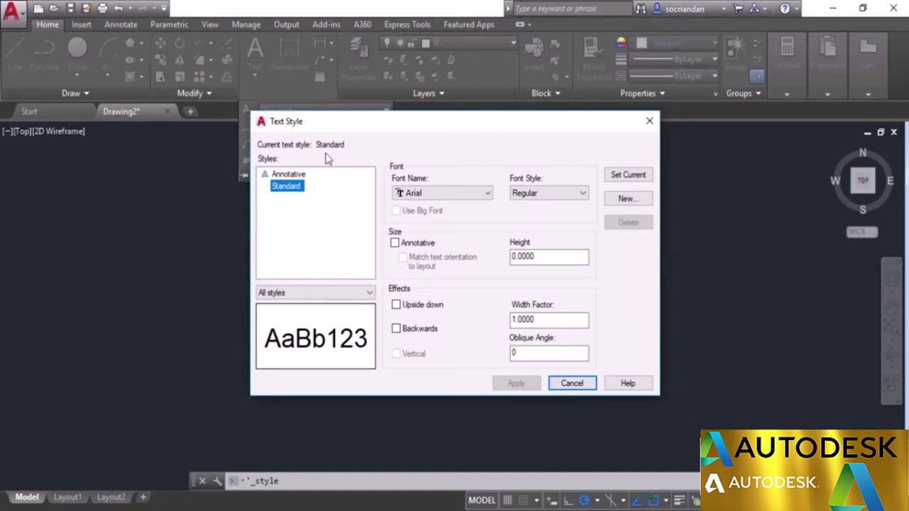
click(430, 194)
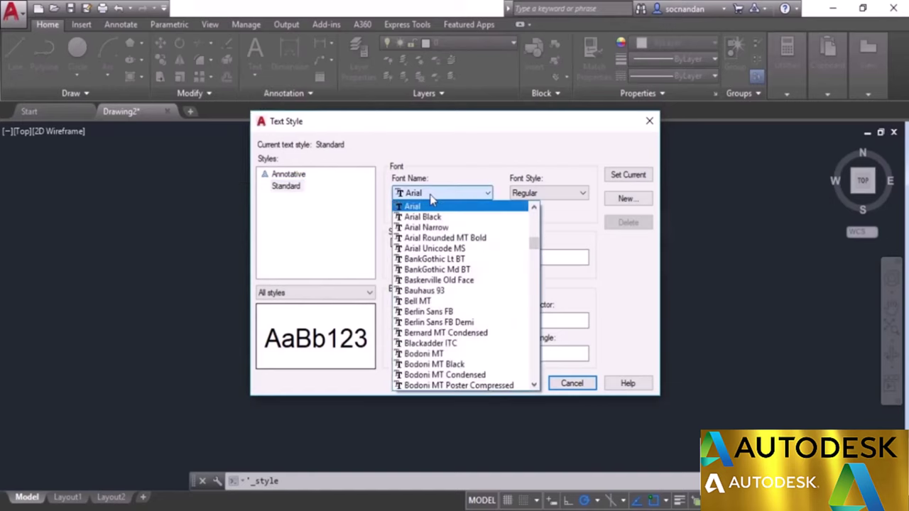
key(s)
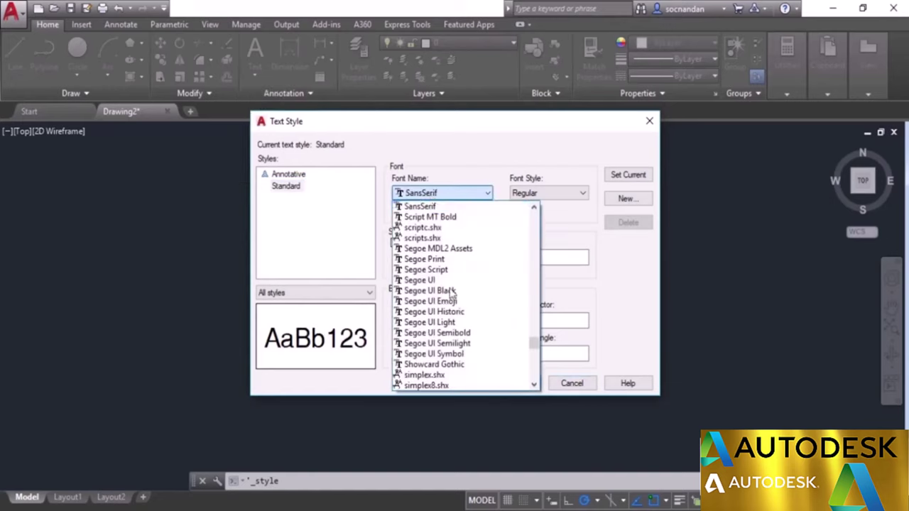
click(465, 374)
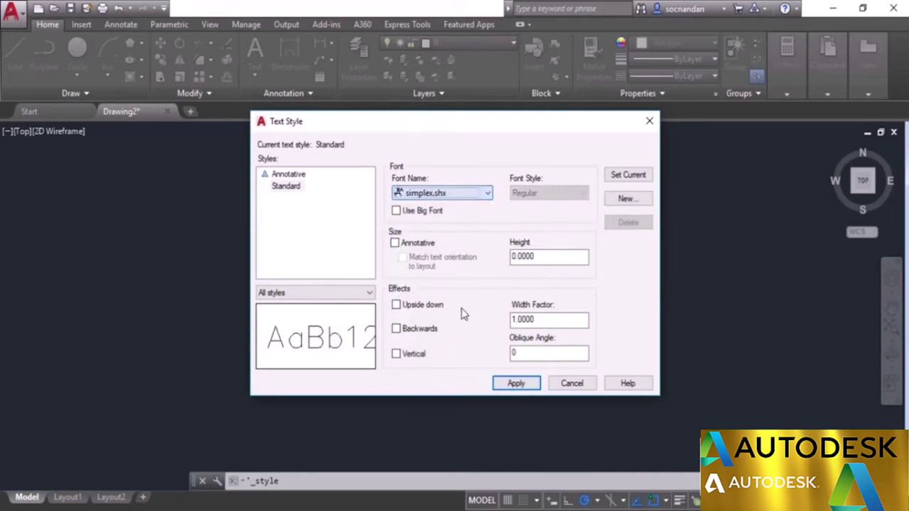
double_click(551, 256)
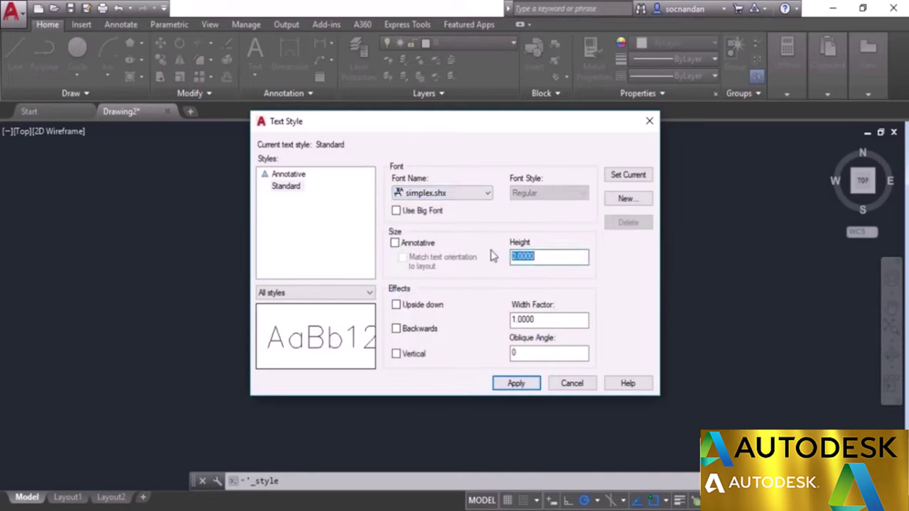
text(2.4)
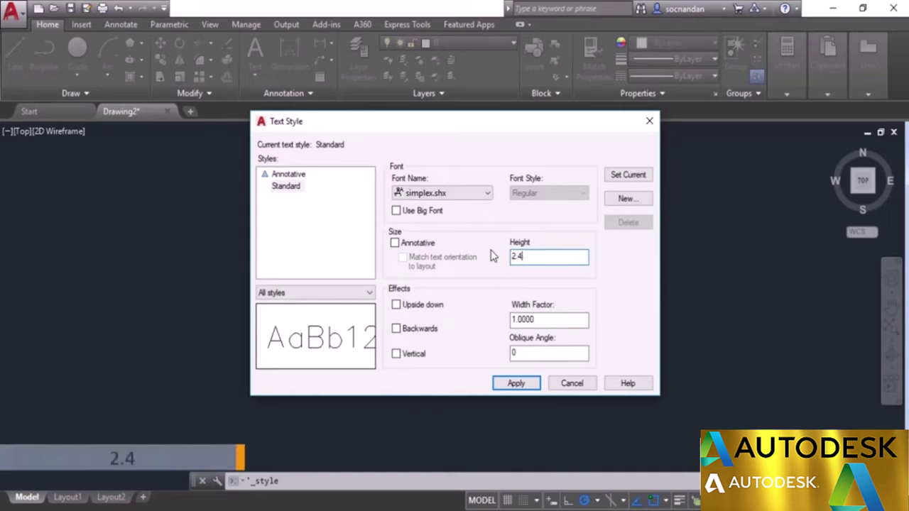
click(517, 382)
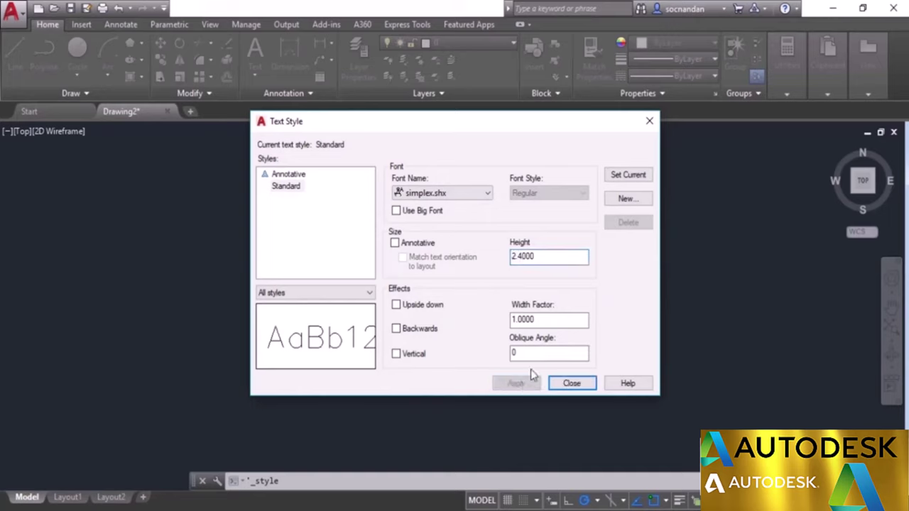
click(628, 175)
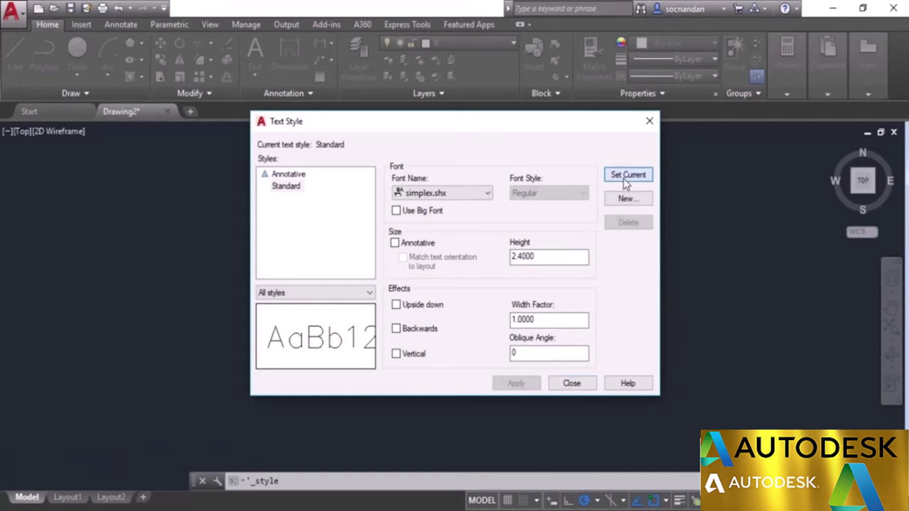
click(572, 383)
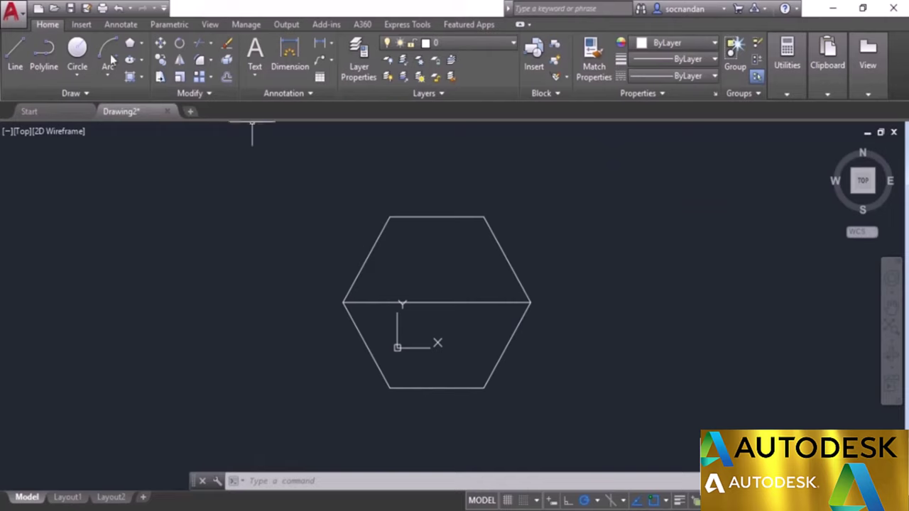
- Define the OCCUPANT attribute, prompt Name, Middle center, above the hexagon's dividing line
click(81, 25)
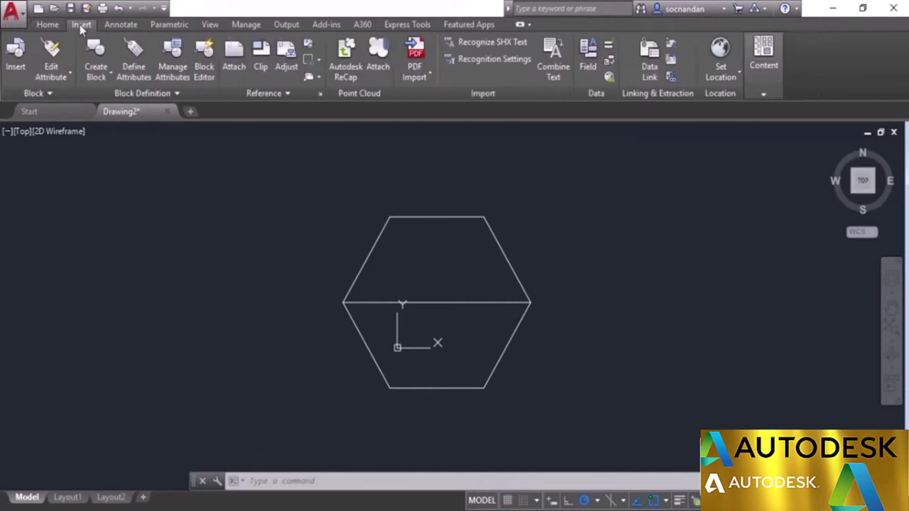
click(139, 59)
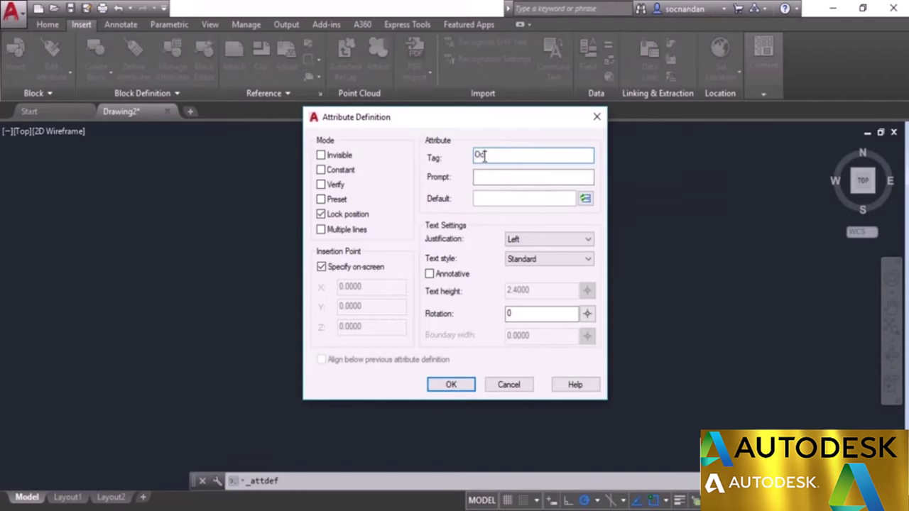
text(upant)
click(505, 178)
click(540, 241)
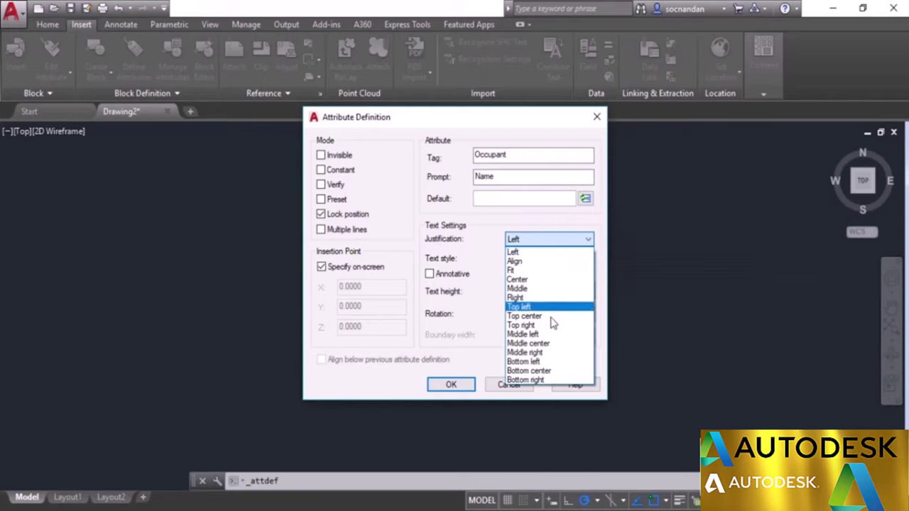
click(552, 344)
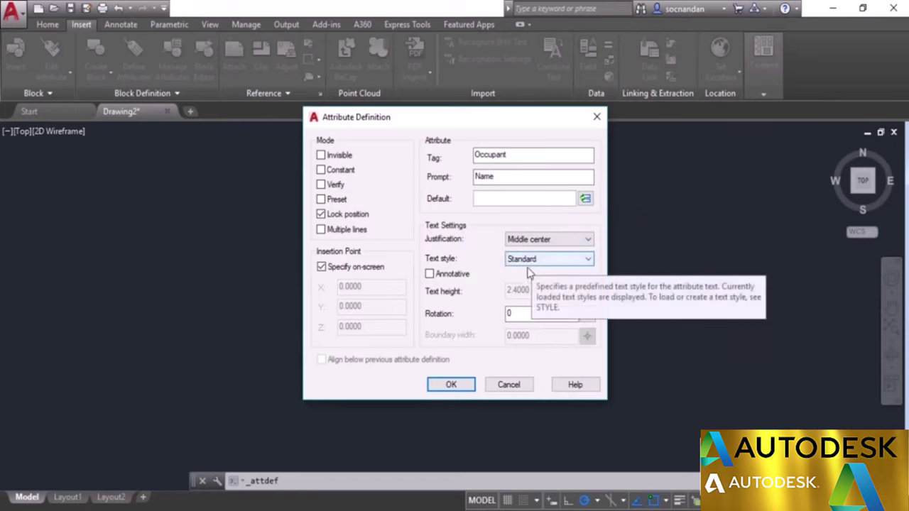
click(451, 384)
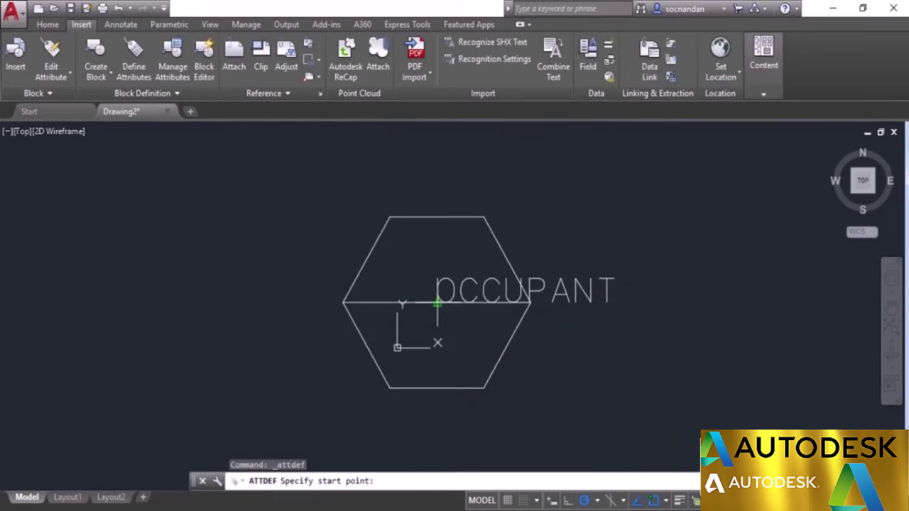
click(437, 261)
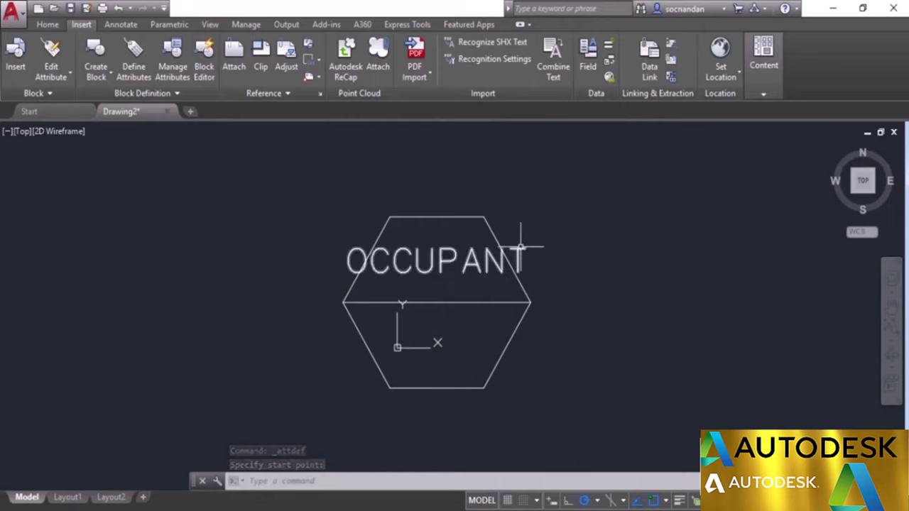
- Copy the OCCUPANT attribute straight down into the hexagon's lower half
click(50, 27)
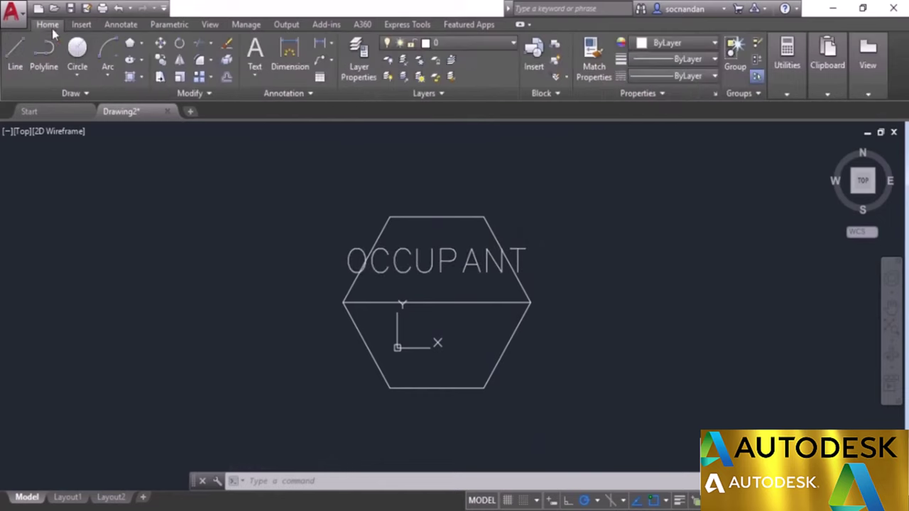
click(160, 60)
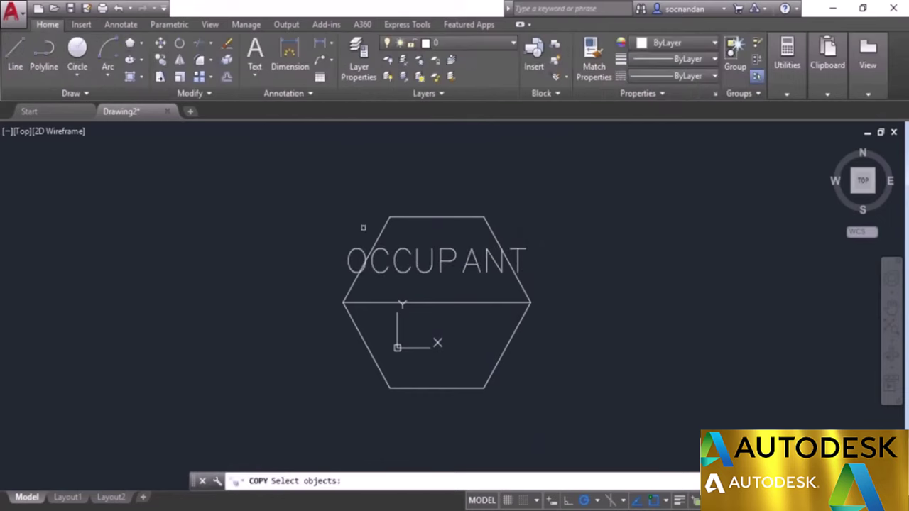
click(402, 248)
key(Return)
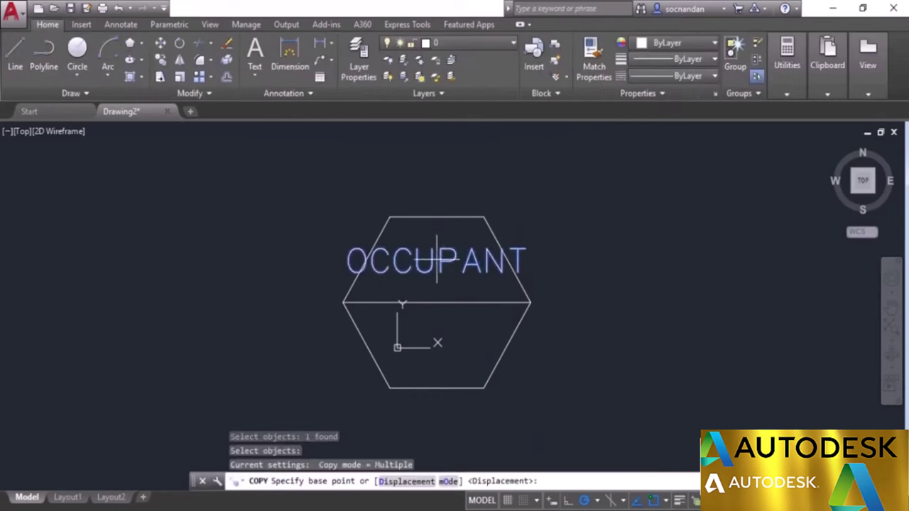
click(437, 260)
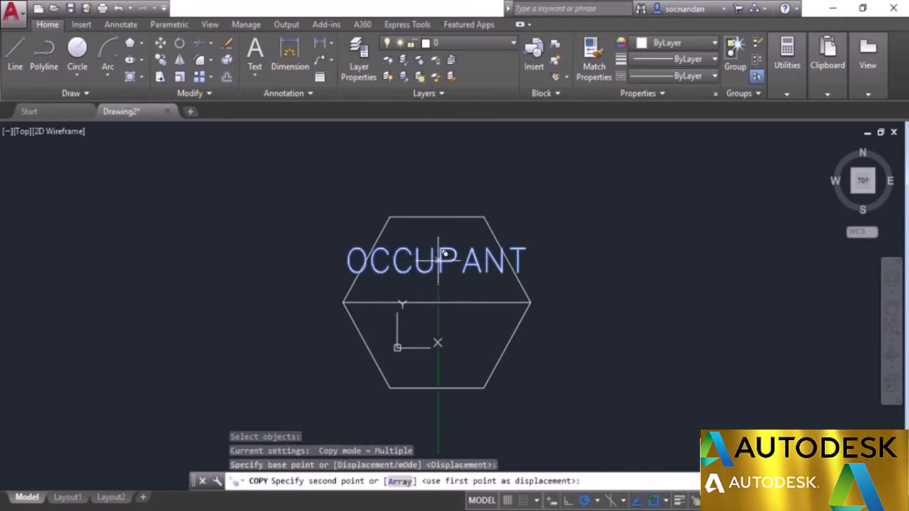
click(436, 349)
key(Escape)
key(Escape)
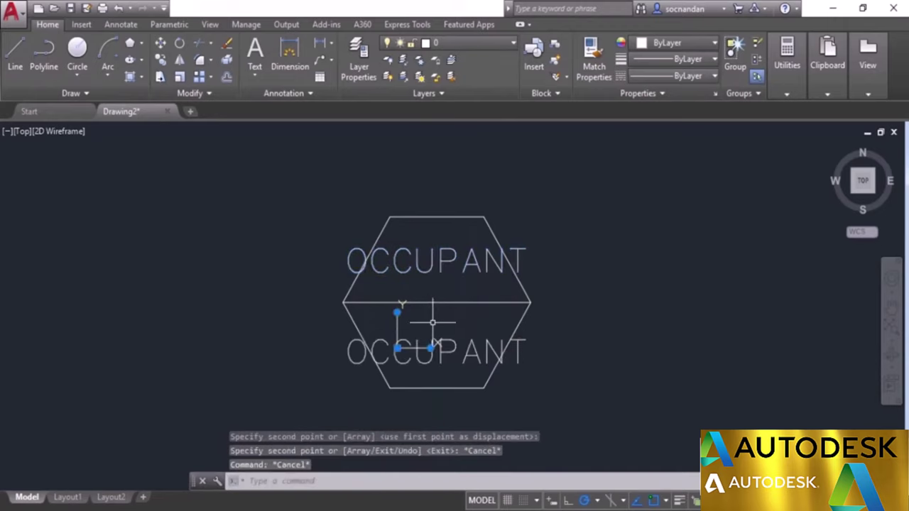
key(Escape)
key(Escape)
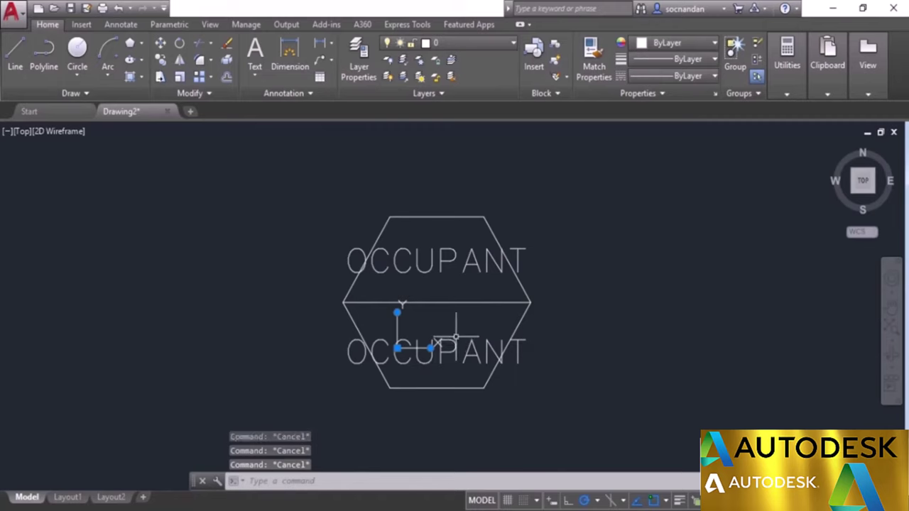
scroll(458, 339, up, 3)
scroll(457, 339, down, 3)
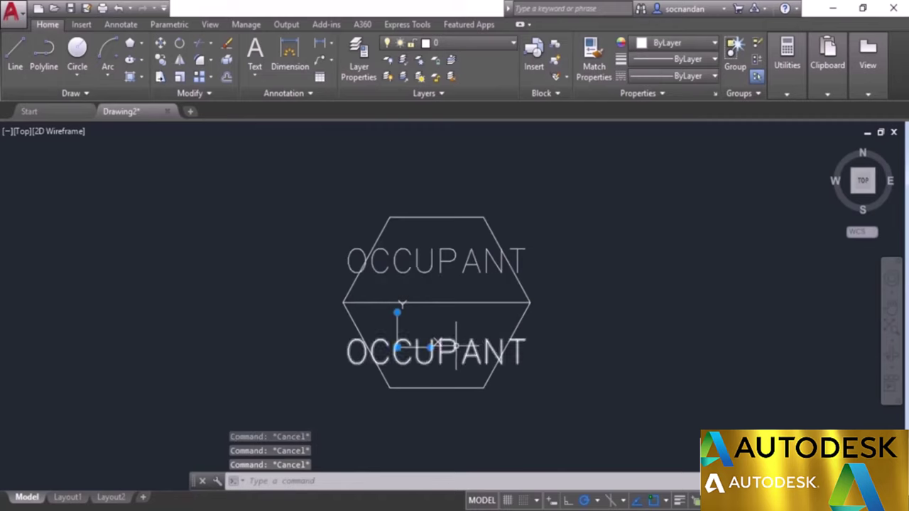
- Retag the copy as Room with the prompt Number, then end text editing
double_click(455, 342)
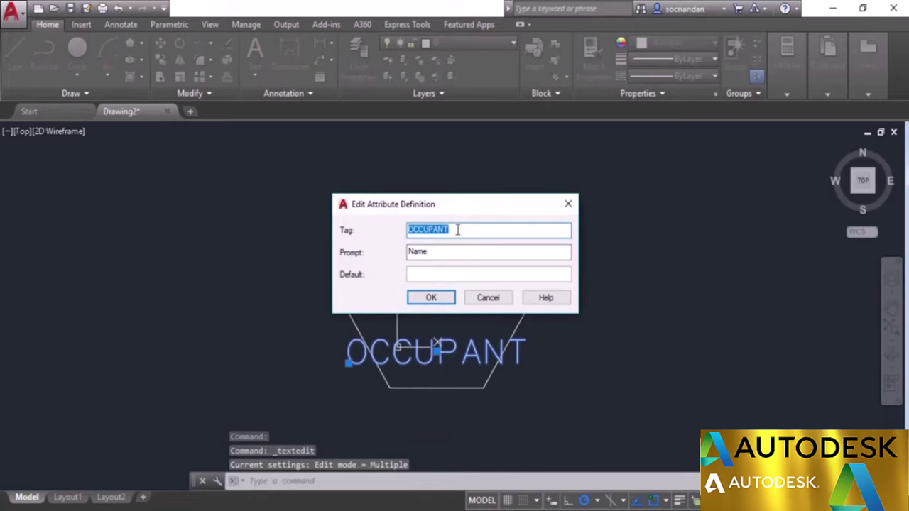
text(Room)
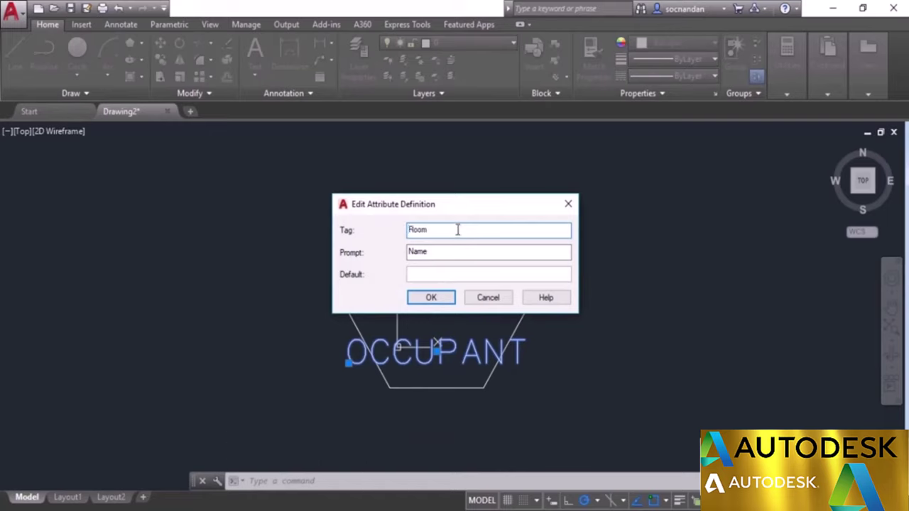
key(Tab)
key(Delete)
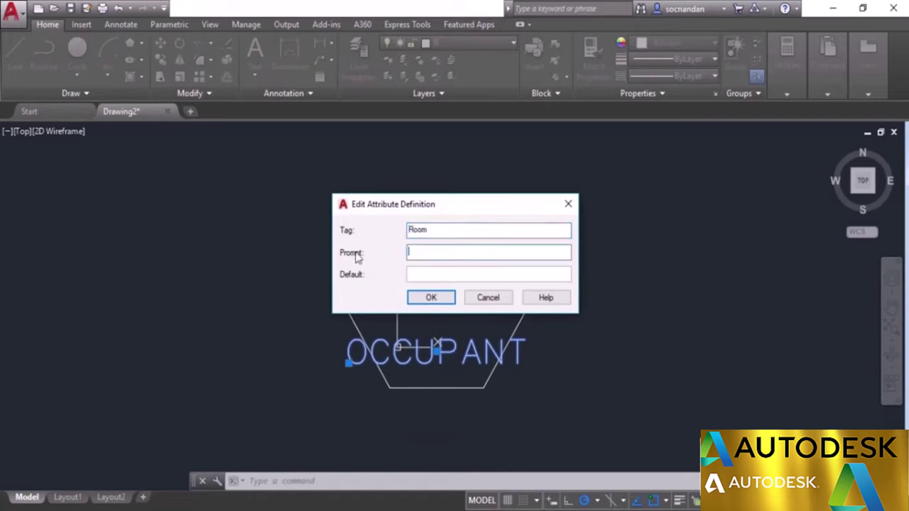
text(Number)
click(428, 297)
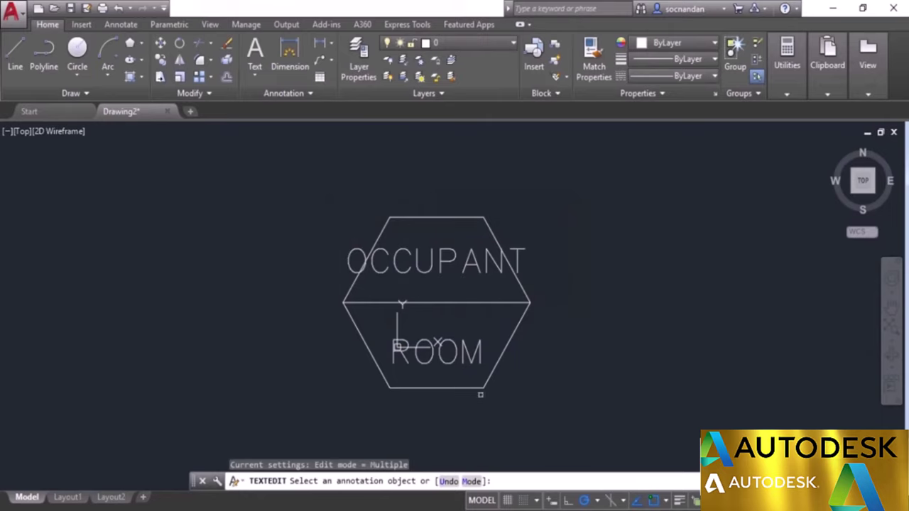
right_click(546, 322)
click(572, 336)
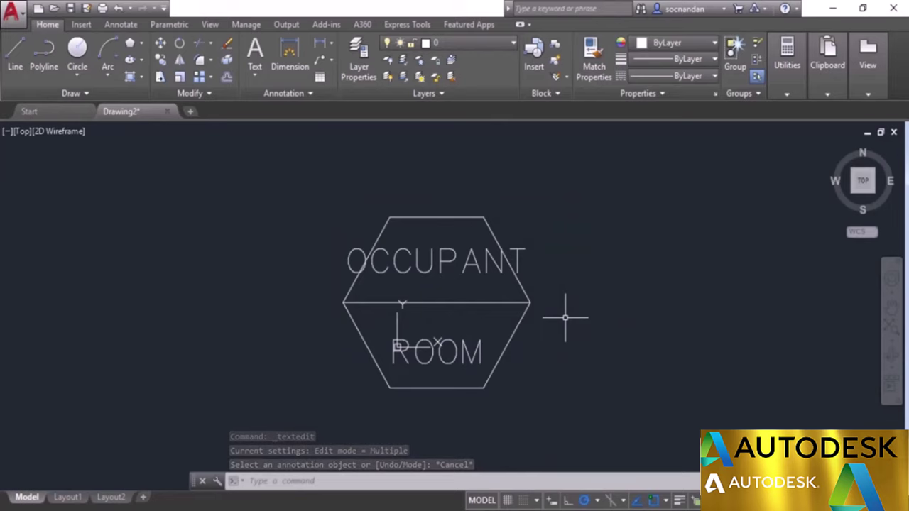
- Create the Room tag block from the hexagon and both attributes, based at its midpoint
click(554, 47)
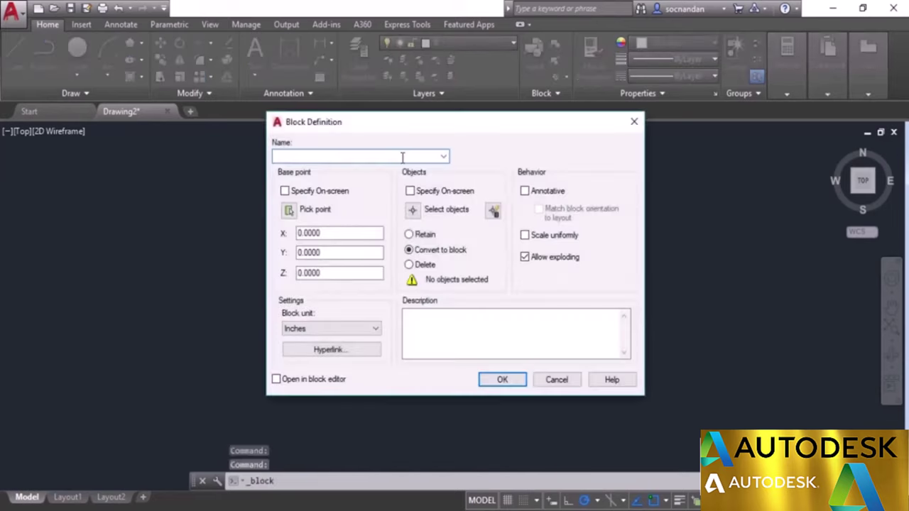
text(R)
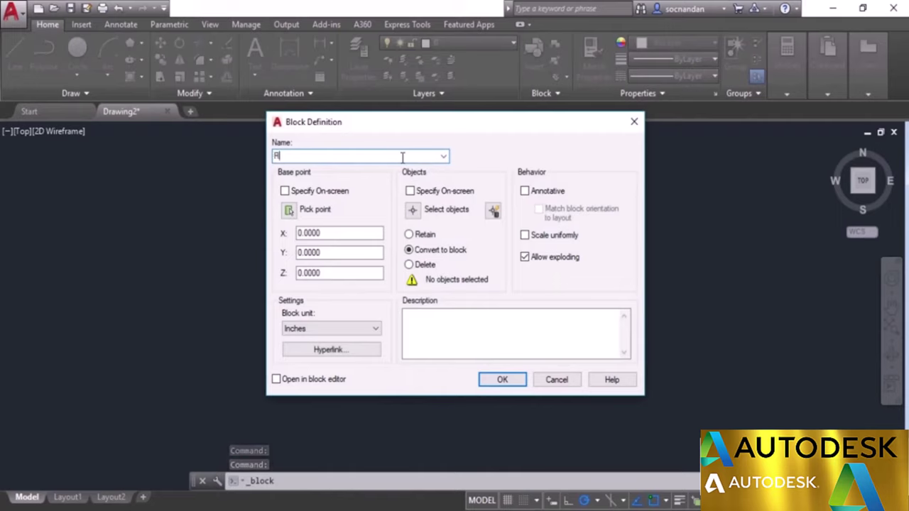
text(oom tag)
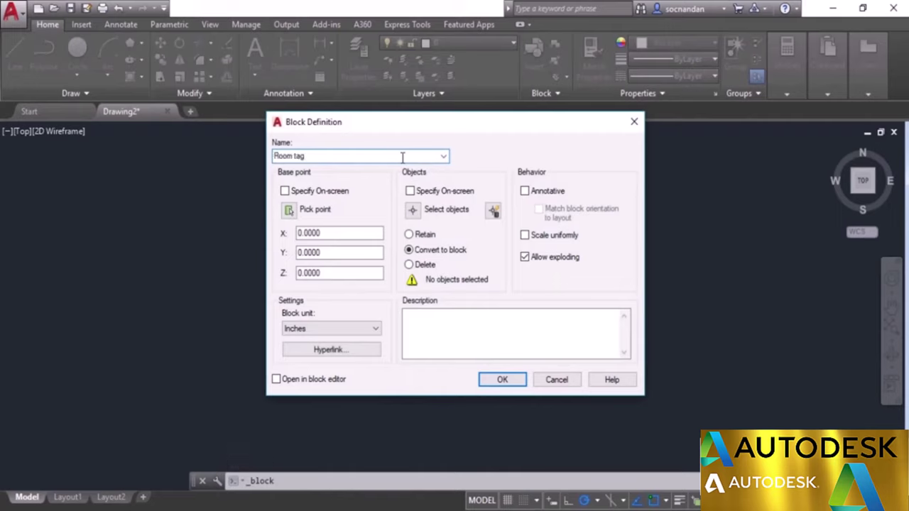
click(289, 210)
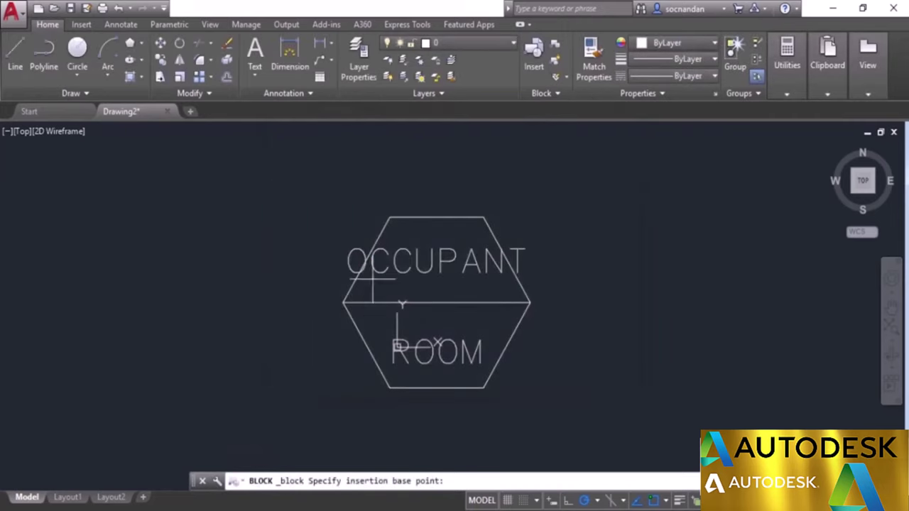
click(436, 302)
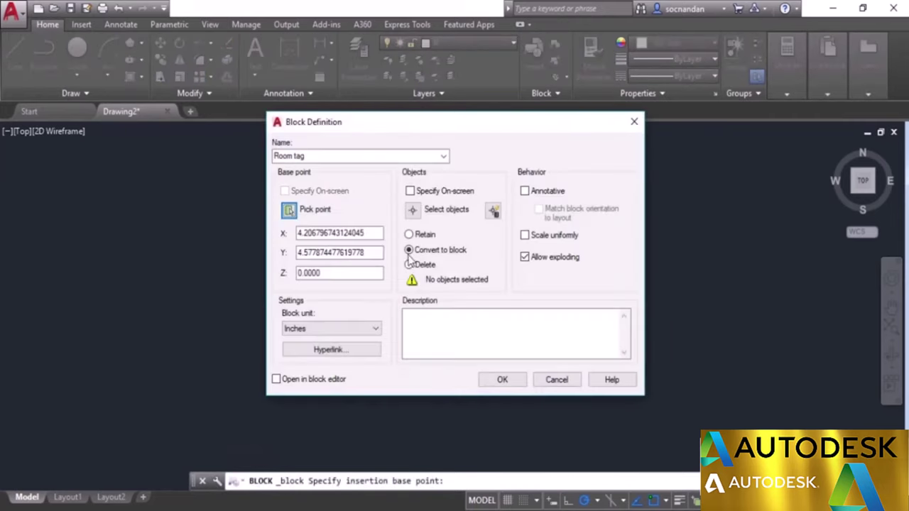
click(413, 211)
click(536, 381)
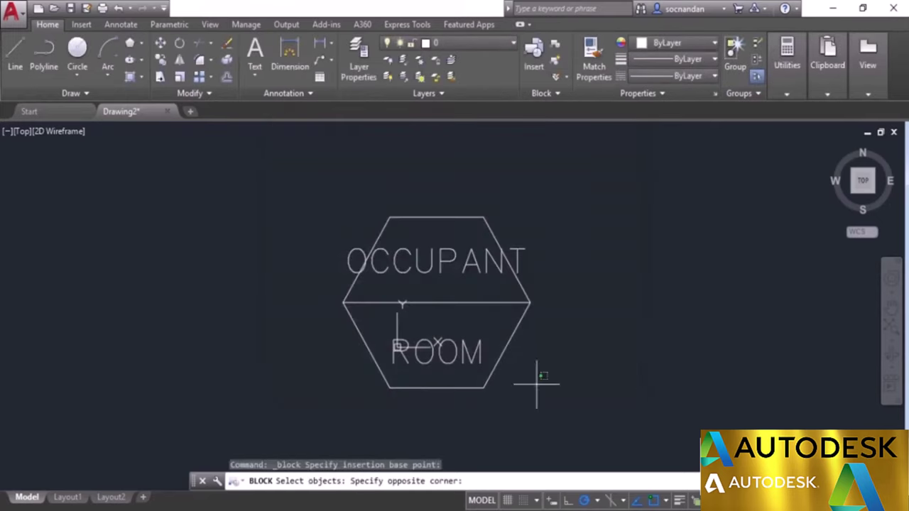
click(351, 206)
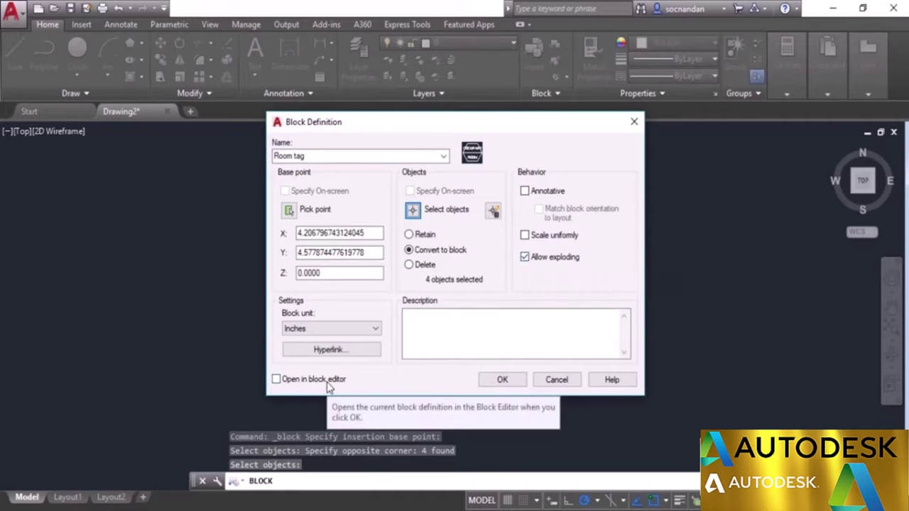
click(502, 380)
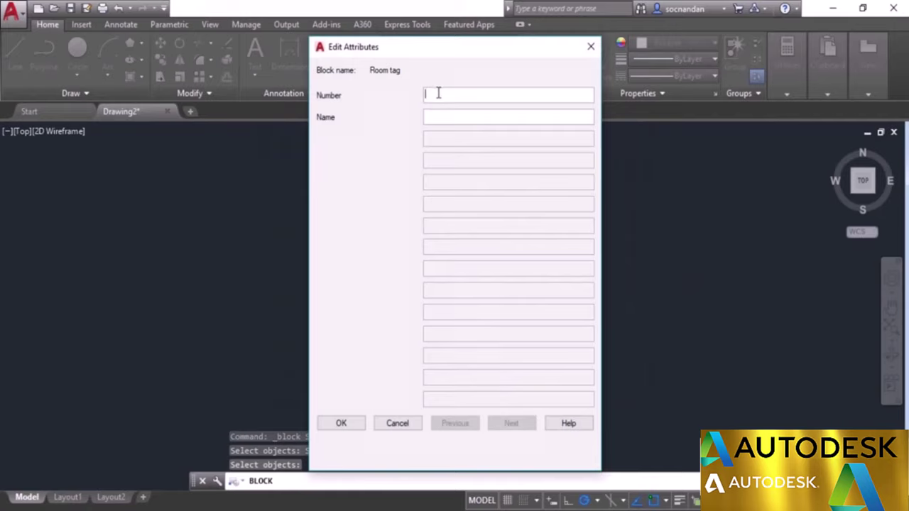
- Enter room number 24 and the occupant's name as the tag's attribute values, then confirm
text(24)
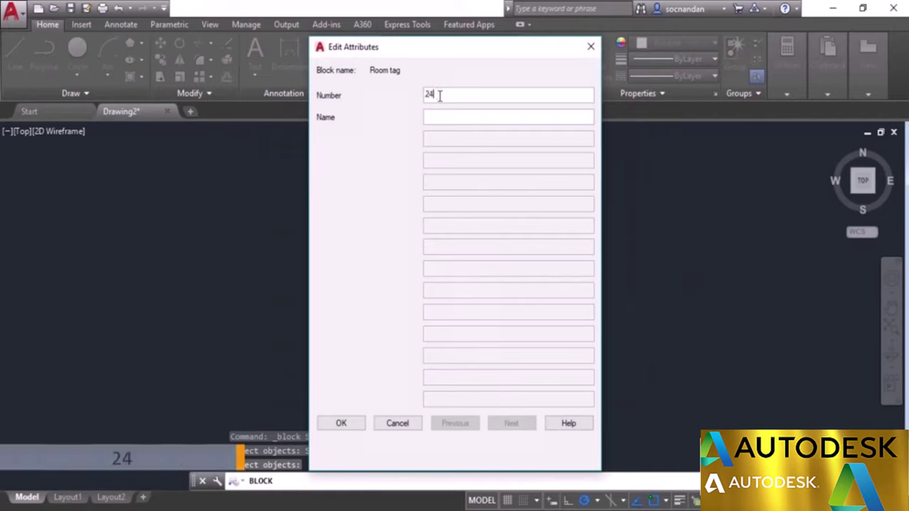
click(450, 117)
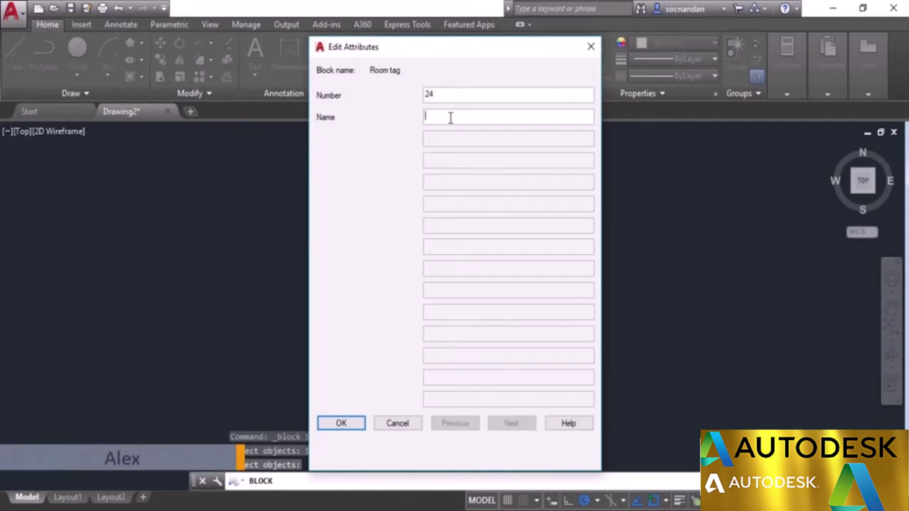
text(Alex)
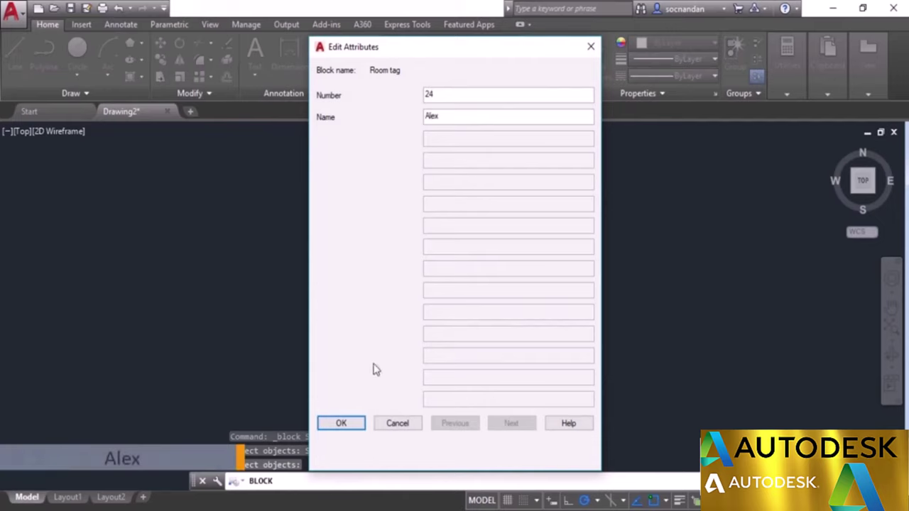
click(341, 423)
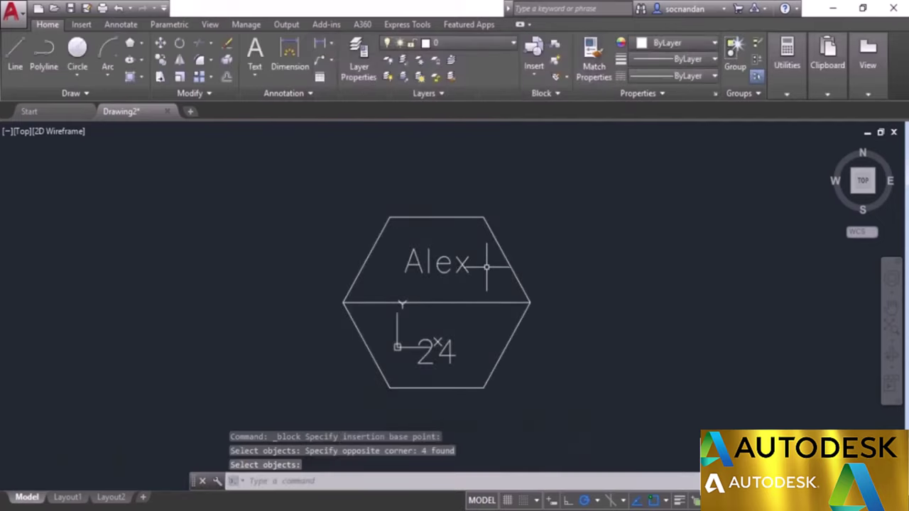
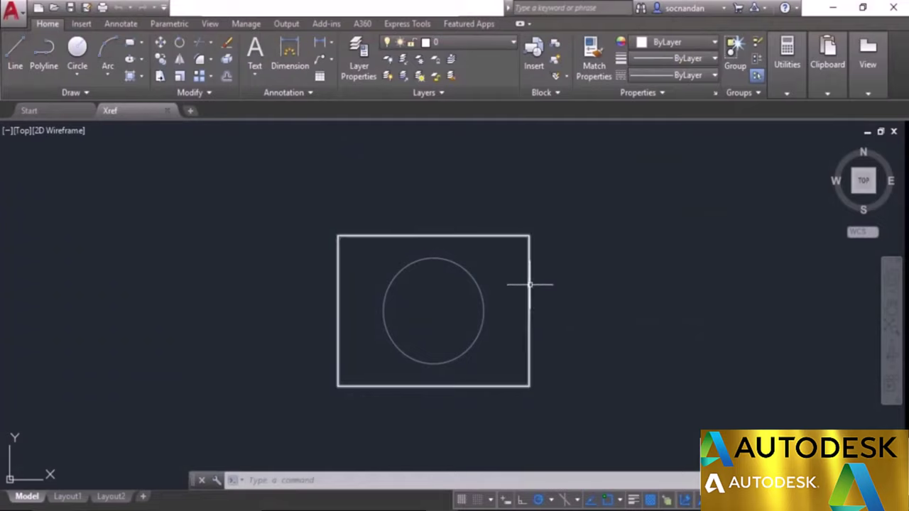
- Open the Circle drawing from the desktop in its own tab beside the Xref drawing
mouse_move(529, 284)
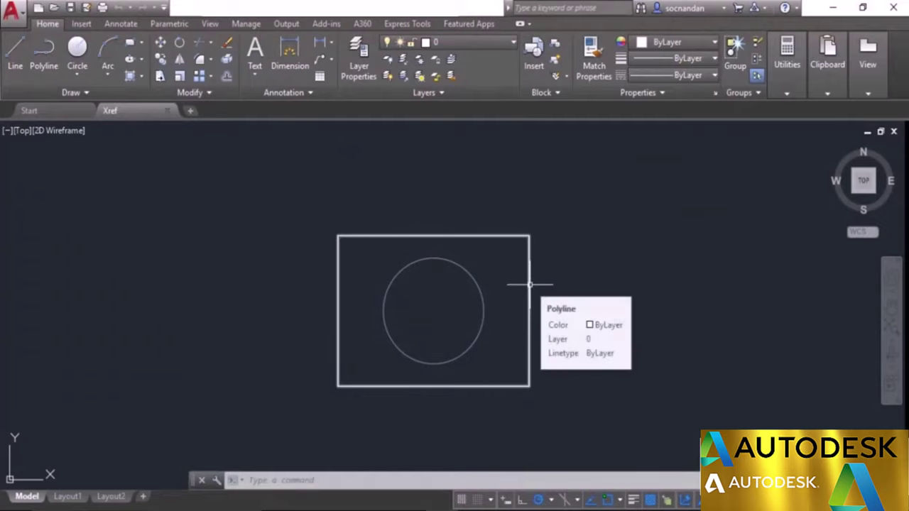
mouse_move(118, 128)
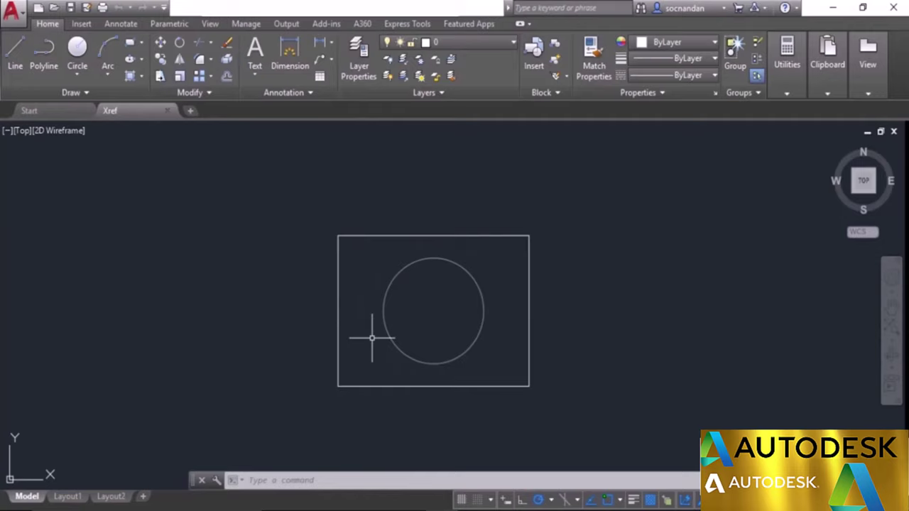
click(831, 6)
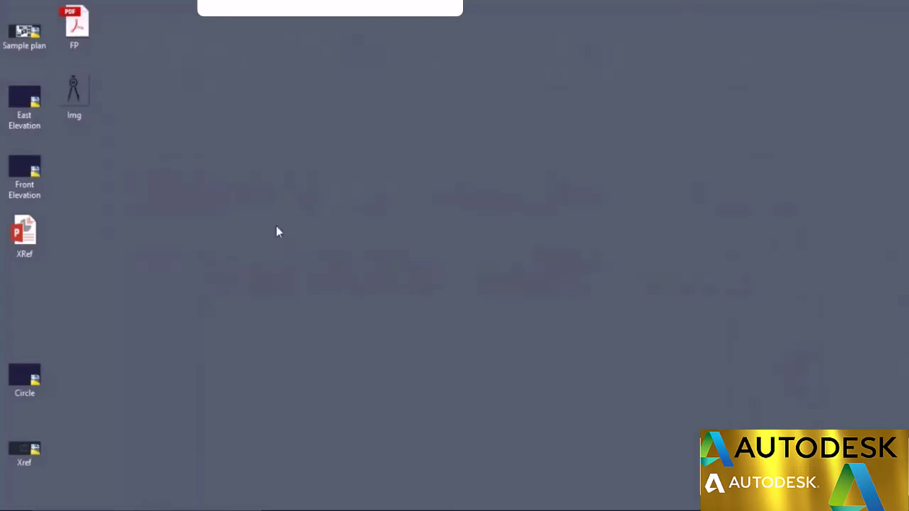
double_click(13, 389)
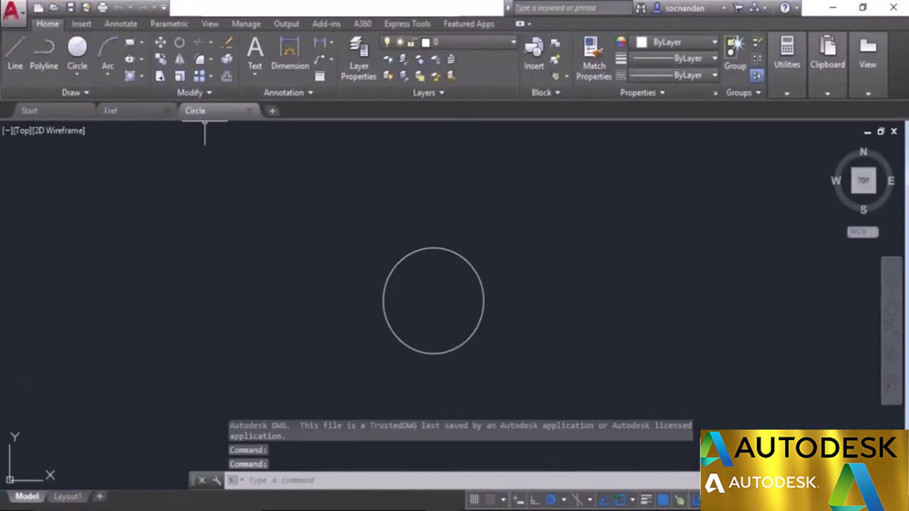
- Compare the Xref and Circle drawing tabs, finishing on the Xref drawing
click(119, 110)
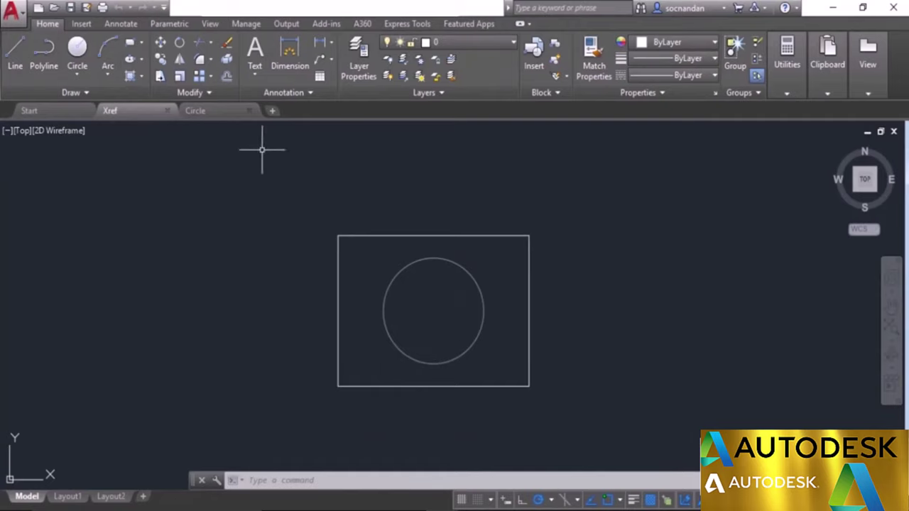
click(221, 112)
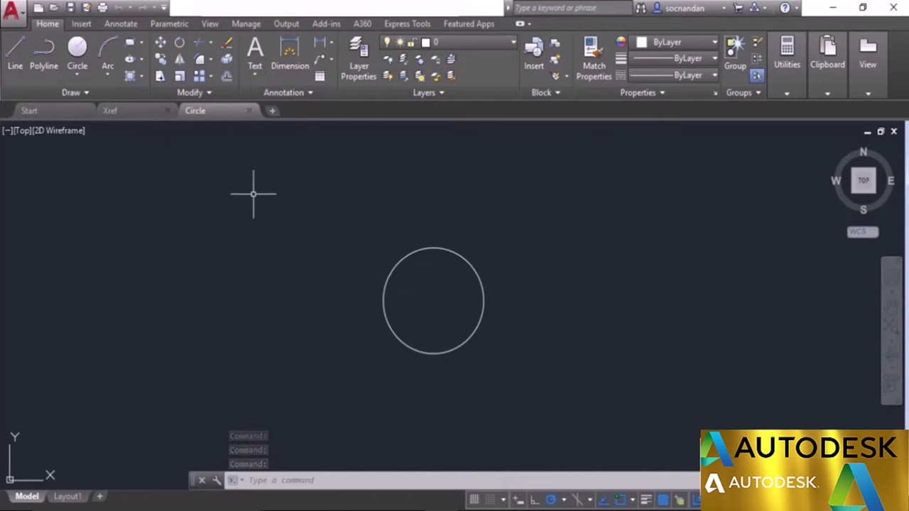
click(128, 113)
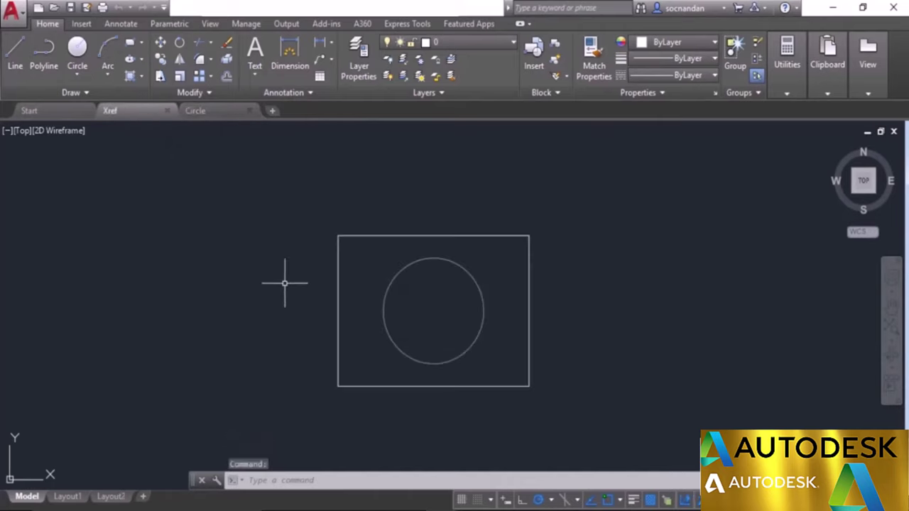
- In the Circle drawing, draw a small circle concentric with the existing circle
click(227, 108)
click(78, 50)
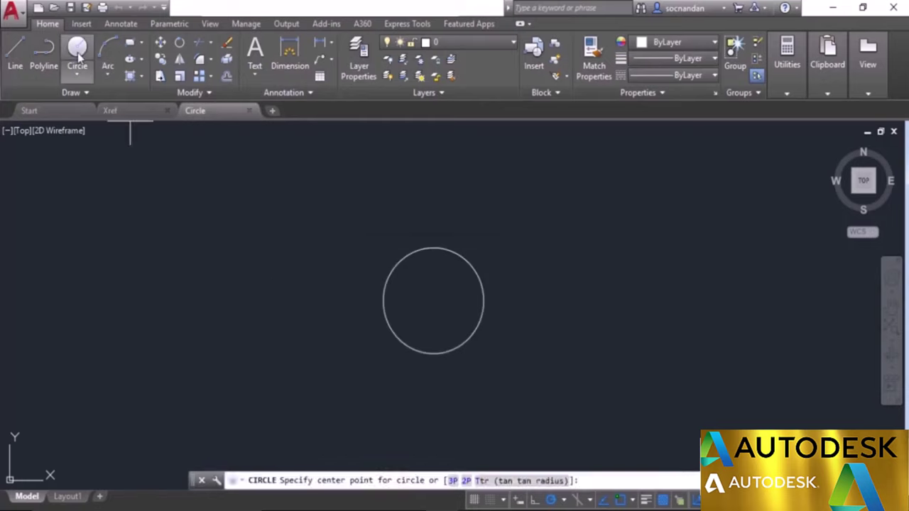
click(434, 301)
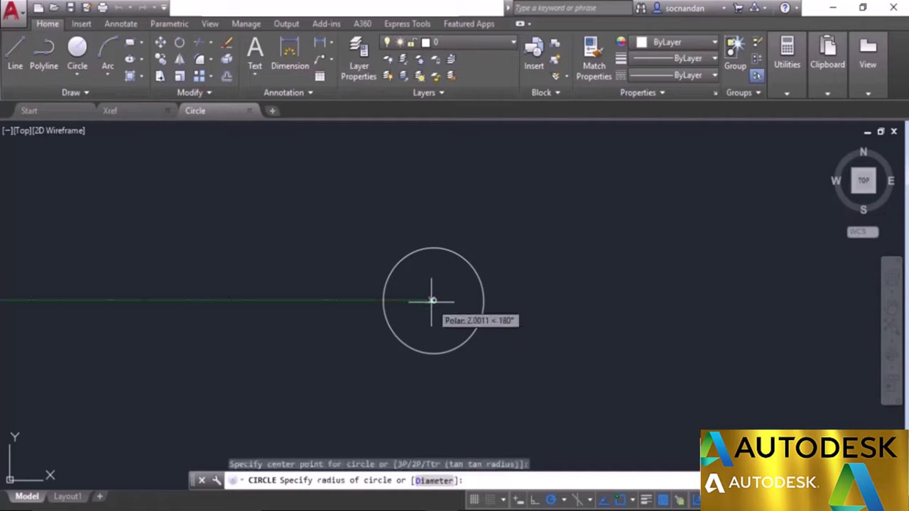
click(433, 318)
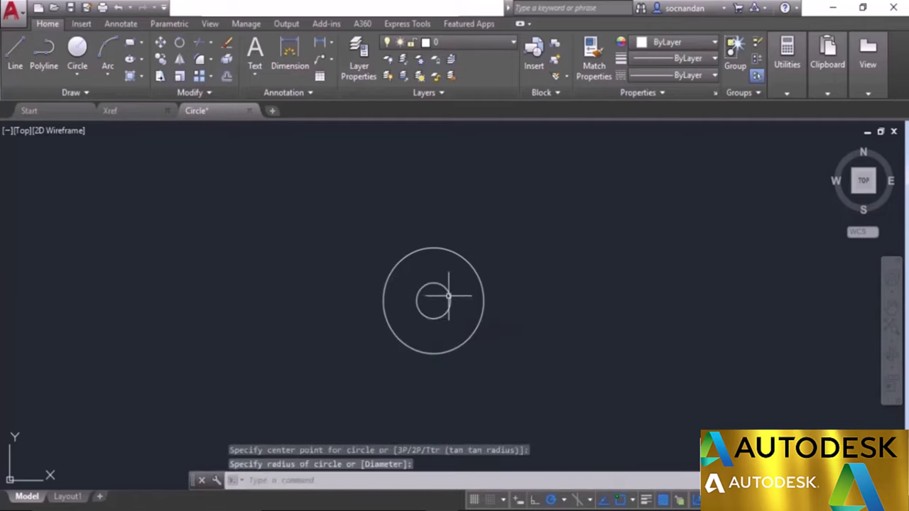
- Save the Circle drawing and return to the Xref drawing
click(120, 109)
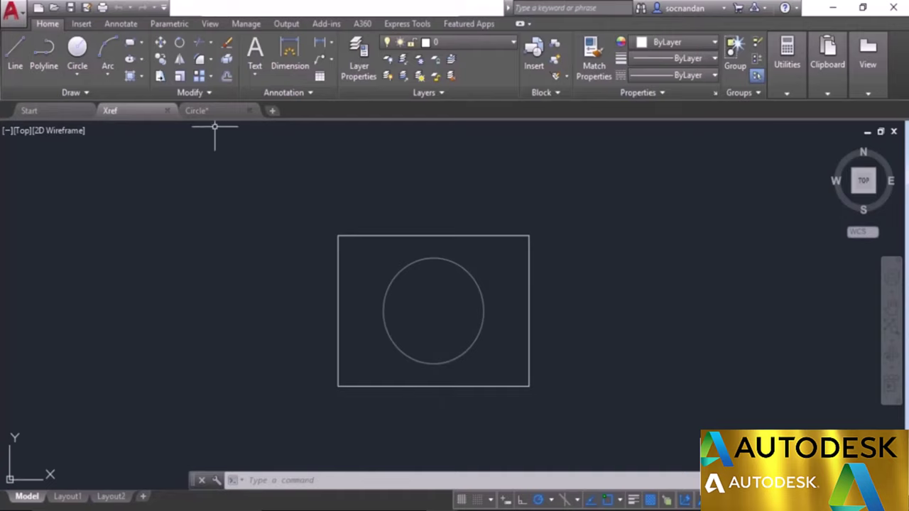
click(199, 112)
click(69, 8)
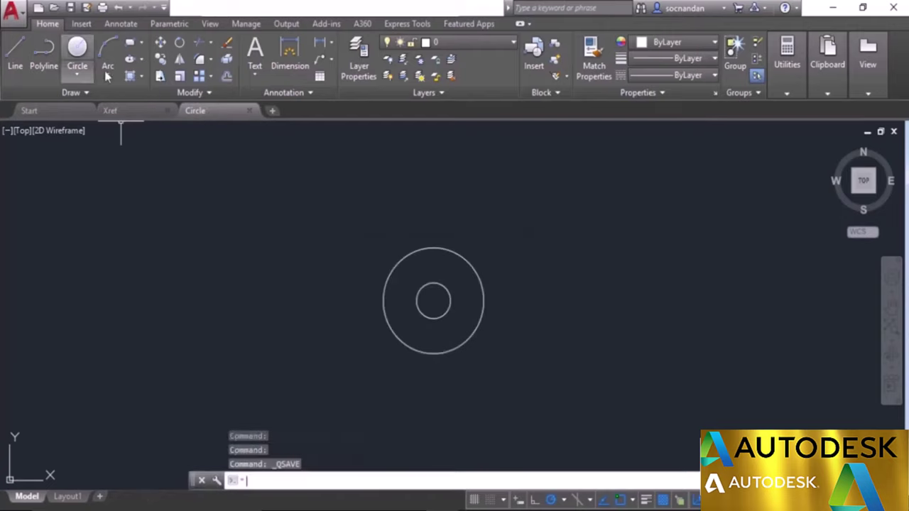
click(136, 110)
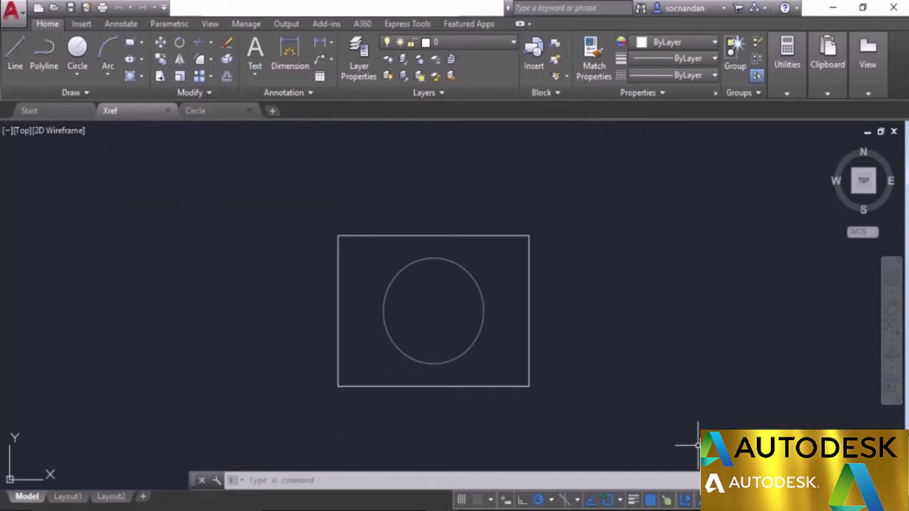
- Reload the Circle xref to show the inner circle, then zoom and centre the Sample plan floor plan
click(697, 445)
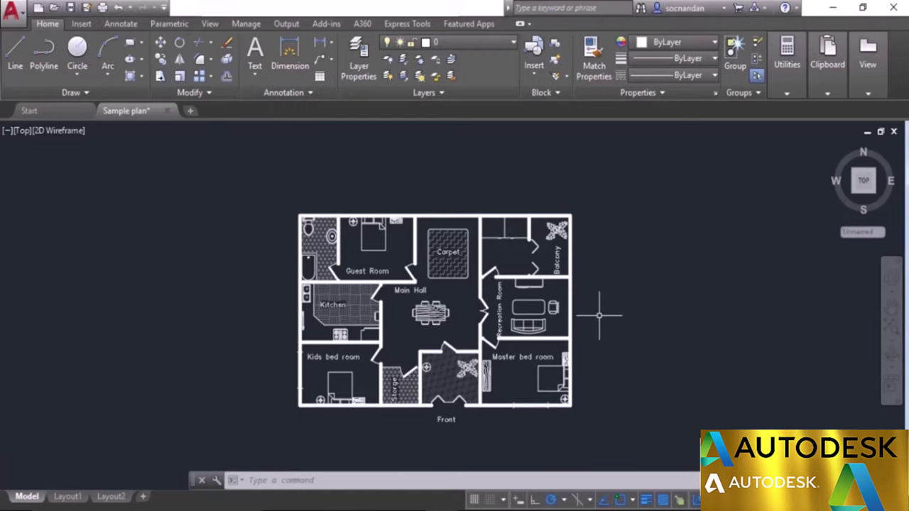
scroll(599, 315, up, 2)
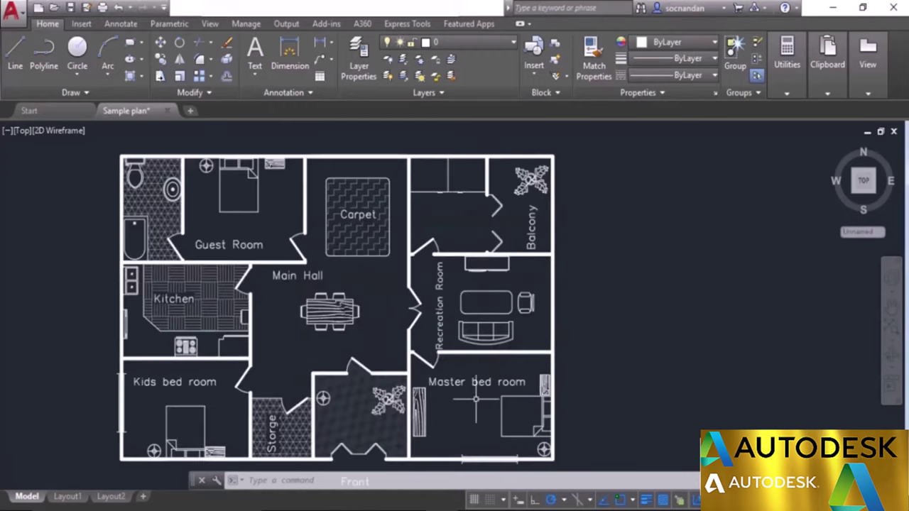
middle_drag(390, 478, 433, 377)
middle_drag(364, 407, 376, 450)
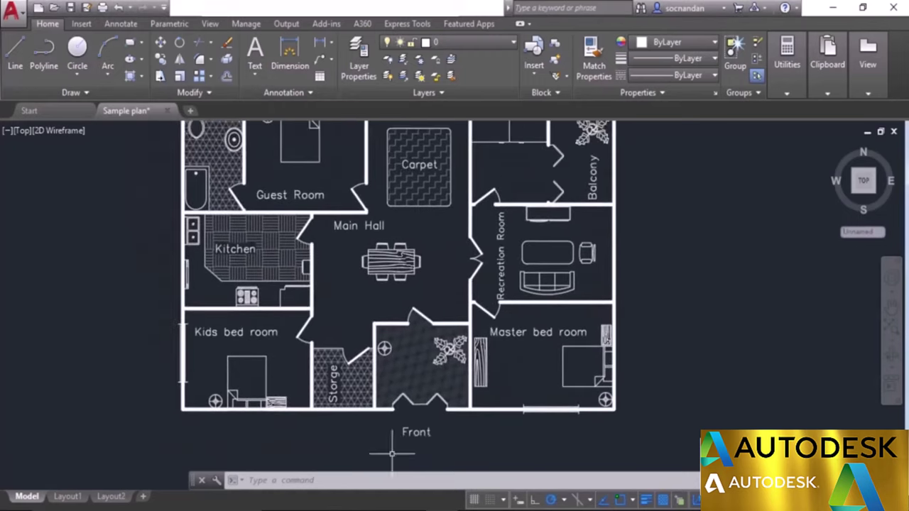
middle_drag(668, 245, 684, 300)
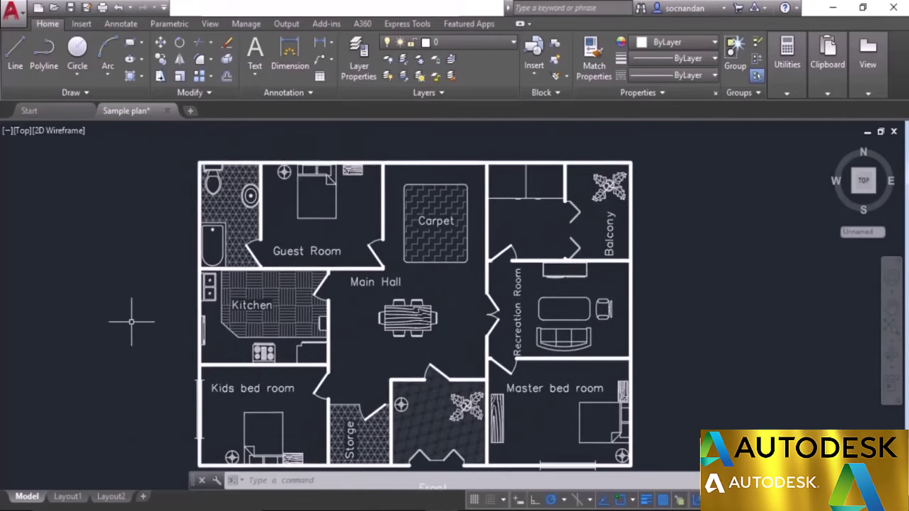
middle_drag(464, 314, 441, 313)
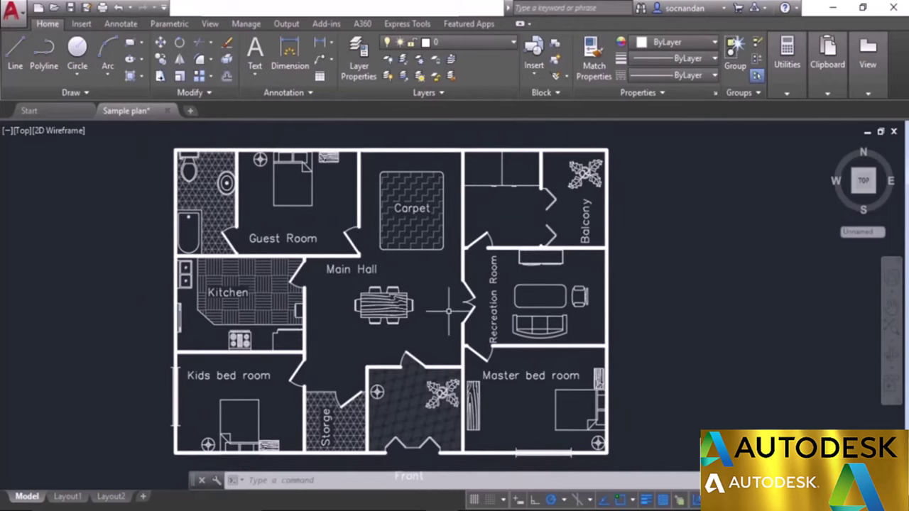
click(831, 7)
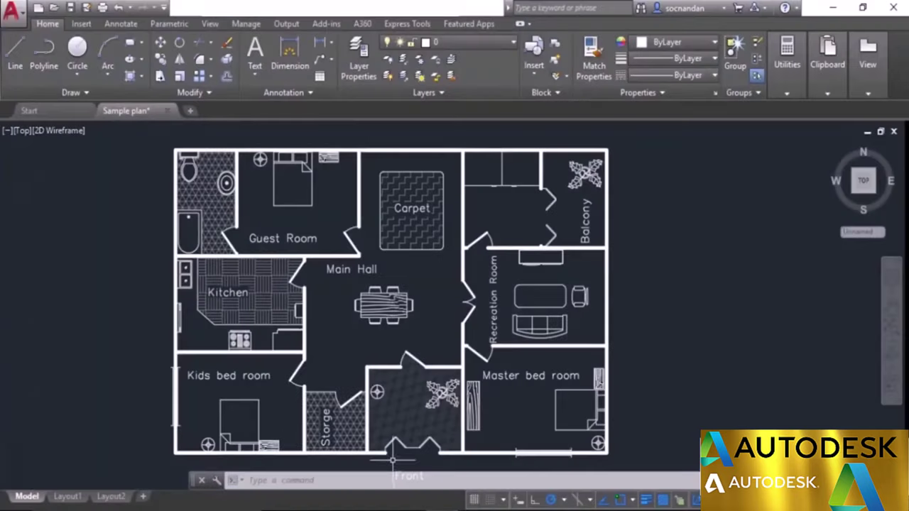
click(81, 24)
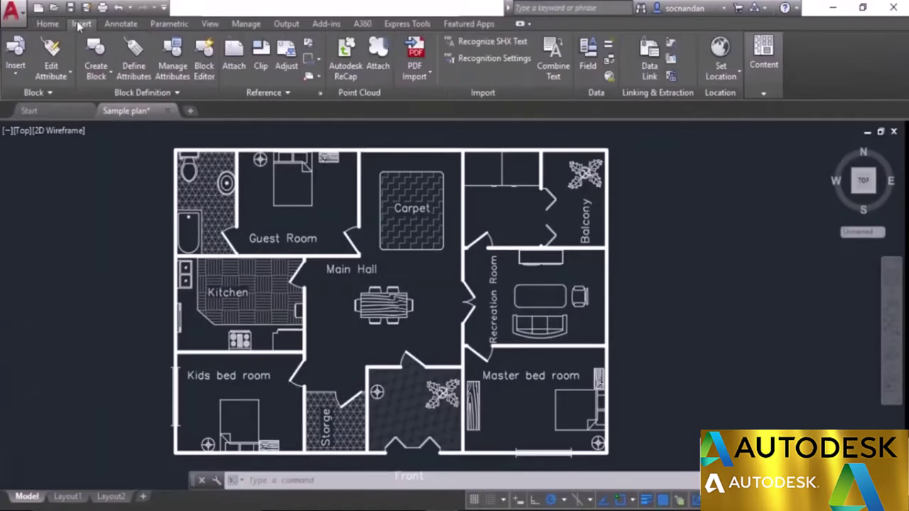
- Select East Elevation.dwg in the Attach file chooser to attach as an external reference
click(233, 64)
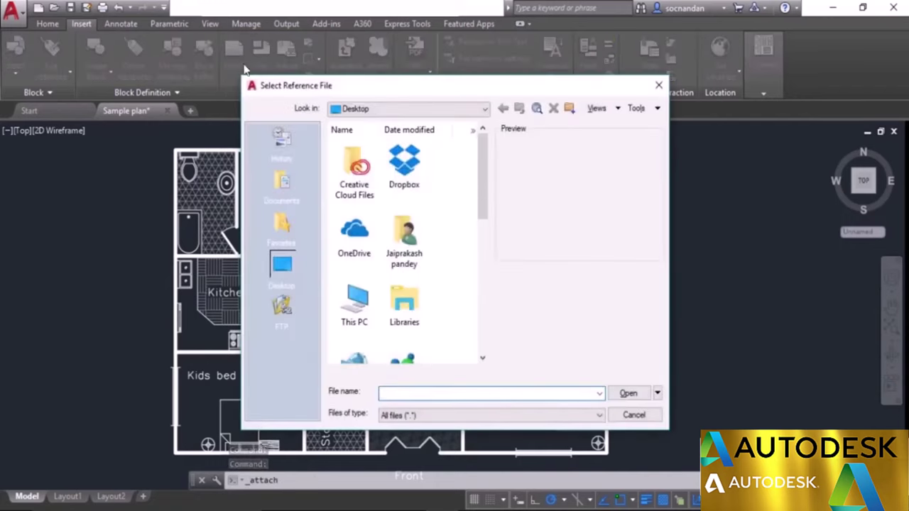
click(658, 84)
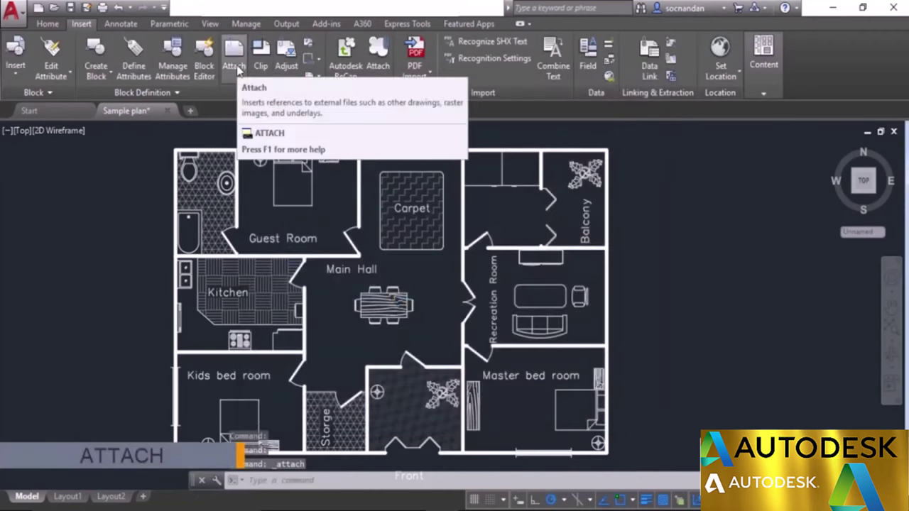
click(238, 68)
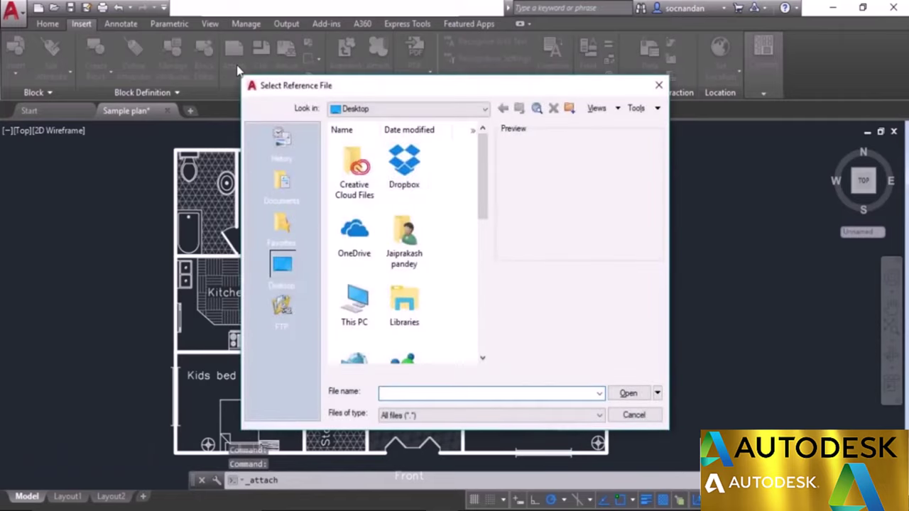
drag(482, 164, 487, 284)
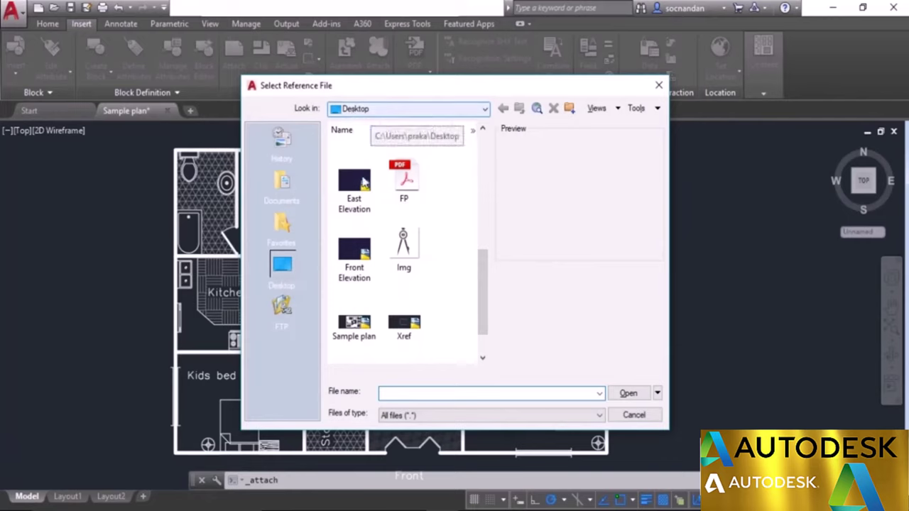
click(356, 201)
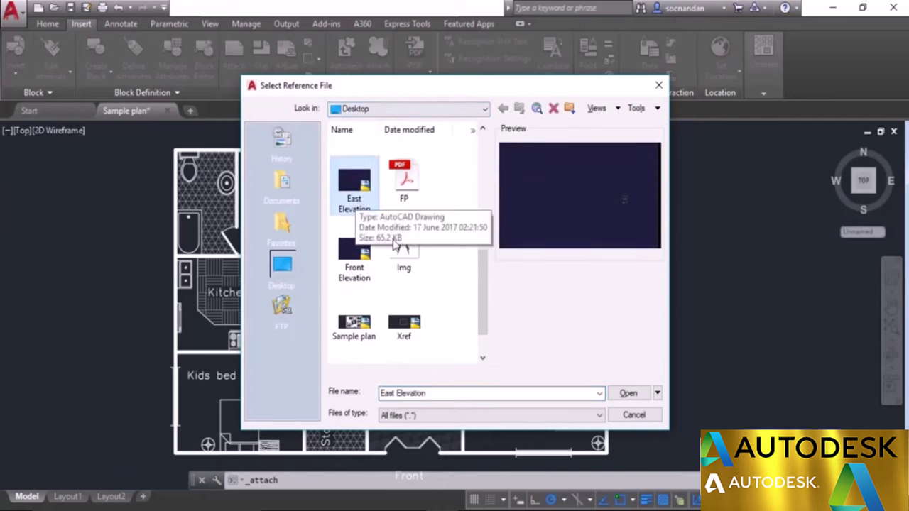
click(628, 394)
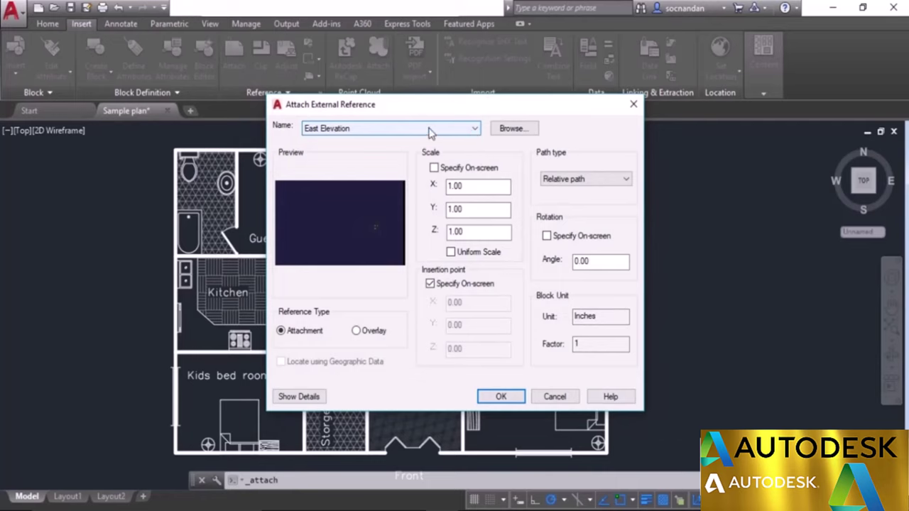
- Keep East Elevation as the reference name with scale 1.00, rotation 0.00 and relative path
click(332, 132)
click(335, 145)
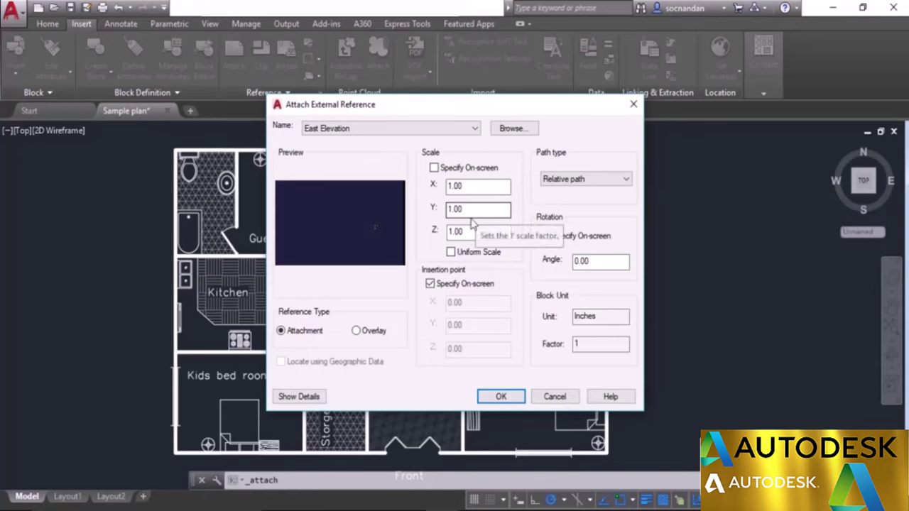
click(451, 254)
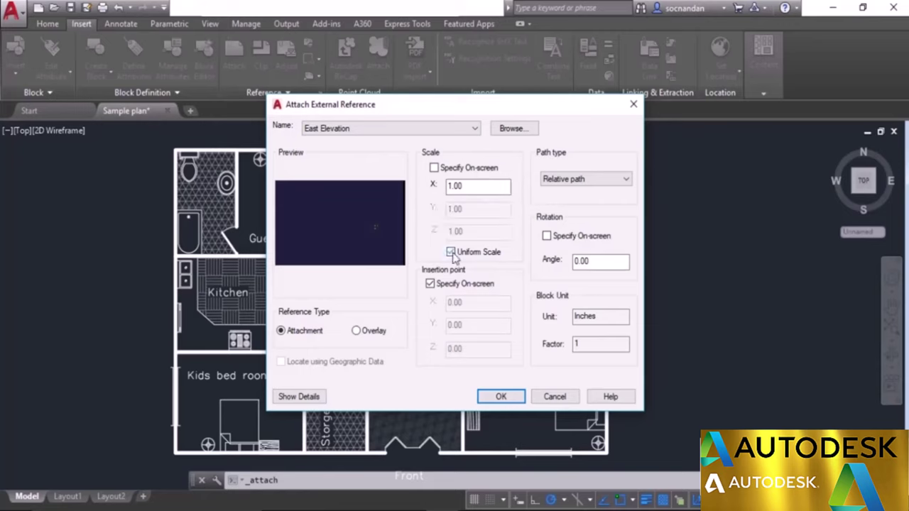
click(451, 253)
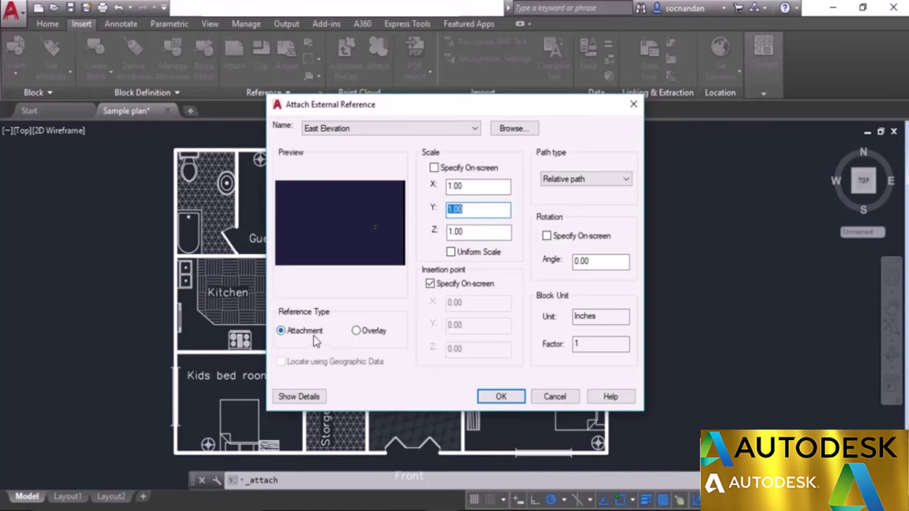
mouse_move(316, 341)
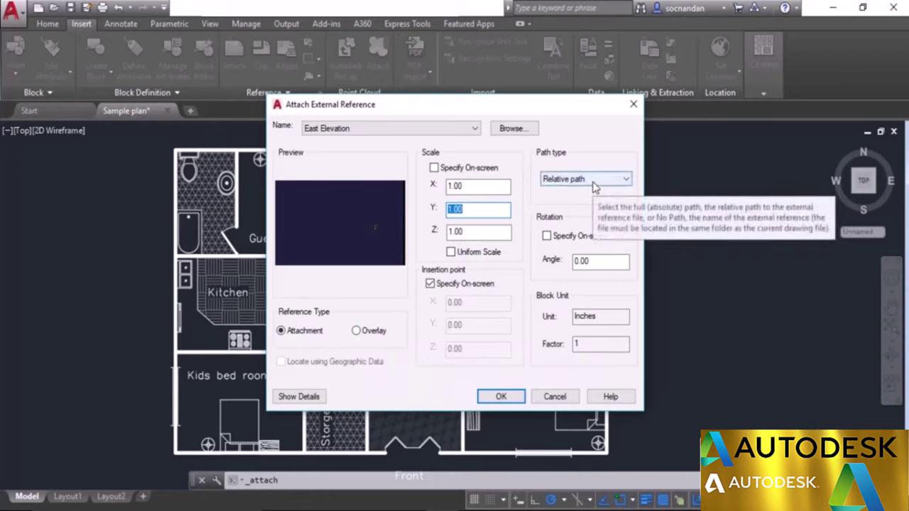
click(553, 182)
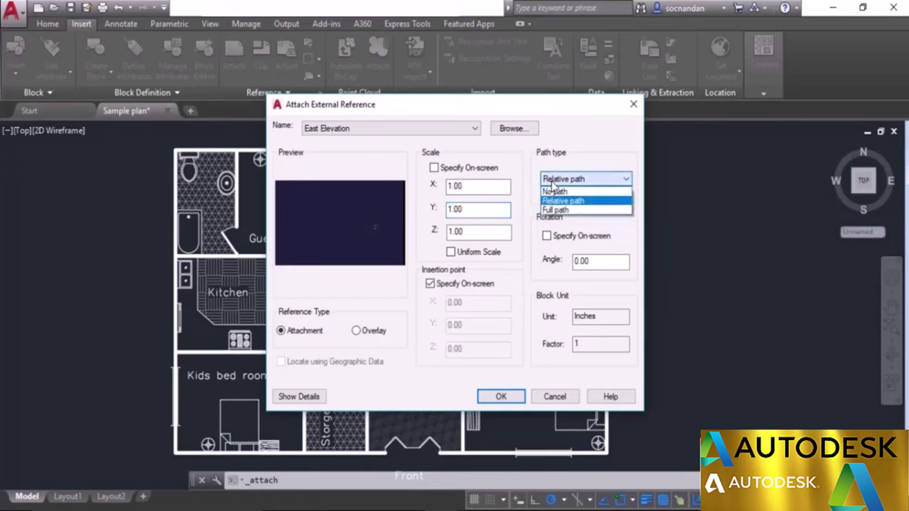
click(587, 202)
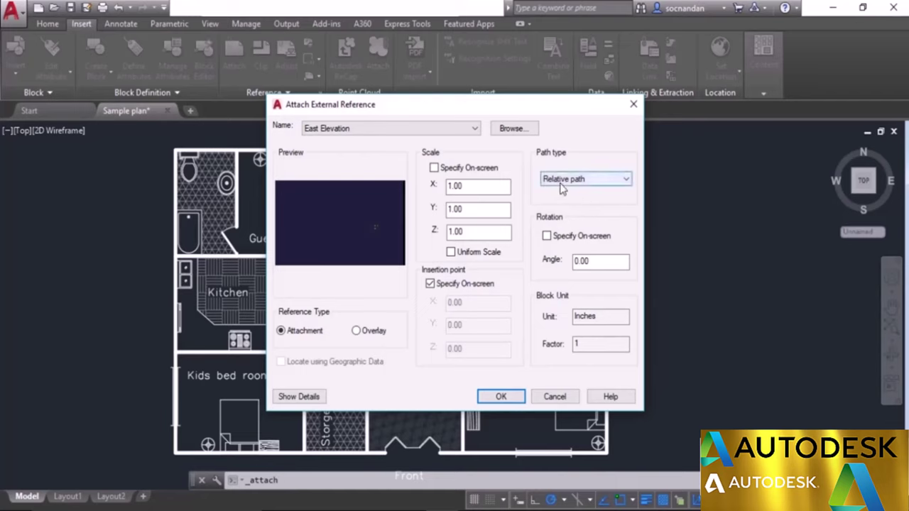
click(563, 181)
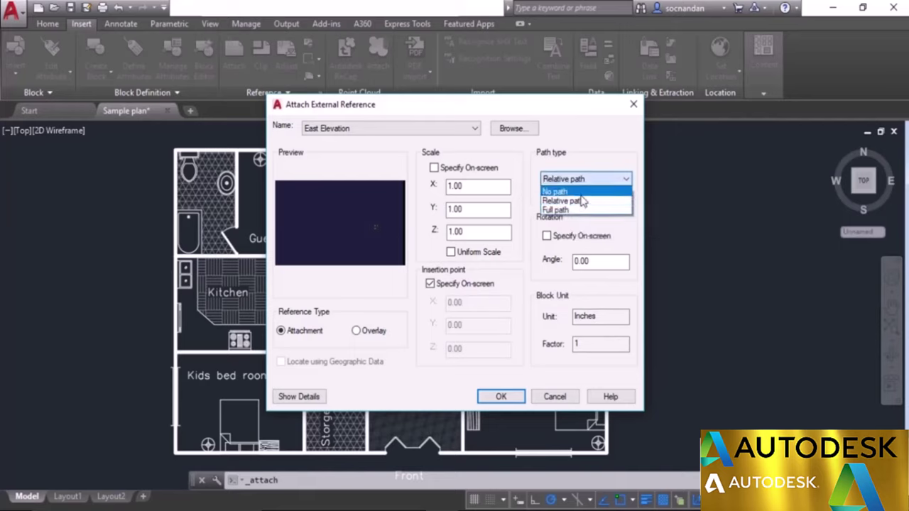
click(592, 183)
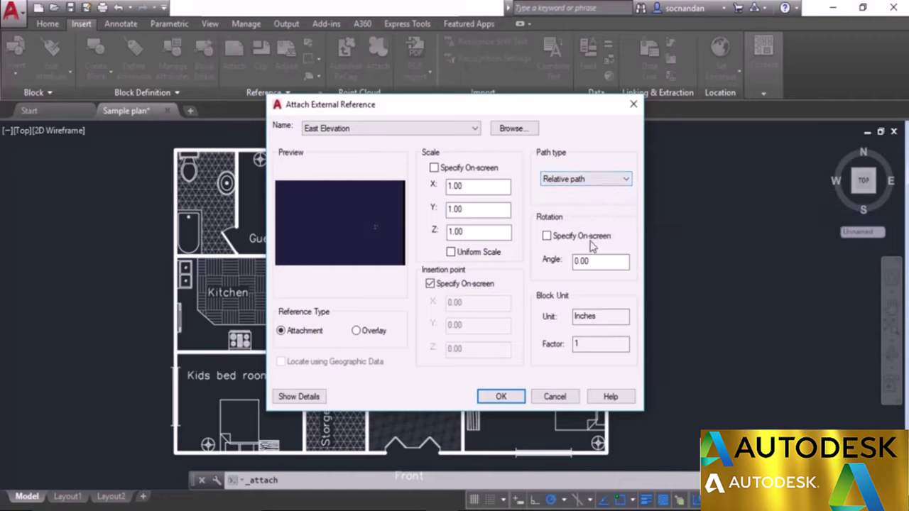
- Show the reference's found-in details, try Full path, then revert to Relative path (.\East Elevation.dwg)
click(298, 398)
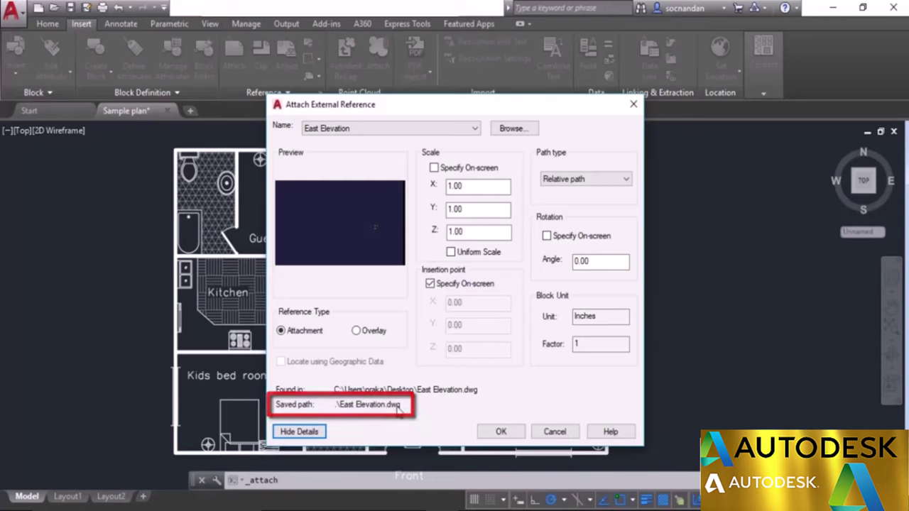
click(579, 183)
click(574, 208)
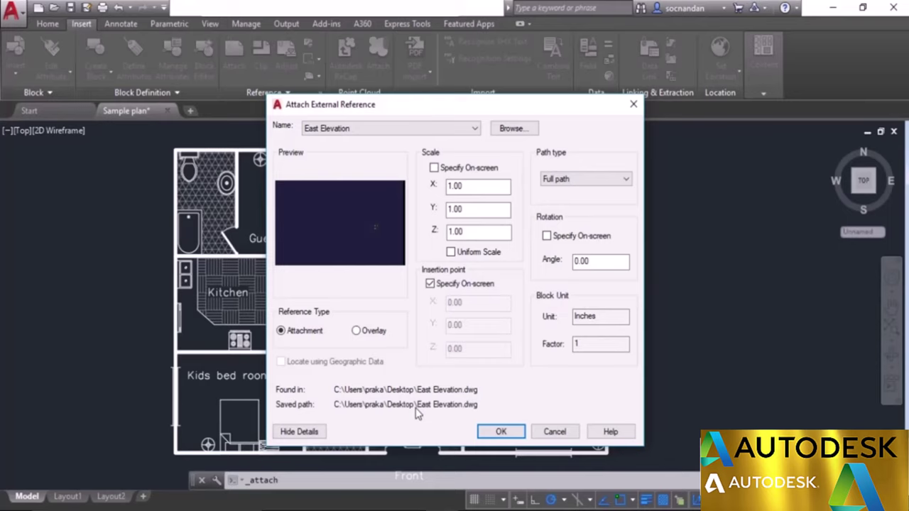
click(626, 179)
click(594, 202)
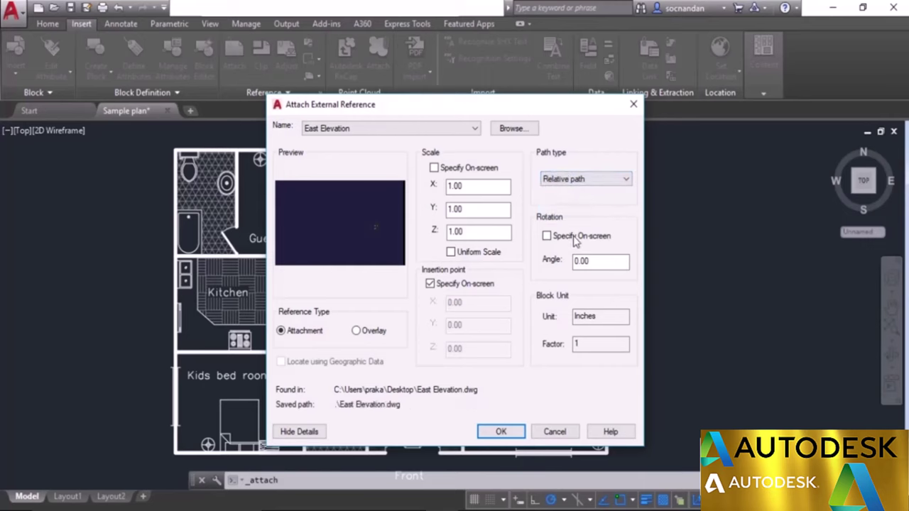
- Confirm the attachment and place East Elevation to the right of the floor plan
click(496, 430)
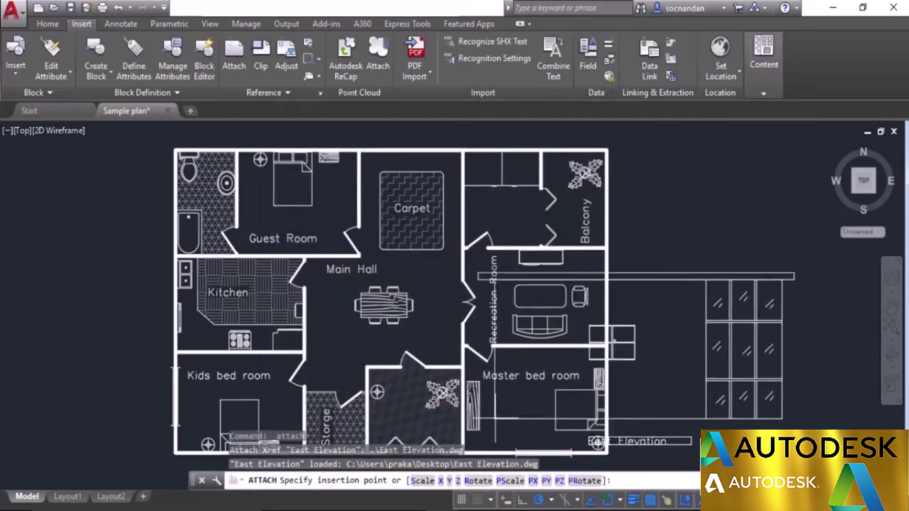
scroll(668, 338, down, 2)
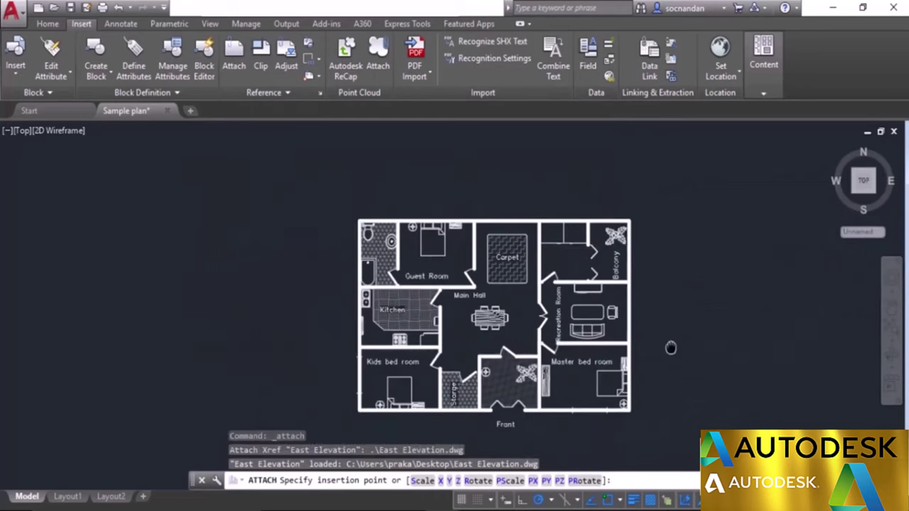
middle_drag(668, 341, 413, 345)
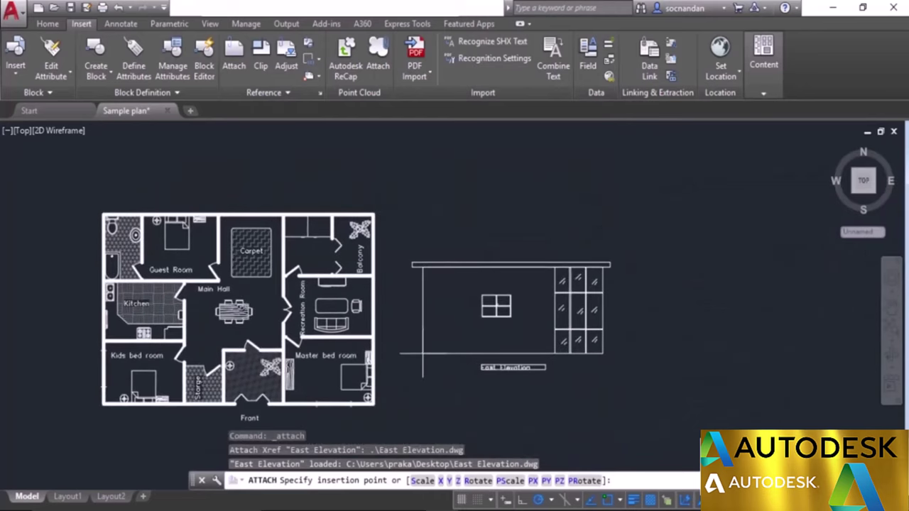
click(436, 353)
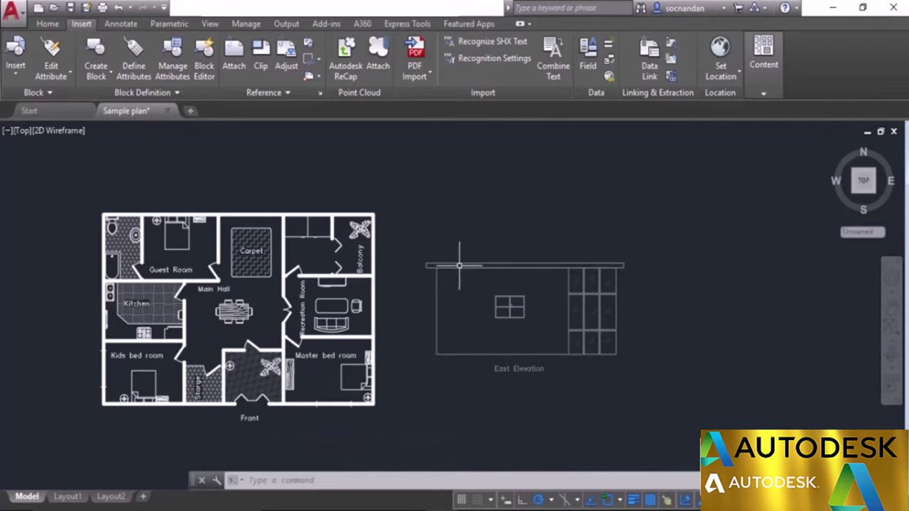
click(281, 92)
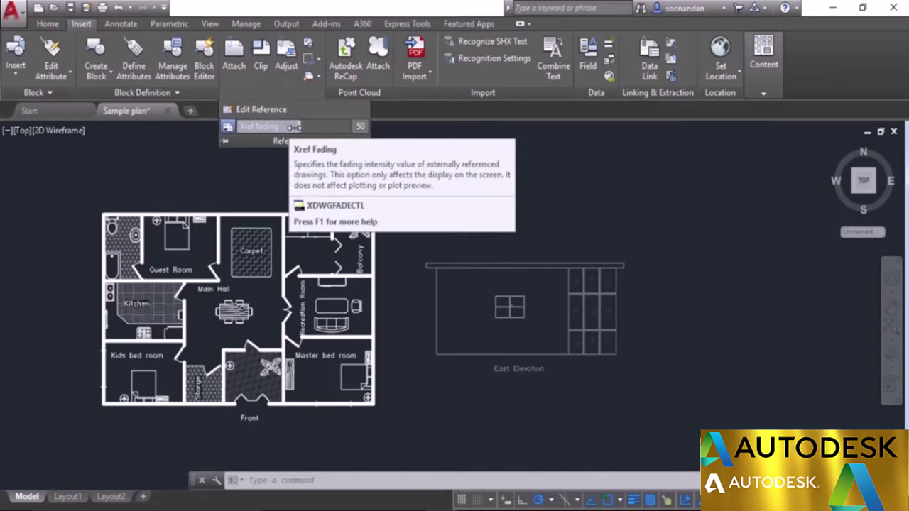
drag(289, 126, 306, 126)
drag(360, 126, 188, 132)
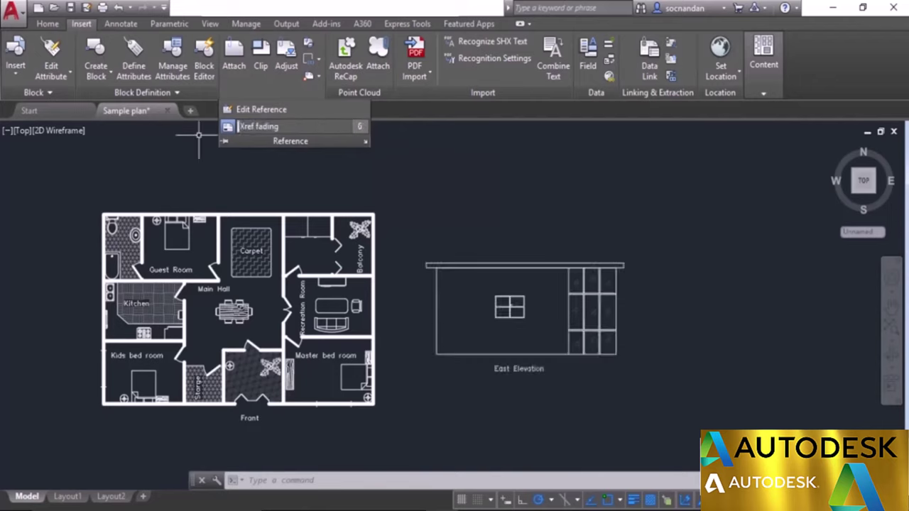
click(270, 91)
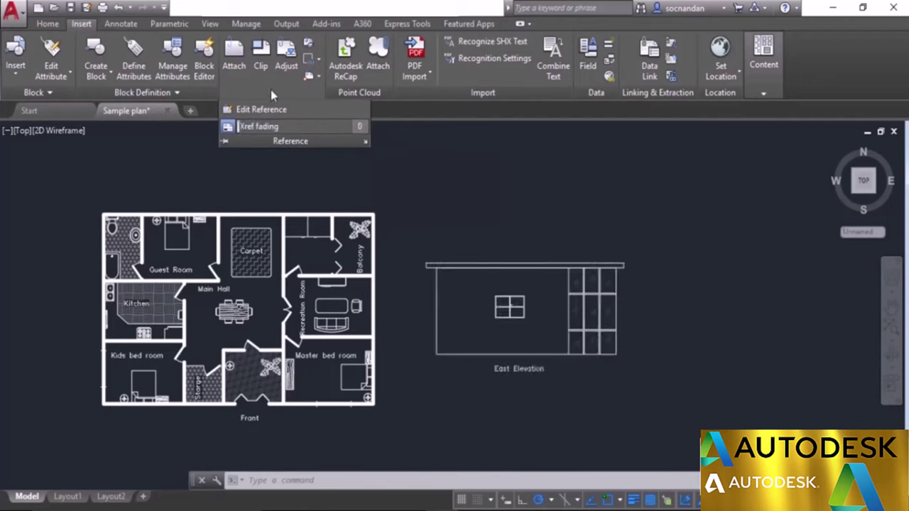
click(361, 125)
click(361, 126)
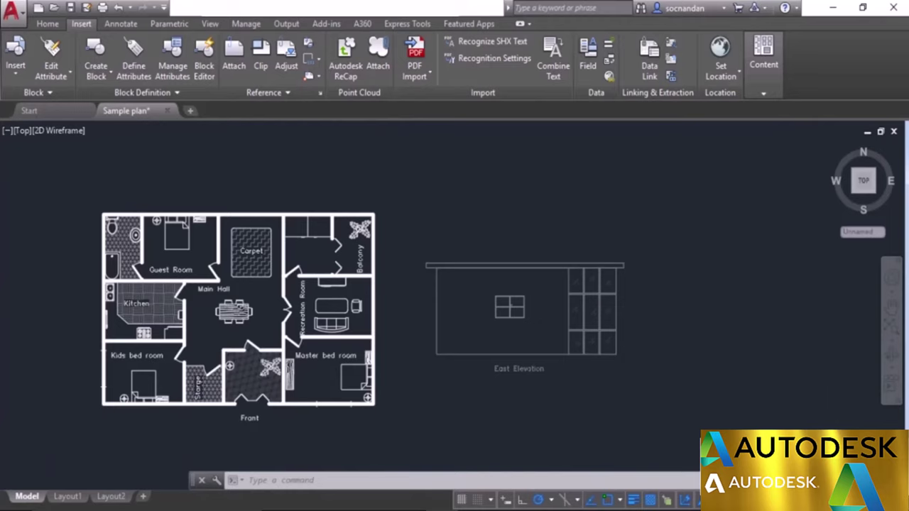
text(xr)
key(Return)
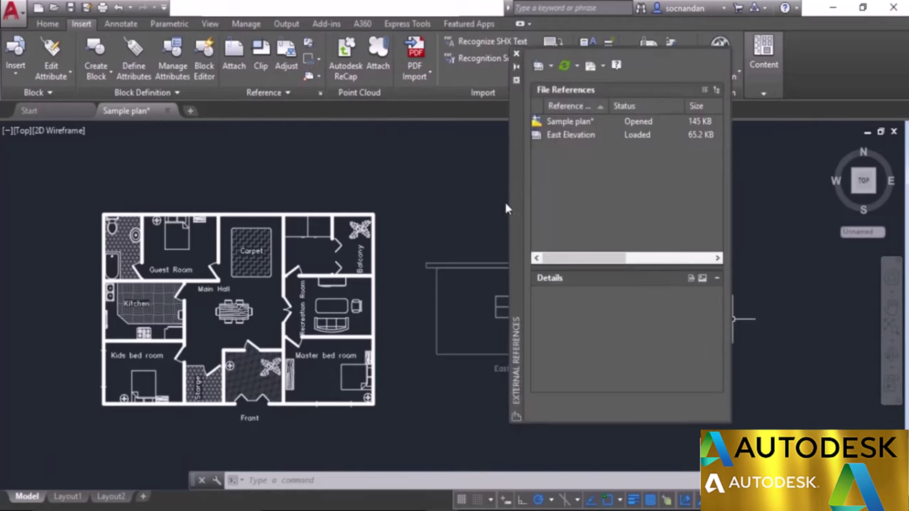
drag(506, 208, 369, 205)
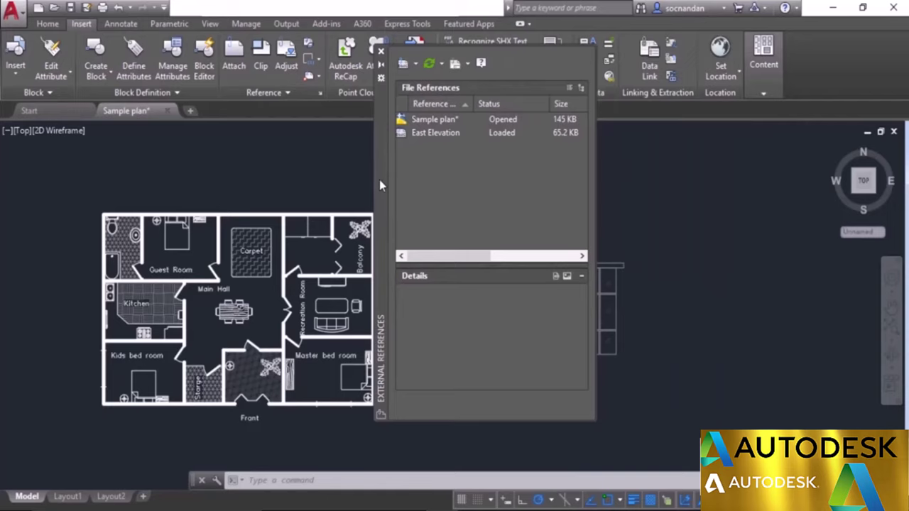
click(380, 51)
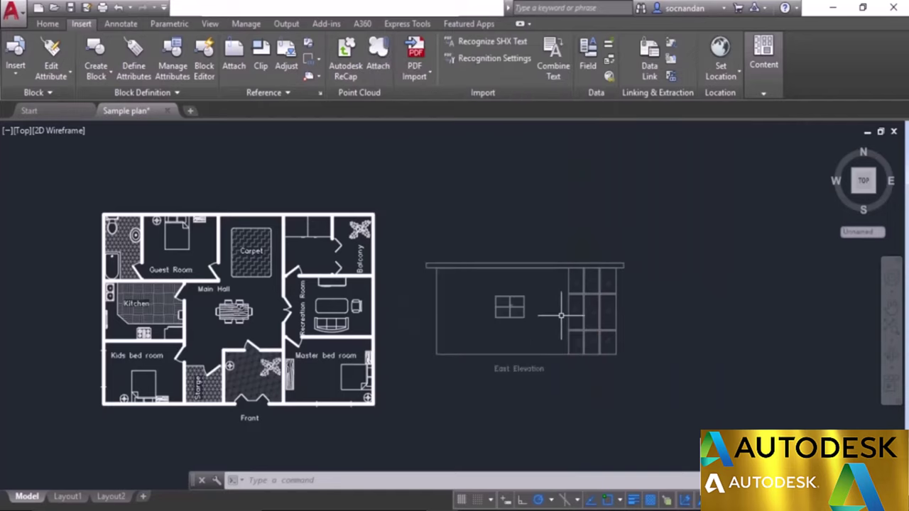
- Attach Front Elevation.dwg as a reference and place it right of East Elevation
click(240, 71)
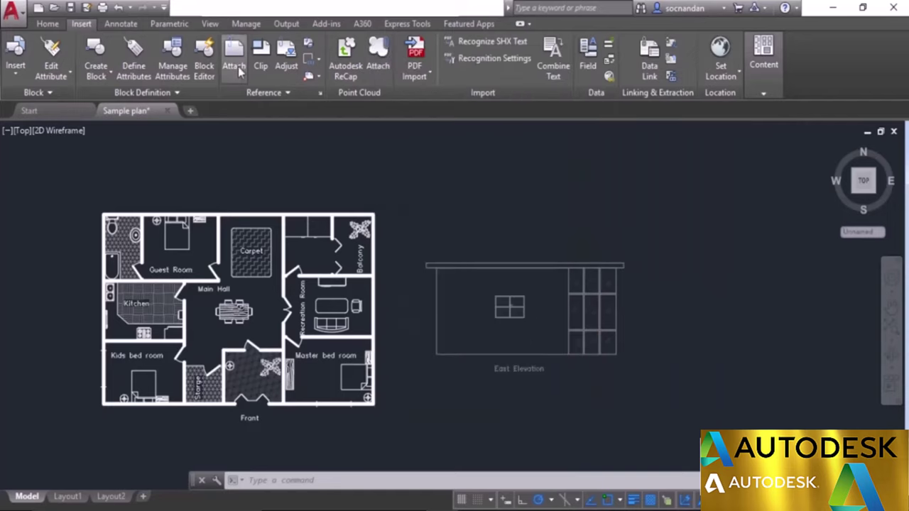
scroll(428, 277, down, 5)
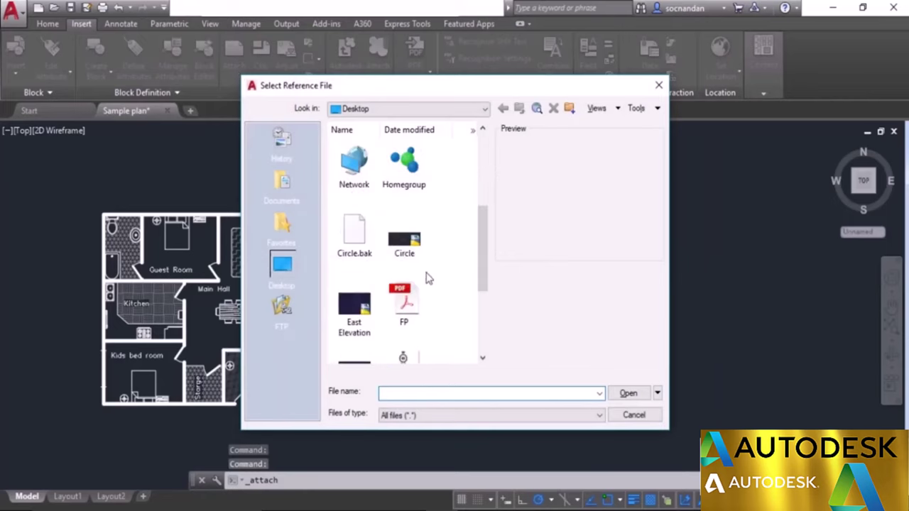
click(358, 291)
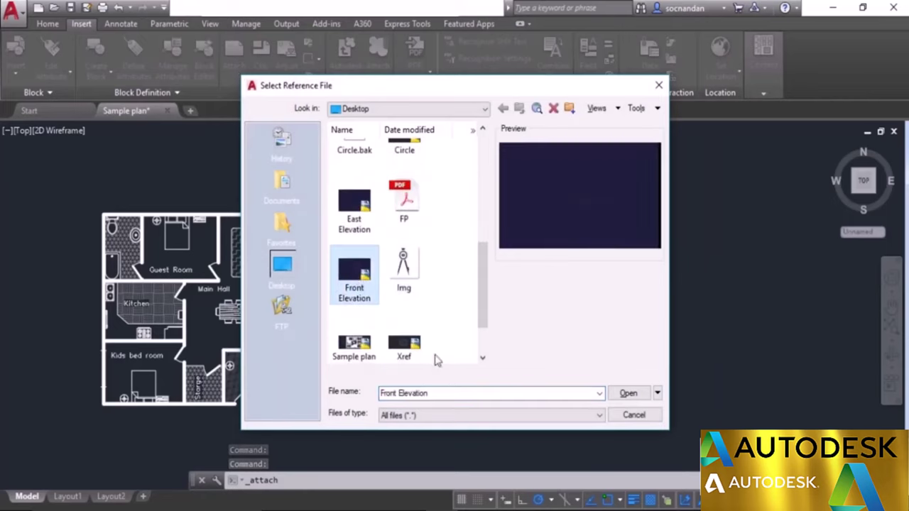
click(628, 393)
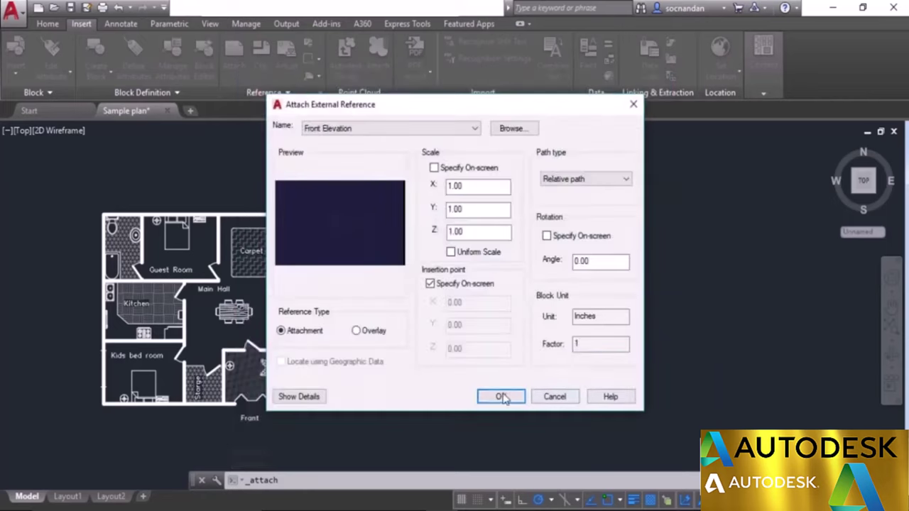
click(501, 398)
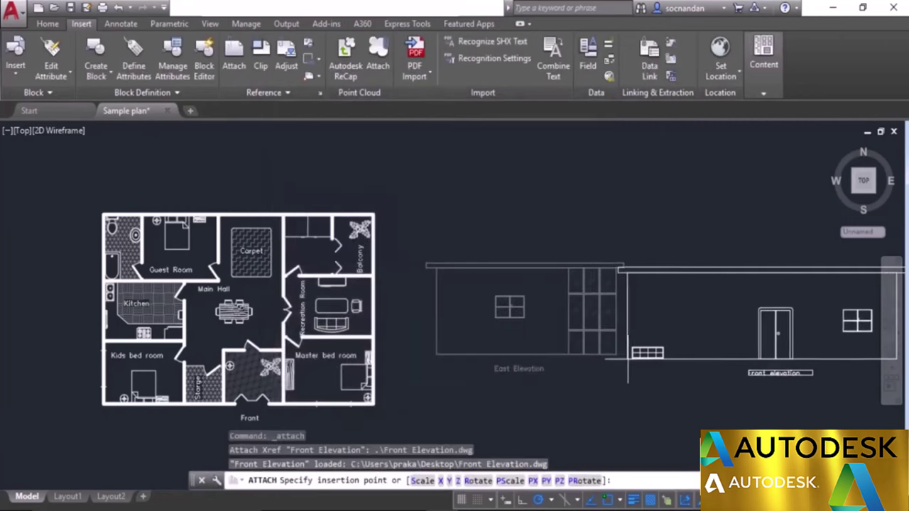
middle_drag(639, 365, 471, 355)
click(504, 351)
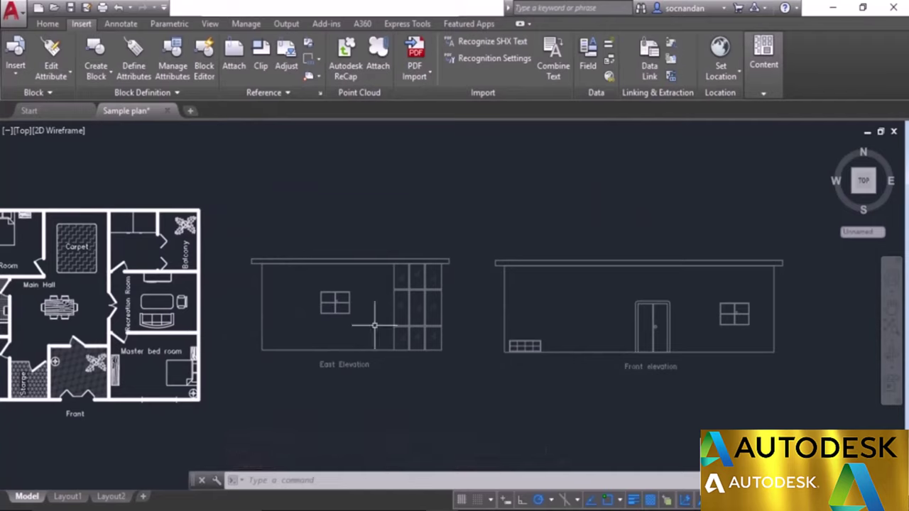
scroll(472, 325, down, 2)
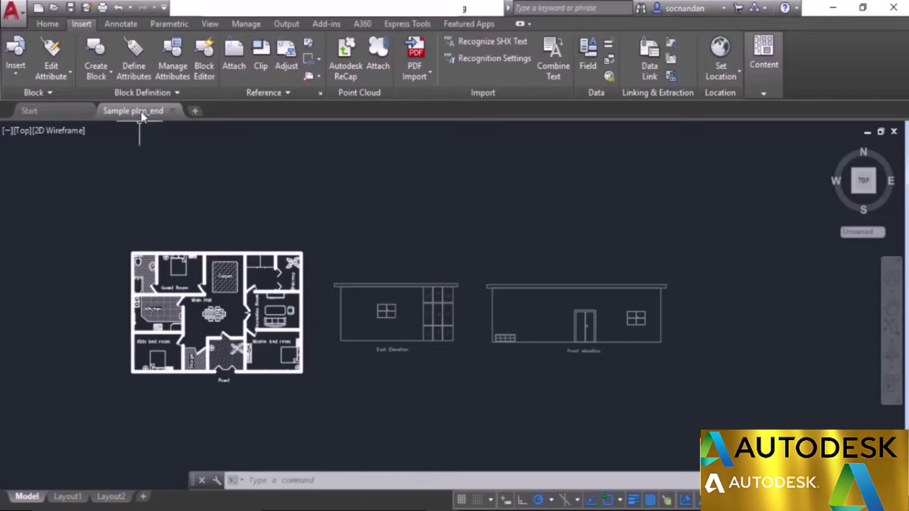
- Expand the Insert tab's Reference panel and start Edit Reference (REFEDIT)
mouse_move(140, 117)
click(287, 93)
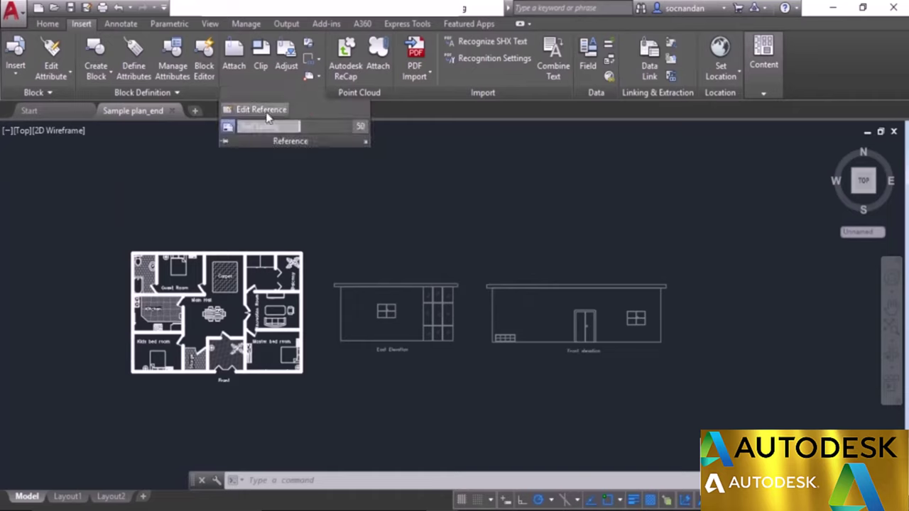
click(267, 117)
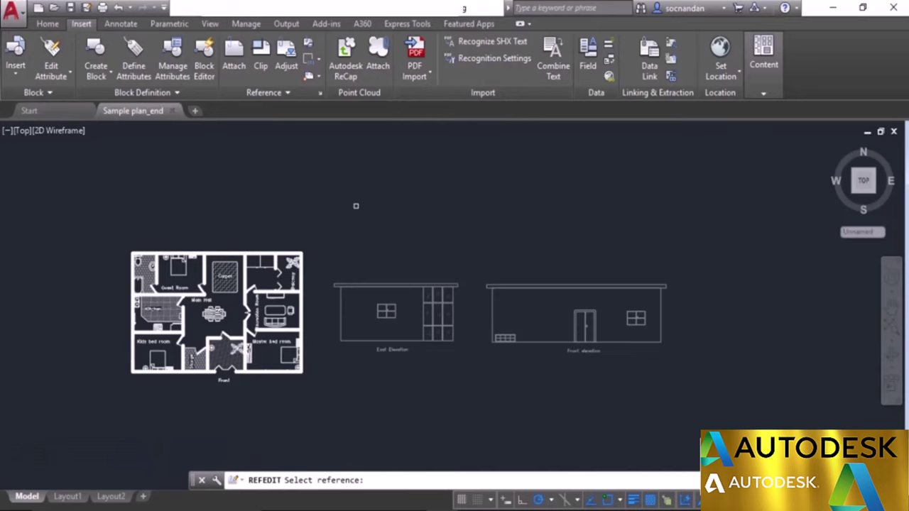
- Select the East Elevation xref and confirm Reference Edit to edit it in place
click(414, 285)
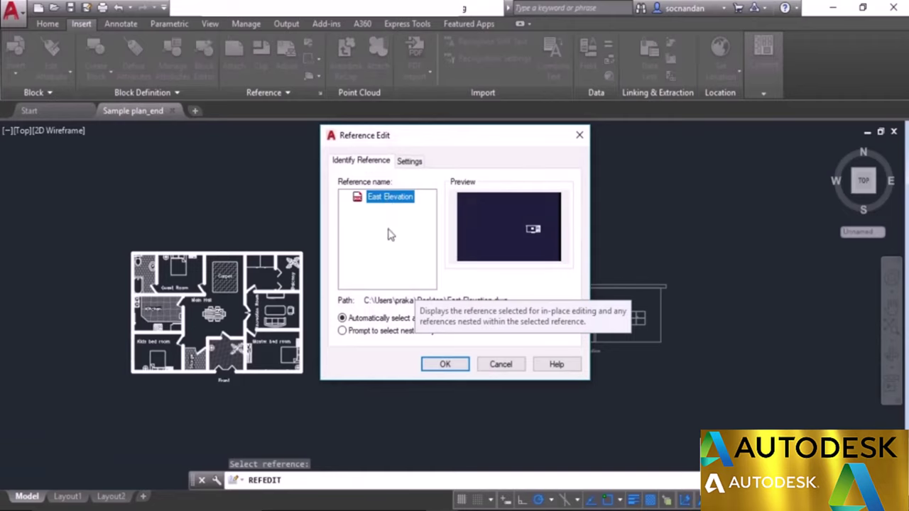
click(436, 362)
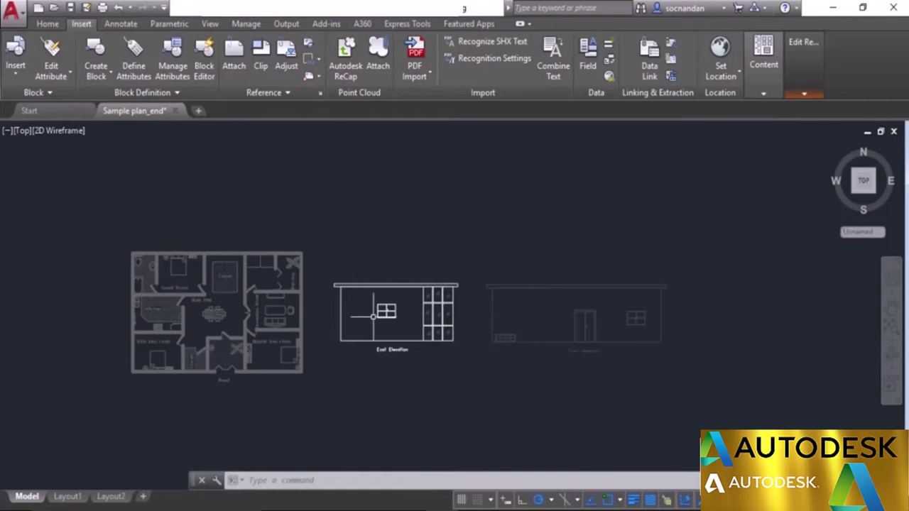
- Draw a small circle at the centre of the East Elevation's four-pane window
scroll(373, 316, up, 2)
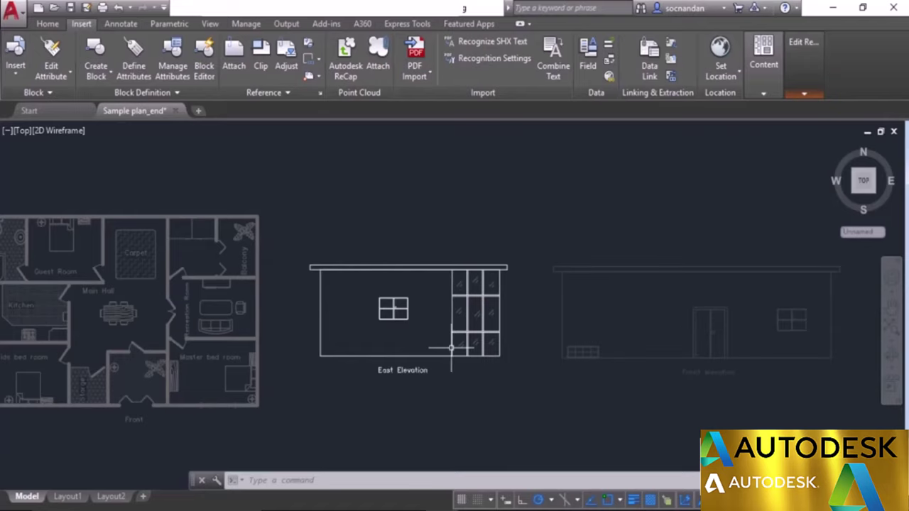
scroll(388, 309, up, 3)
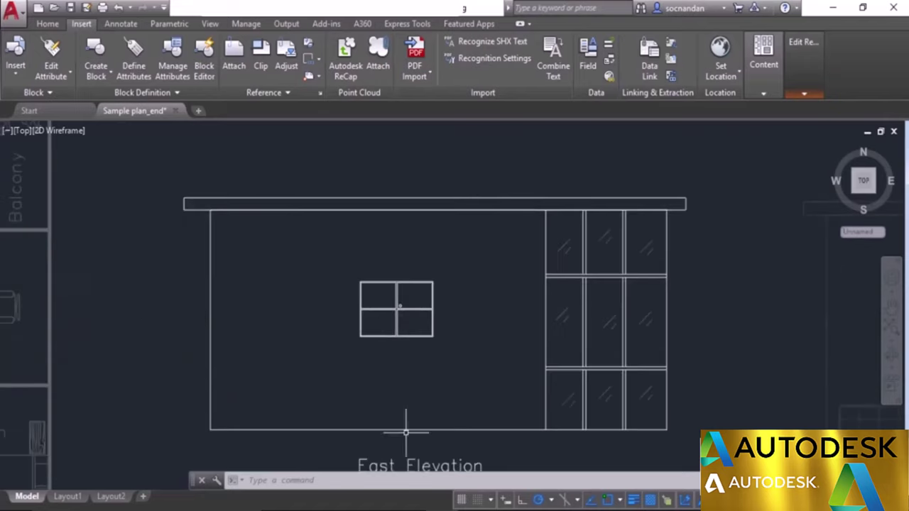
scroll(409, 284, up, 5)
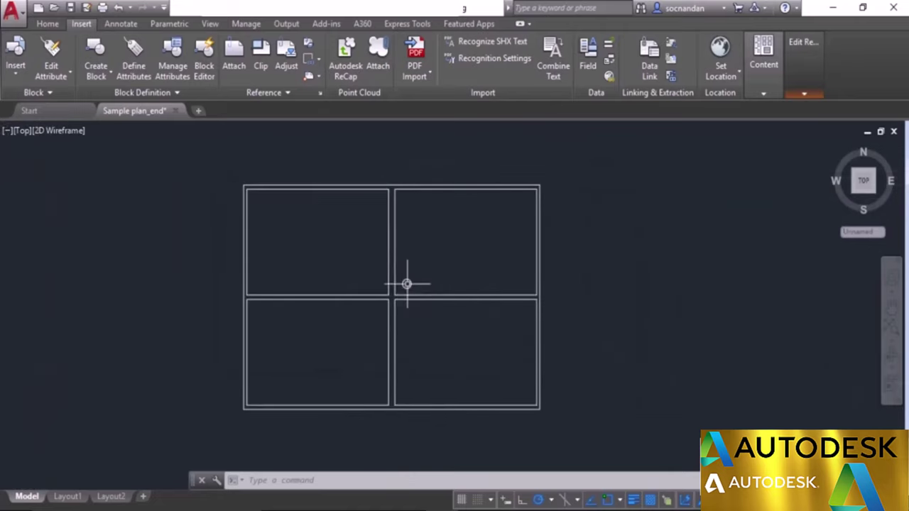
click(48, 24)
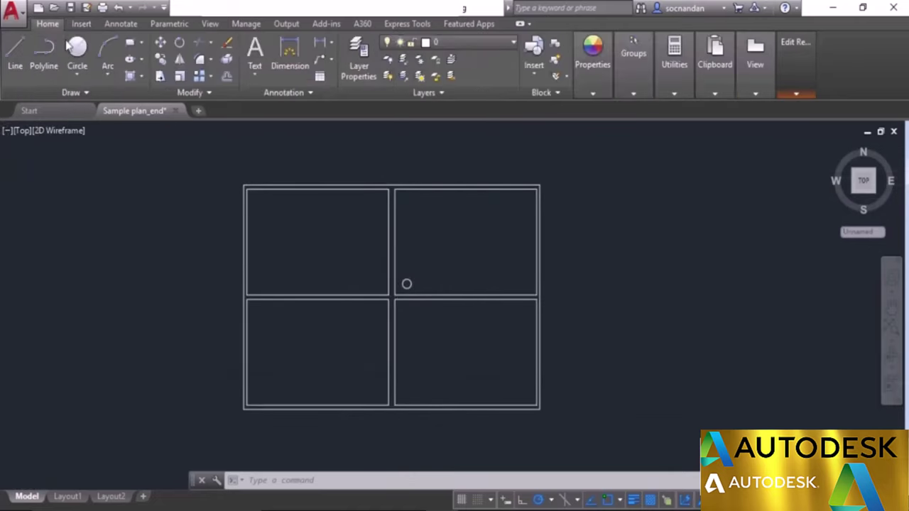
click(77, 51)
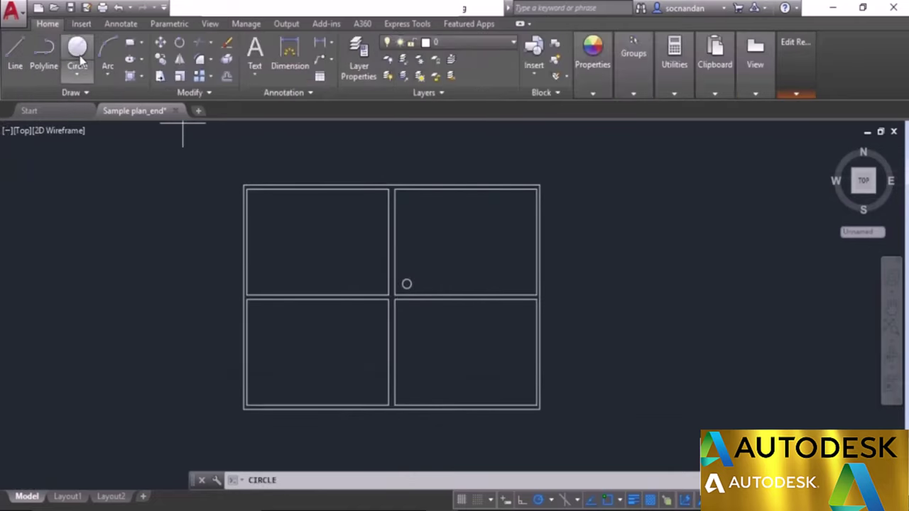
scroll(404, 282, up, 4)
click(404, 281)
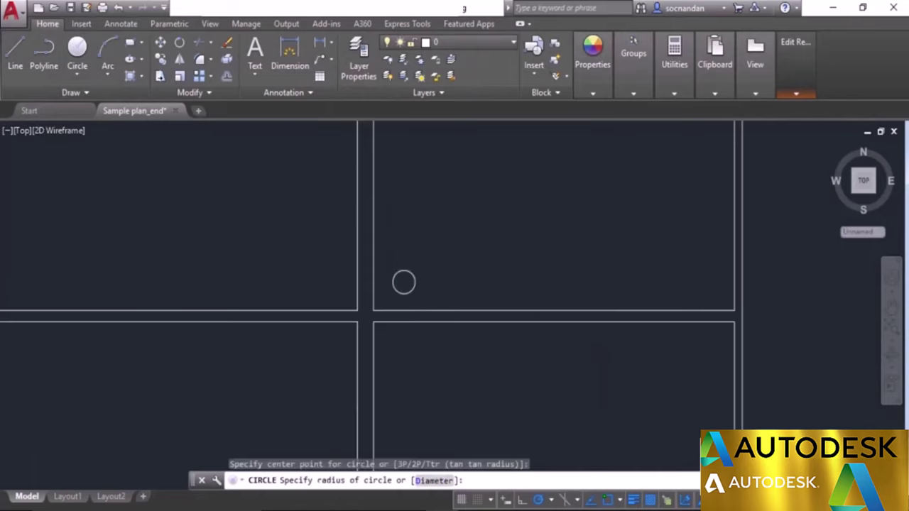
click(424, 281)
- Zoom back out and expand the Edit Reference panel options
scroll(462, 260, down, 2)
scroll(465, 260, down, 6)
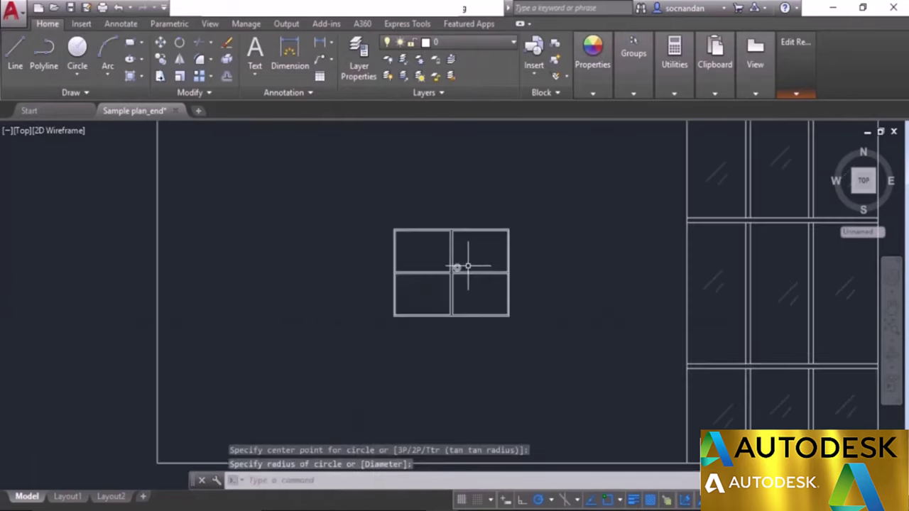
scroll(463, 281, down, 2)
scroll(469, 275, down, 2)
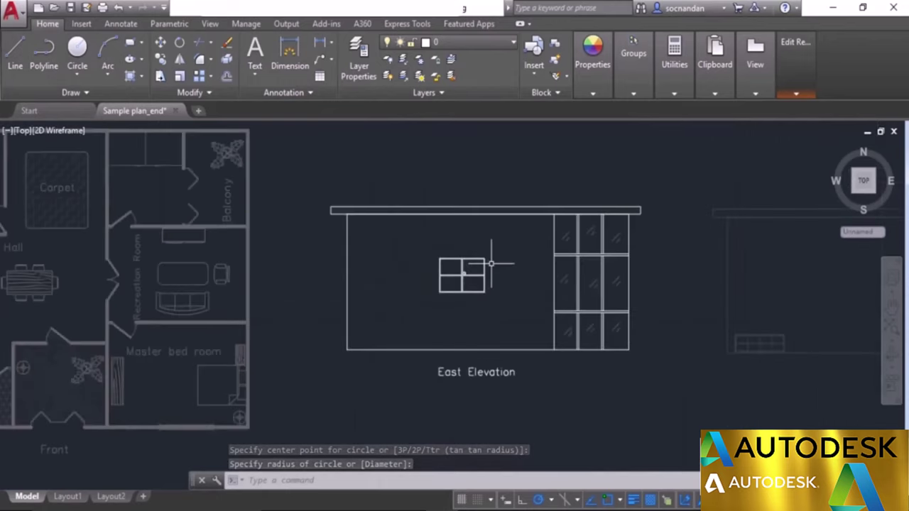
click(796, 71)
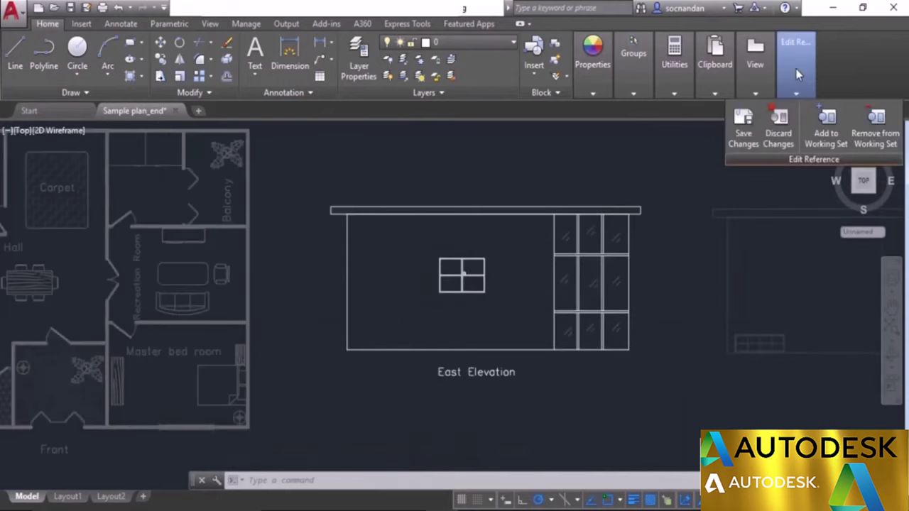
- Save the in-place edits back to the East Elevation reference, confirming the redefinition
click(742, 124)
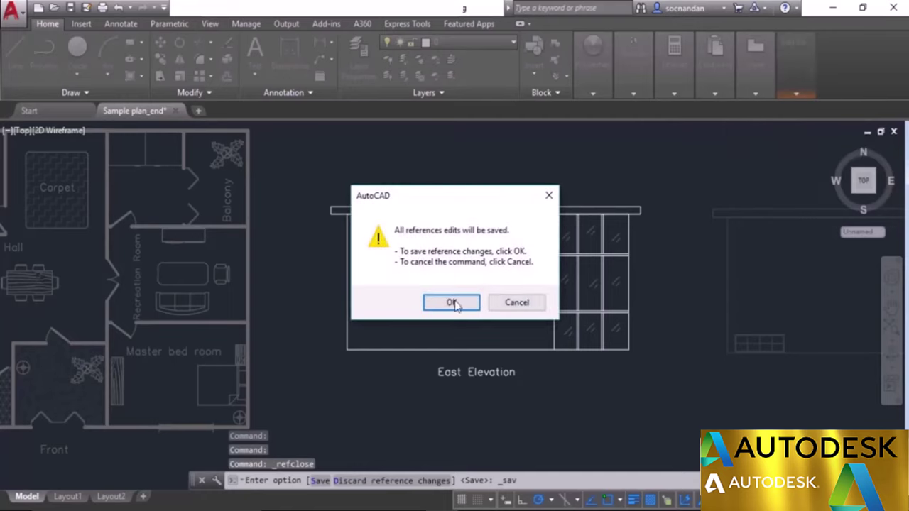
click(451, 304)
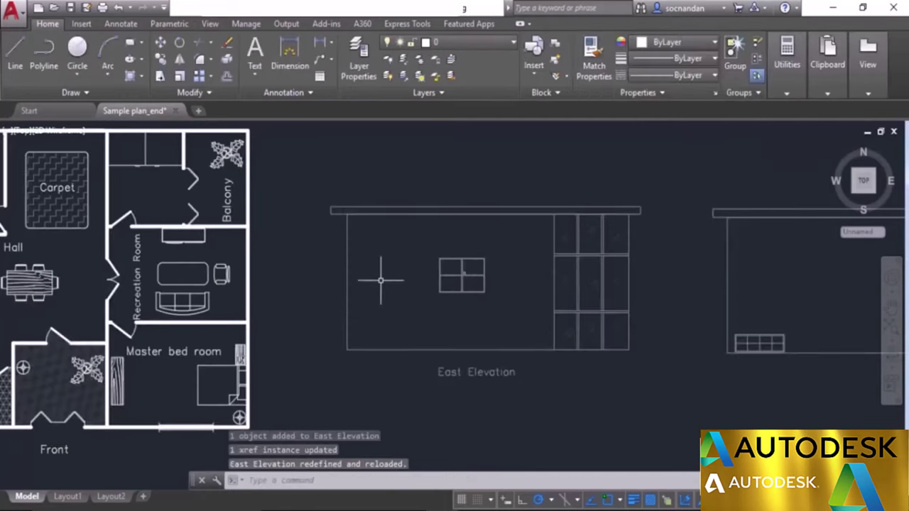
scroll(450, 333, down, 2)
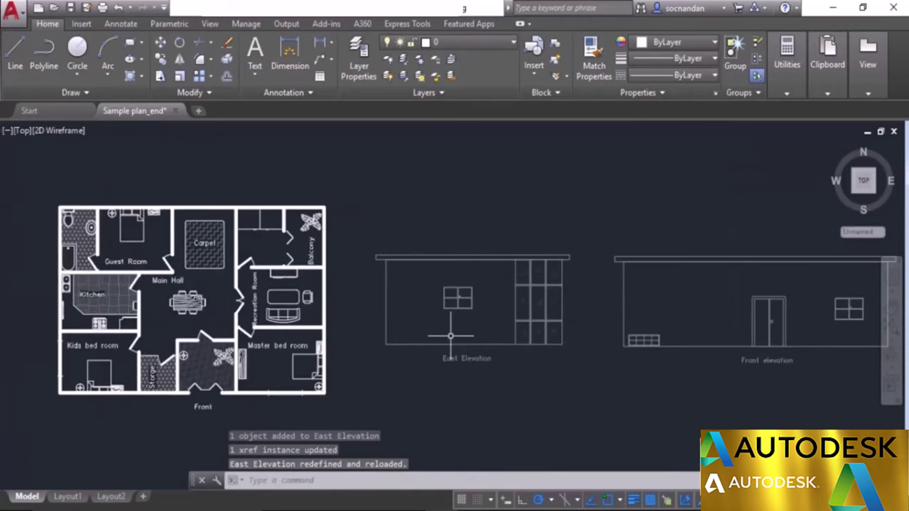
- Centre both elevations in the view and select the Front Elevation reference
click(839, 6)
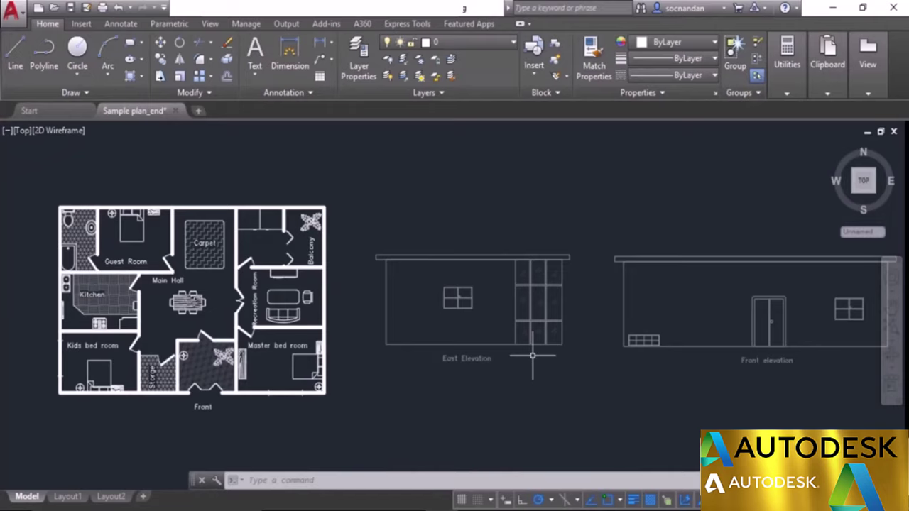
middle_drag(532, 356, 304, 359)
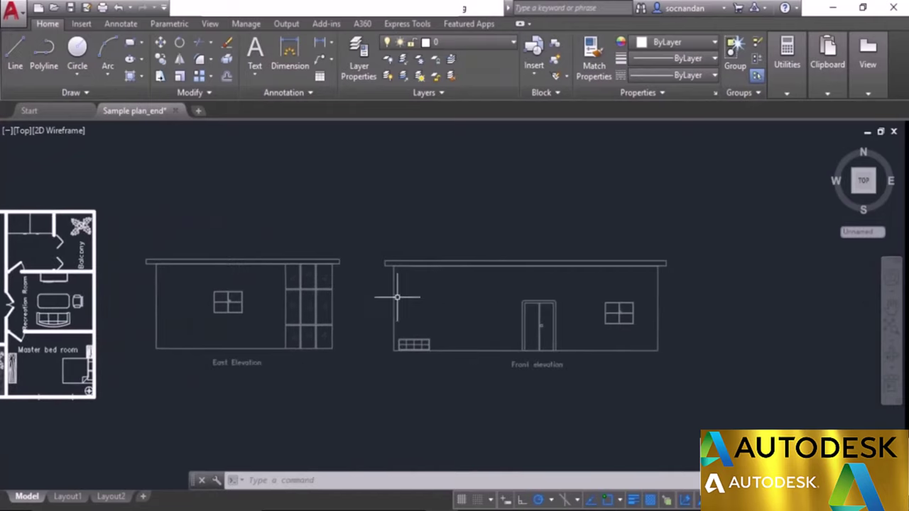
click(459, 265)
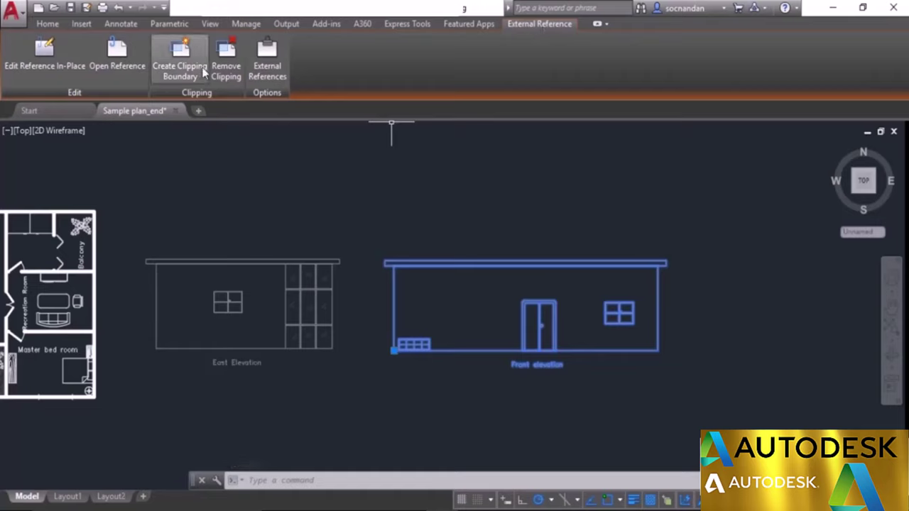
click(63, 64)
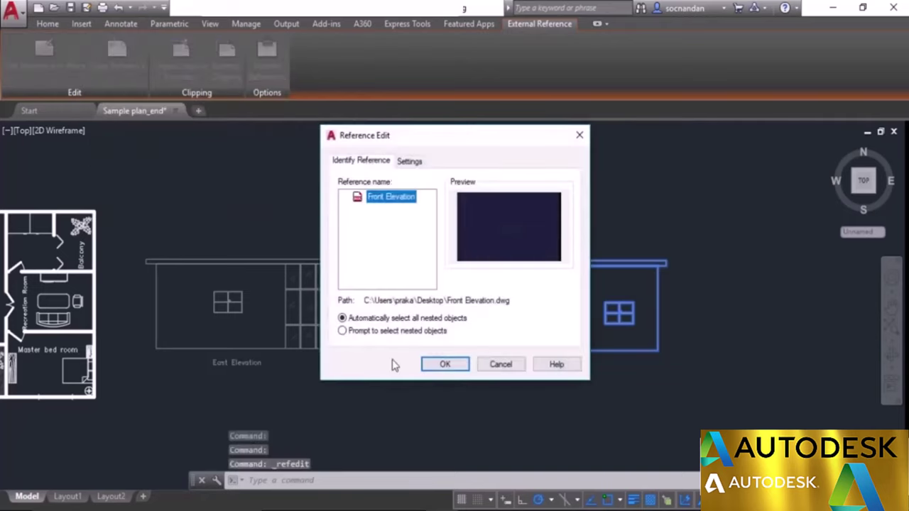
click(442, 364)
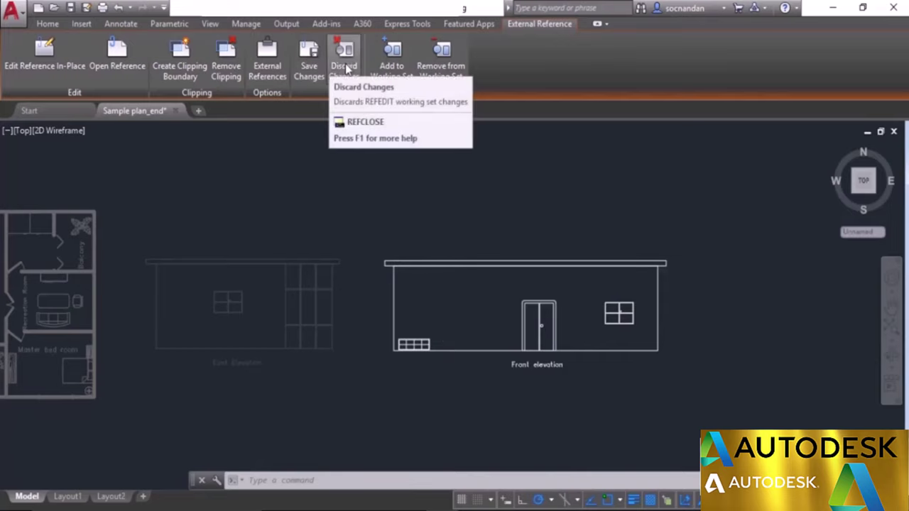
click(309, 54)
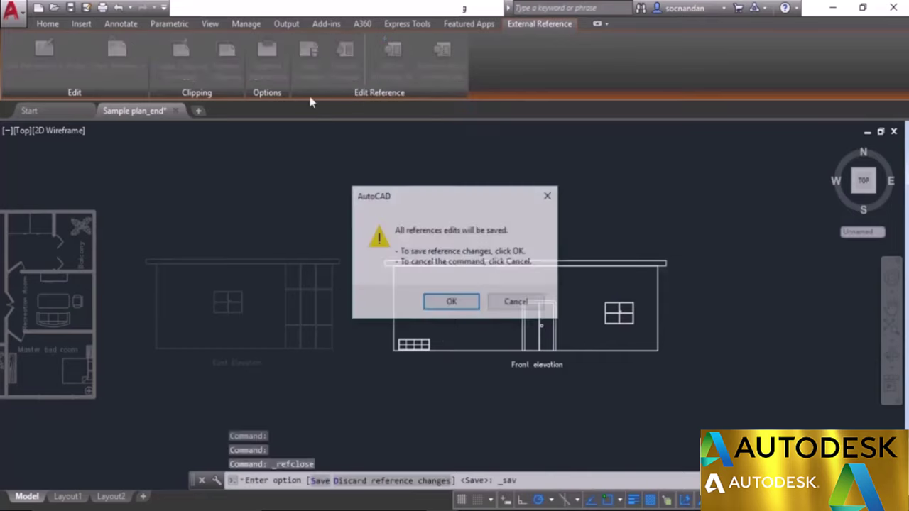
click(452, 303)
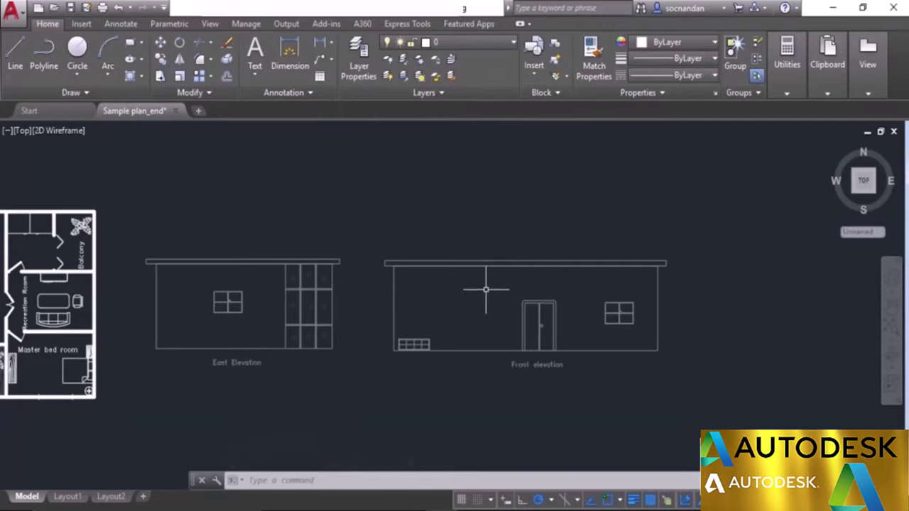
click(490, 264)
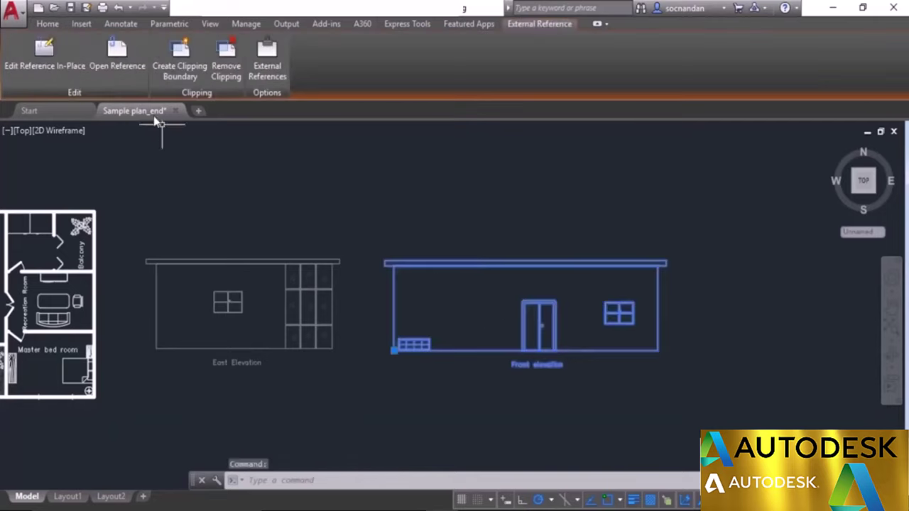
- Open the Front Elevation reference as its own drawing in a maximized window
click(122, 55)
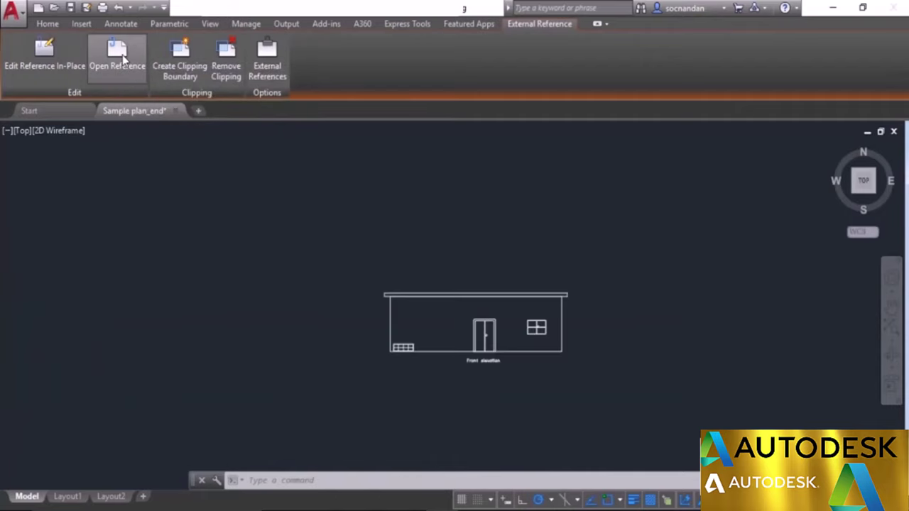
mouse_move(209, 111)
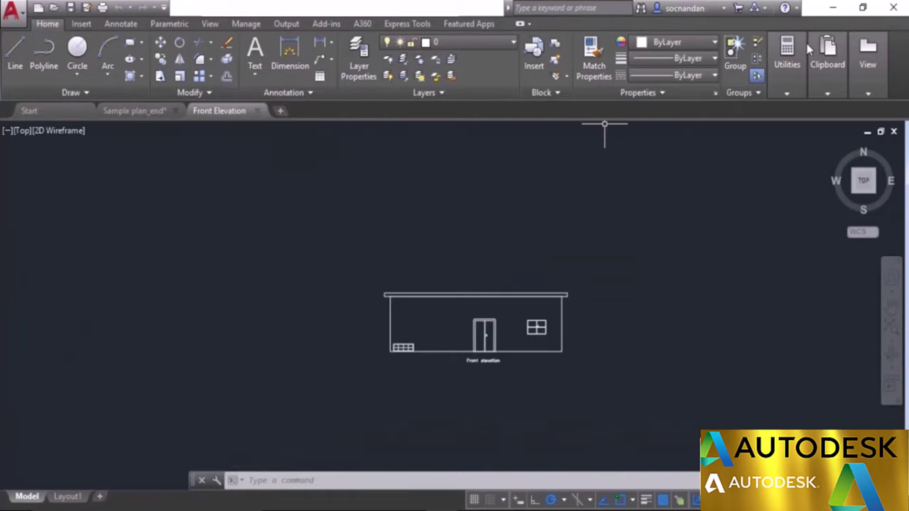
click(832, 8)
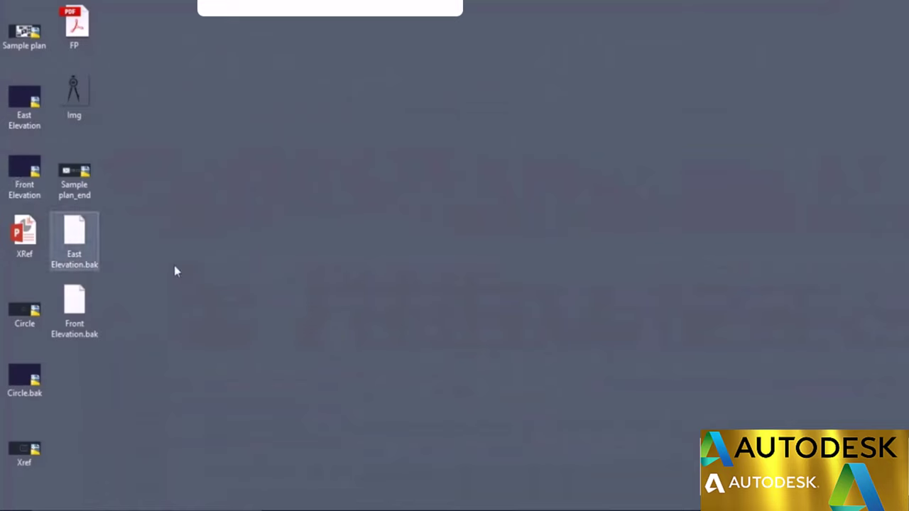
mouse_move(443, 505)
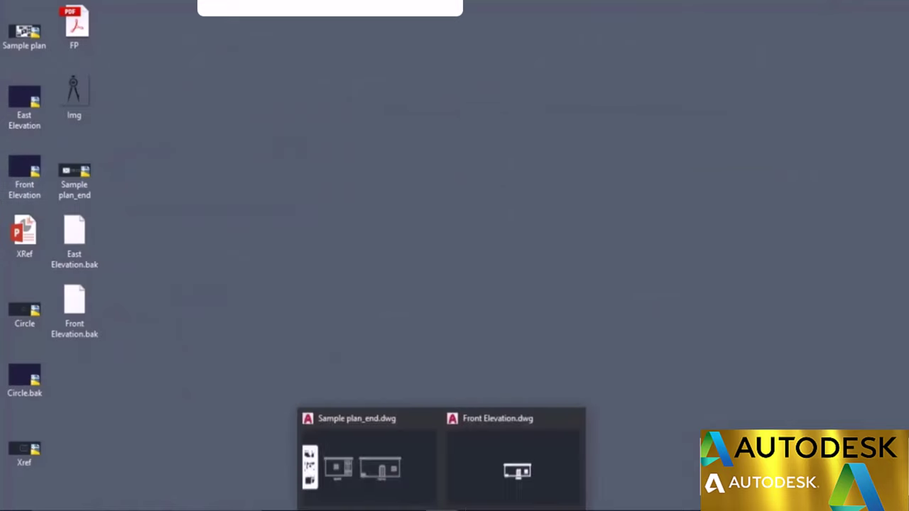
click(496, 471)
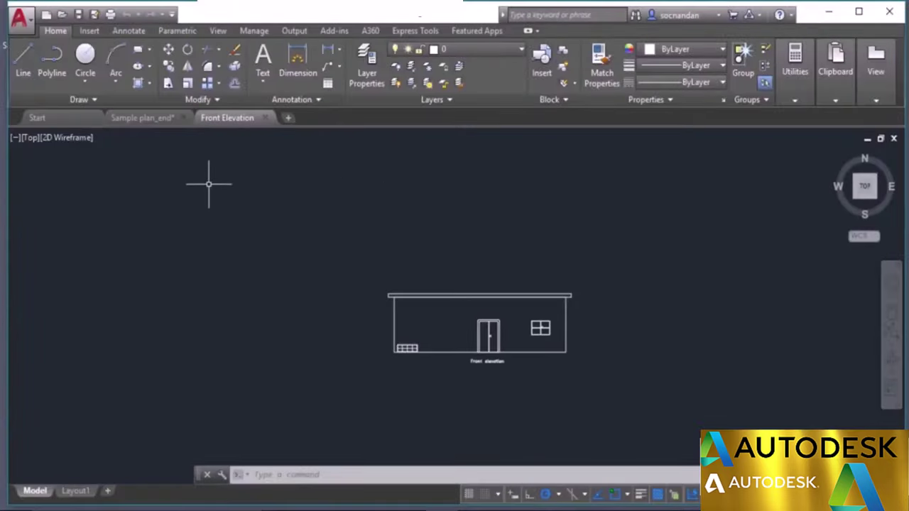
click(857, 13)
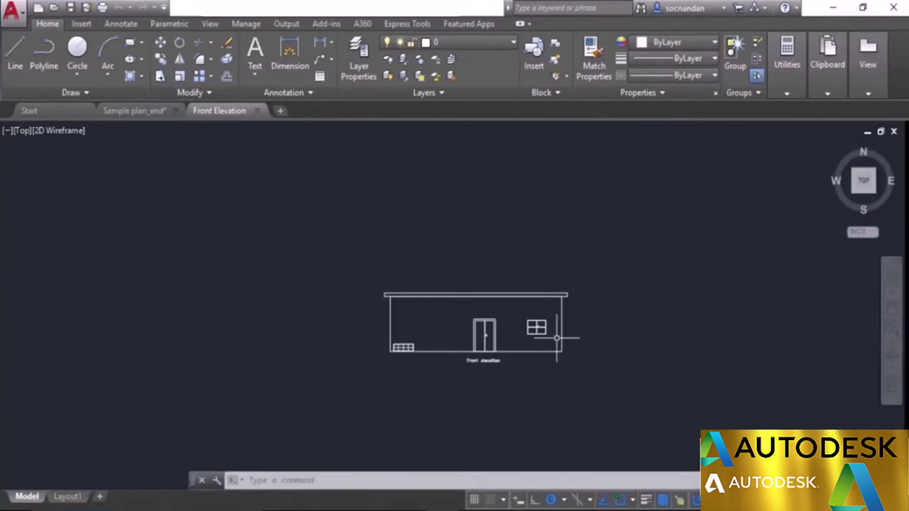
- Draw a small door-knob circle on the Front Elevation door and save the drawing
scroll(503, 341, up, 4)
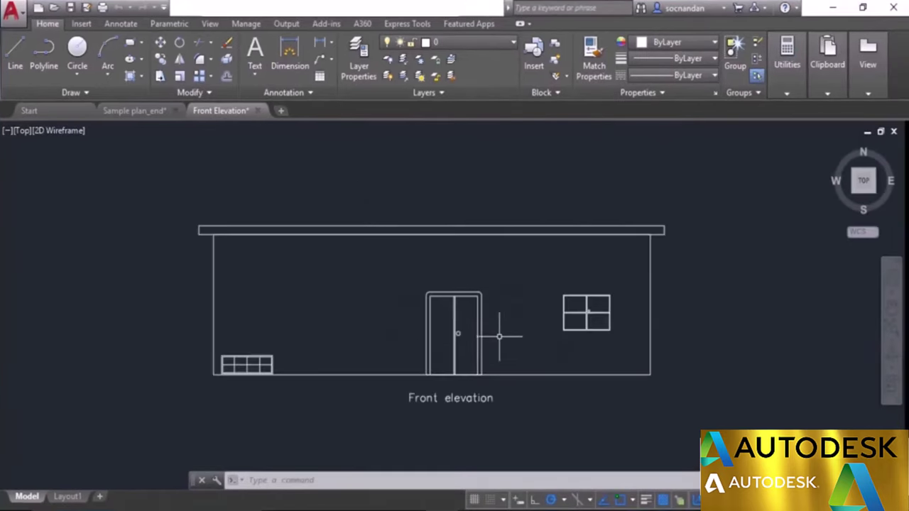
click(77, 50)
scroll(460, 335, up, 8)
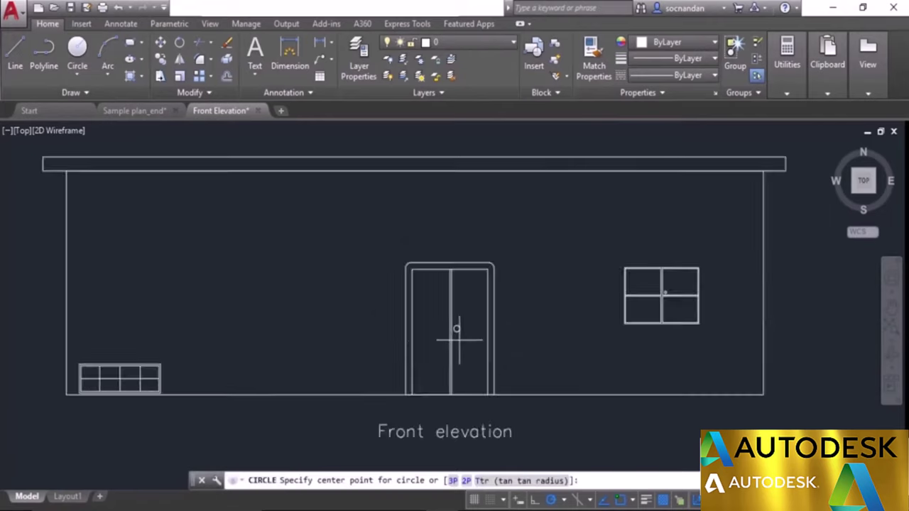
click(445, 304)
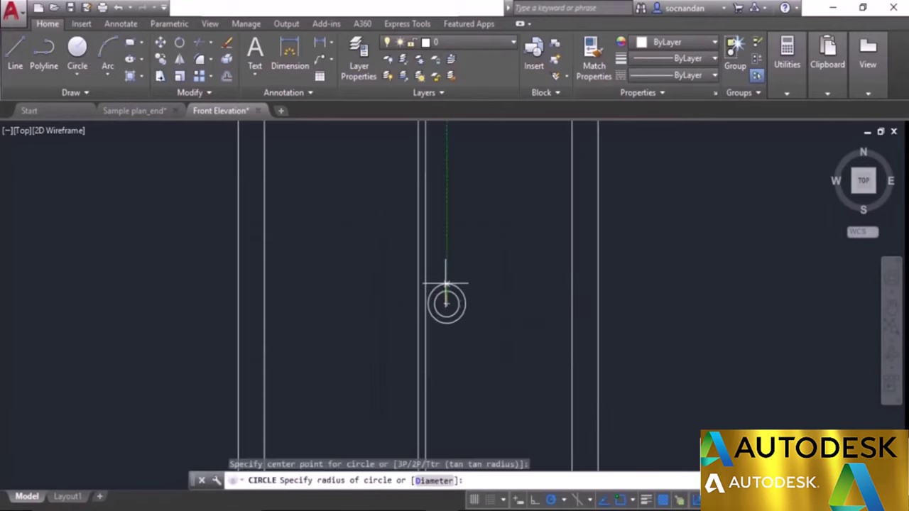
click(445, 285)
scroll(510, 294, down, 4)
scroll(509, 294, down, 4)
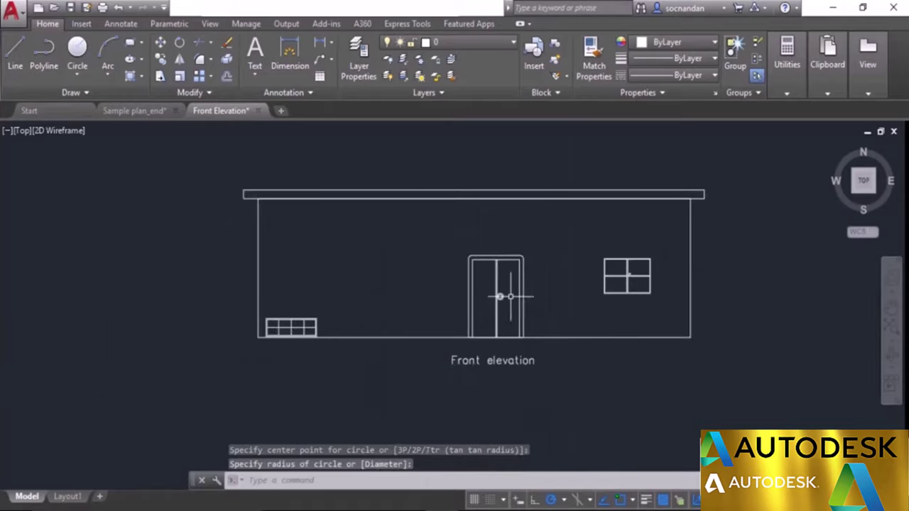
middle_drag(538, 252, 509, 306)
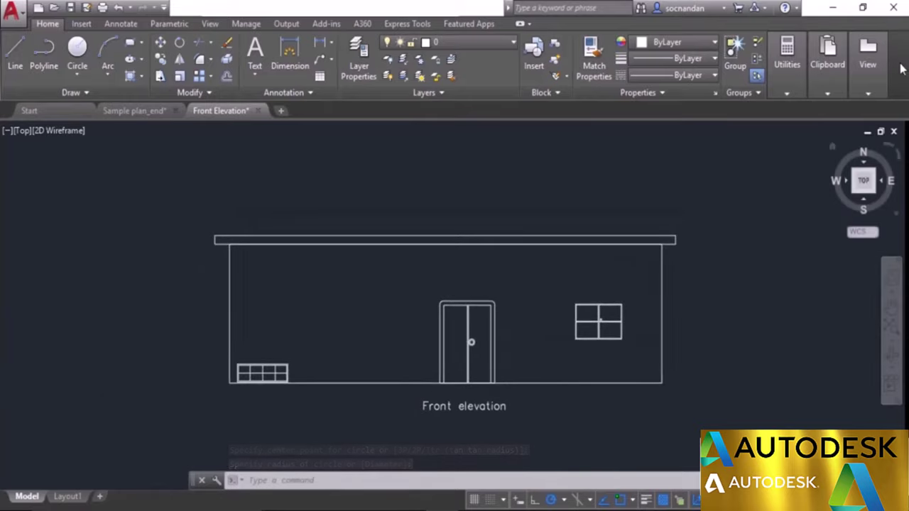
click(70, 8)
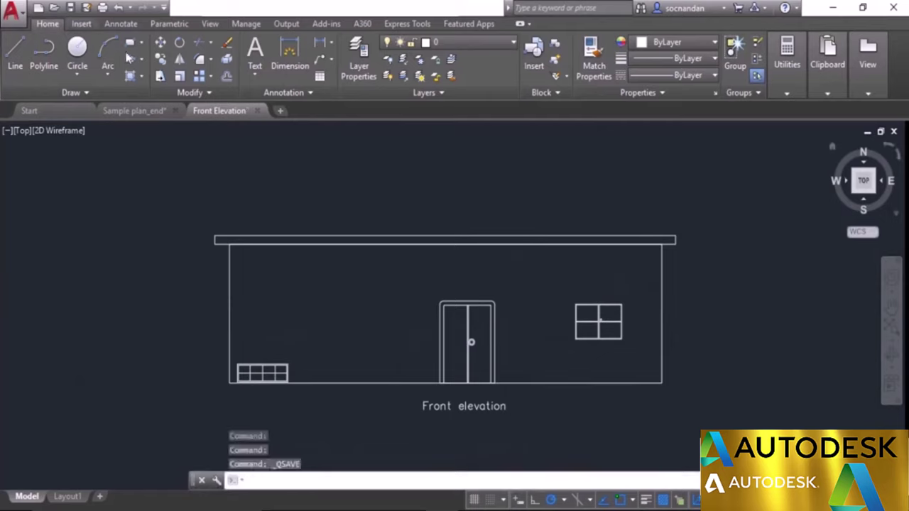
- Close the Front Elevation tab, reload its xref in Sample plan_end, and view the East Elevation
click(258, 112)
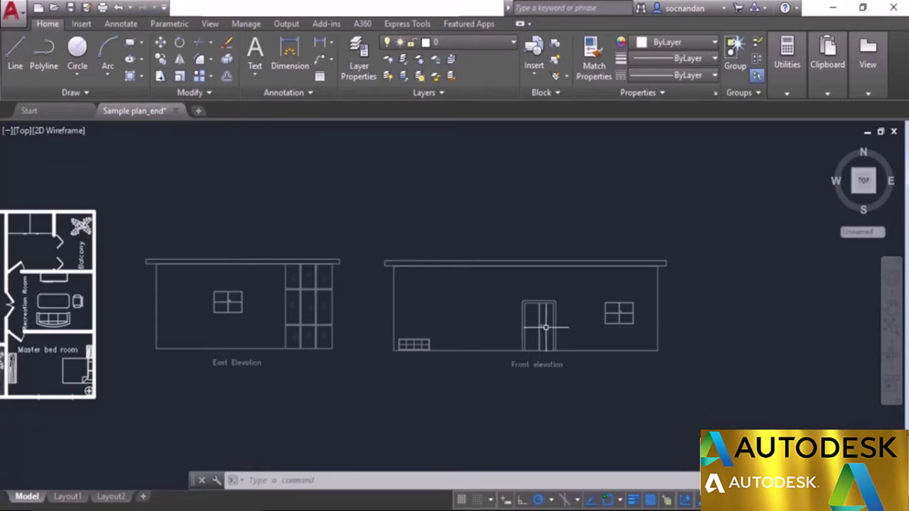
scroll(544, 318, up, 5)
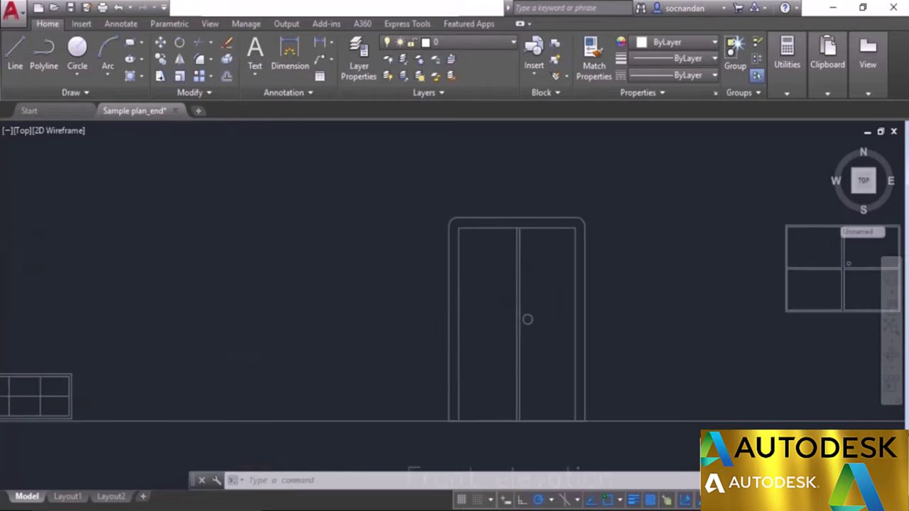
click(795, 454)
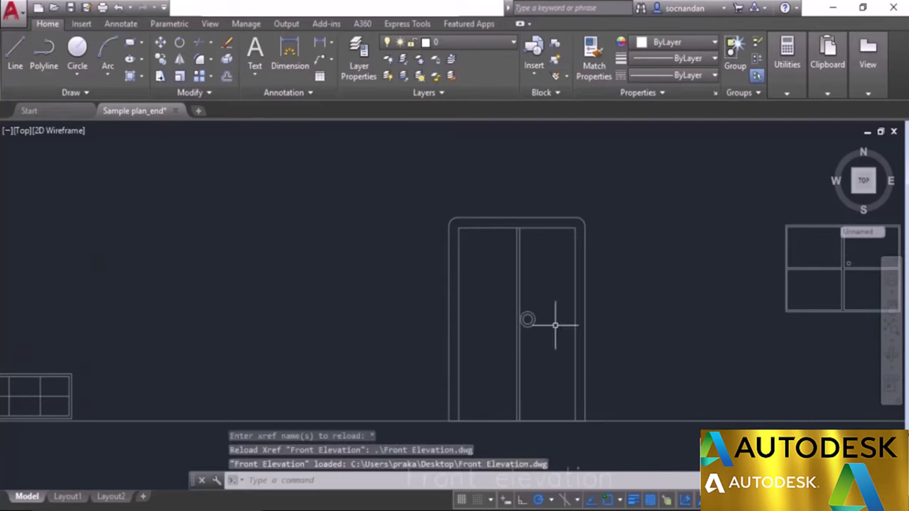
scroll(538, 320, down, 6)
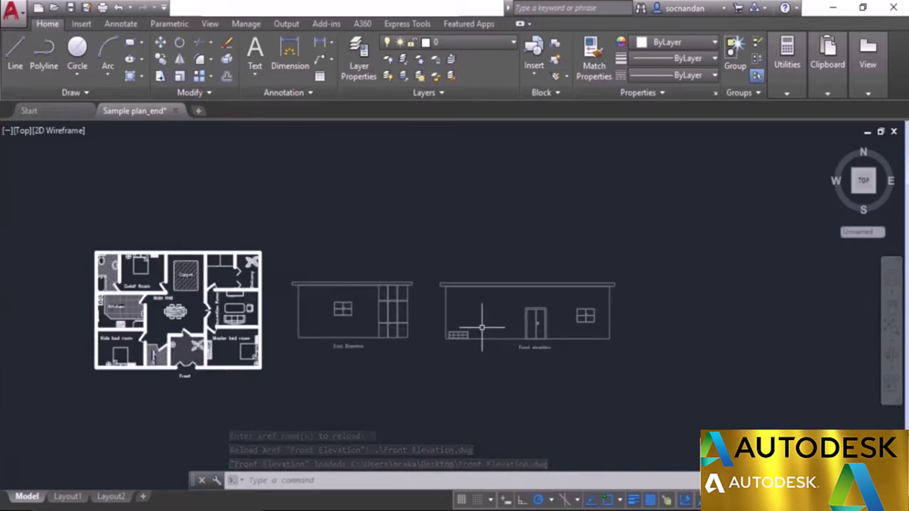
middle_drag(480, 324, 527, 318)
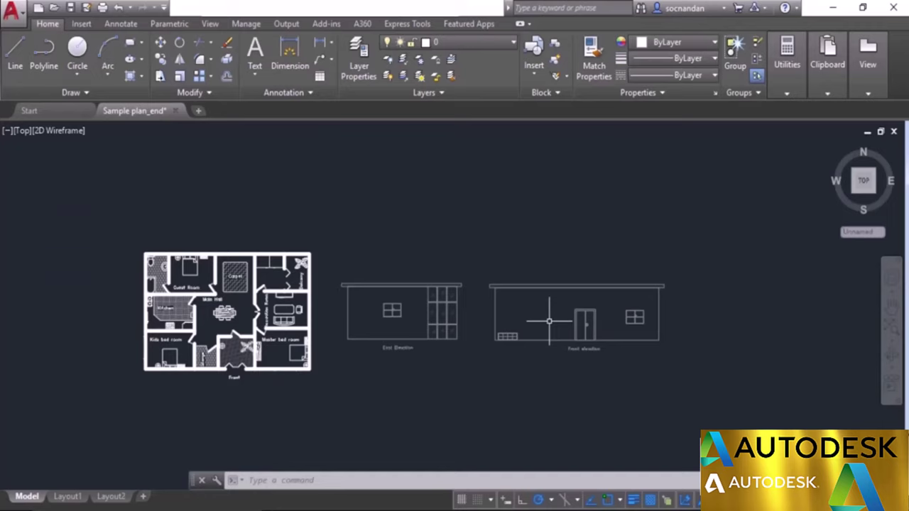
scroll(420, 310, up, 2)
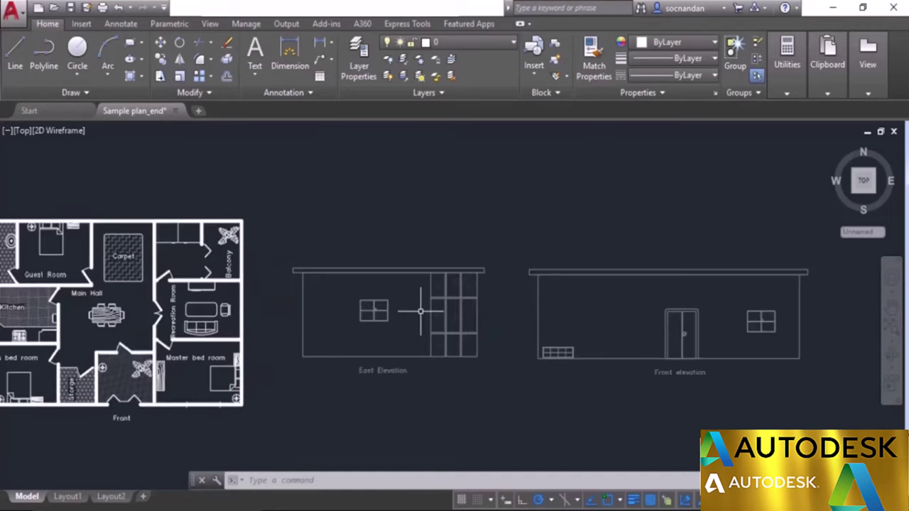
scroll(420, 311, up, 2)
middle_drag(442, 330, 497, 314)
scroll(469, 322, up, 2)
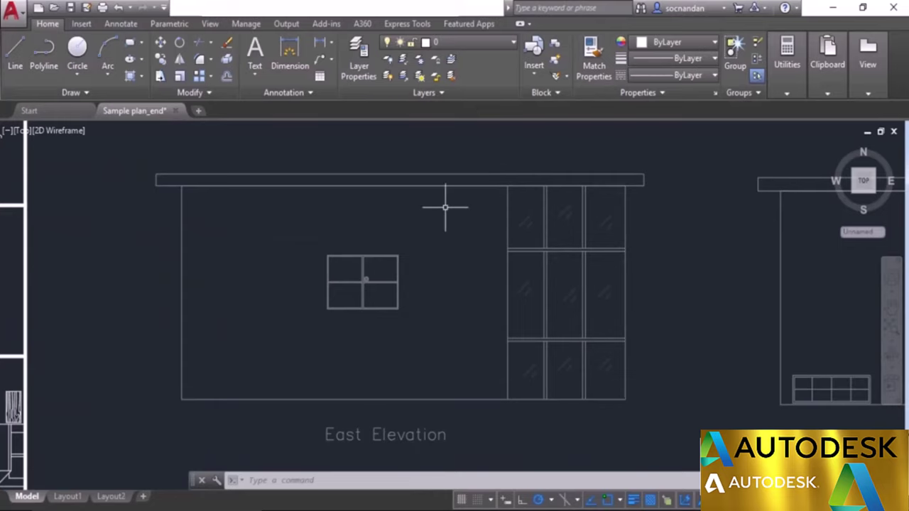
- Clip the East Elevation xref with a new rectangular boundary around its glazed panels
click(85, 26)
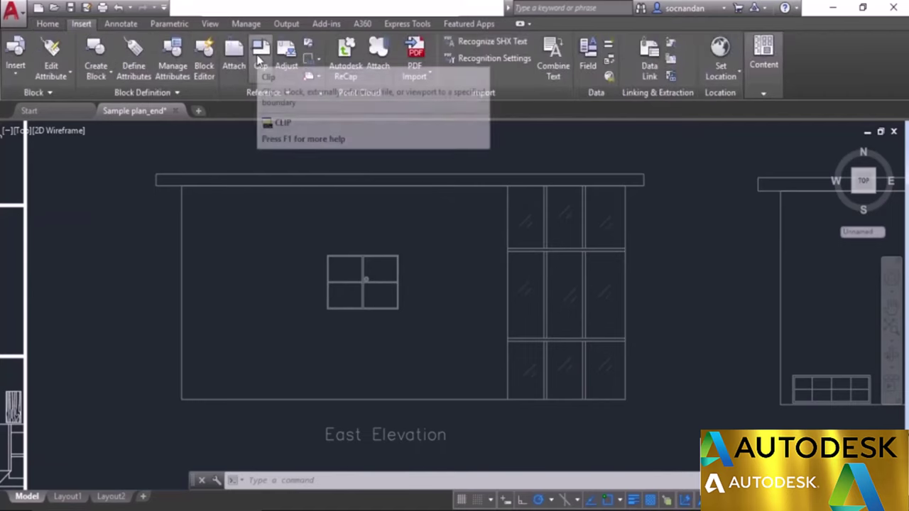
click(260, 57)
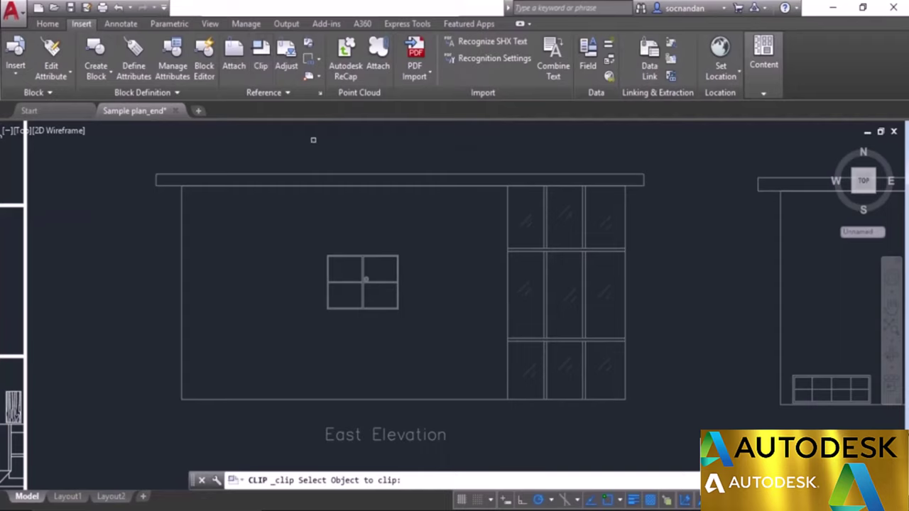
click(348, 174)
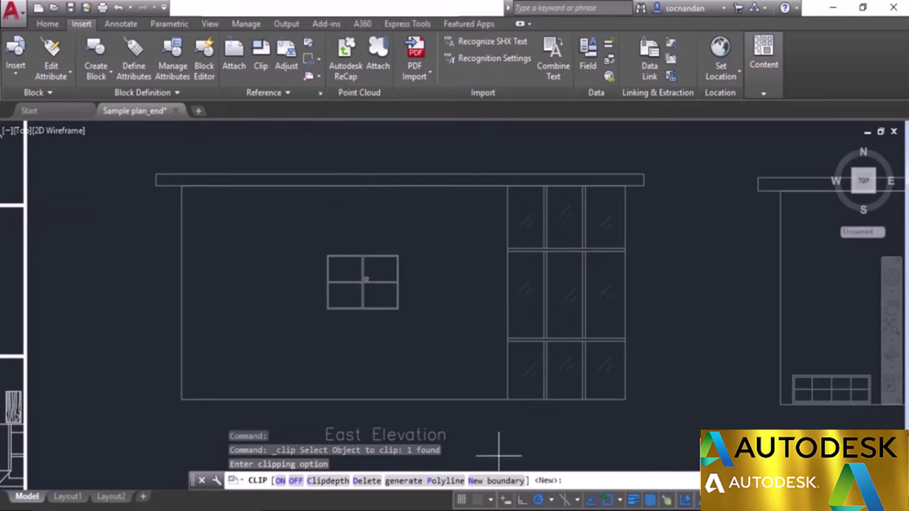
key(Return)
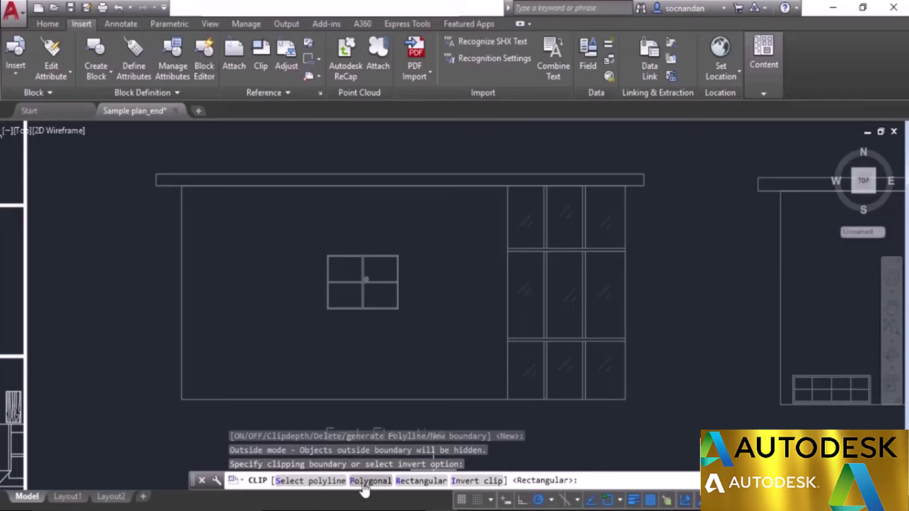
click(418, 481)
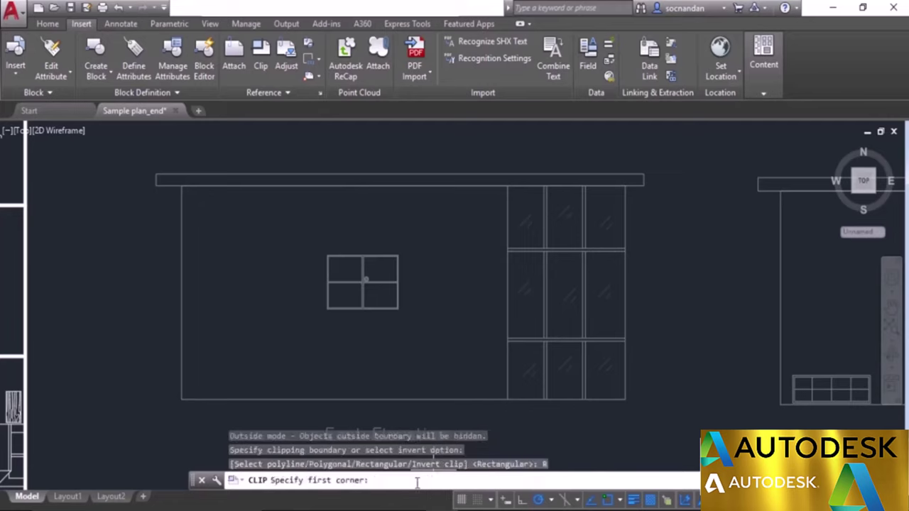
click(482, 155)
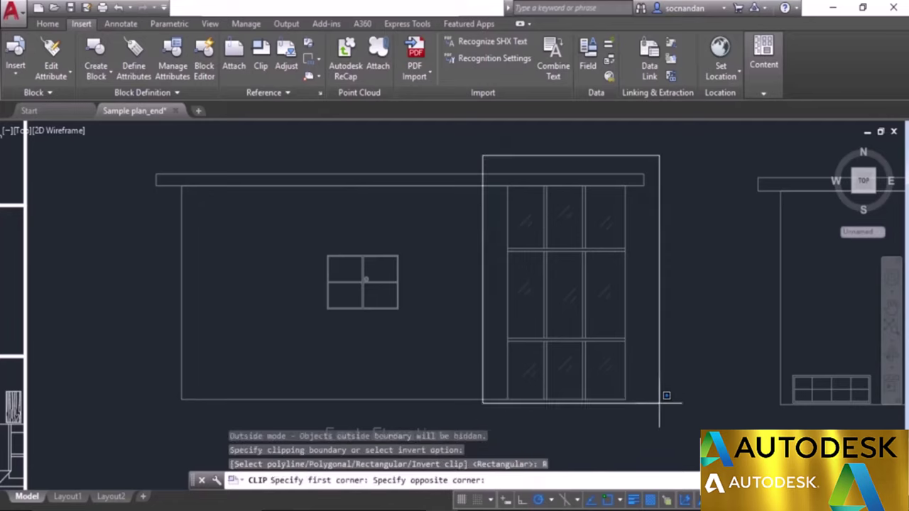
click(661, 425)
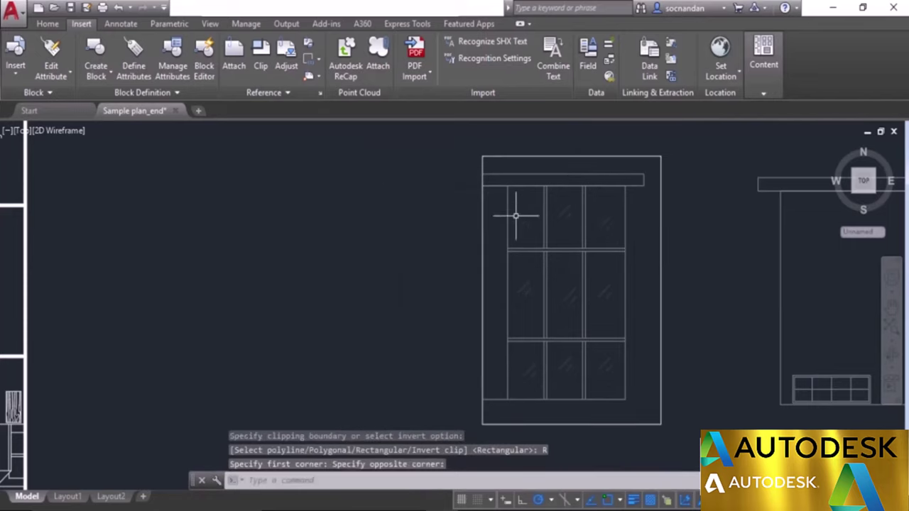
scroll(614, 334, down, 1)
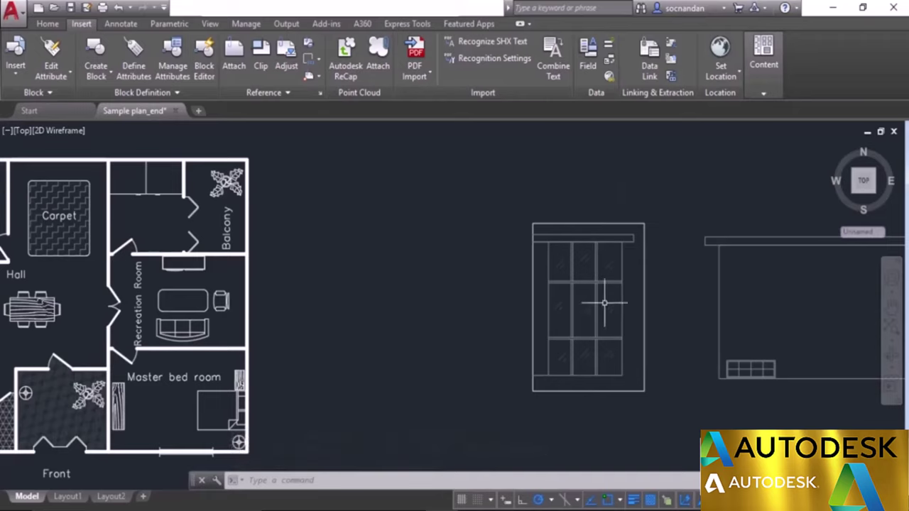
- Widen the East Elevation clip boundary leftward, then invert the clip to hide the glazed section
click(644, 280)
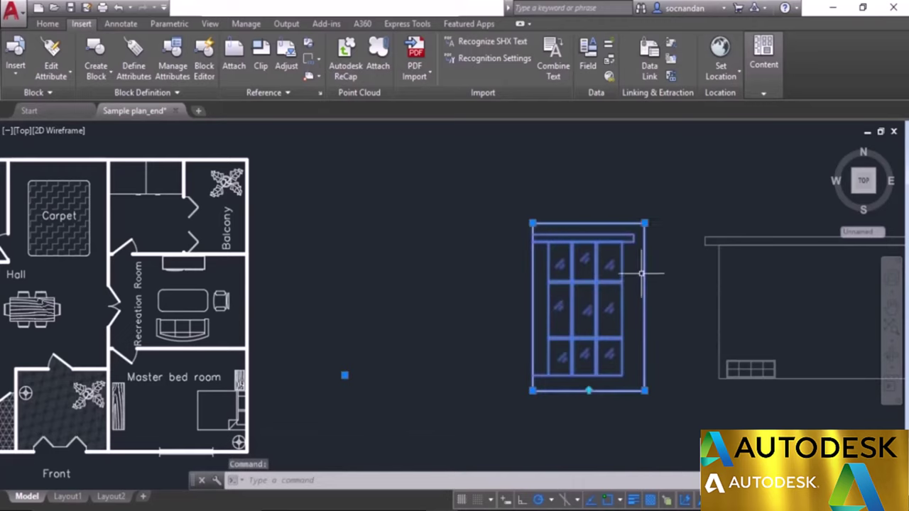
click(532, 389)
click(494, 389)
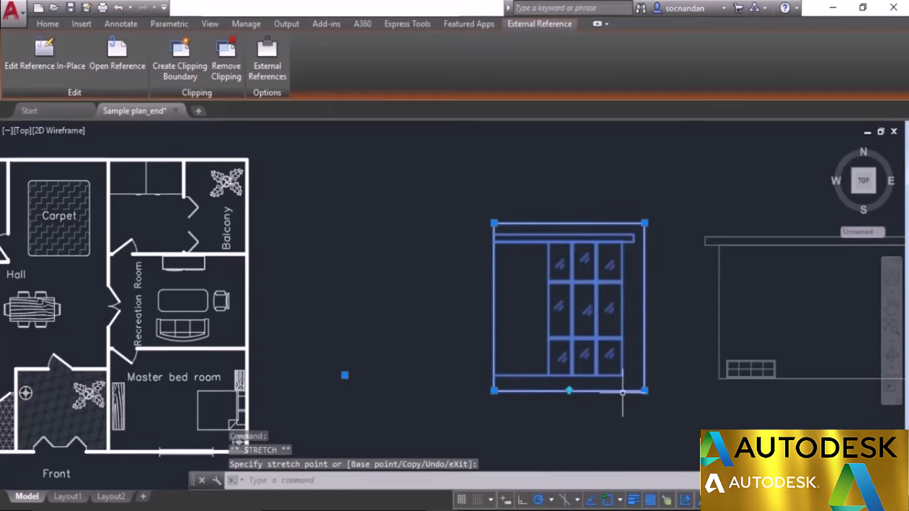
scroll(570, 392, up, 4)
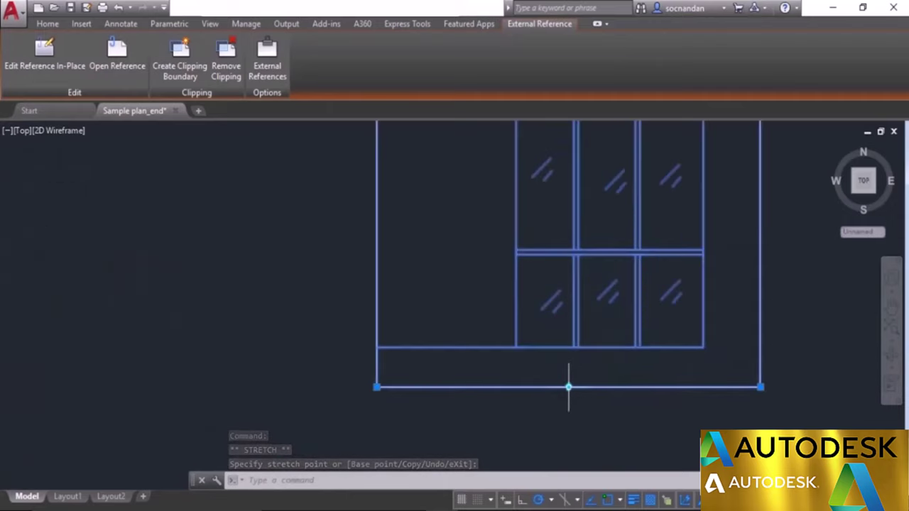
scroll(569, 388, down, 4)
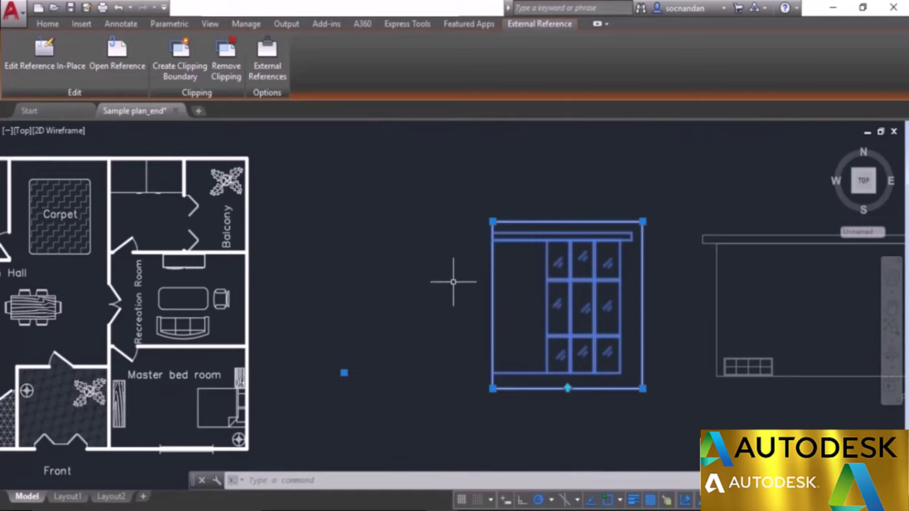
click(567, 388)
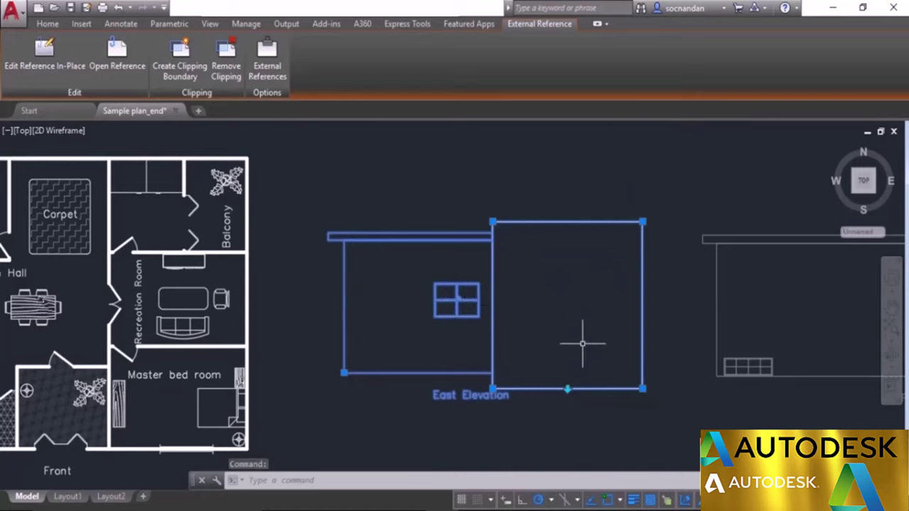
key(Escape)
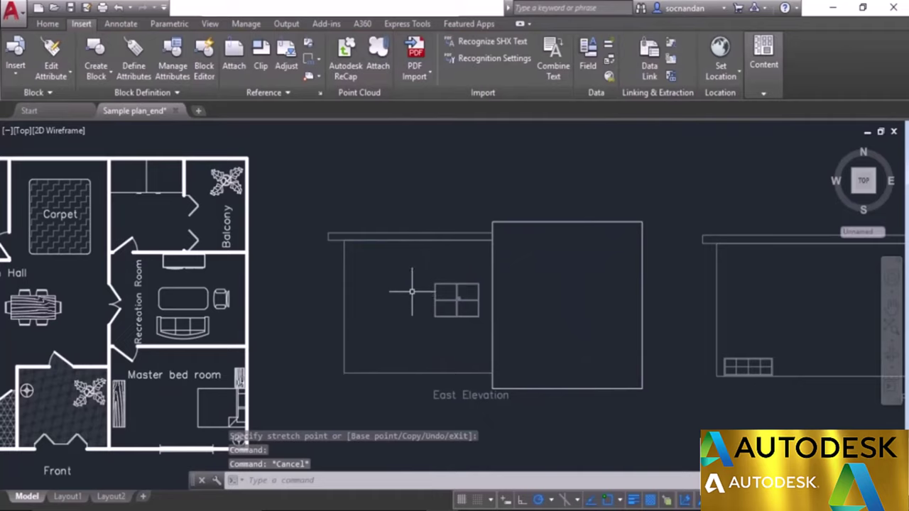
key(Escape)
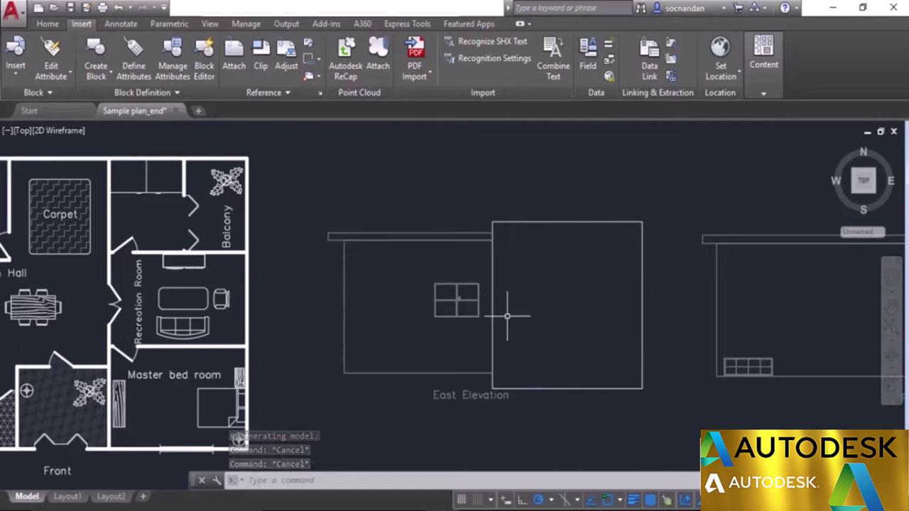
- Set XCLIPFRAME to 0 and check the clipped East Elevation xref
text(XCLIP)
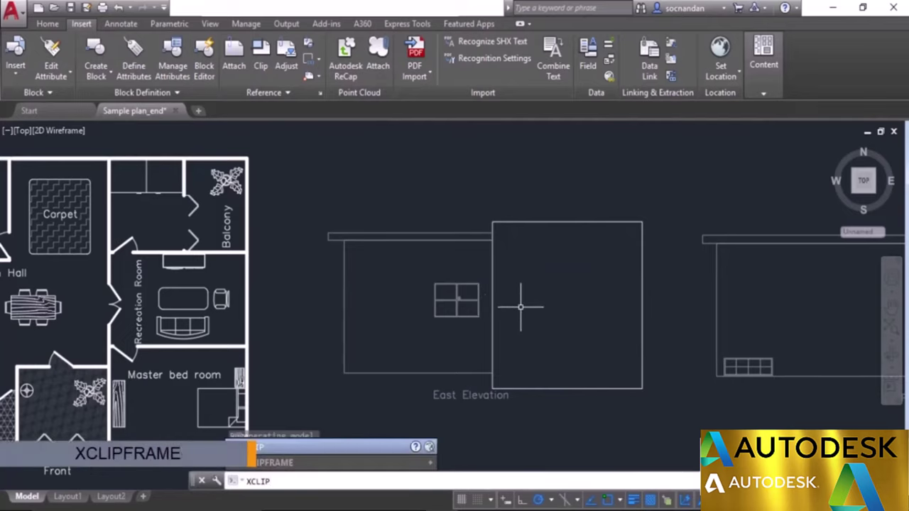
text(FRAME)
key(Return)
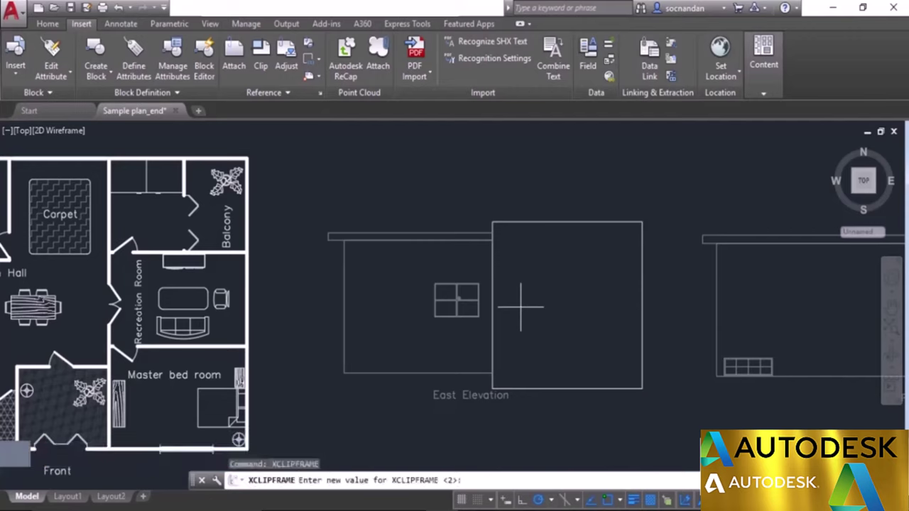
text(0)
key(Return)
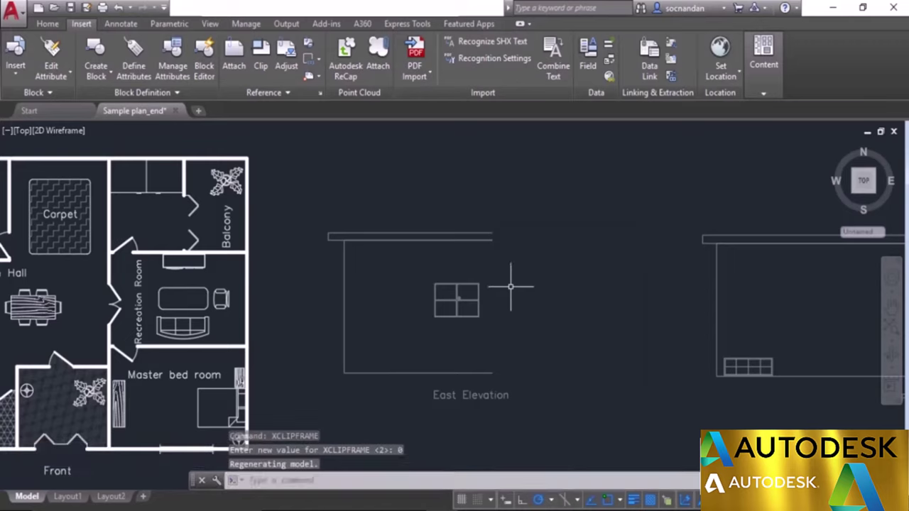
click(487, 245)
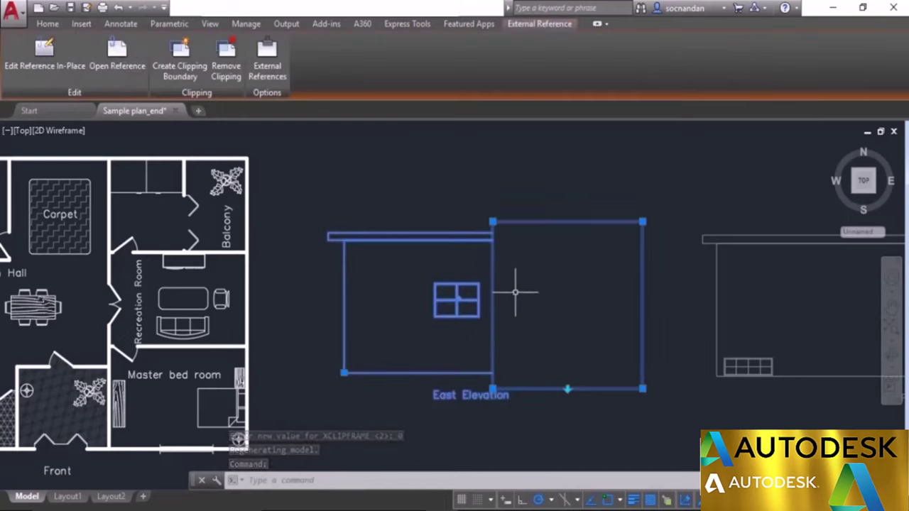
key(Escape)
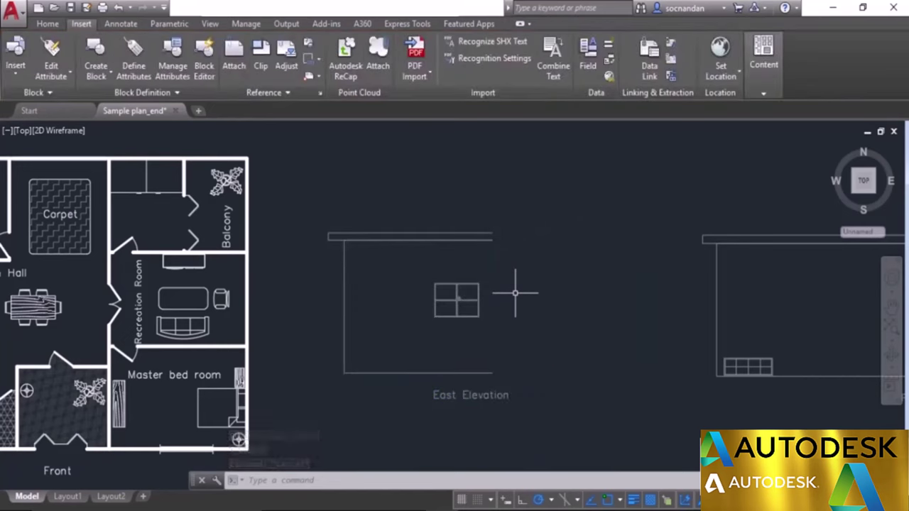
- Set the clip frame setting to 2 so frames display, and select the East Elevation
text(xclip)
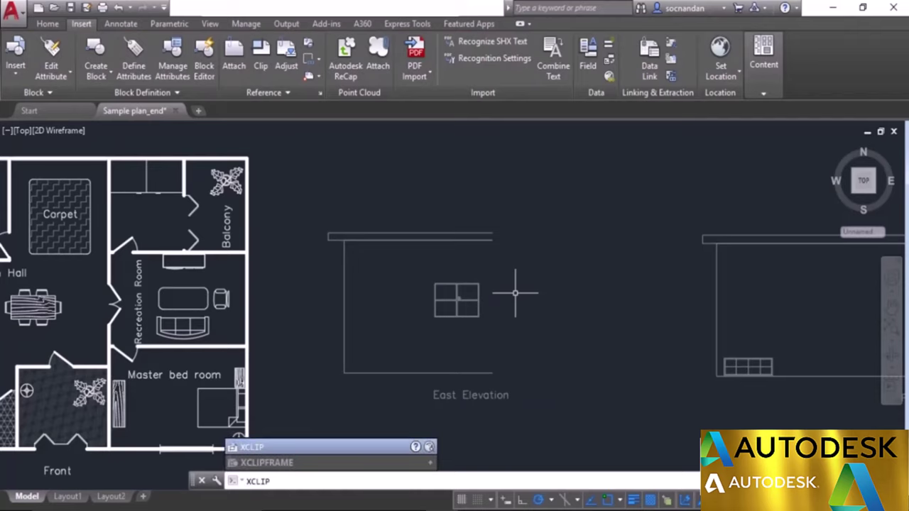
key(Down)
key(Return)
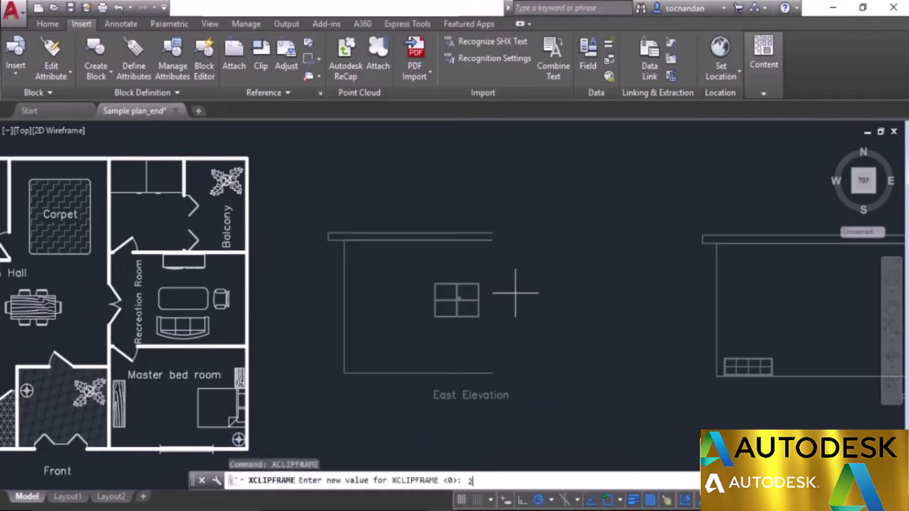
text(2)
key(Return)
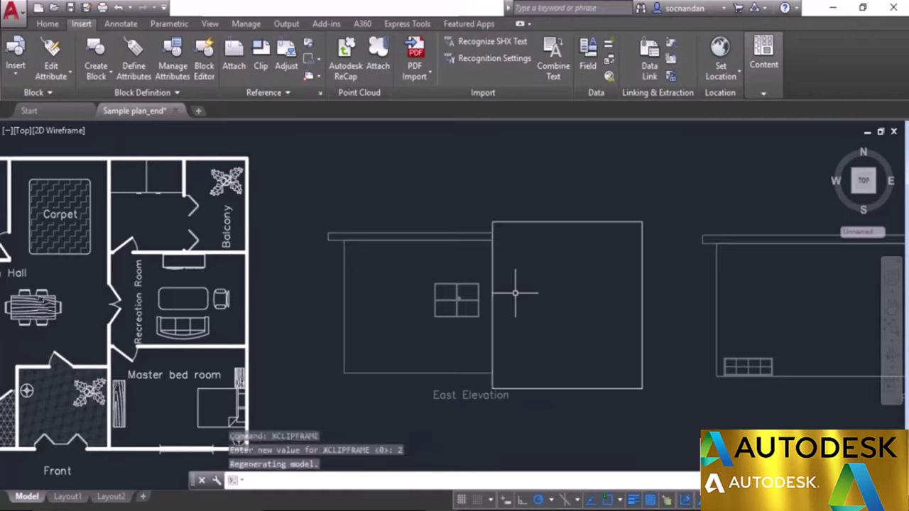
click(601, 222)
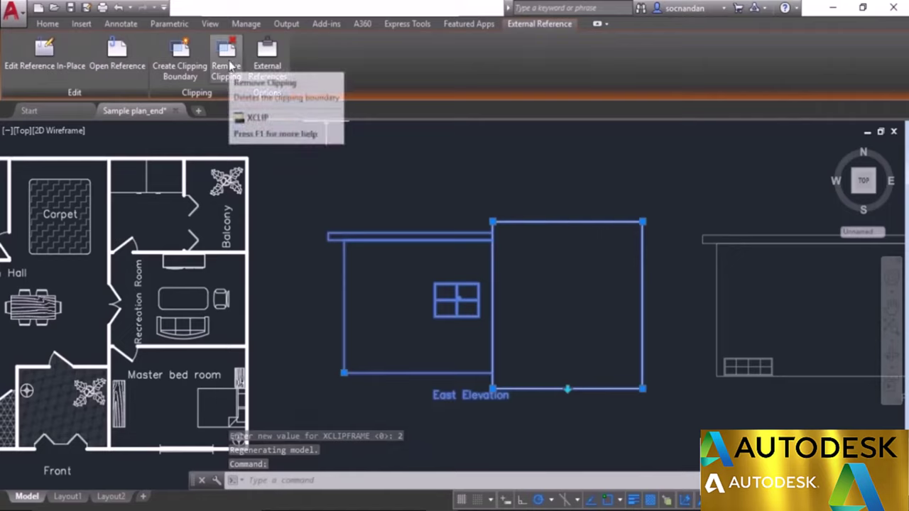
- Remove the East Elevation's clipping and pan to show the plan and both elevations
click(227, 69)
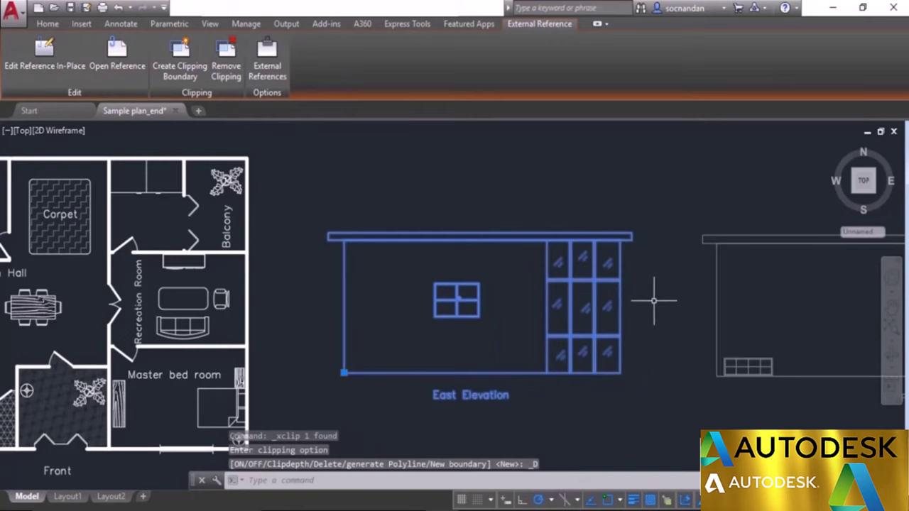
key(Escape)
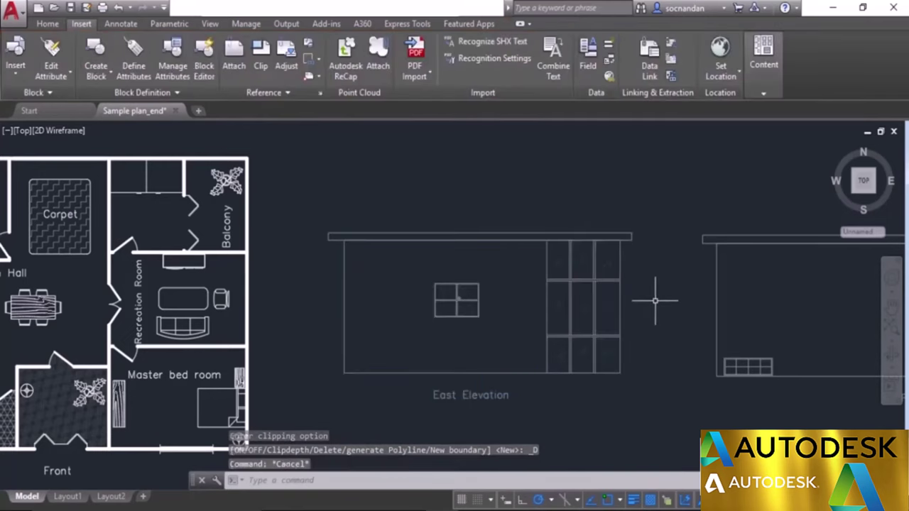
scroll(655, 300, down, 2)
middle_drag(629, 309, 544, 304)
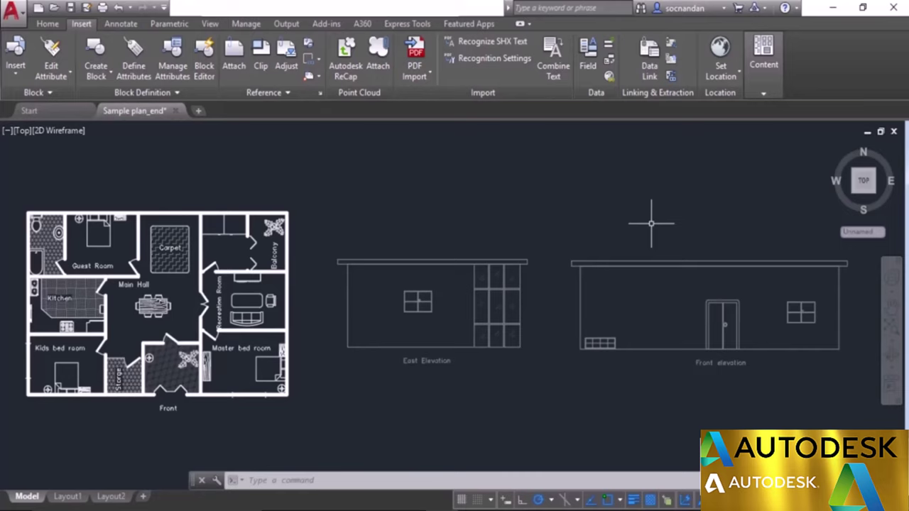
- Open the External References palette with XREF, reopening it from the Reference panel
text(xref)
key(Return)
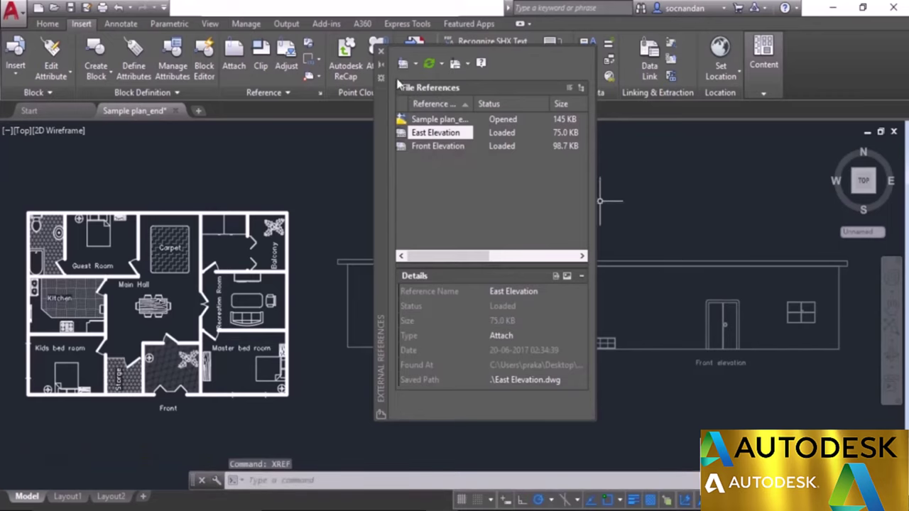
click(381, 51)
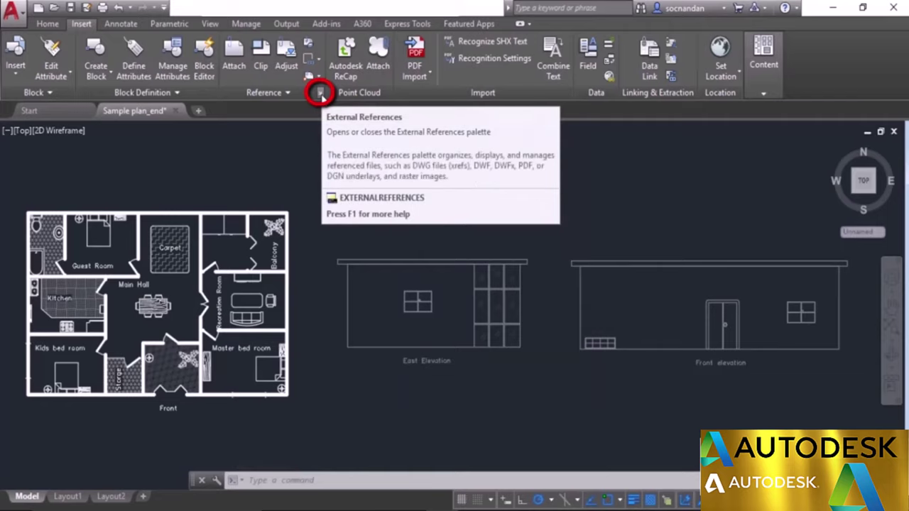
click(321, 92)
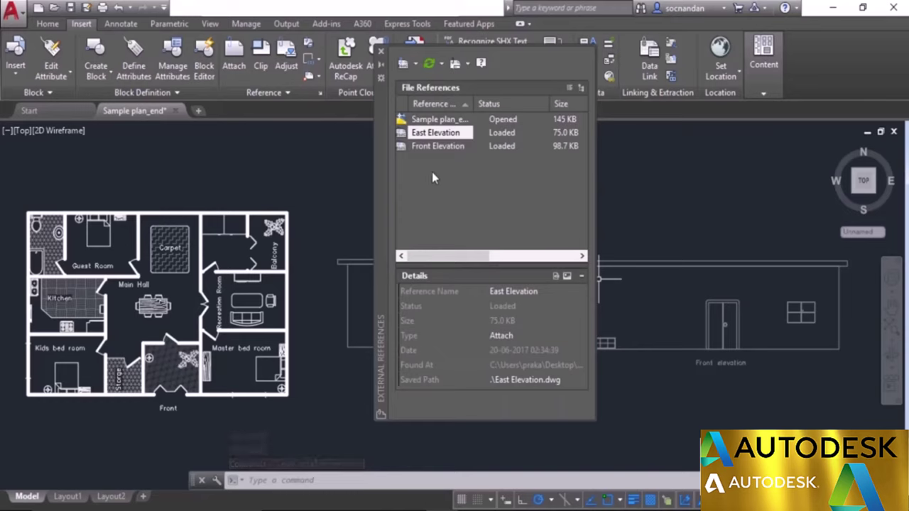
- Review the details of the host drawing, East Elevation and Front Elevation references
click(431, 120)
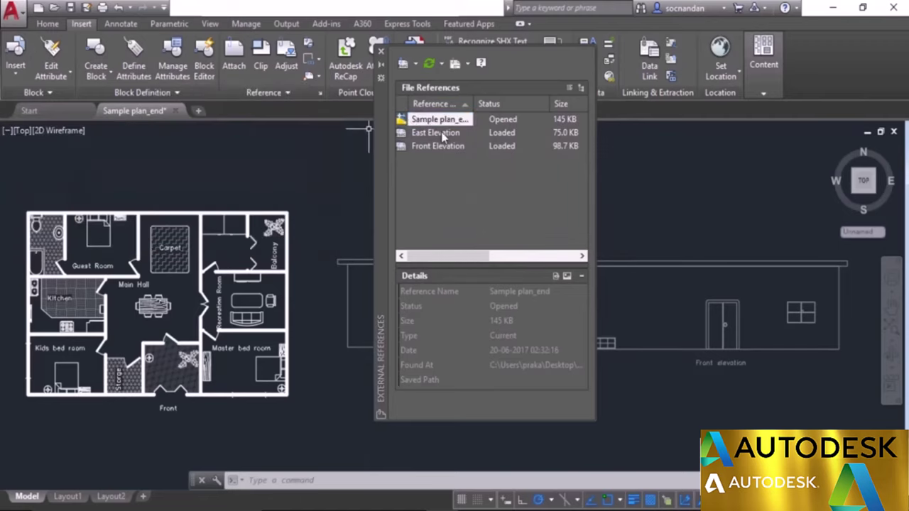
click(443, 137)
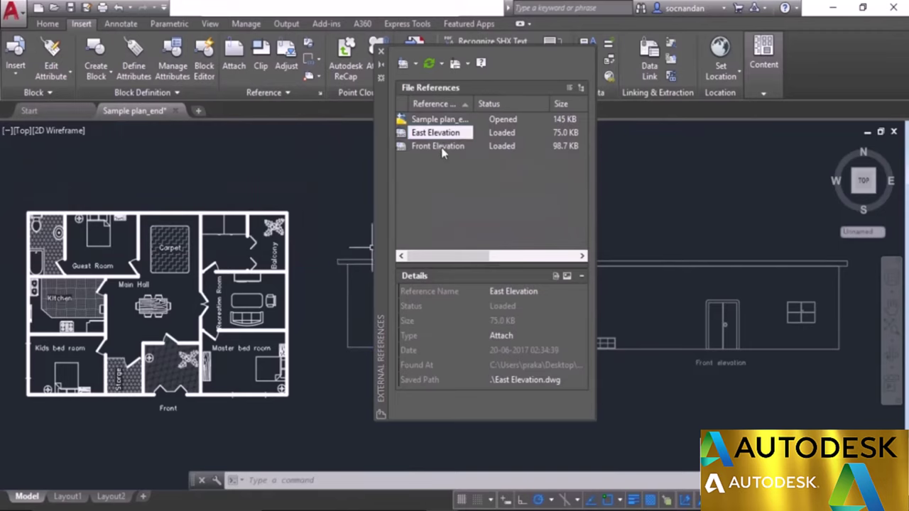
click(441, 146)
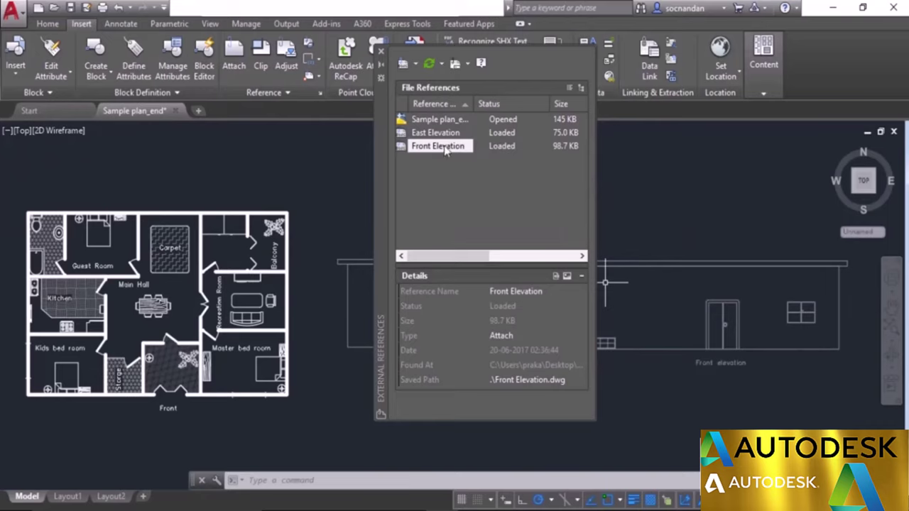
mouse_move(445, 148)
click(449, 137)
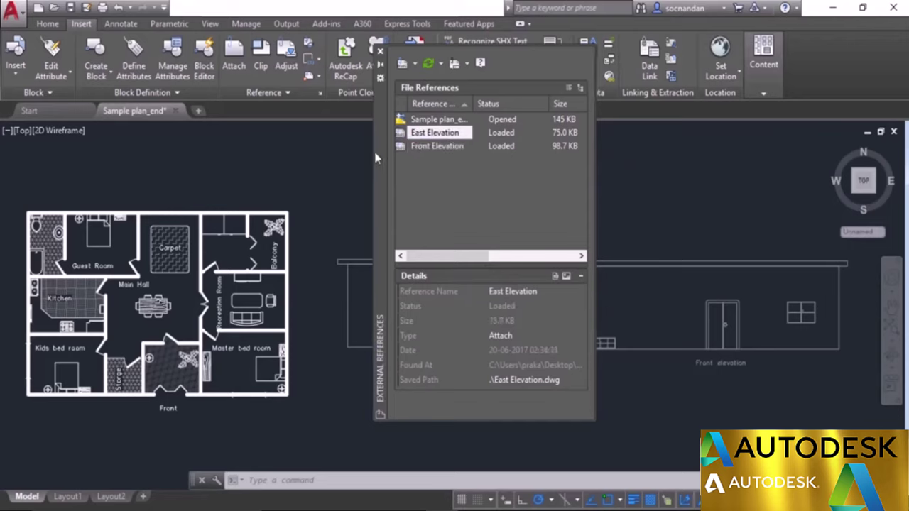
- Move the palette left and highlight the East and Front Elevations in the drawing
mouse_move(373, 148)
mouse_down()
mouse_move(104, 180)
mouse_move(55, 176)
mouse_move(51, 189)
mouse_up()
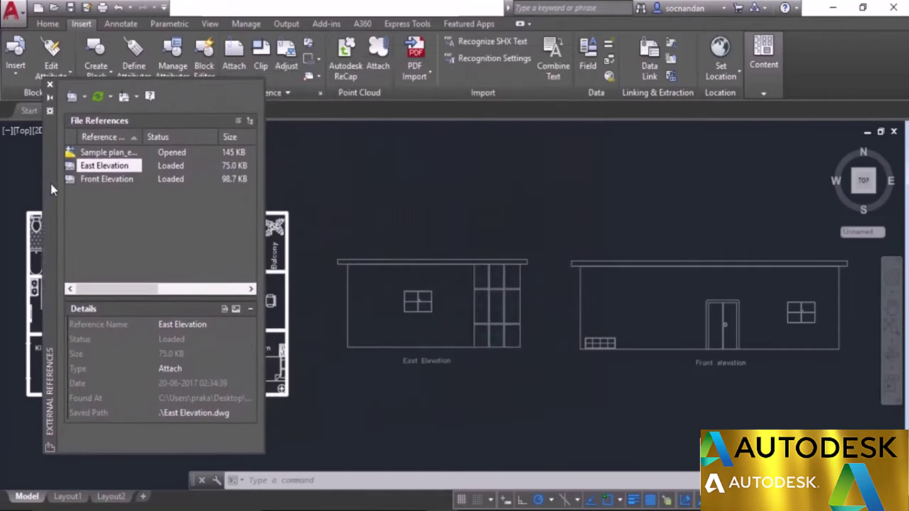
click(113, 168)
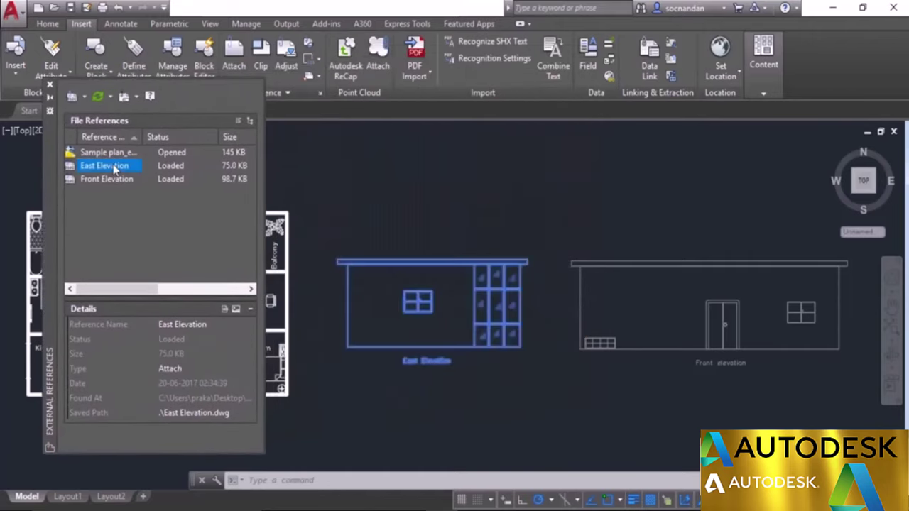
mouse_move(112, 169)
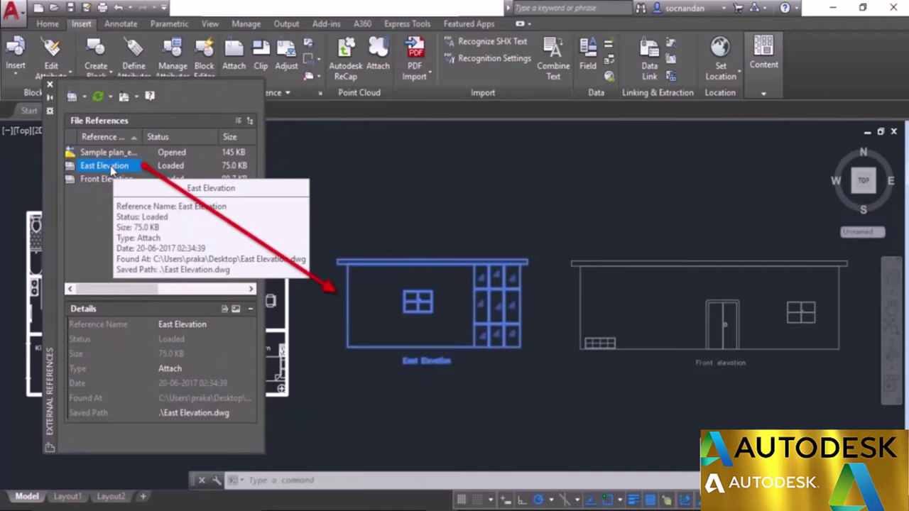
click(106, 181)
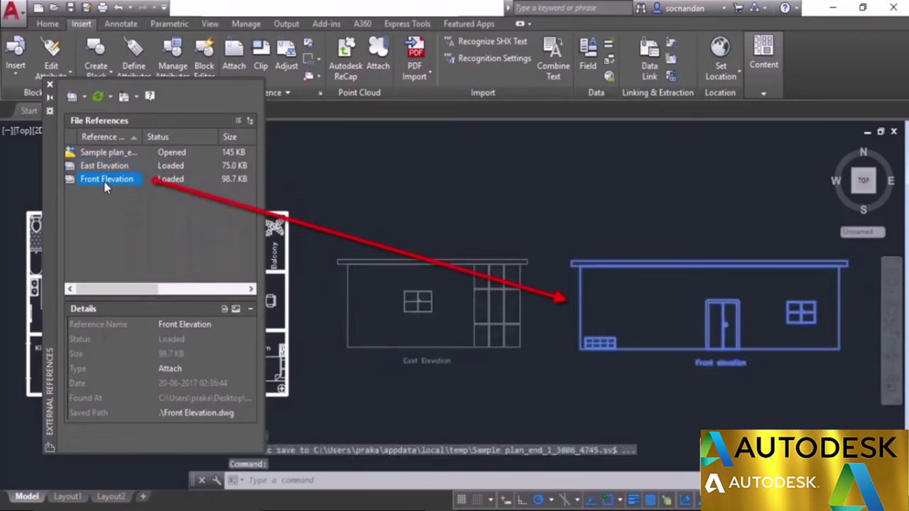
click(105, 168)
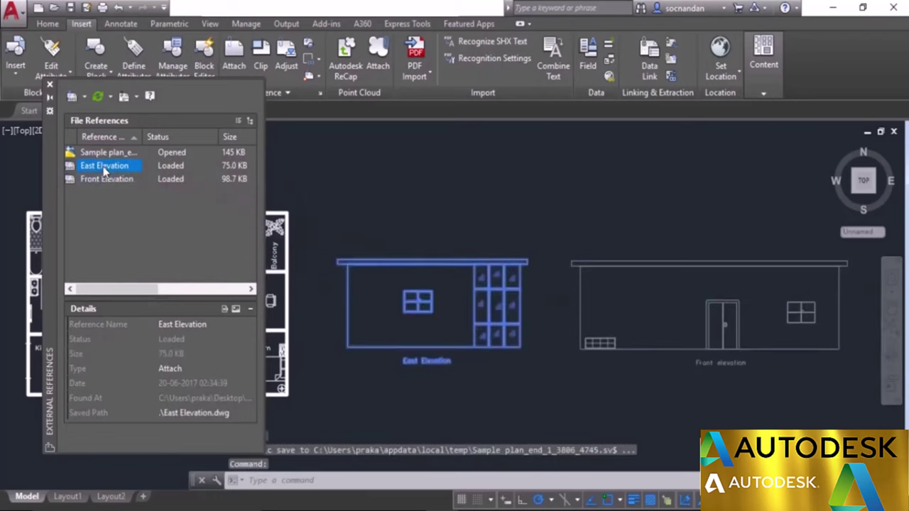
right_click(105, 167)
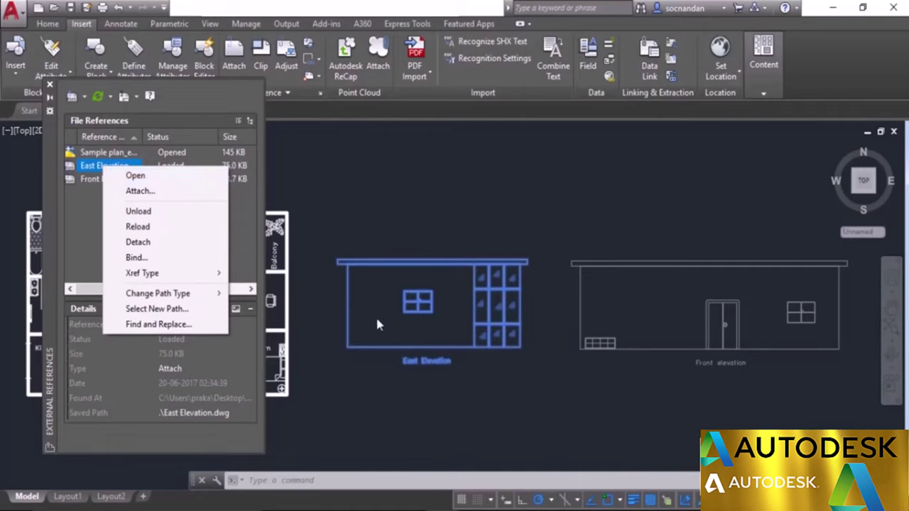
click(208, 177)
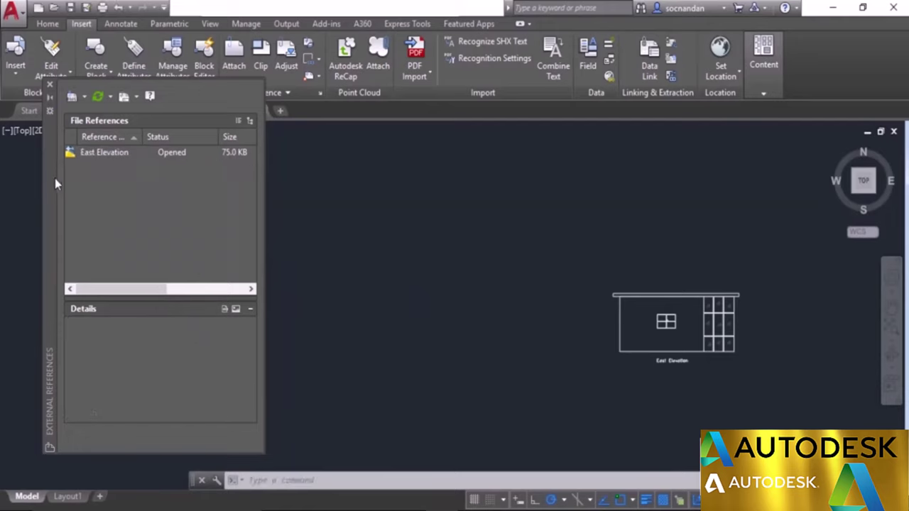
mouse_move(54, 178)
mouse_down()
mouse_move(81, 201)
mouse_move(386, 153)
mouse_up()
mouse_move(254, 120)
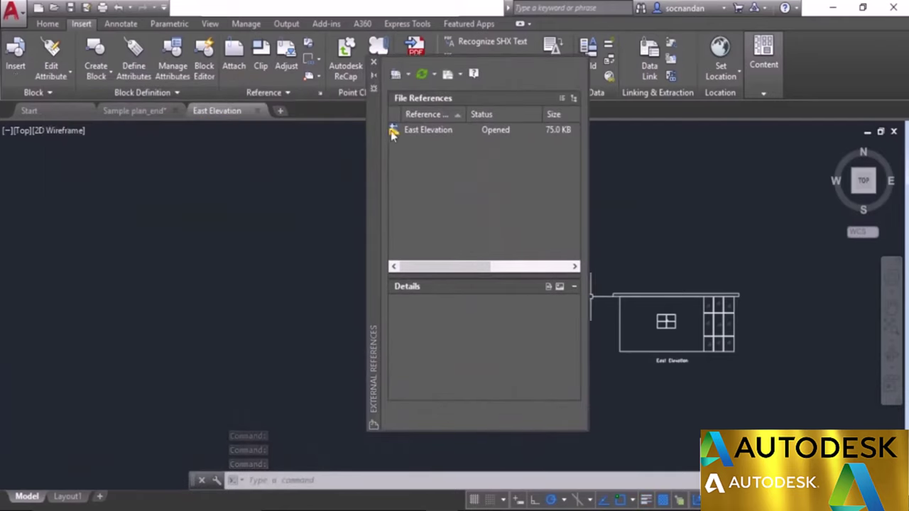
click(259, 111)
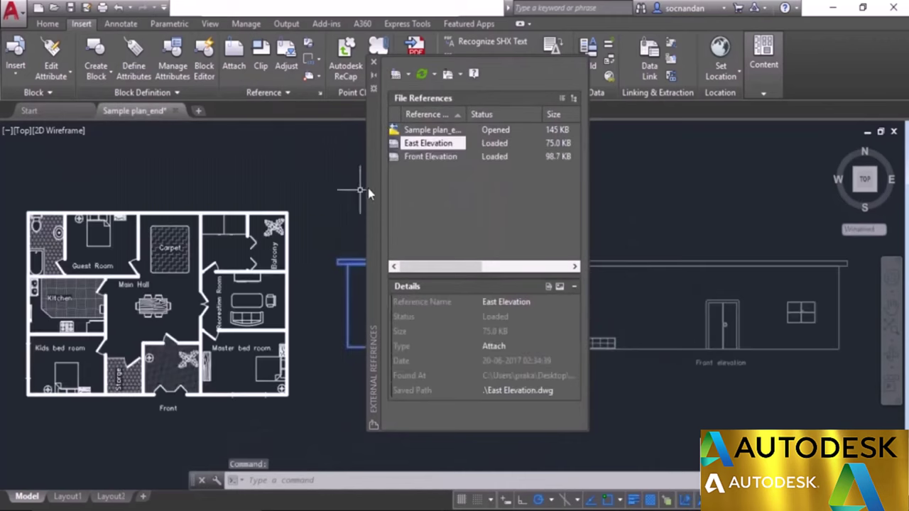
drag(369, 188, 105, 200)
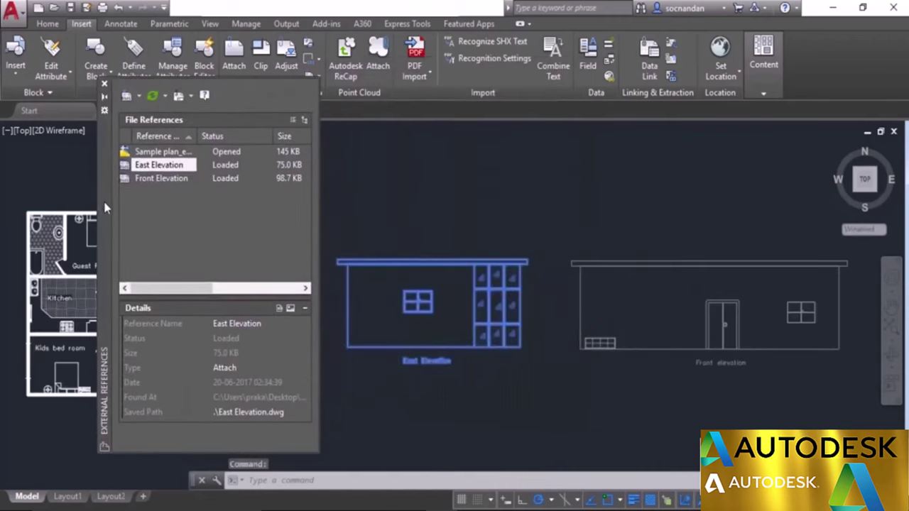
right_click(161, 174)
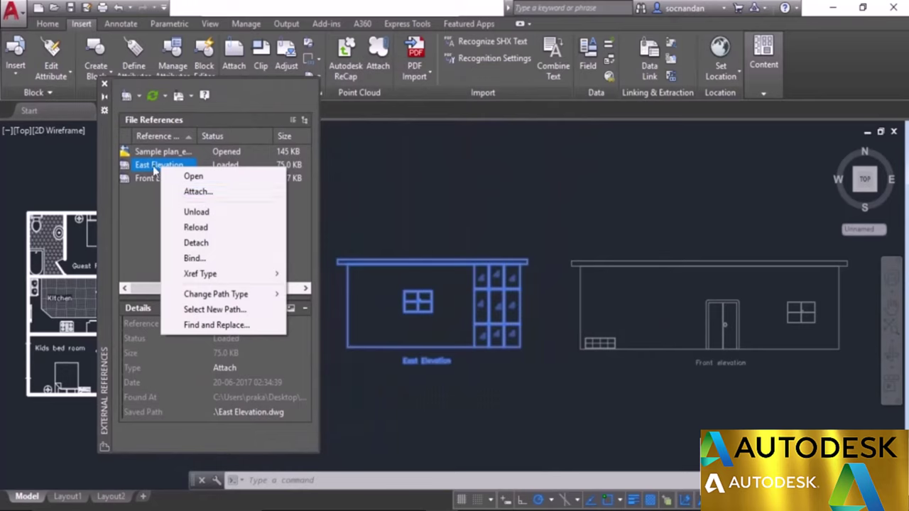
click(239, 193)
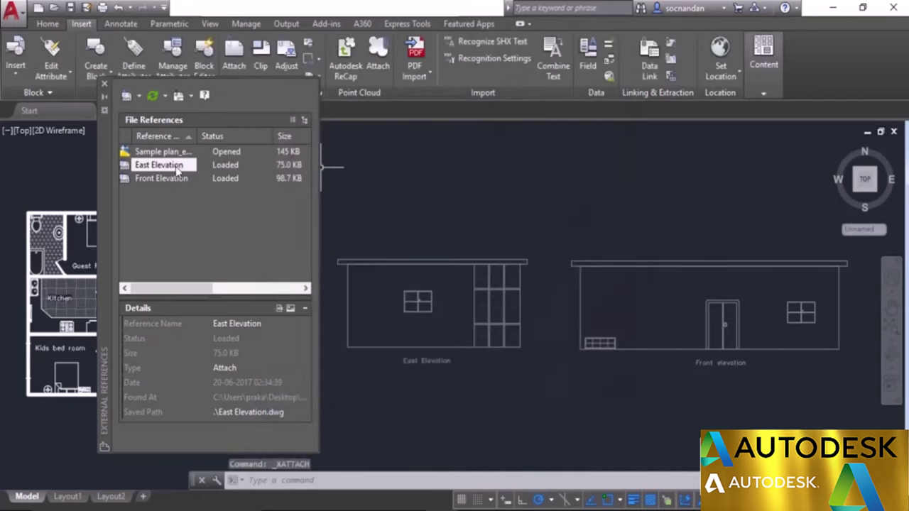
right_click(176, 170)
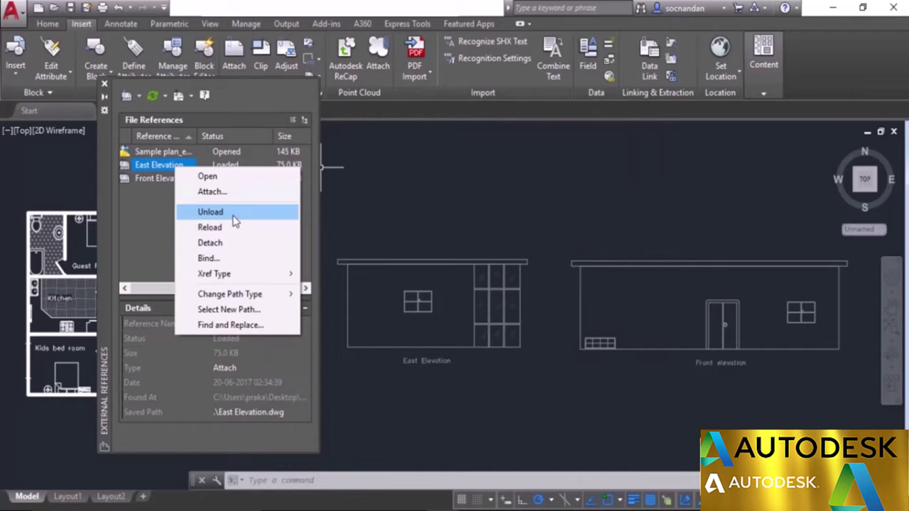
click(235, 220)
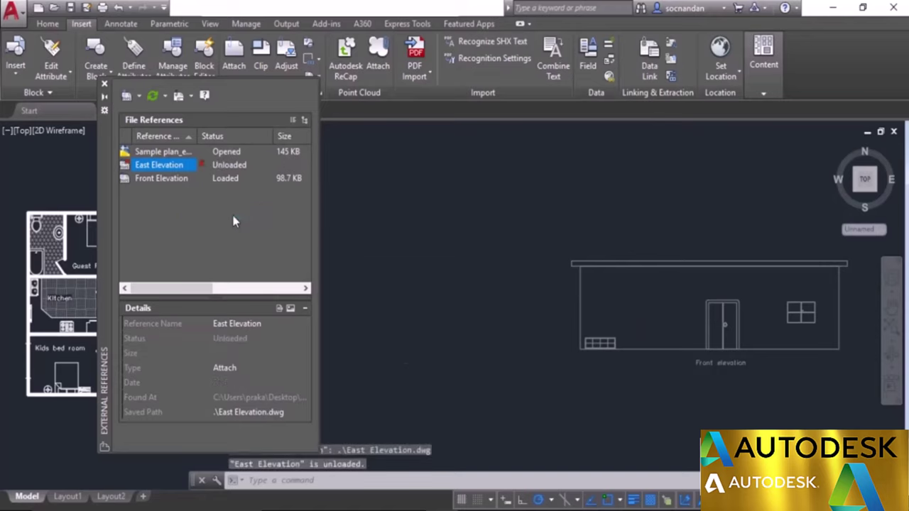
mouse_move(203, 172)
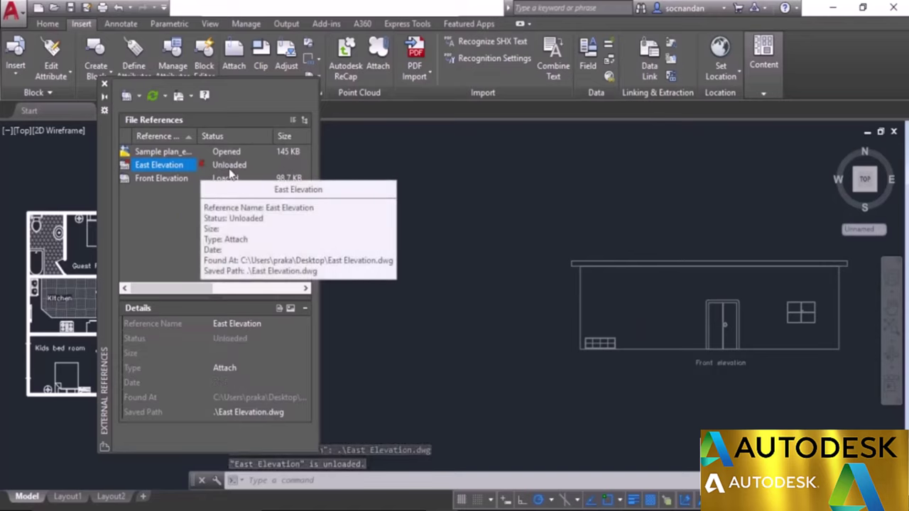
right_click(167, 171)
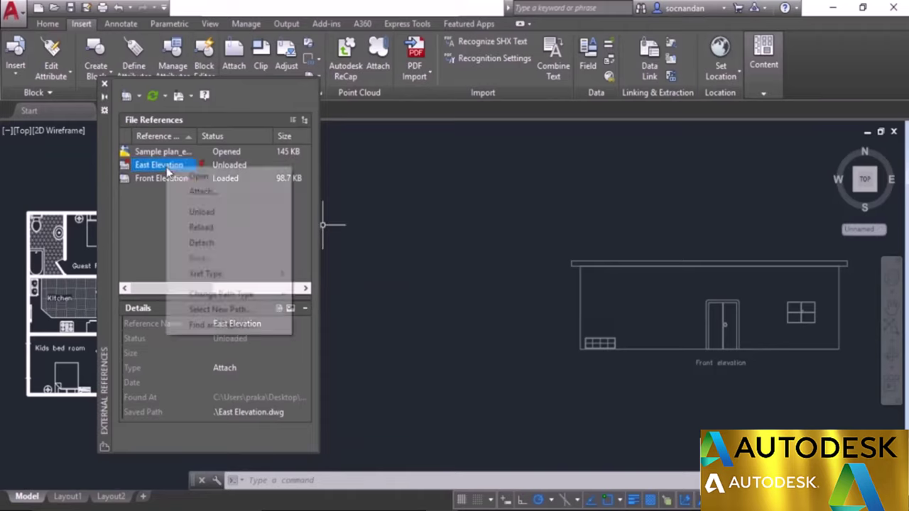
click(221, 228)
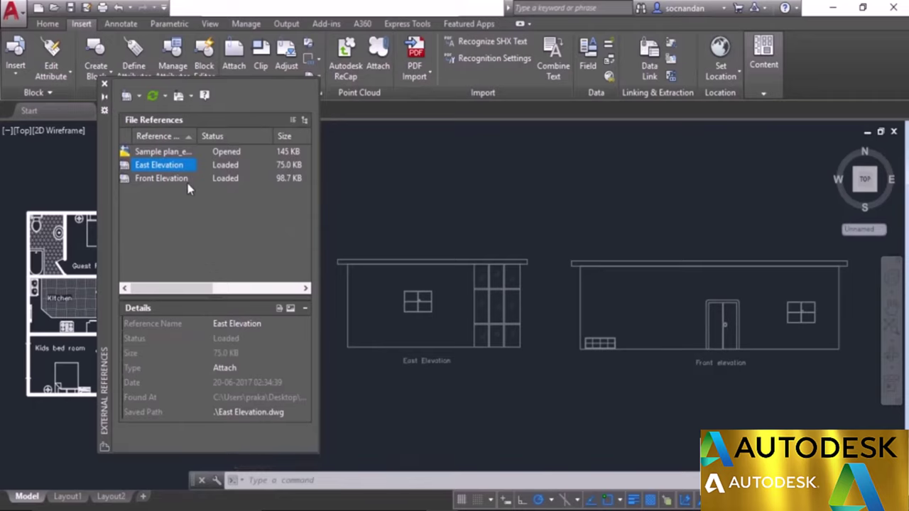
- Detach the East Elevation reference from its right-click menu in External References
right_click(168, 165)
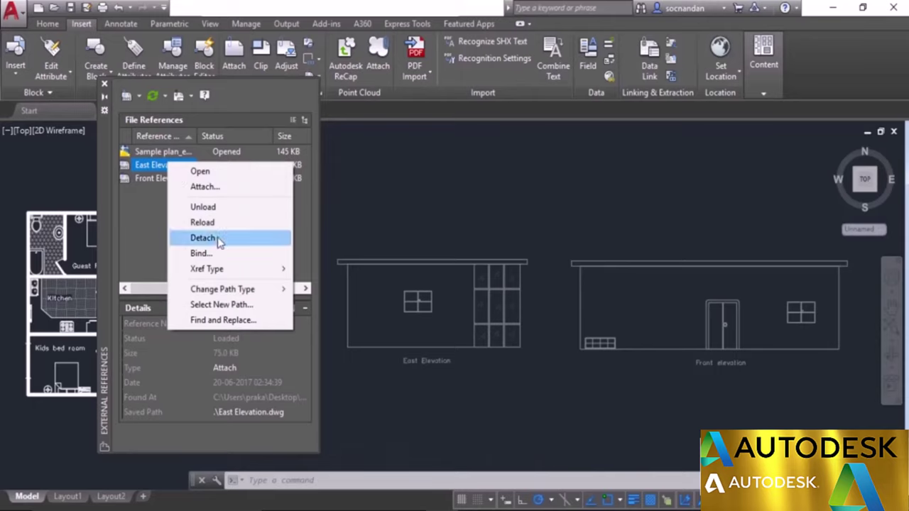
click(219, 242)
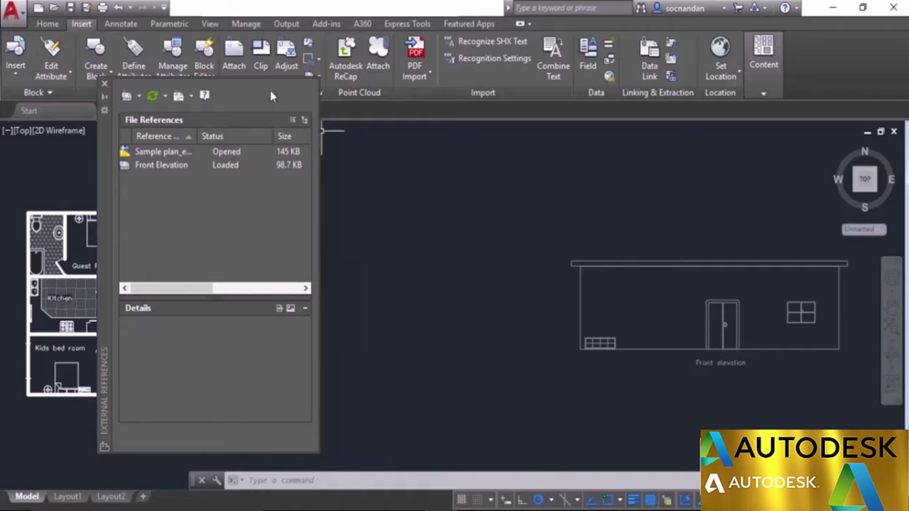
- Attach East Elevation.dwg from the Desktop and place it left of Front Elevation
click(127, 97)
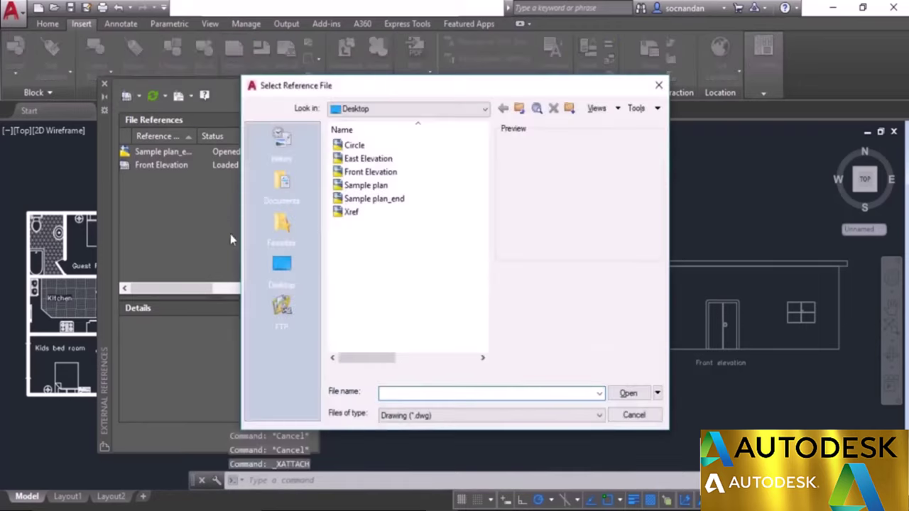
click(292, 274)
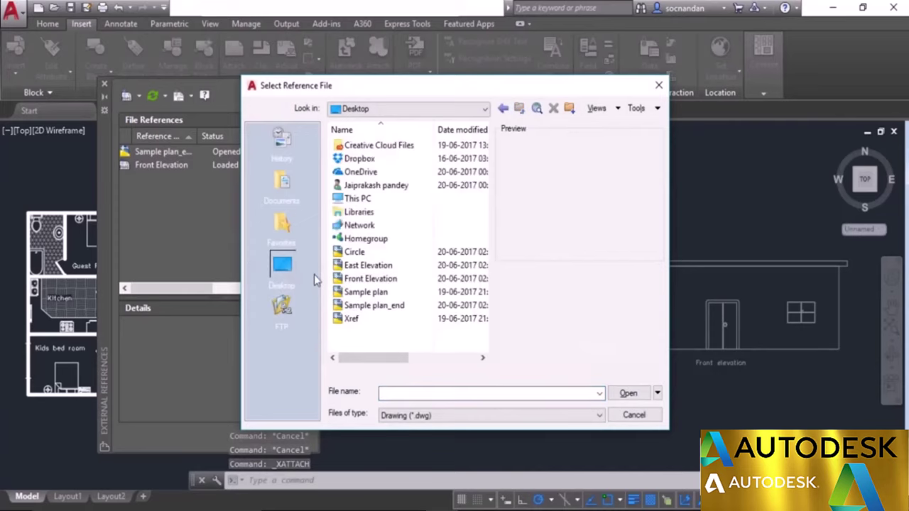
click(378, 264)
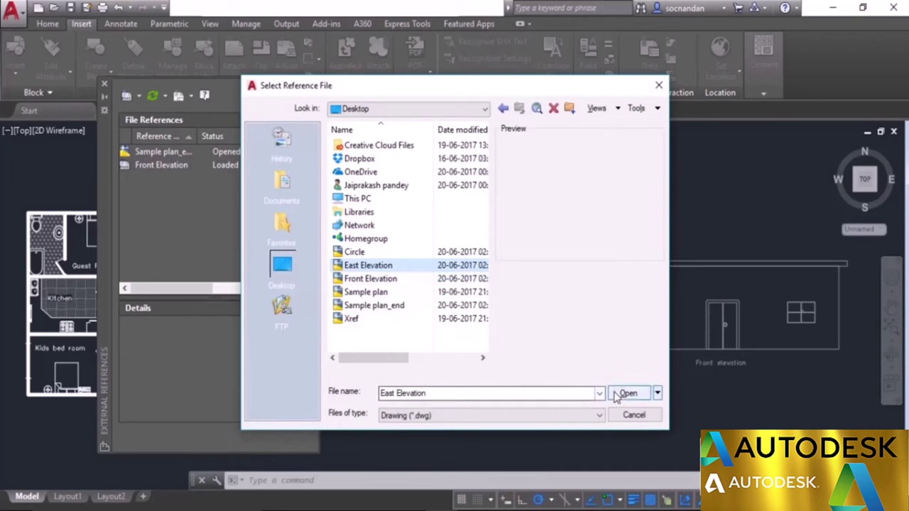
click(616, 395)
click(515, 395)
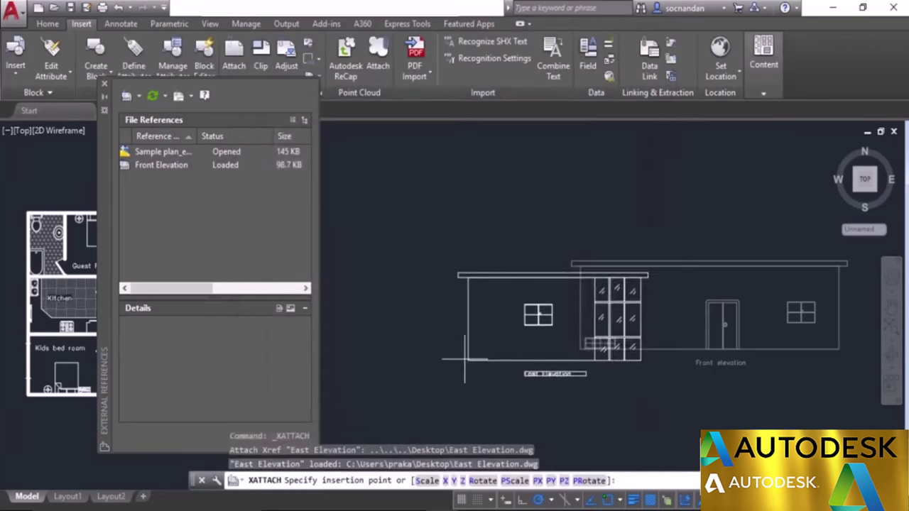
click(341, 354)
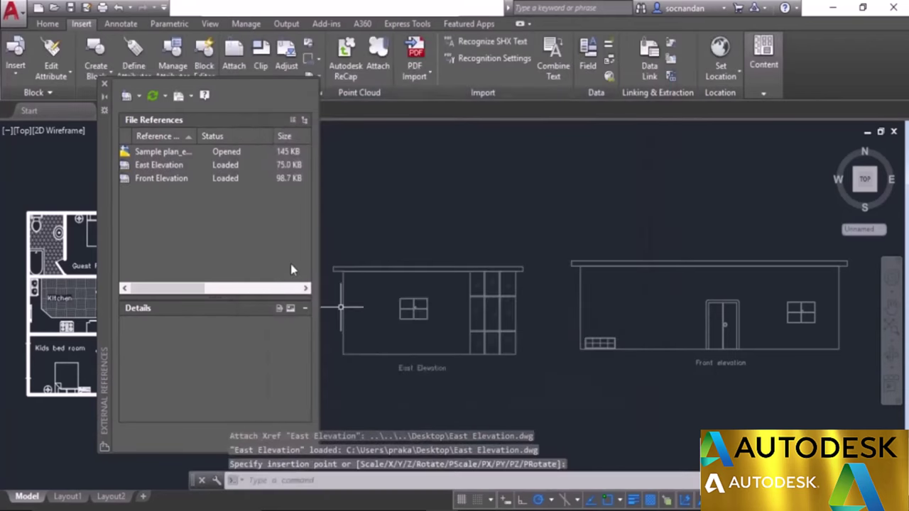
click(172, 167)
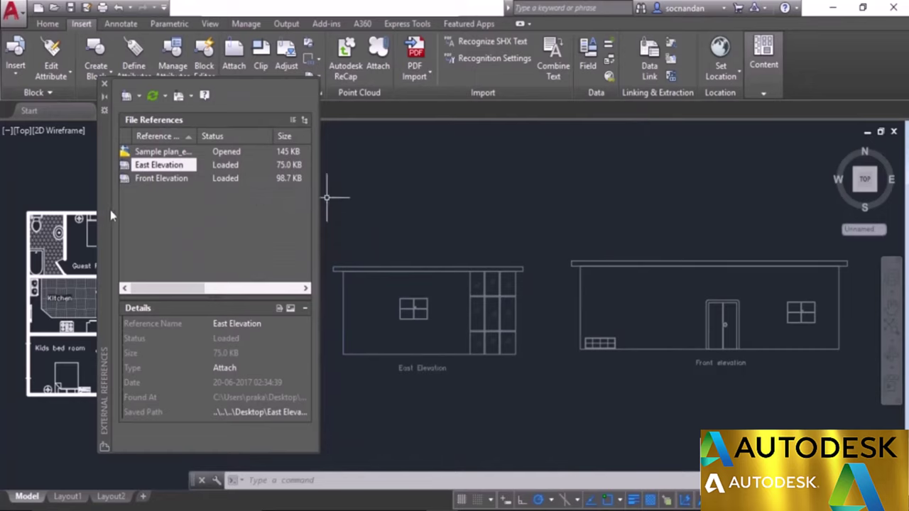
drag(110, 209, 226, 206)
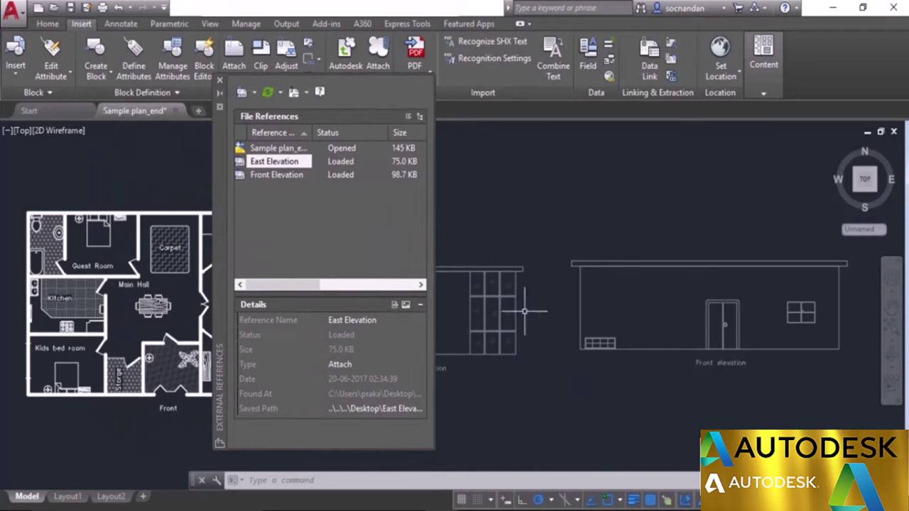
drag(222, 246, 108, 247)
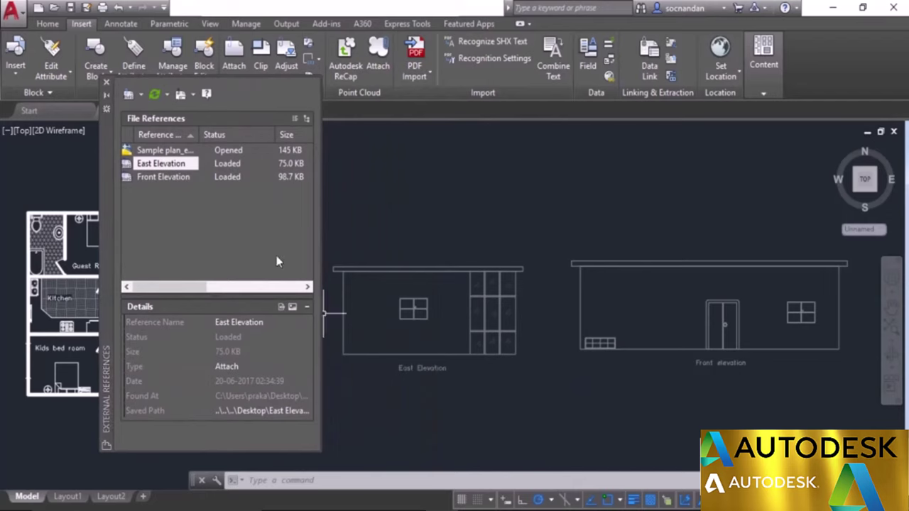
- Bind East Elevation into the drawing using the Bind option and confirm
right_click(179, 164)
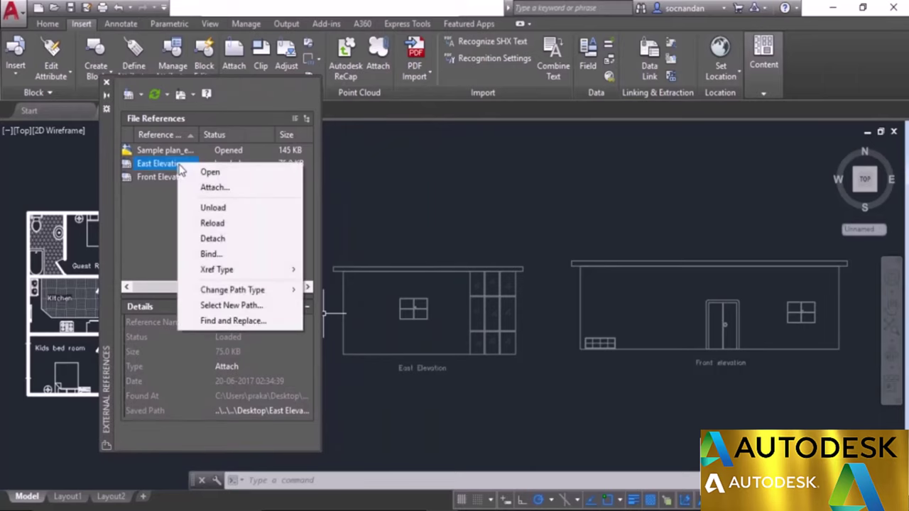
click(250, 259)
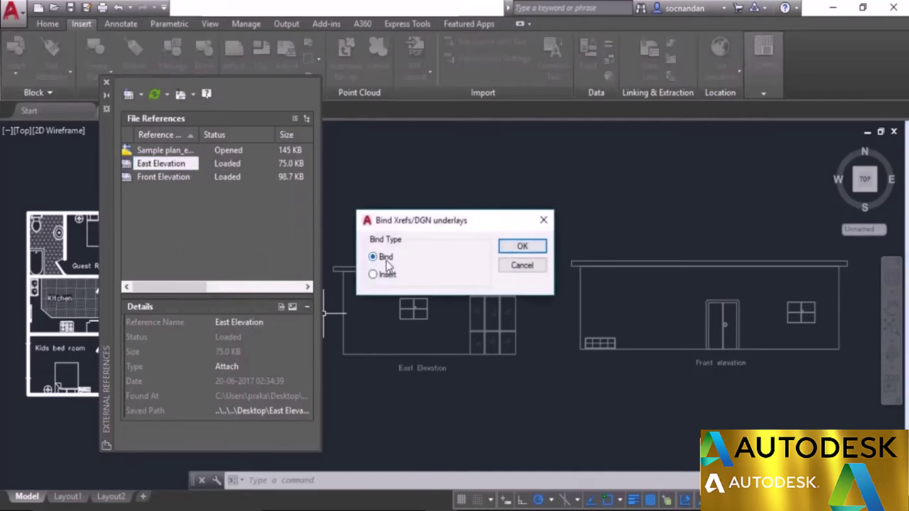
mouse_move(384, 279)
click(520, 248)
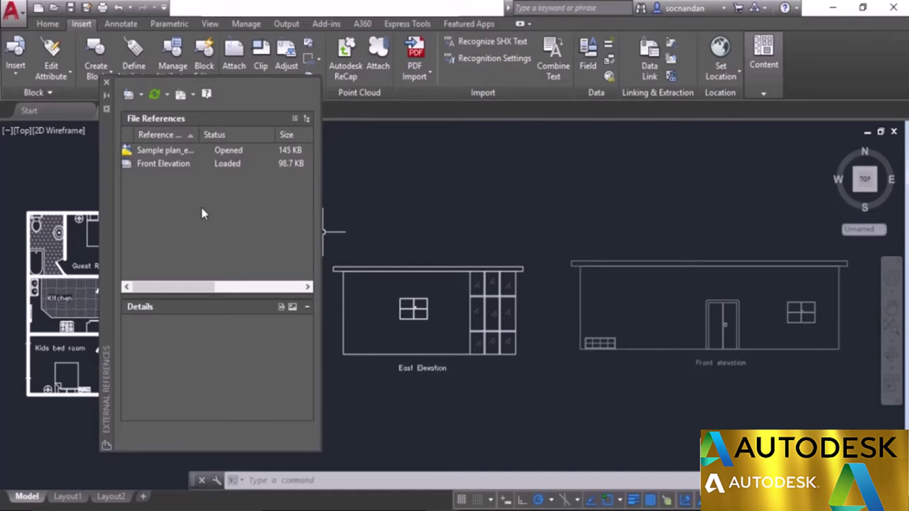
click(52, 25)
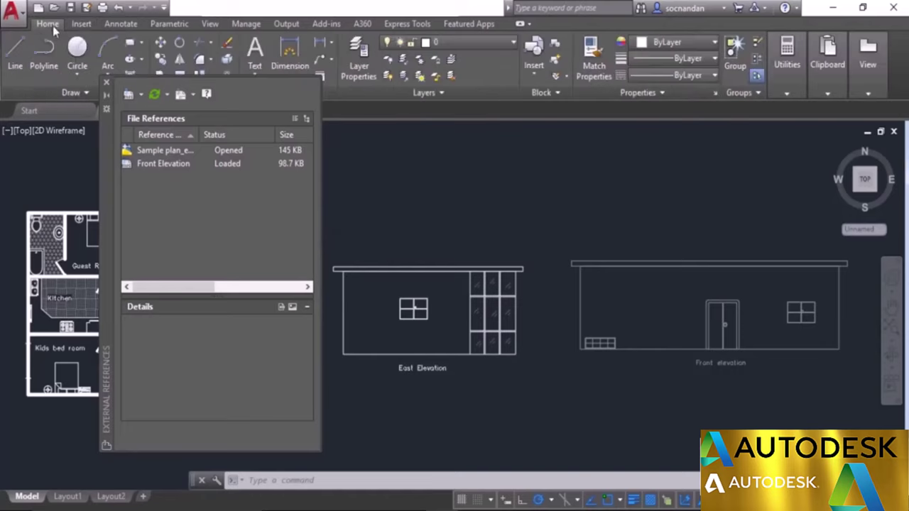
click(534, 71)
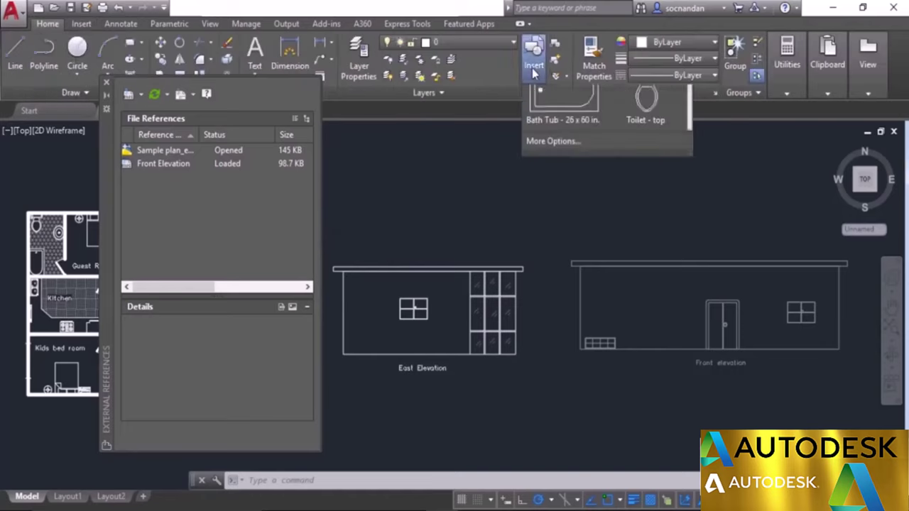
scroll(619, 185, down, 3)
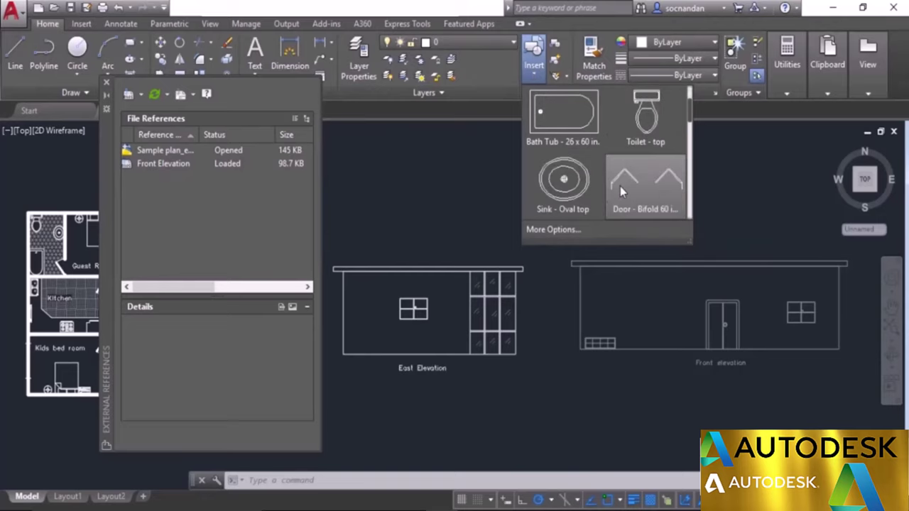
scroll(666, 141, down, 4)
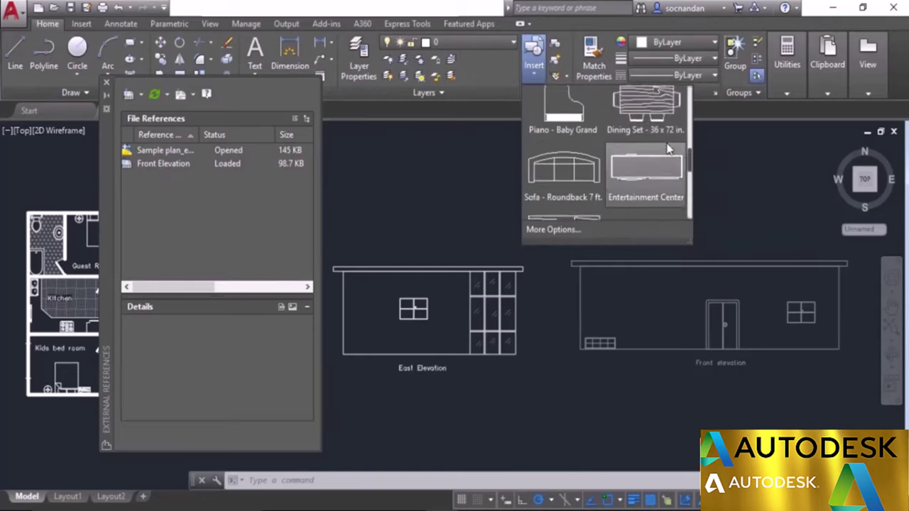
scroll(600, 181, down, 3)
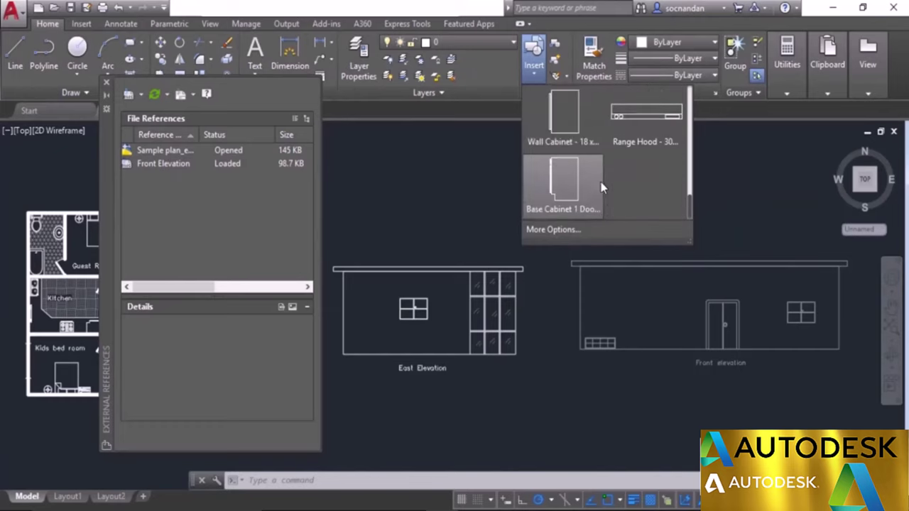
click(542, 230)
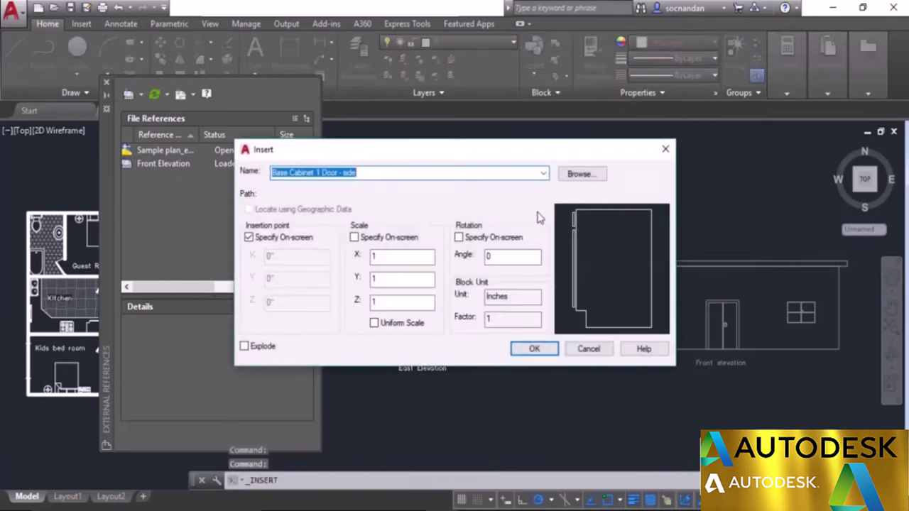
click(543, 174)
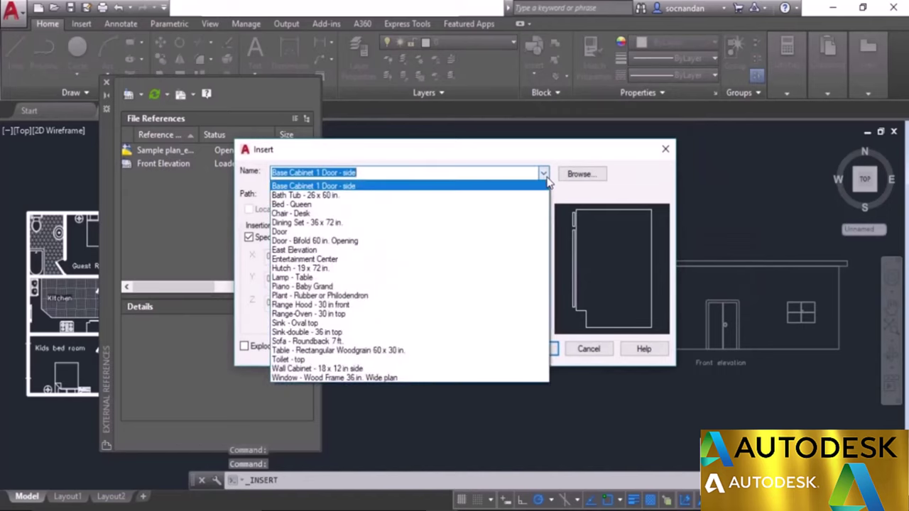
click(330, 251)
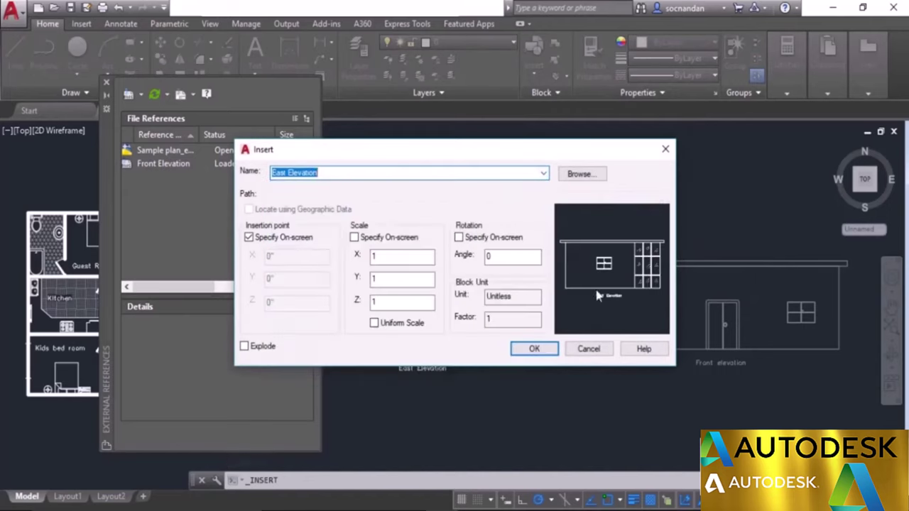
click(589, 348)
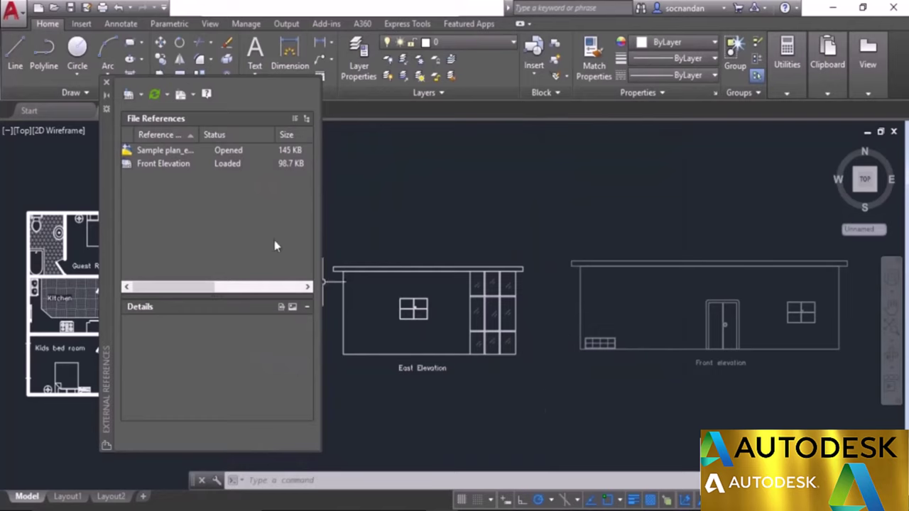
- Show the Xref Type and Change Path Type submenus for the Front Elevation reference
click(154, 164)
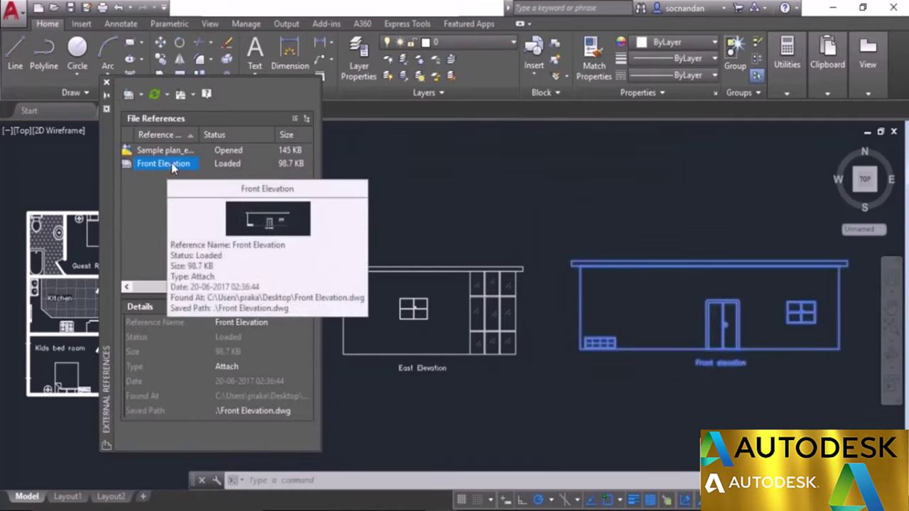
right_click(172, 167)
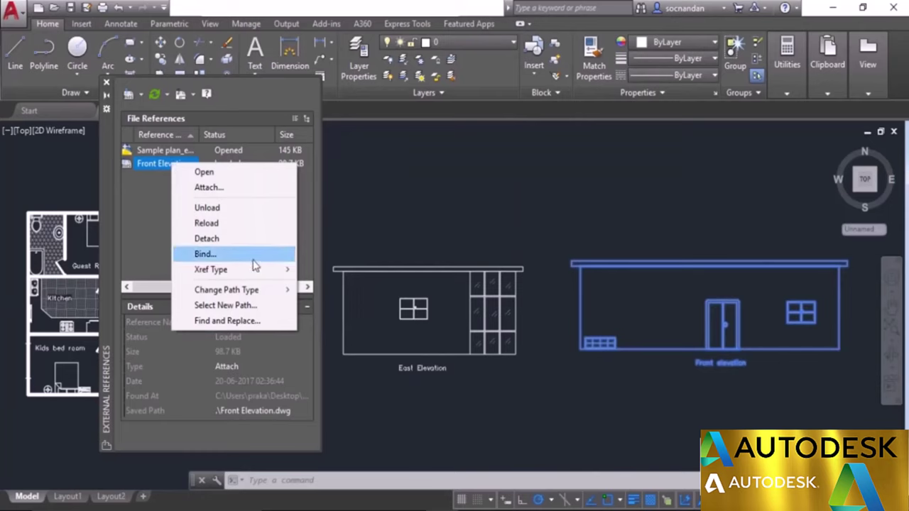
mouse_move(263, 270)
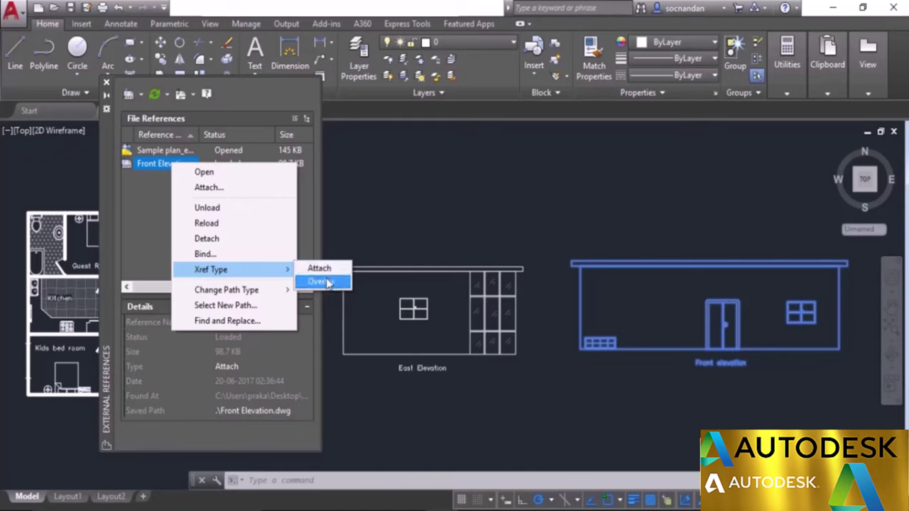
mouse_move(238, 295)
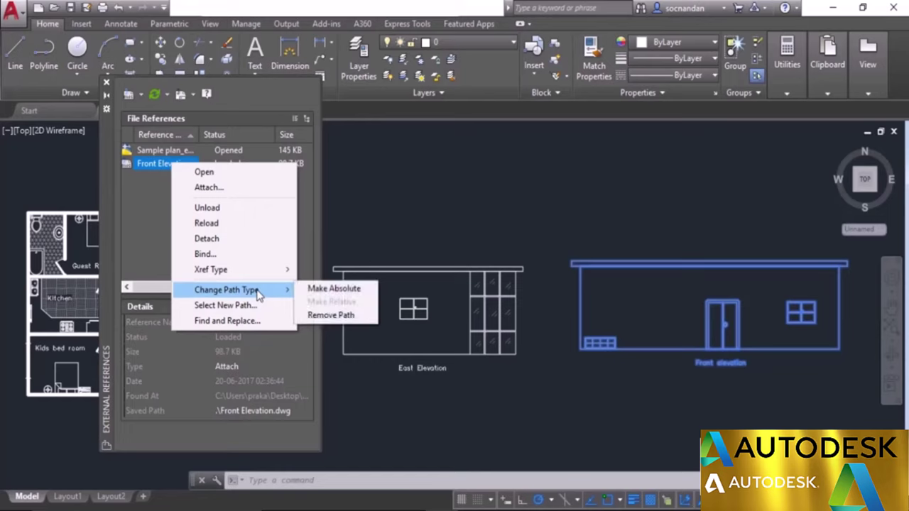
click(370, 290)
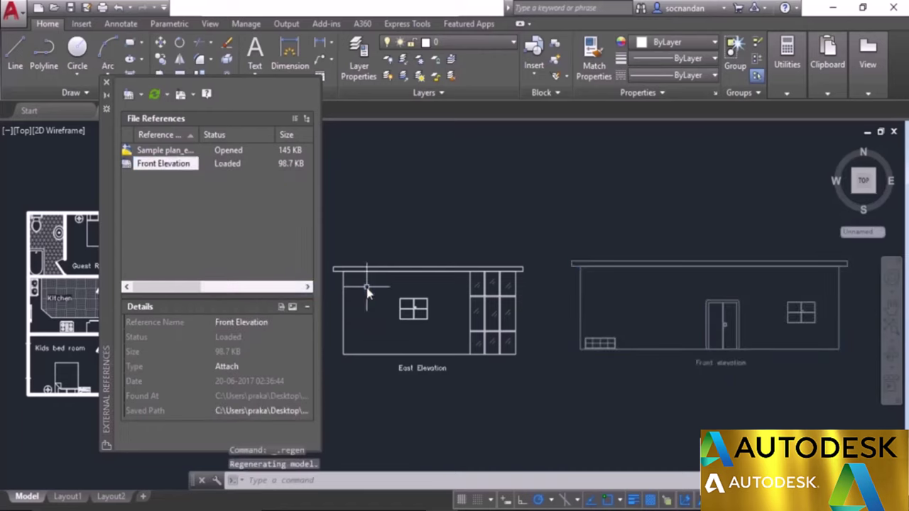
right_click(176, 164)
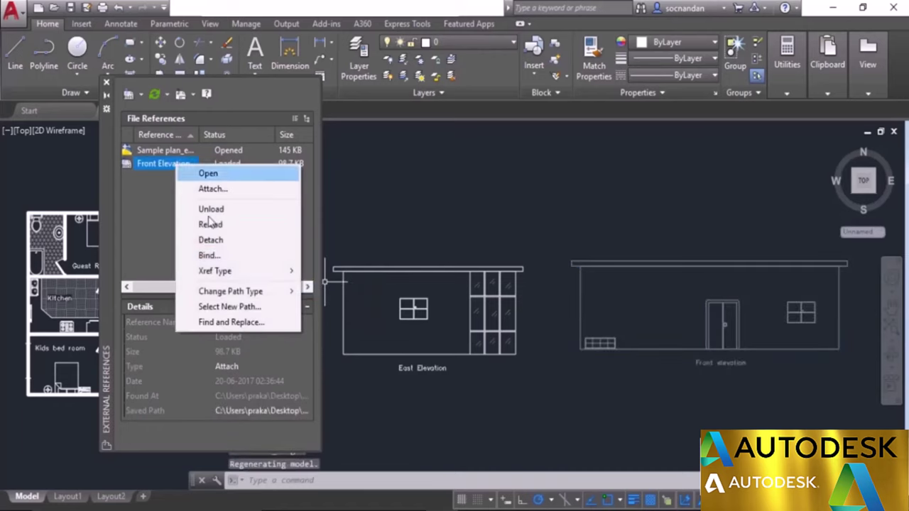
mouse_move(274, 293)
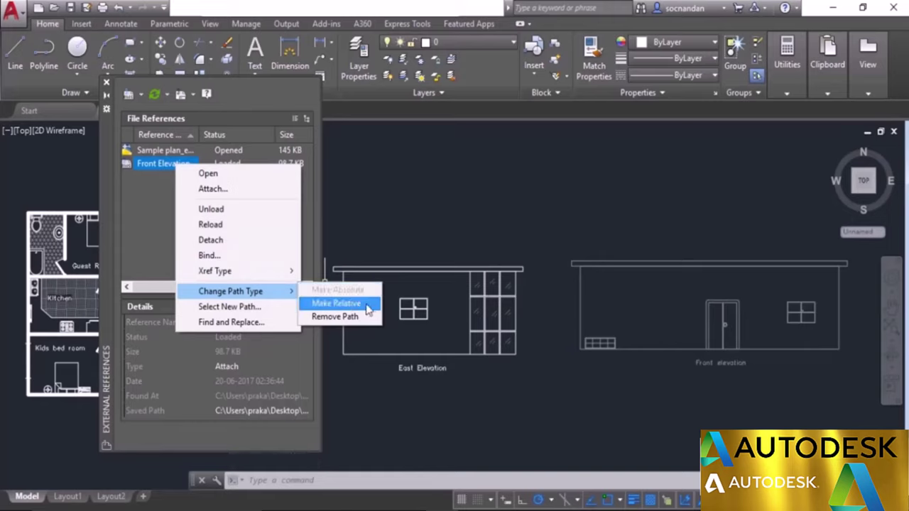
click(334, 303)
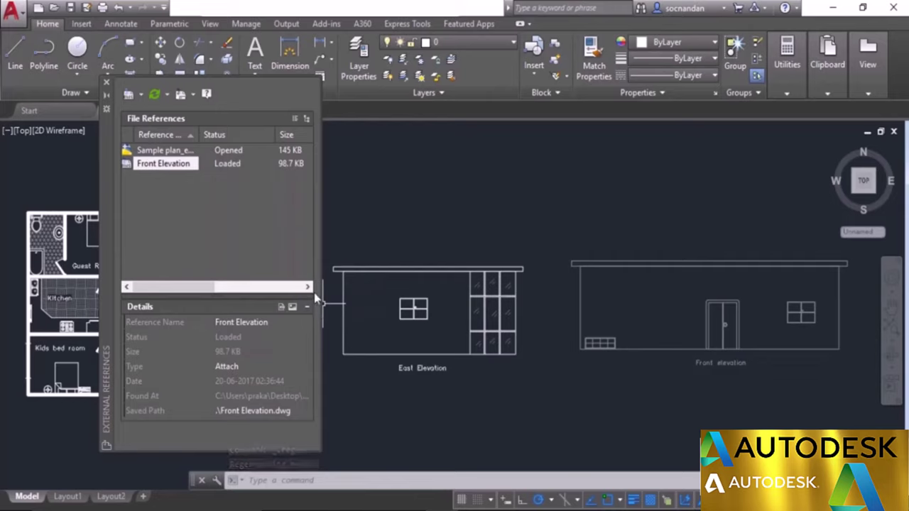
right_click(163, 165)
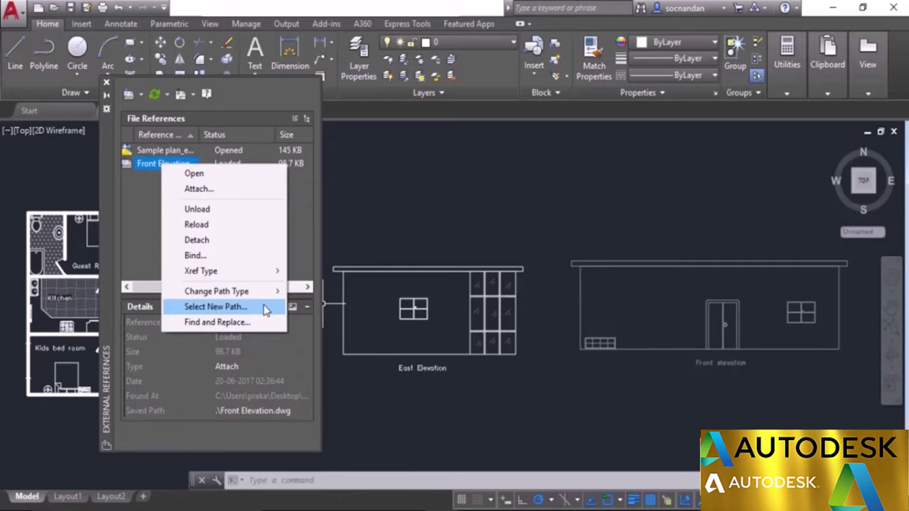
click(144, 232)
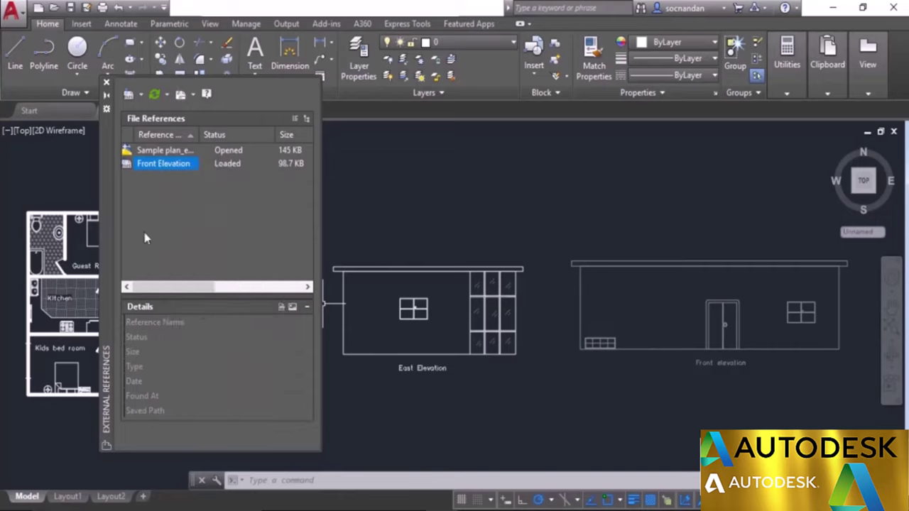
- Try Select New Path for Front Elevation and cancel it
click(174, 163)
right_click(176, 164)
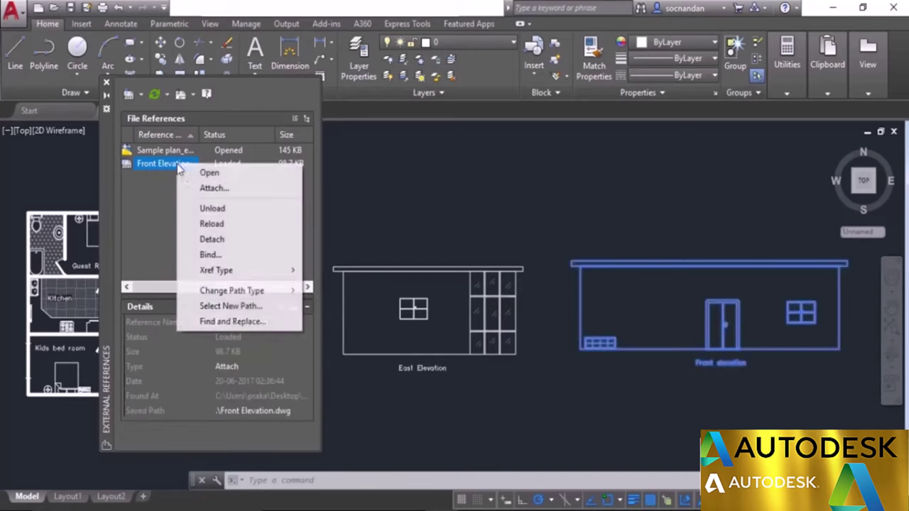
click(267, 306)
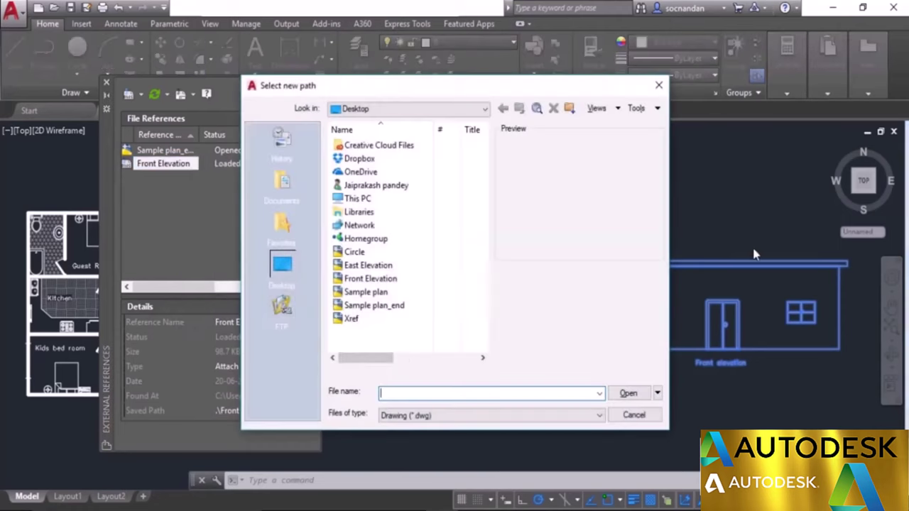
click(631, 415)
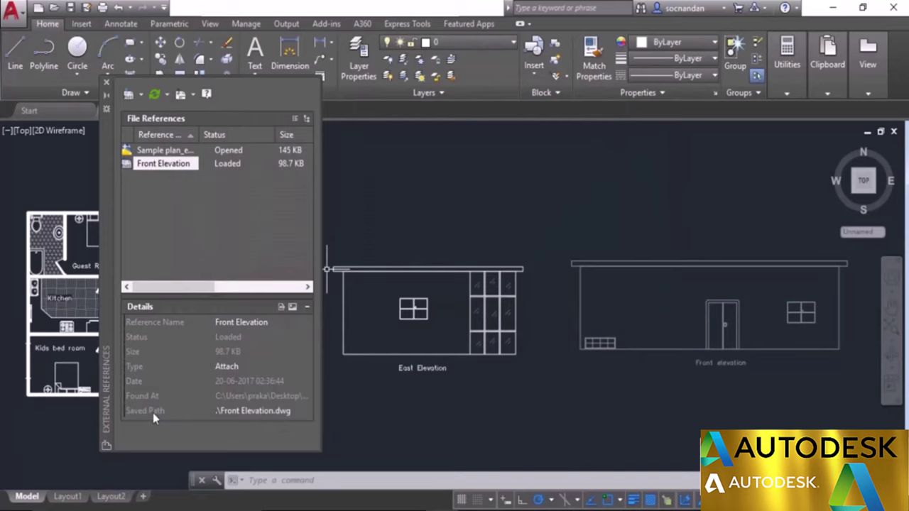
- Browse for a new Saved Path, cancel, then close the External References palette
click(268, 414)
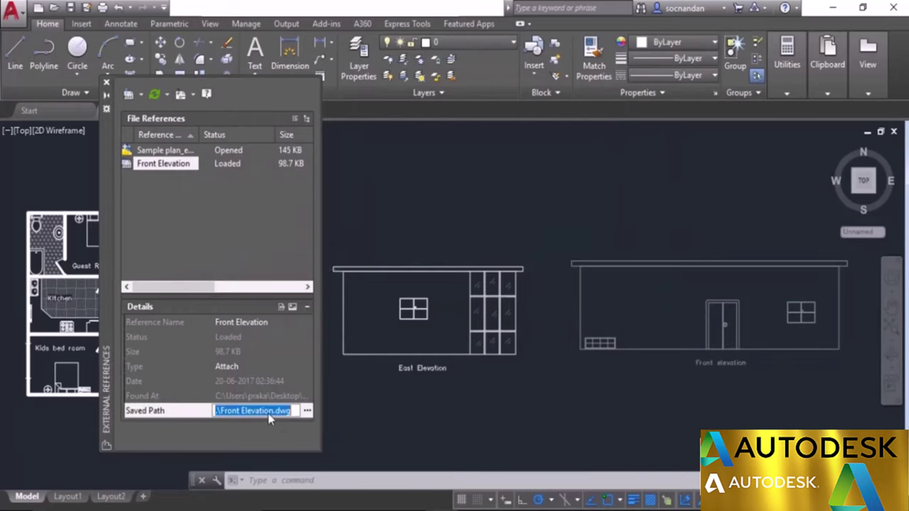
click(307, 412)
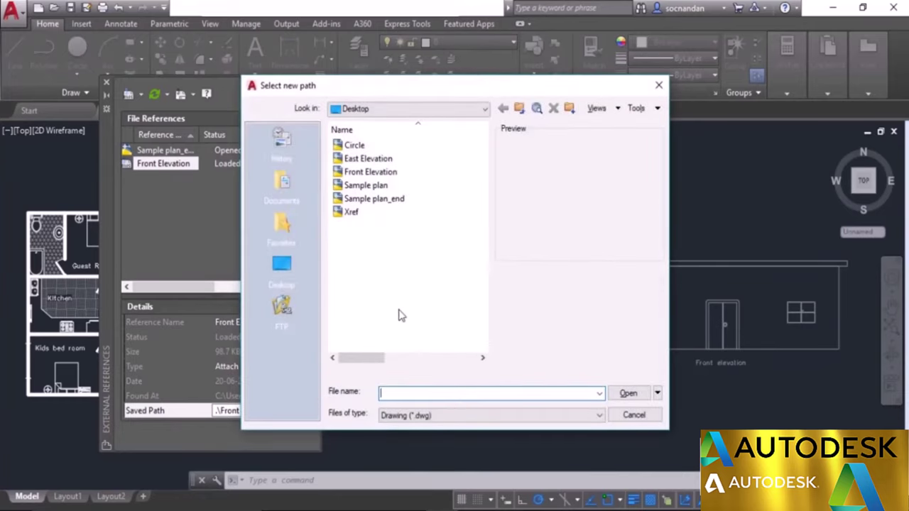
click(642, 415)
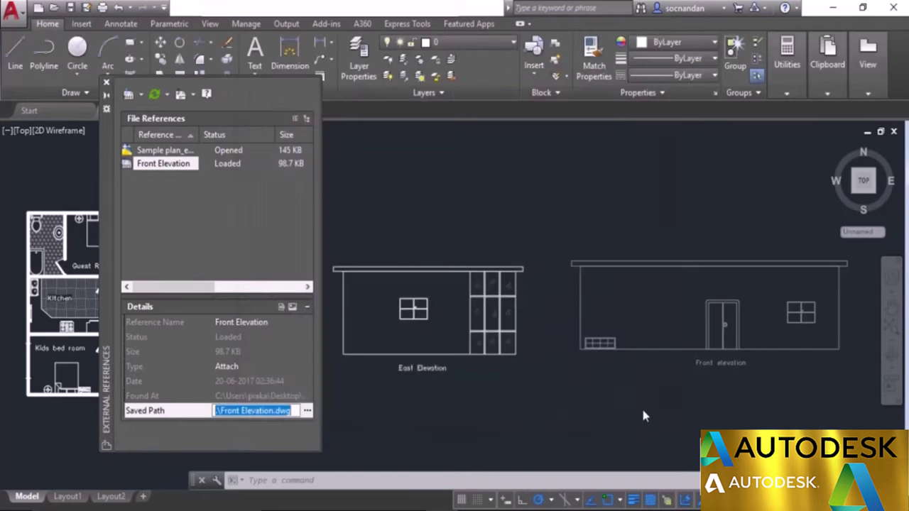
click(196, 221)
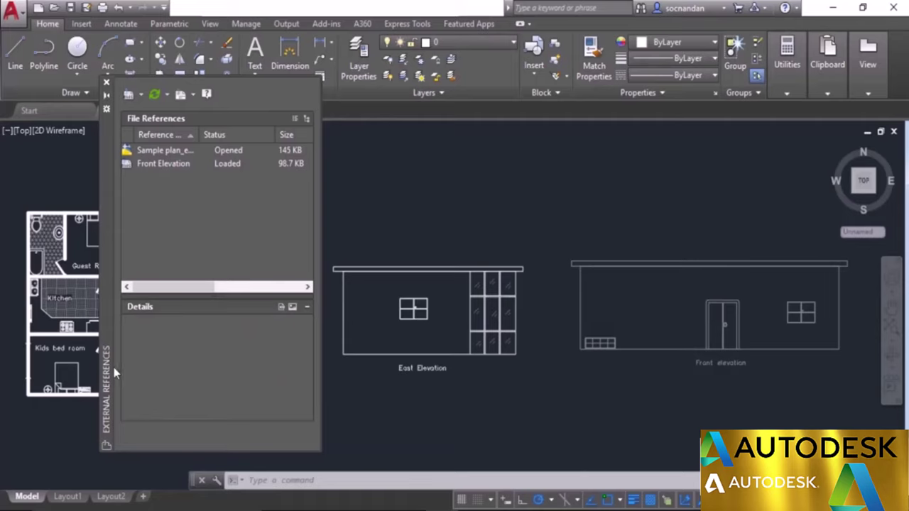
click(106, 82)
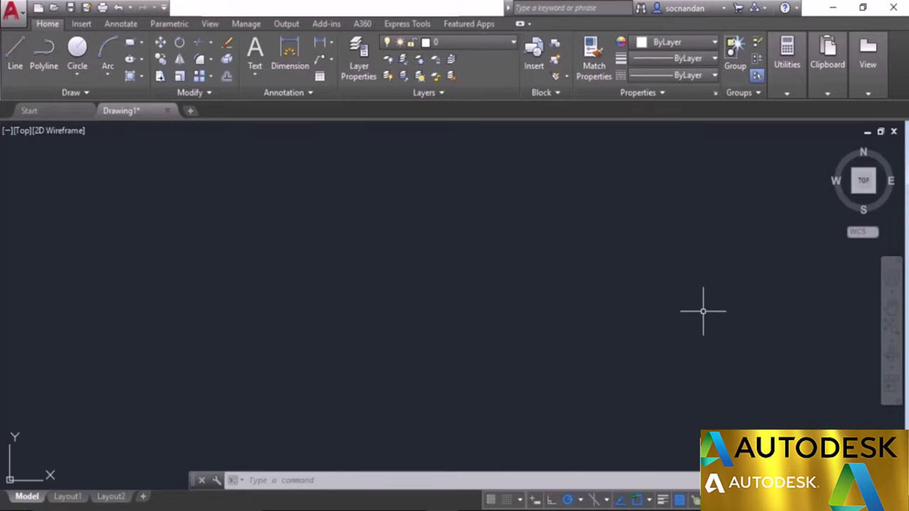
- Attach FP.pdf as a PDF underlay at insertion 0,0,0 with scale 1
click(81, 25)
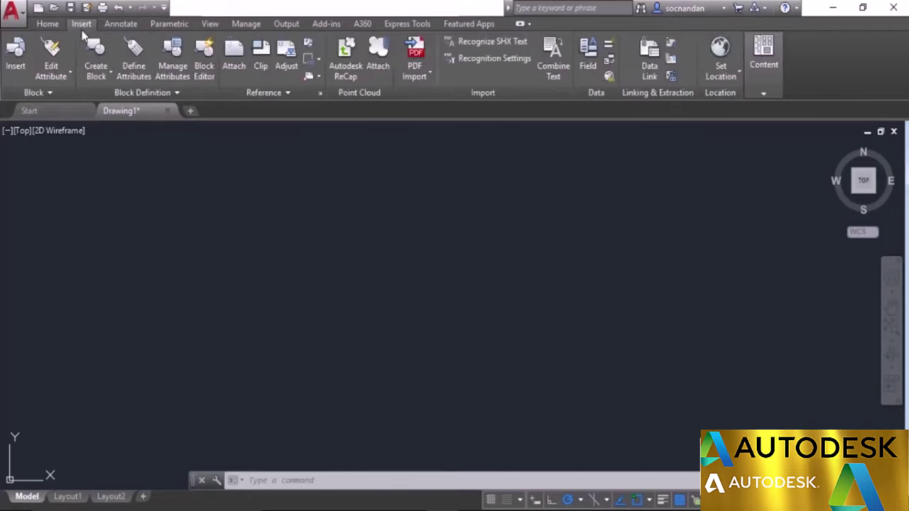
click(234, 57)
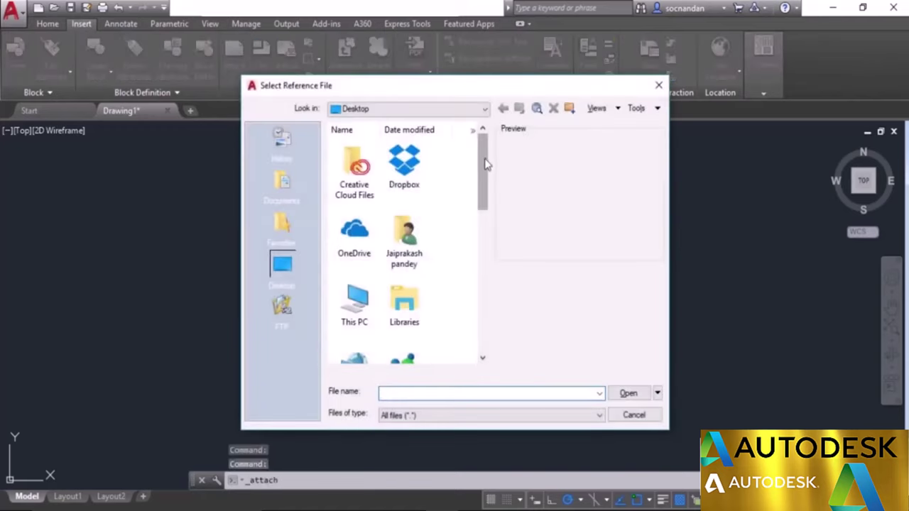
drag(483, 170, 487, 282)
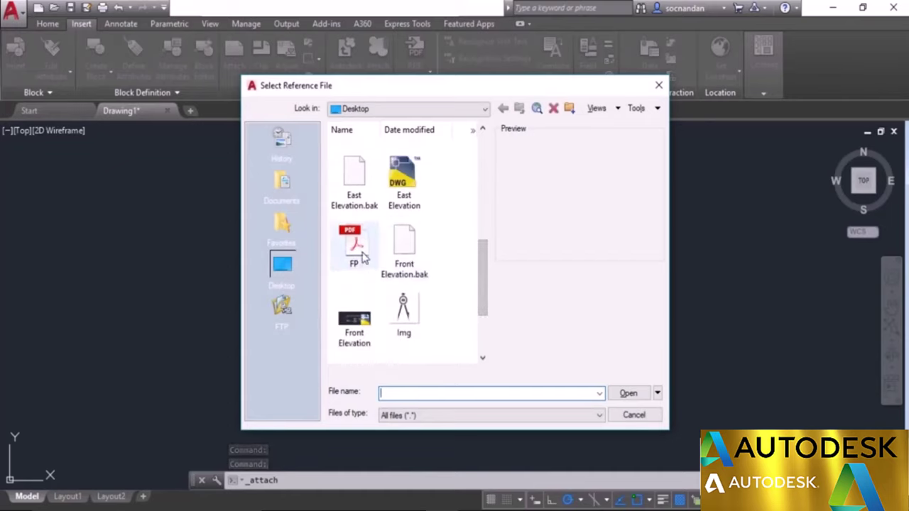
click(359, 252)
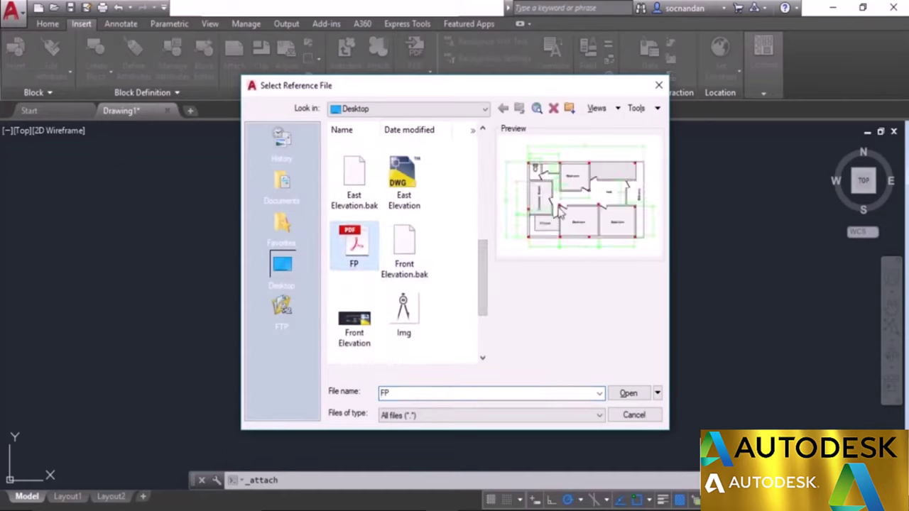
click(628, 393)
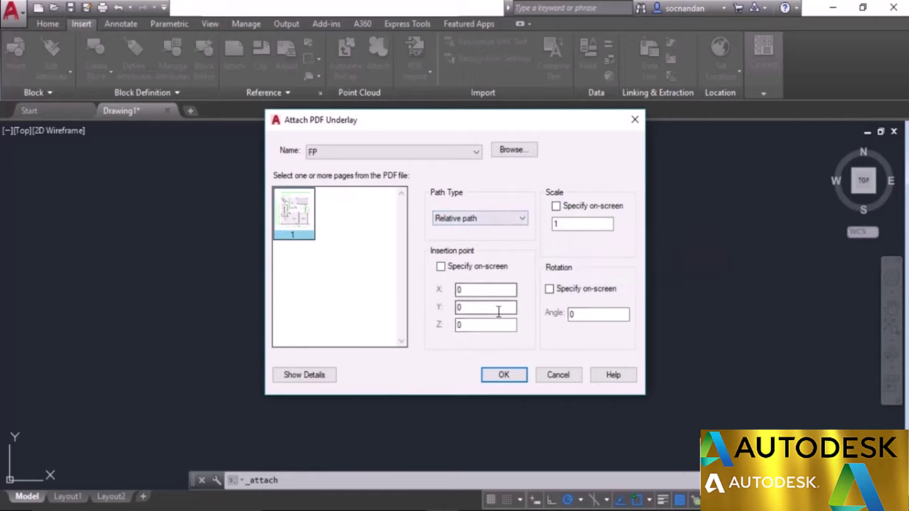
click(503, 374)
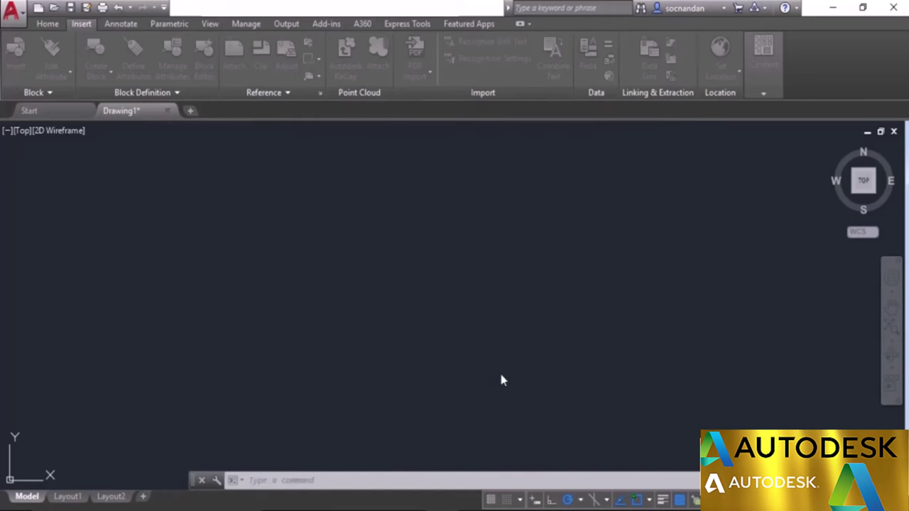
- Zoom out and centre the FP floor plan, then select the underlay frame
scroll(509, 211, down, 4)
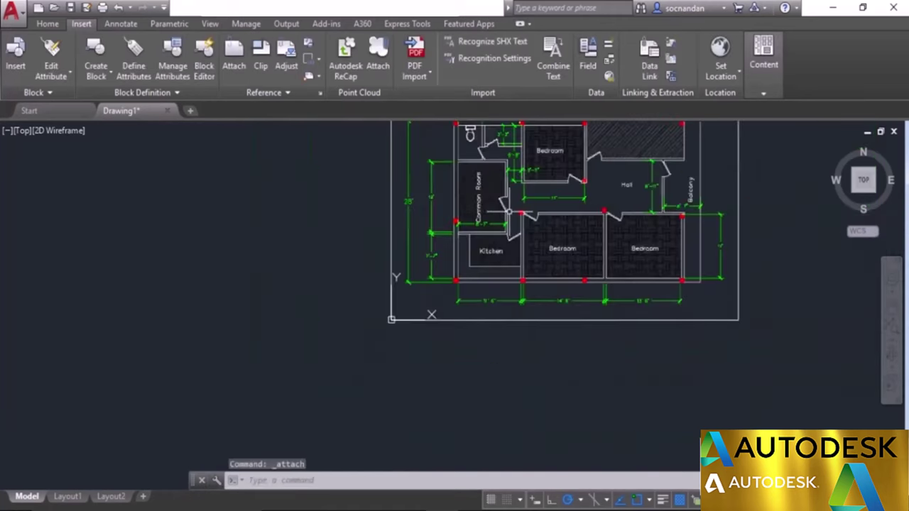
middle_drag(603, 193, 498, 299)
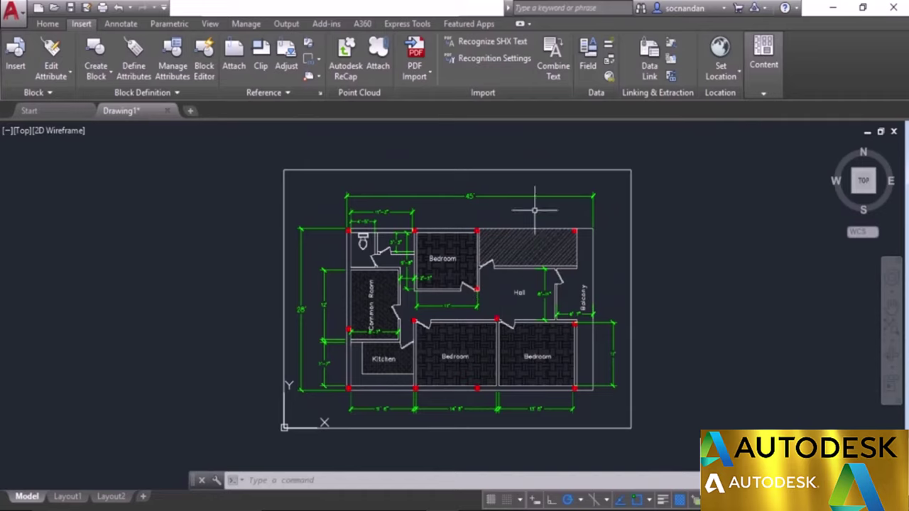
click(545, 169)
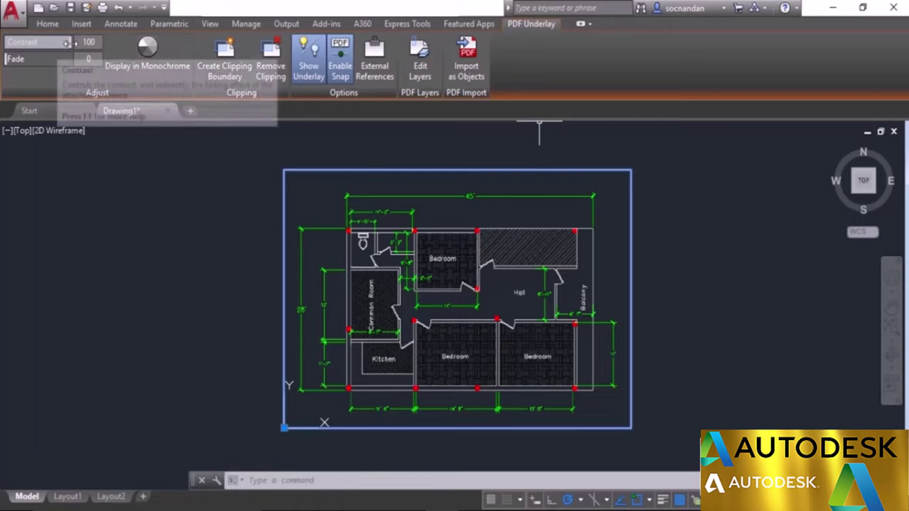
- Try contrast, fade, monochrome and hide/show, leaving the underlay in full colour and visible
mouse_move(74, 42)
mouse_down()
mouse_move(27, 42)
mouse_move(84, 45)
mouse_up()
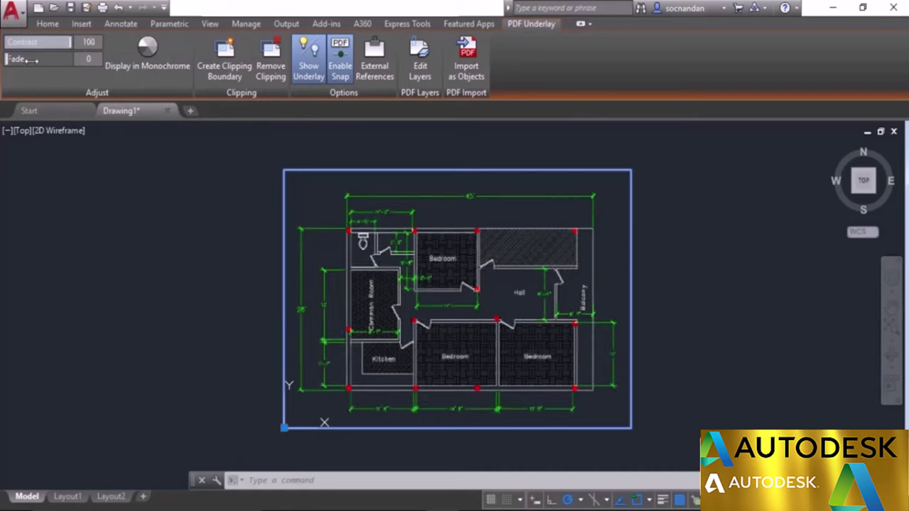
mouse_move(29, 59)
mouse_down()
mouse_move(71, 60)
mouse_move(5, 65)
mouse_up()
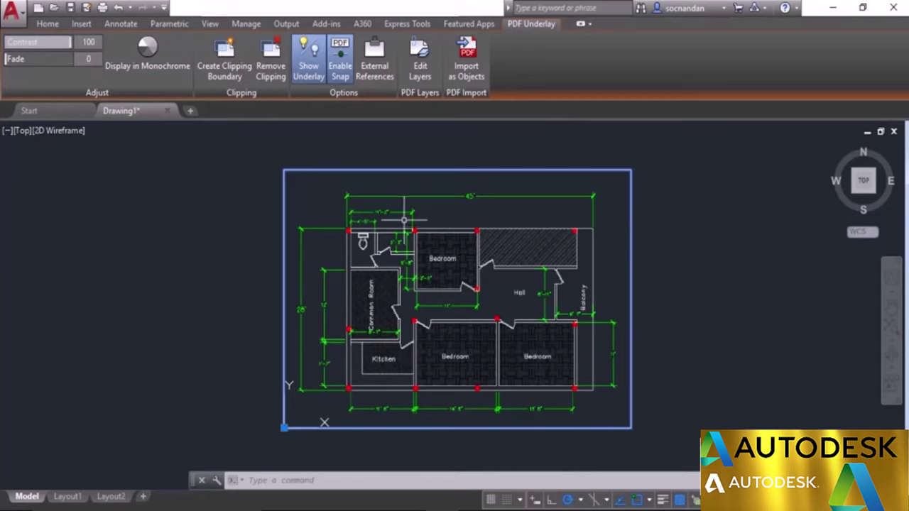
click(144, 71)
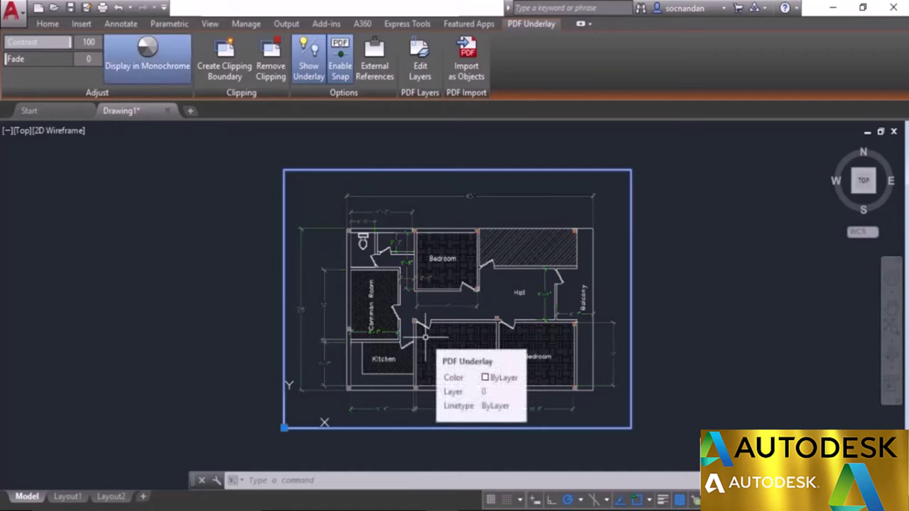
click(149, 66)
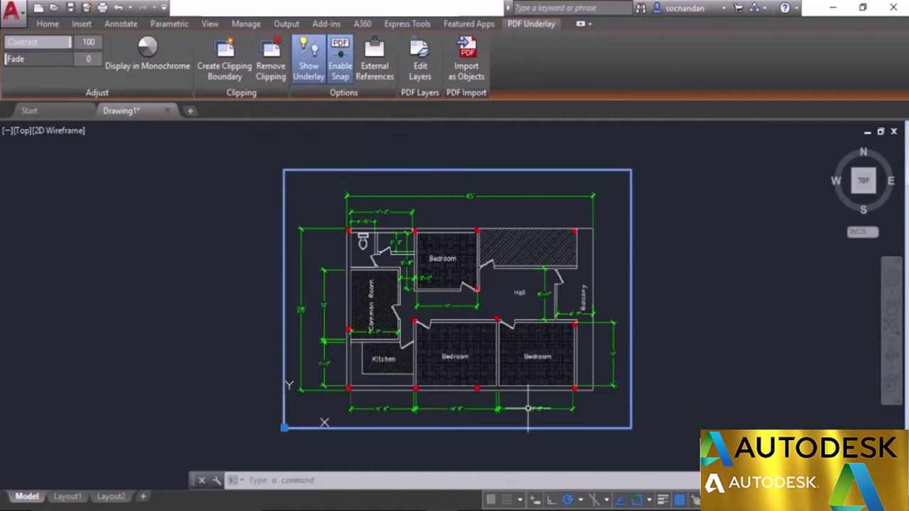
click(309, 65)
click(310, 65)
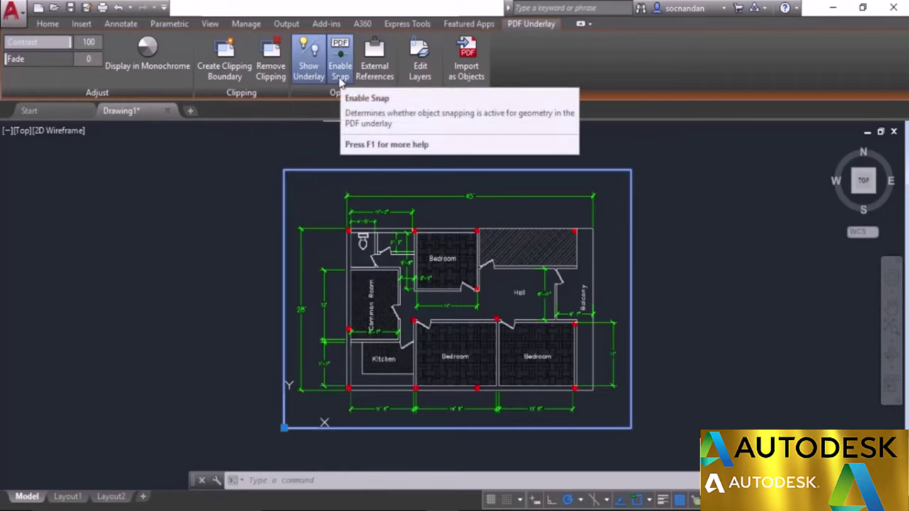
- Turn on Enable Snap for the underlay and zoom in on the floor plan
click(339, 79)
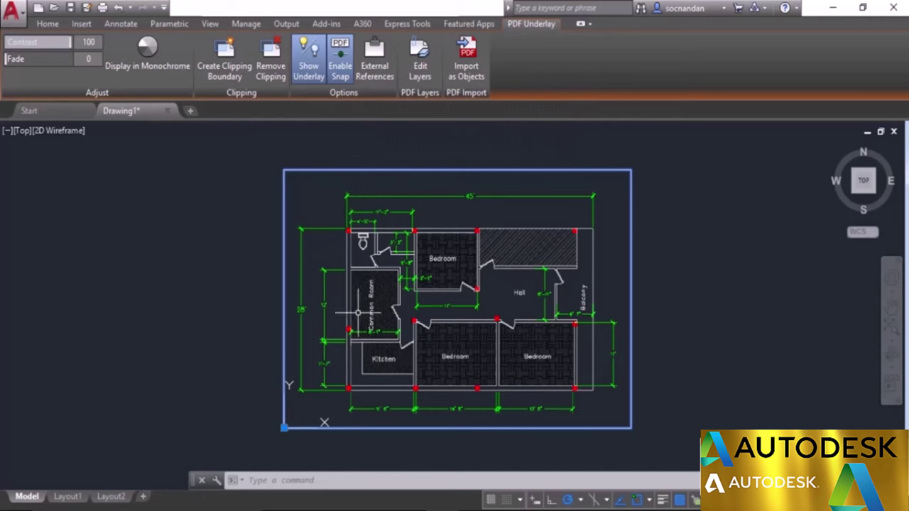
scroll(525, 292, up, 2)
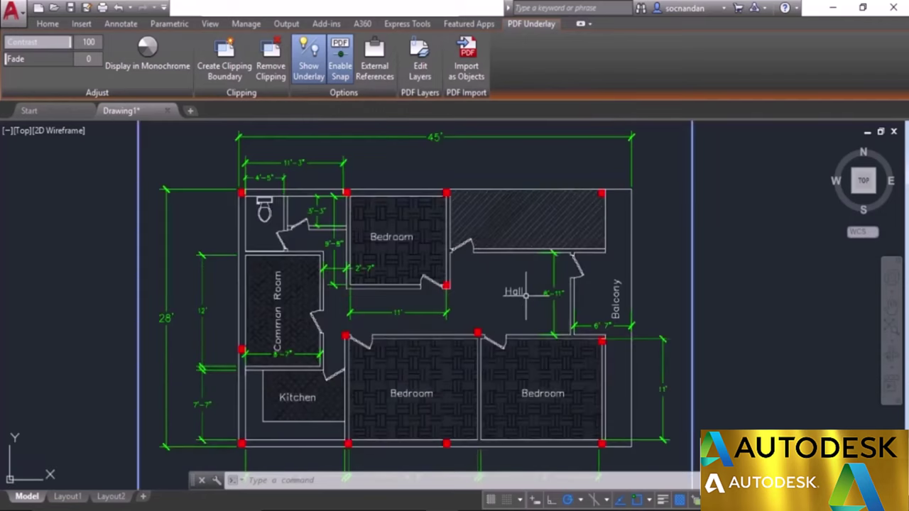
middle_drag(487, 304, 509, 298)
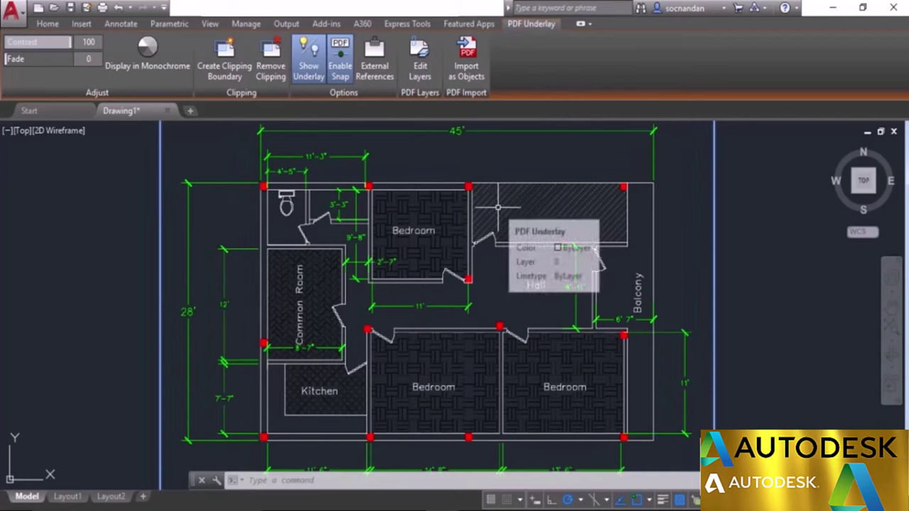
- Test the LINE command, then turn underlay snapping off and test LINE again
click(51, 24)
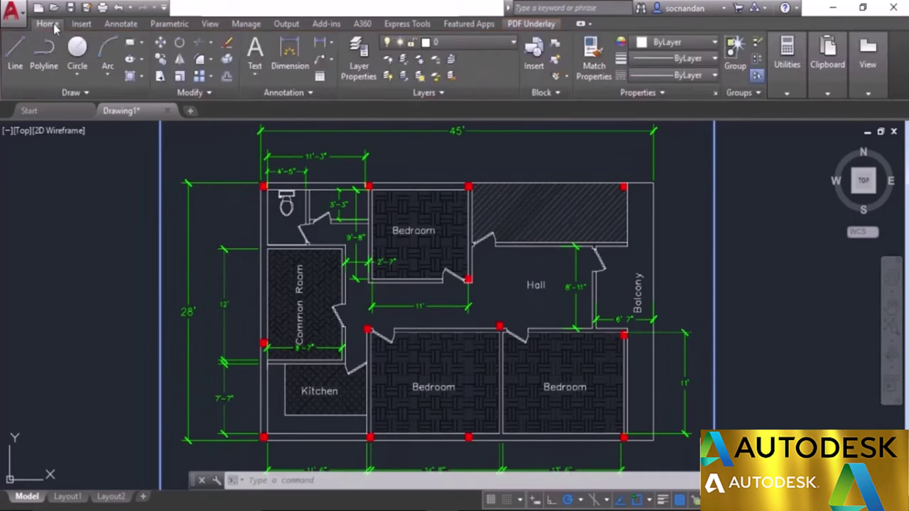
click(15, 51)
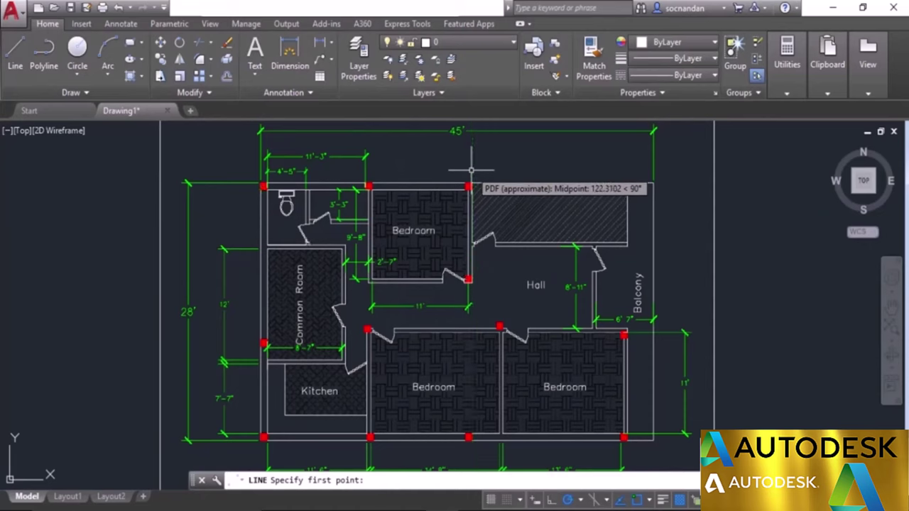
key(Escape)
click(161, 225)
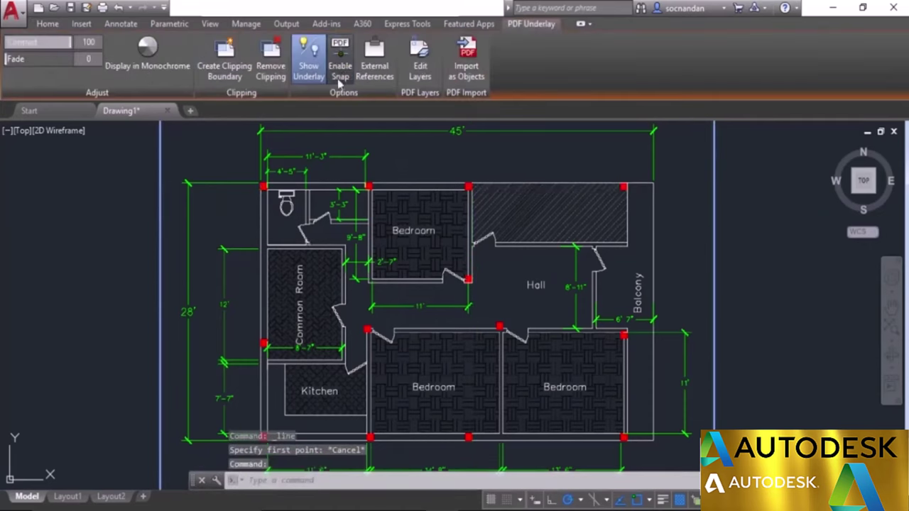
click(346, 69)
click(48, 24)
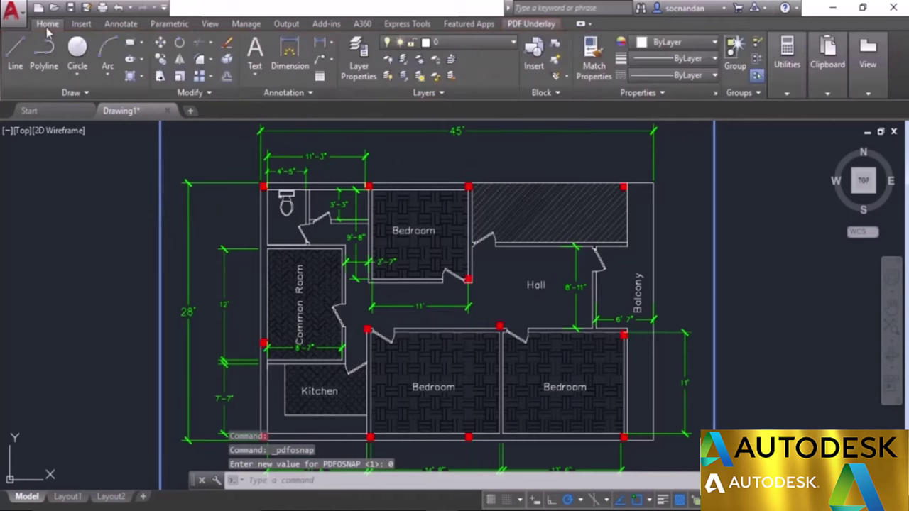
click(15, 53)
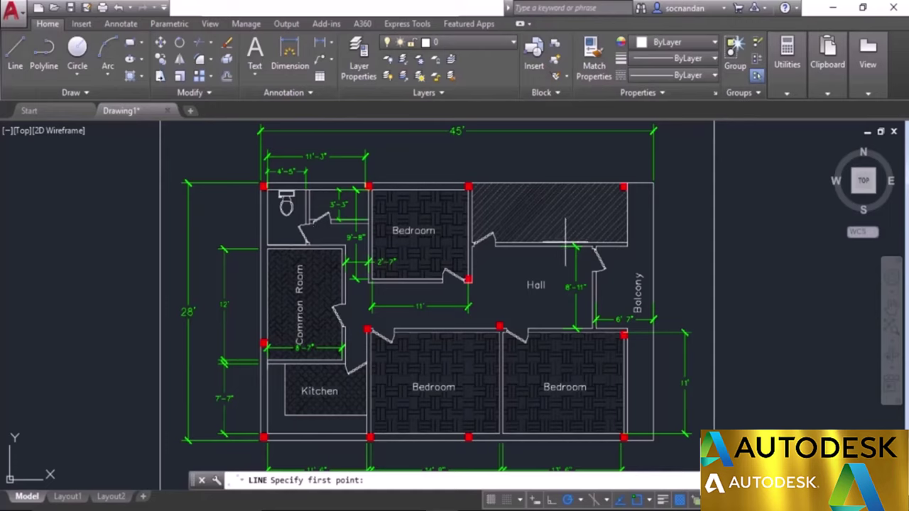
key(Escape)
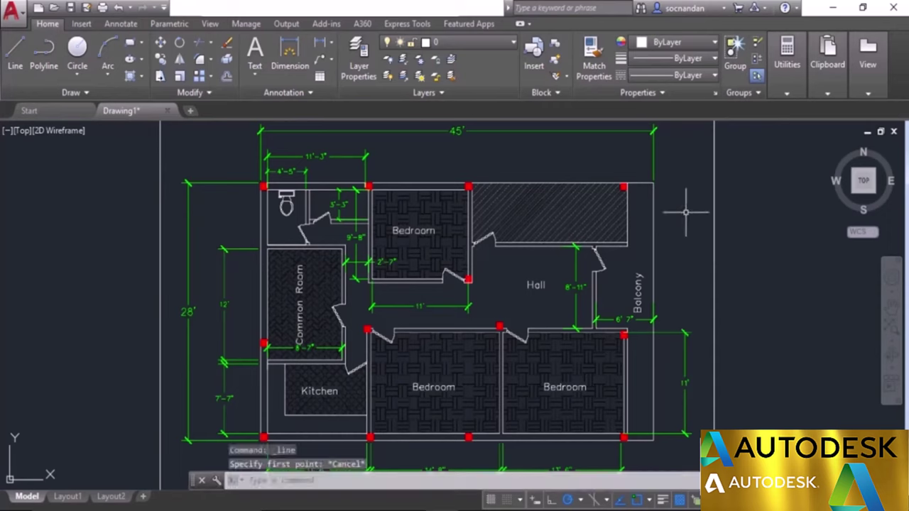
- Reselect the FP underlay and turn Enable Snap back on
click(712, 203)
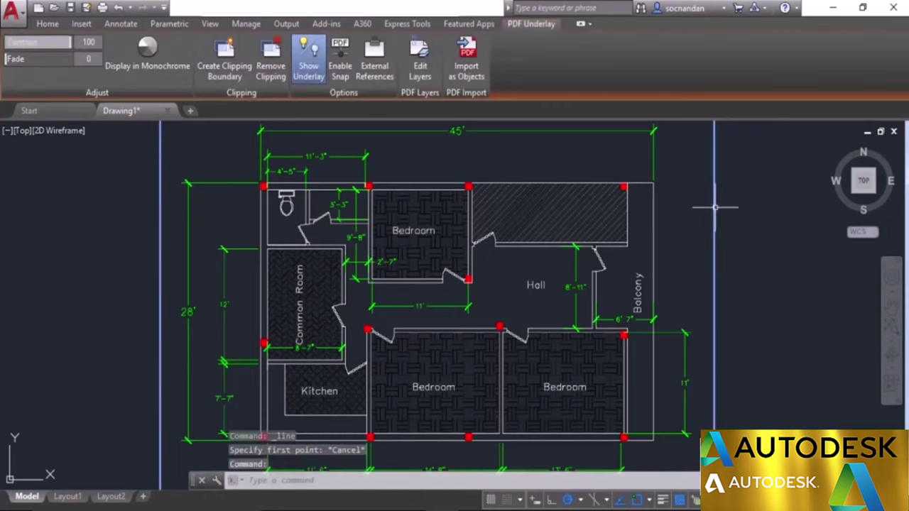
click(340, 65)
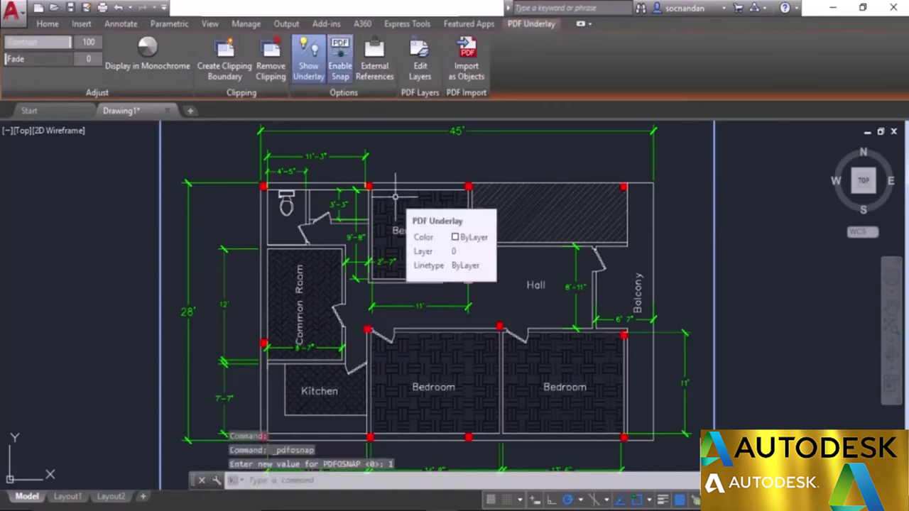
scroll(405, 206, down, 2)
middle_drag(462, 256, 462, 273)
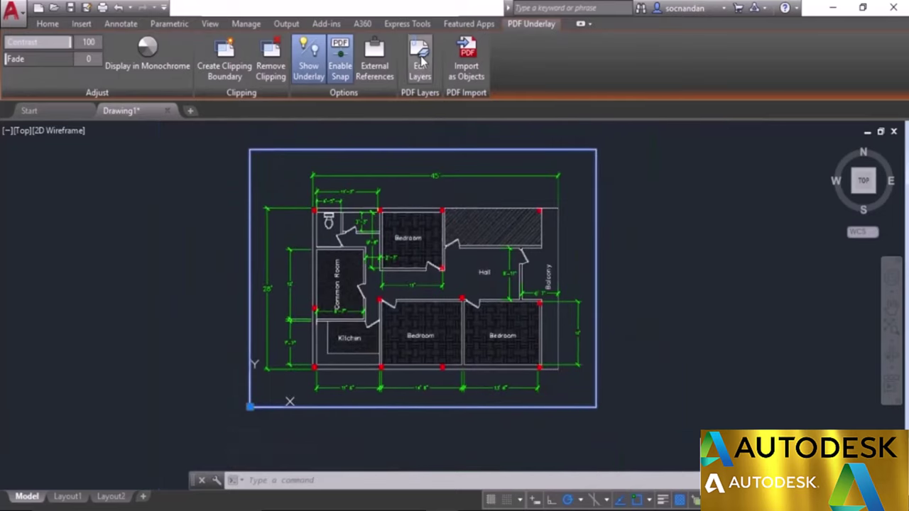
- In the underlay's layers, turn on Comments and Markups and toggle Dimension off and back on
click(419, 60)
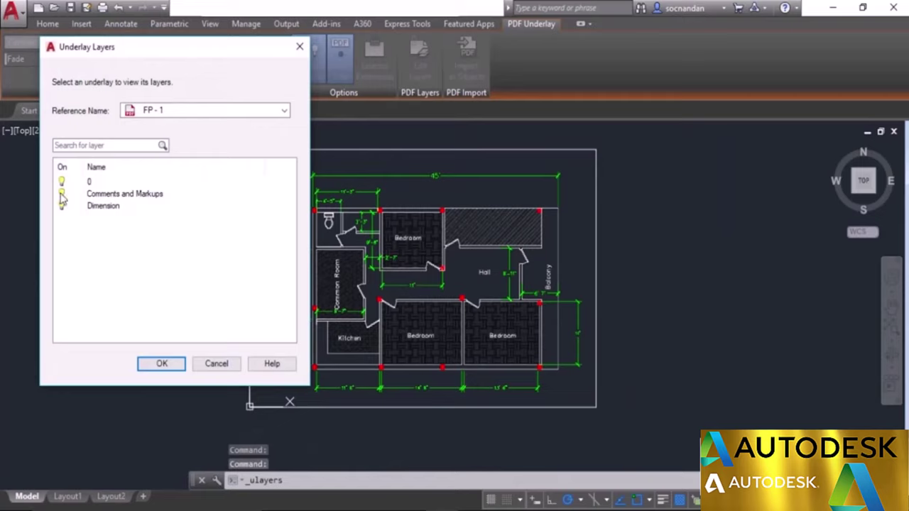
click(61, 193)
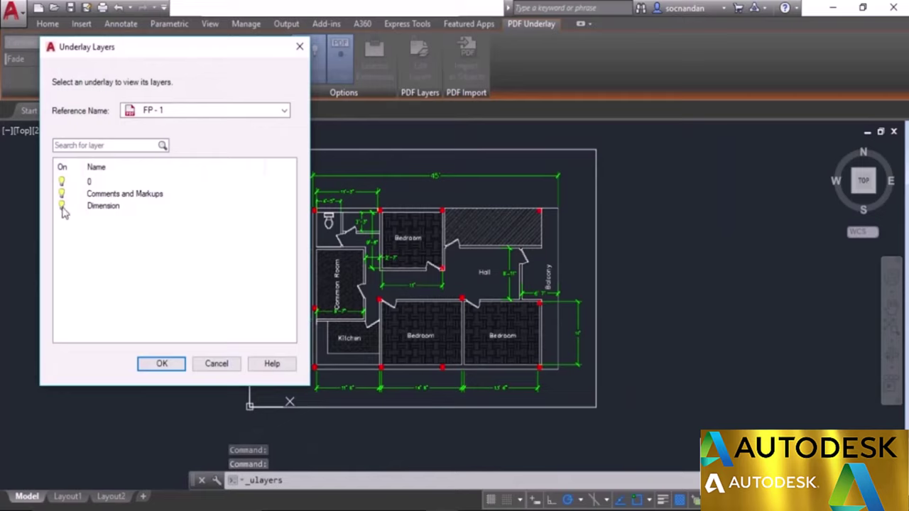
click(61, 206)
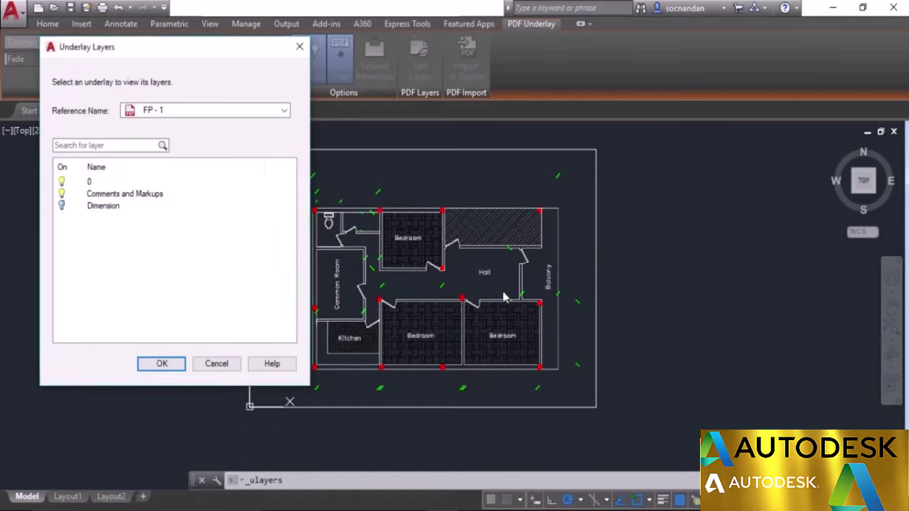
click(62, 206)
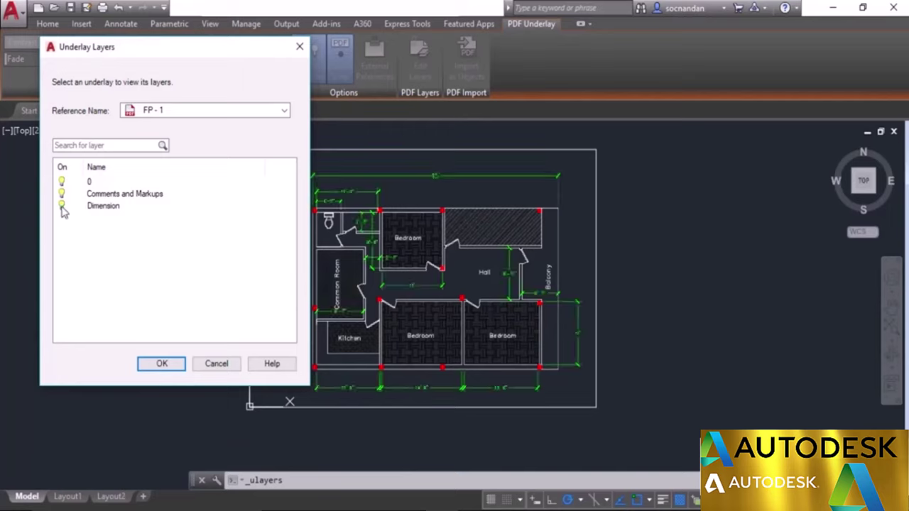
click(162, 364)
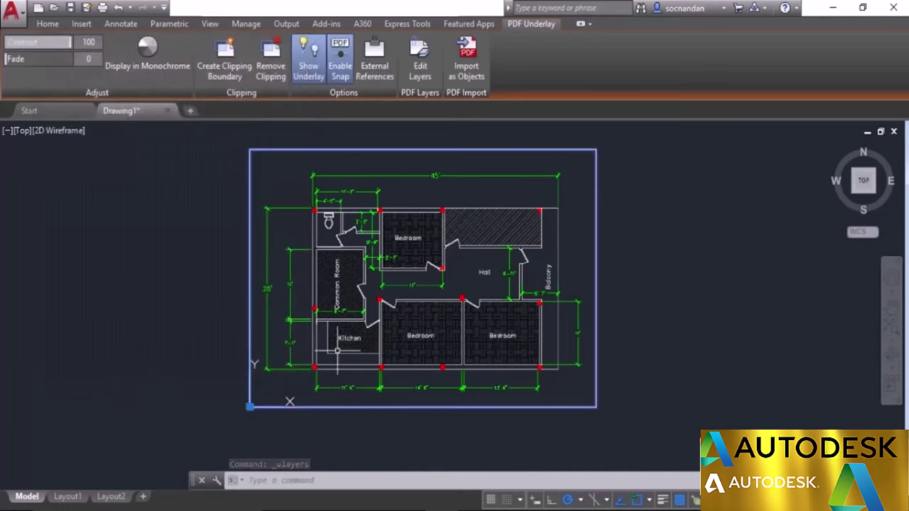
middle_drag(419, 275, 453, 290)
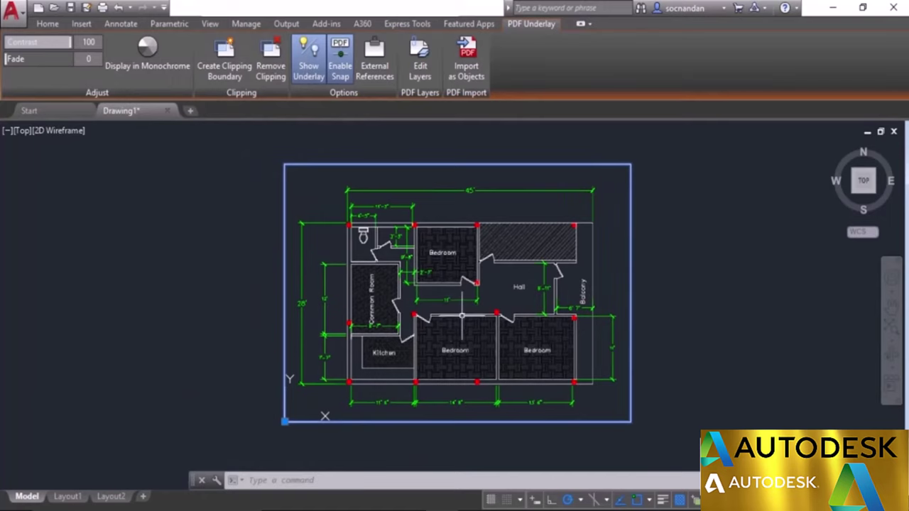
scroll(460, 309, up, 2)
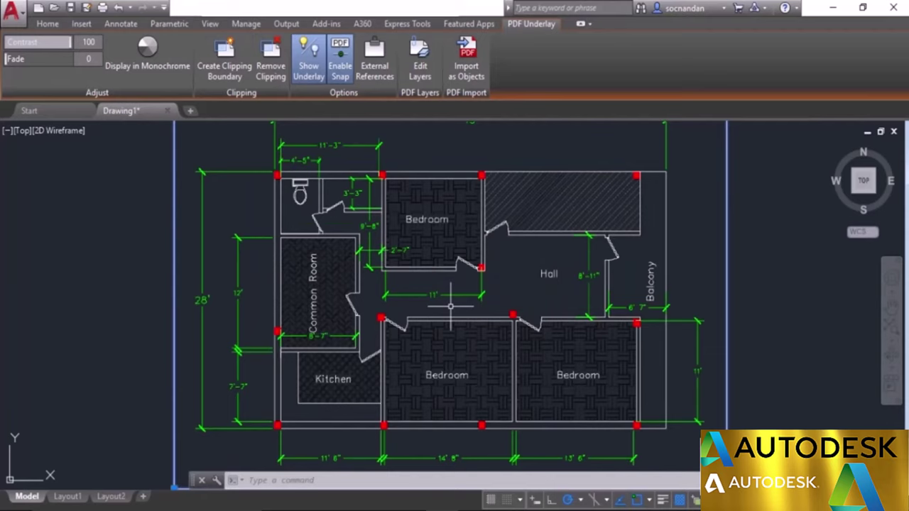
- Import the whole floor-plan PDF sheet as AutoCAD objects, unloading the PDF underlay afterwards
click(470, 62)
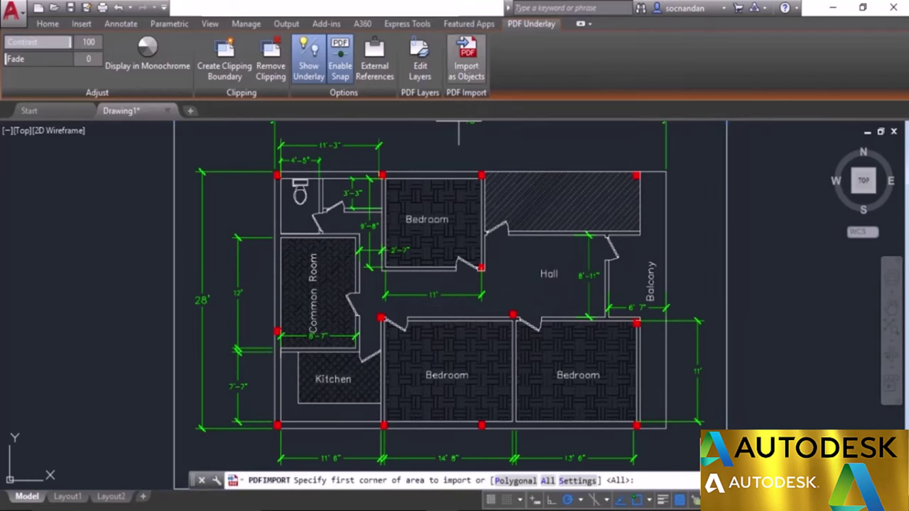
scroll(483, 224, down, 2)
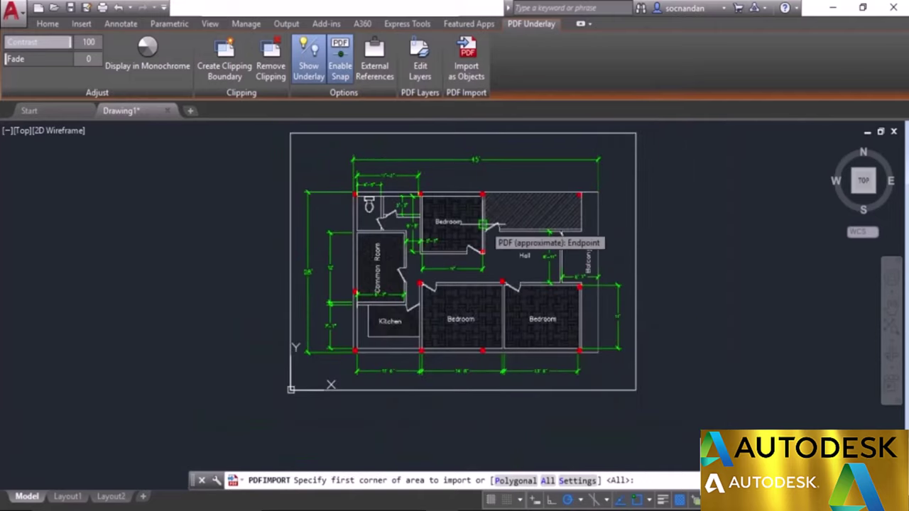
middle_drag(482, 224, 448, 264)
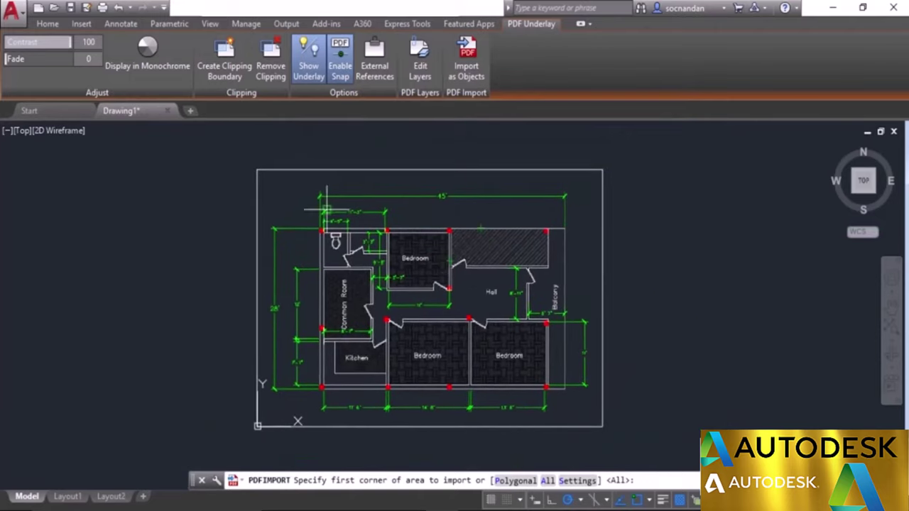
click(257, 169)
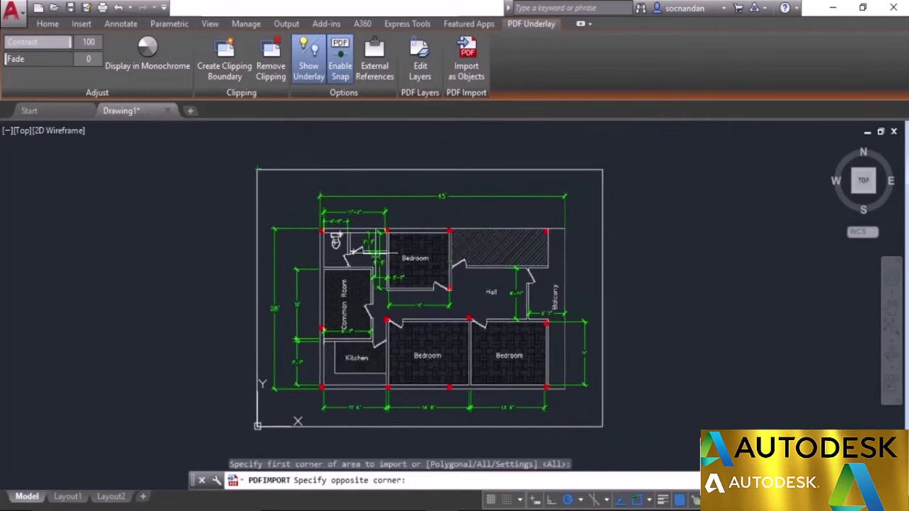
click(602, 426)
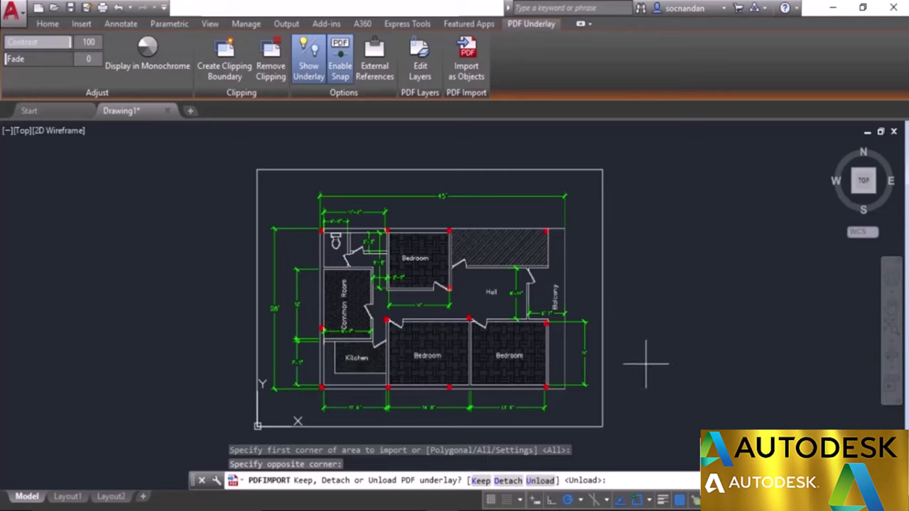
key(Return)
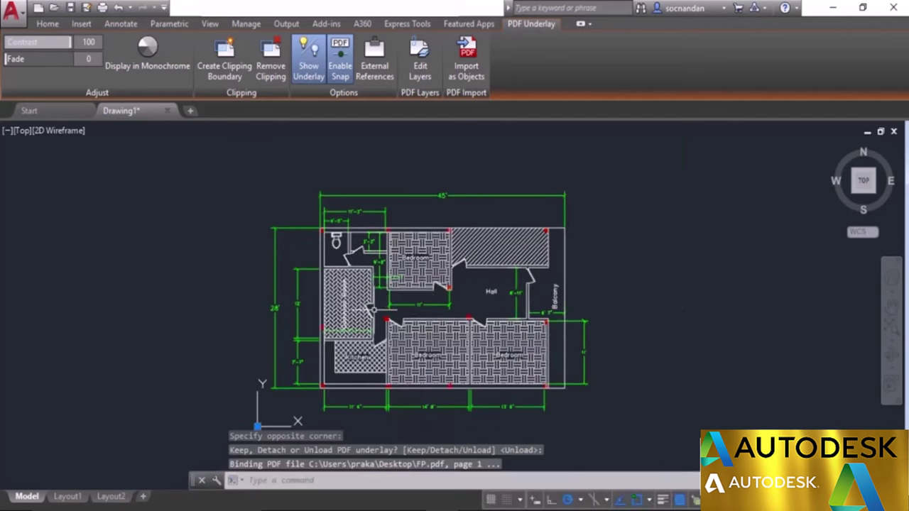
scroll(373, 316, up, 2)
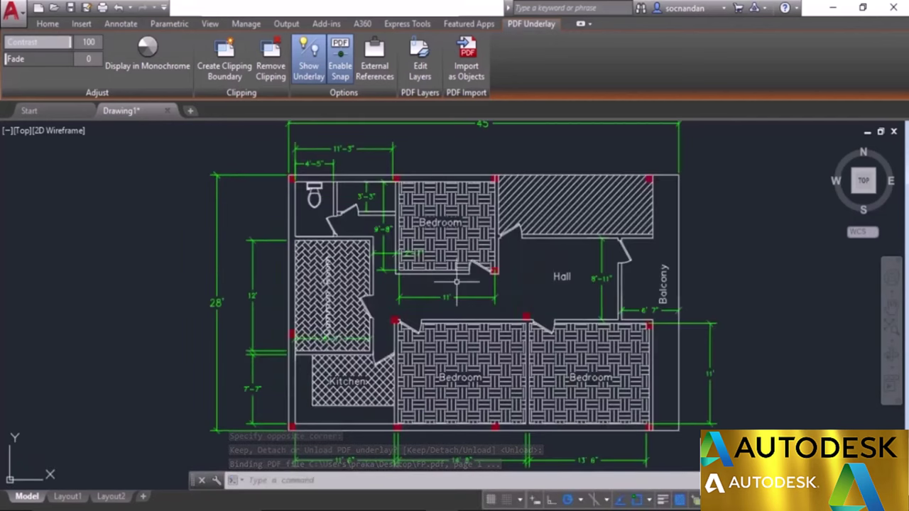
mouse_move(602, 224)
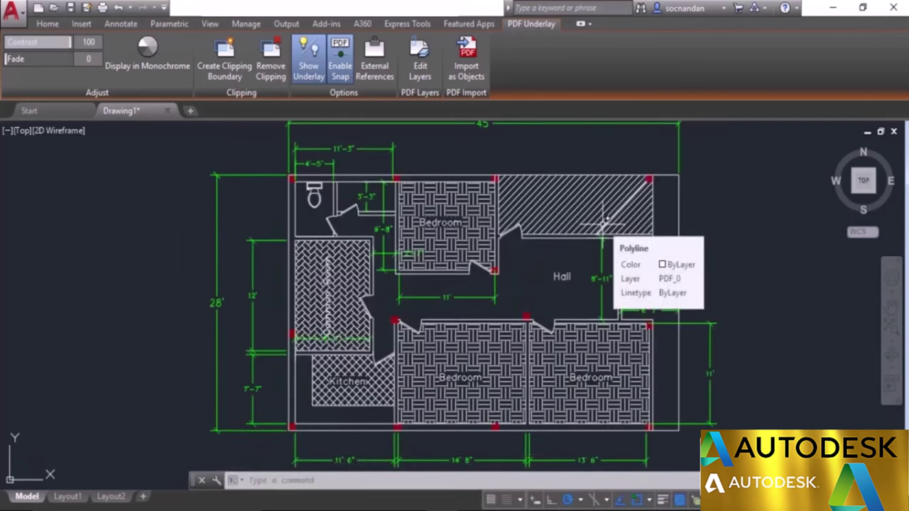
scroll(602, 224, down, 2)
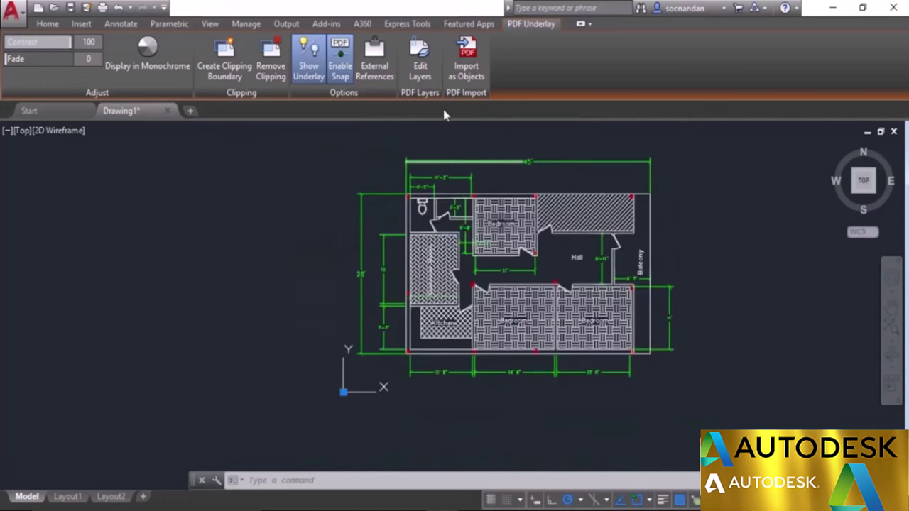
- Detach the FP - 1 PDF reference in External References and close the palette
click(377, 63)
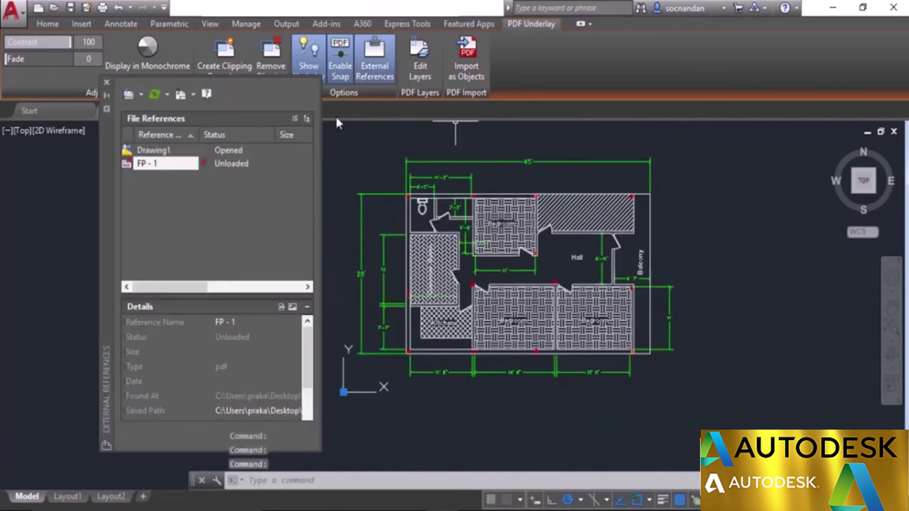
right_click(165, 164)
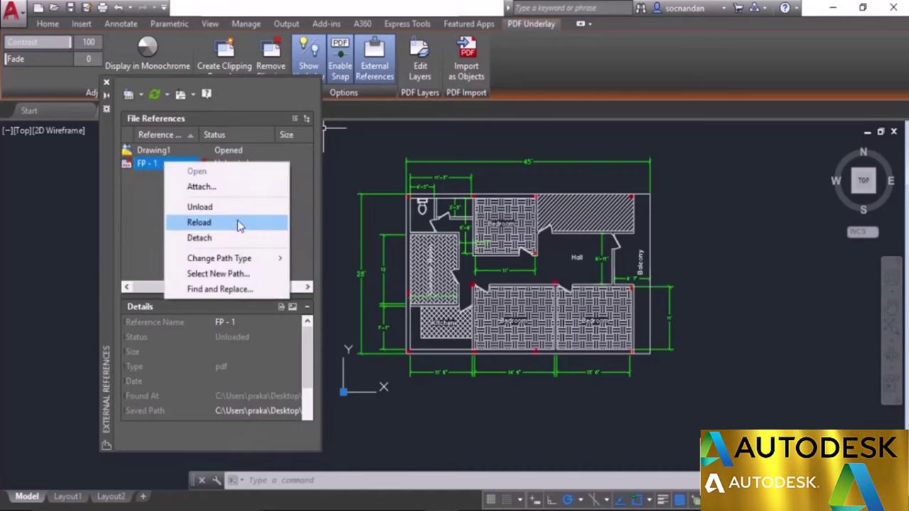
click(202, 238)
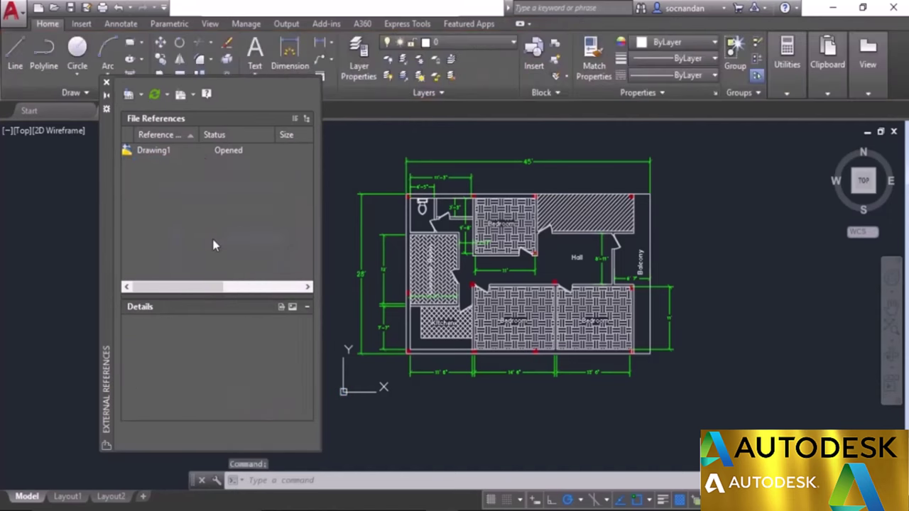
click(106, 83)
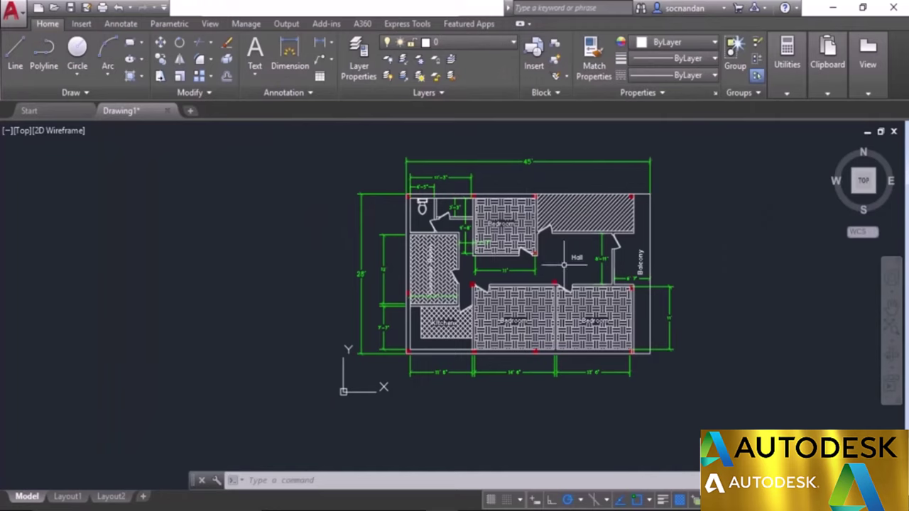
middle_drag(558, 261, 499, 273)
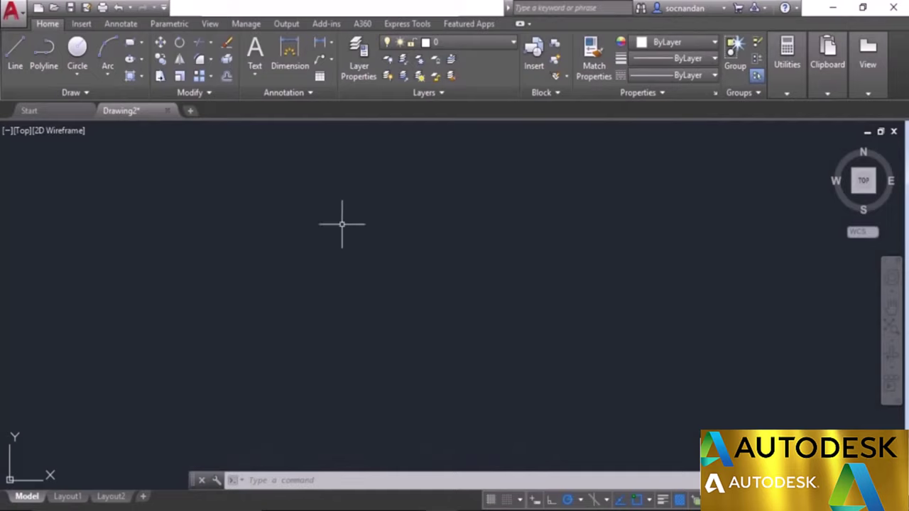
- Attach the Img compass picture via Insert > Attach and place it at scale 1
click(80, 25)
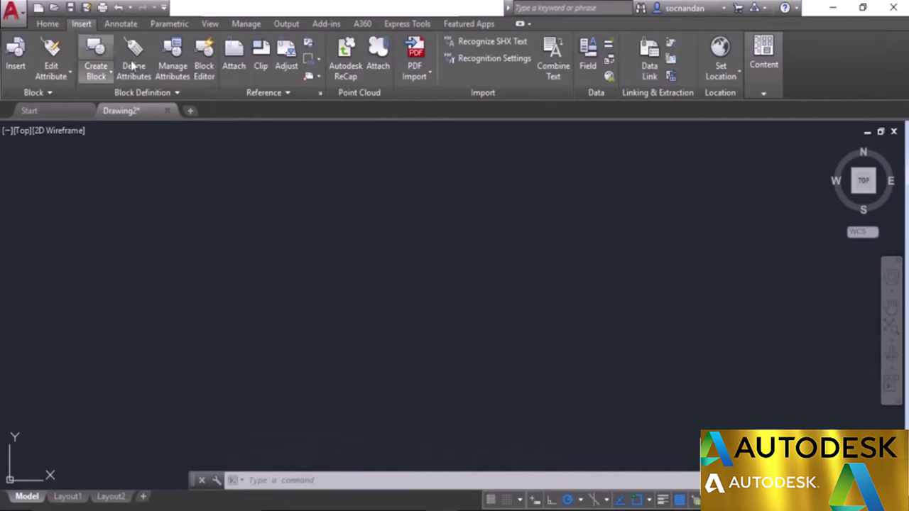
click(231, 61)
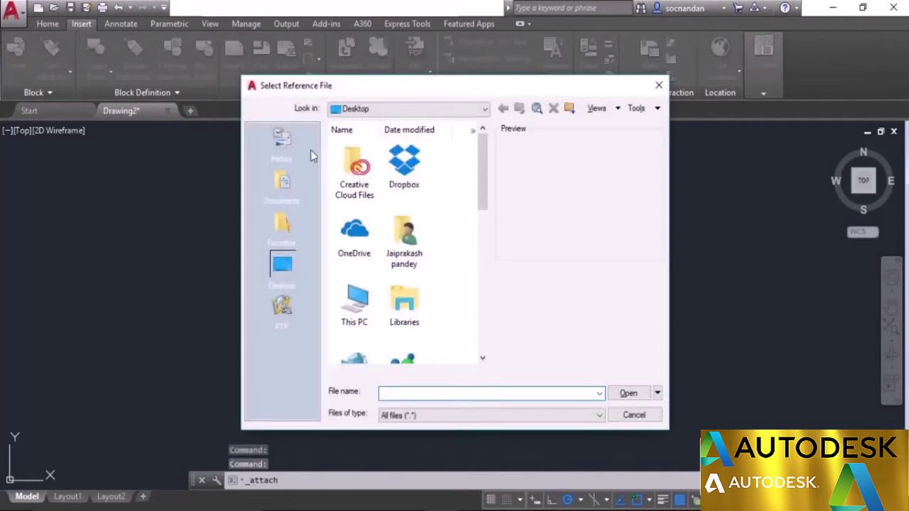
scroll(437, 266, down, 1)
scroll(436, 265, down, 3)
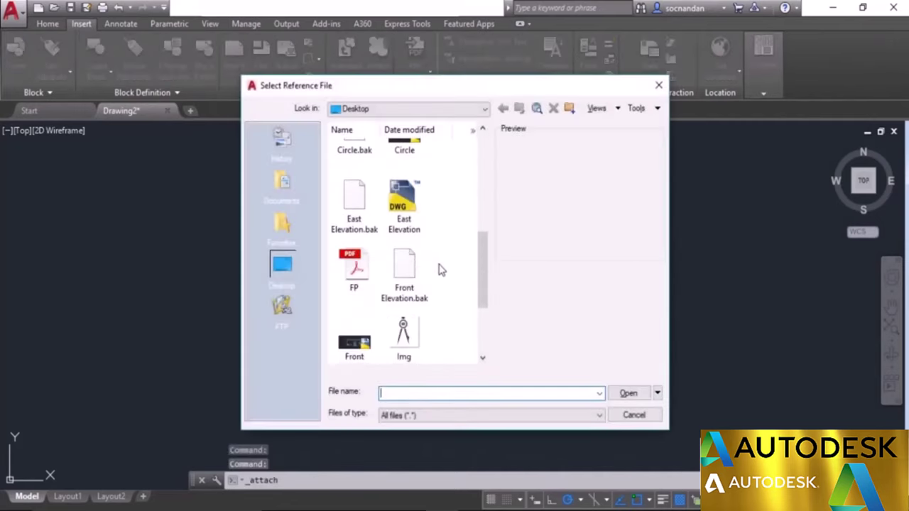
click(404, 340)
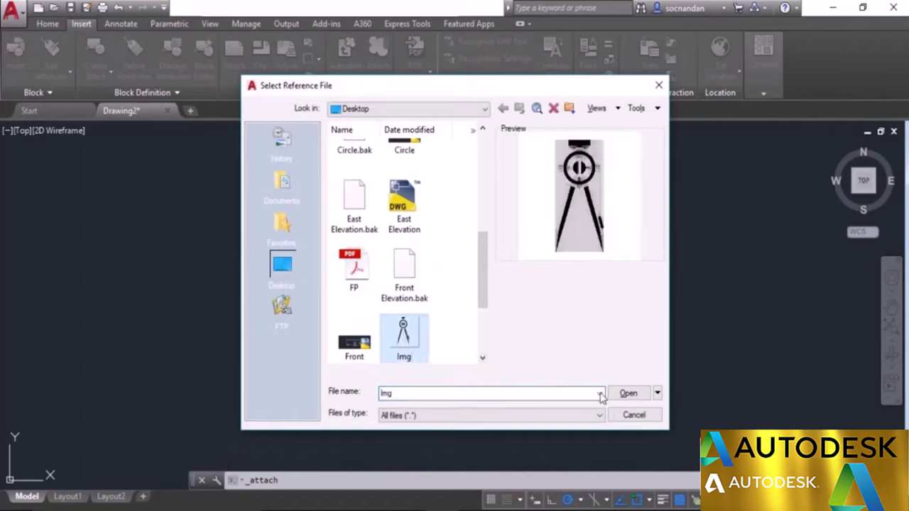
click(632, 395)
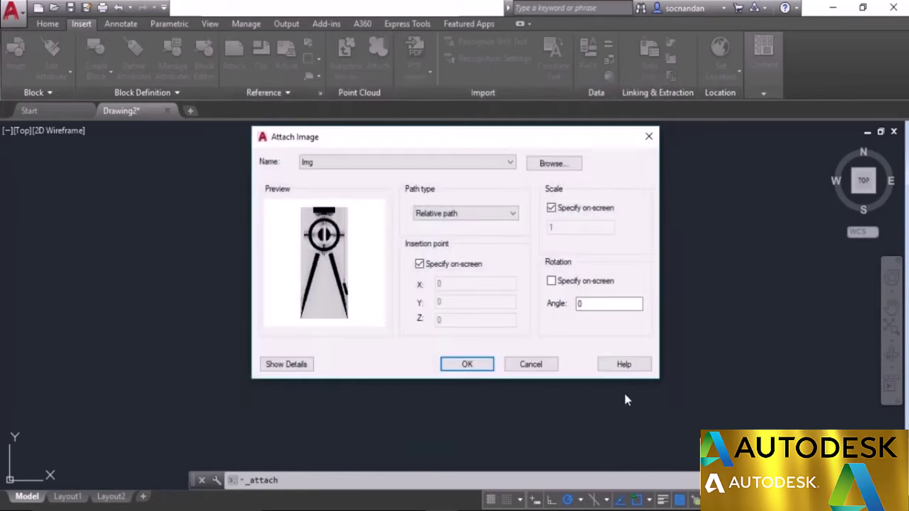
click(466, 364)
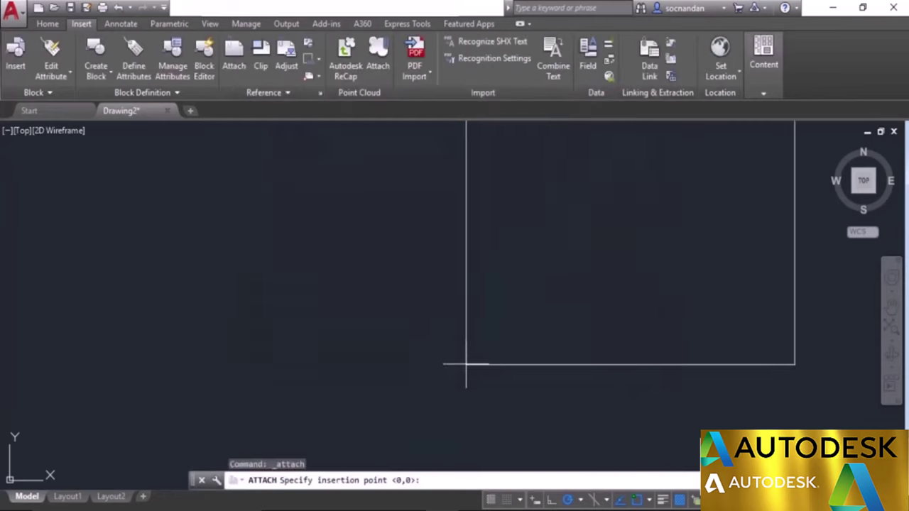
click(303, 424)
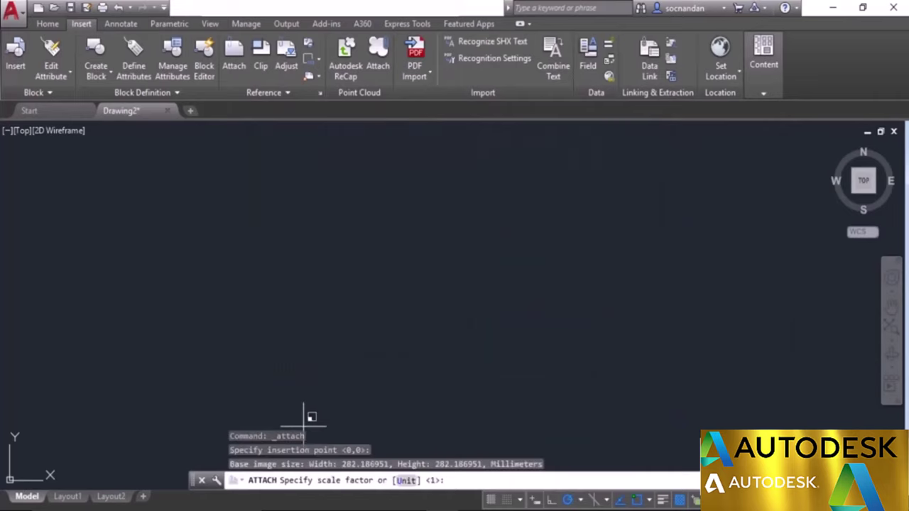
key(Return)
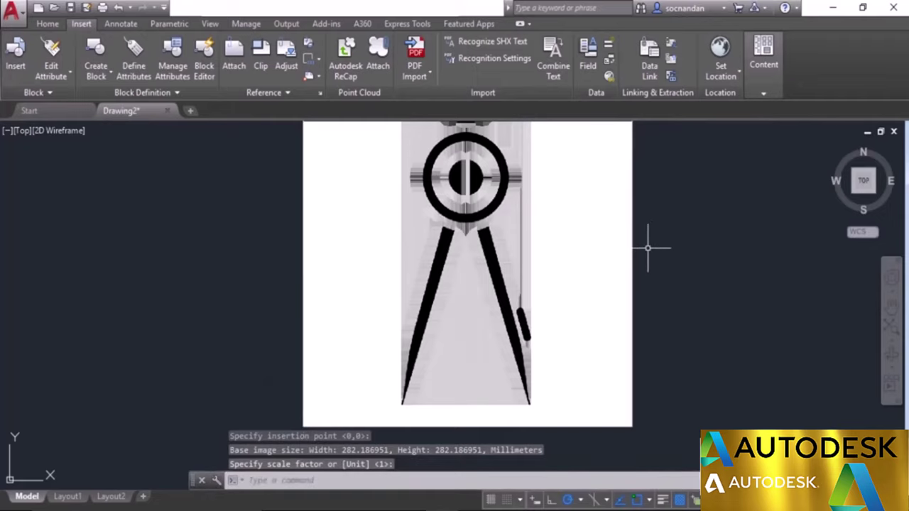
scroll(649, 248, down, 2)
middle_drag(666, 226, 540, 274)
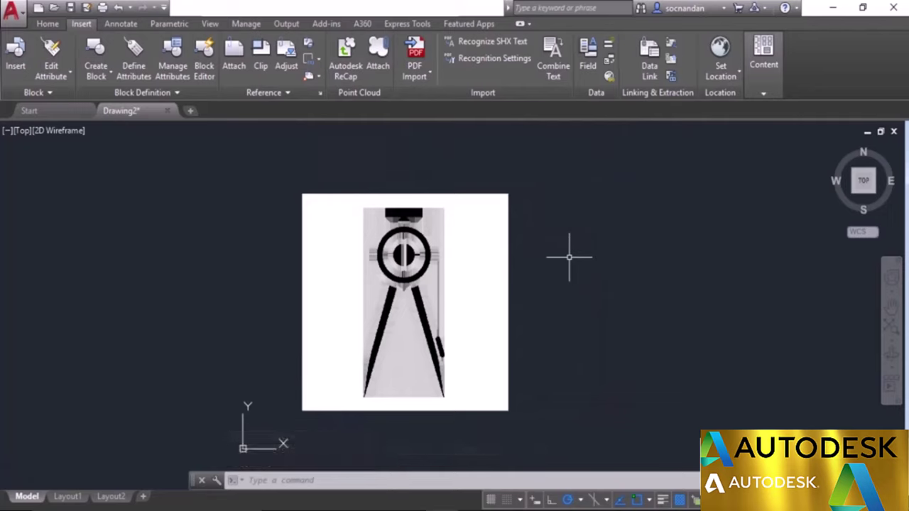
- Set the compass image's brightness to 75 and contrast to 100
click(500, 192)
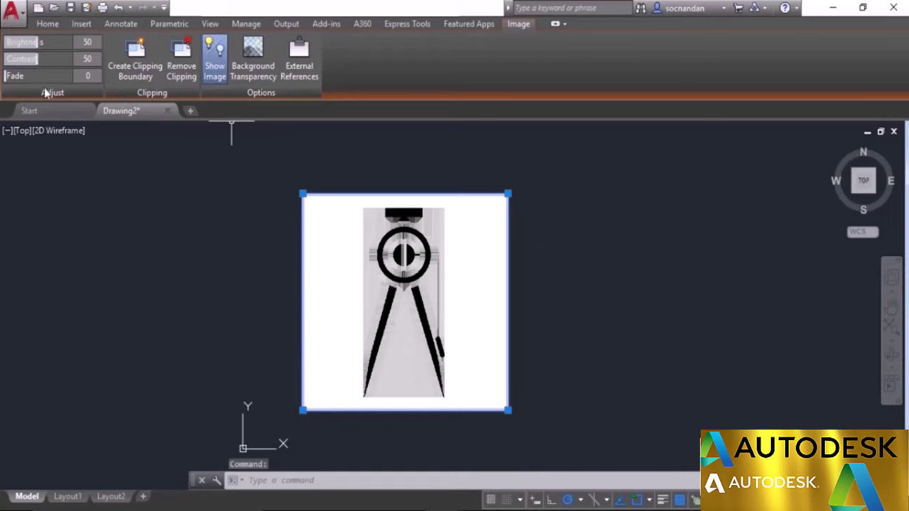
drag(28, 42, 74, 72)
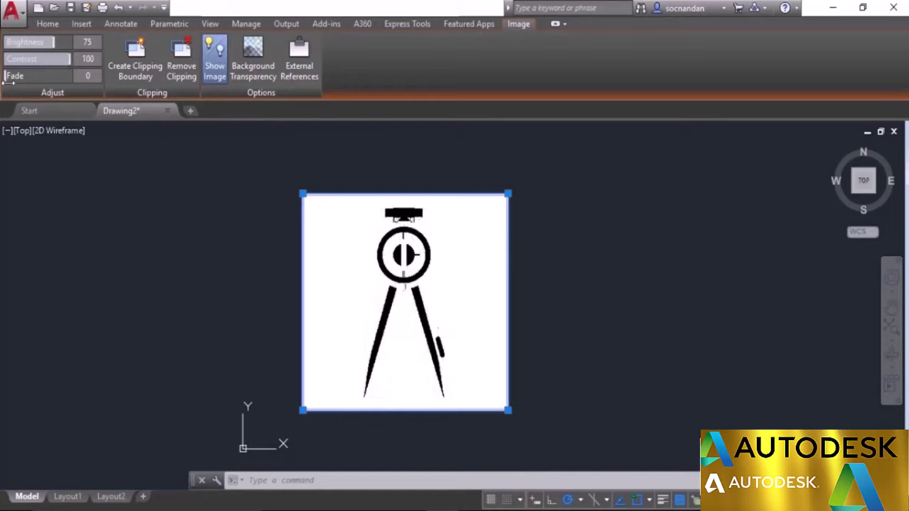
mouse_move(7, 75)
mouse_down()
mouse_move(71, 76)
mouse_move(6, 75)
mouse_move(6, 89)
mouse_up()
- Toggle Show Image off and back on, then enable background transparency on the image
click(215, 62)
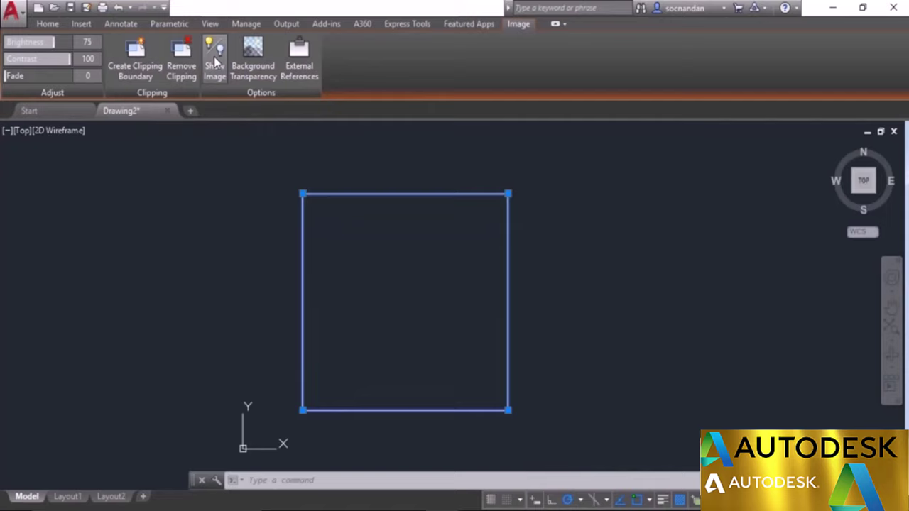
click(215, 63)
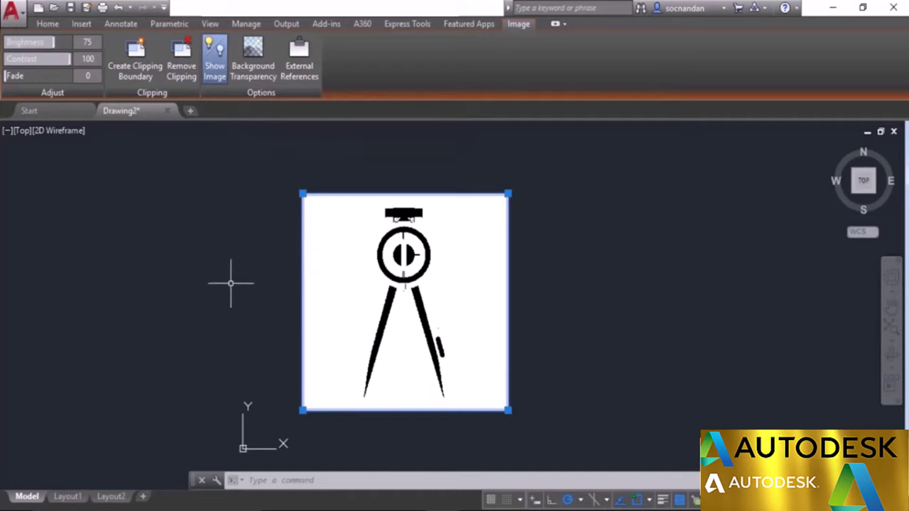
click(246, 54)
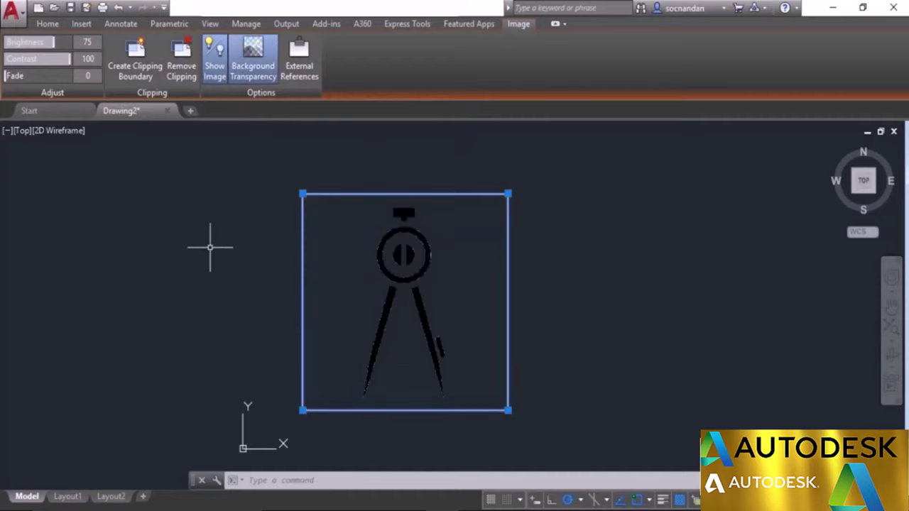
scroll(329, 295, up, 2)
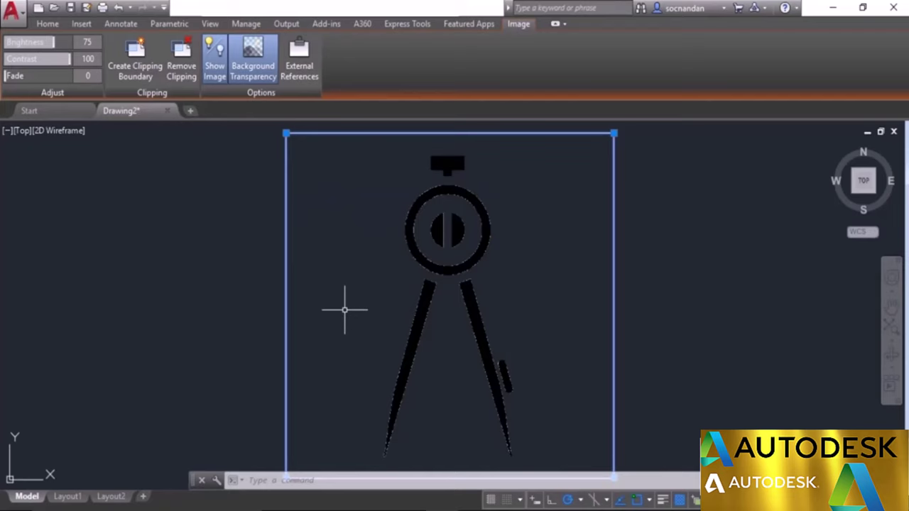
key(Escape)
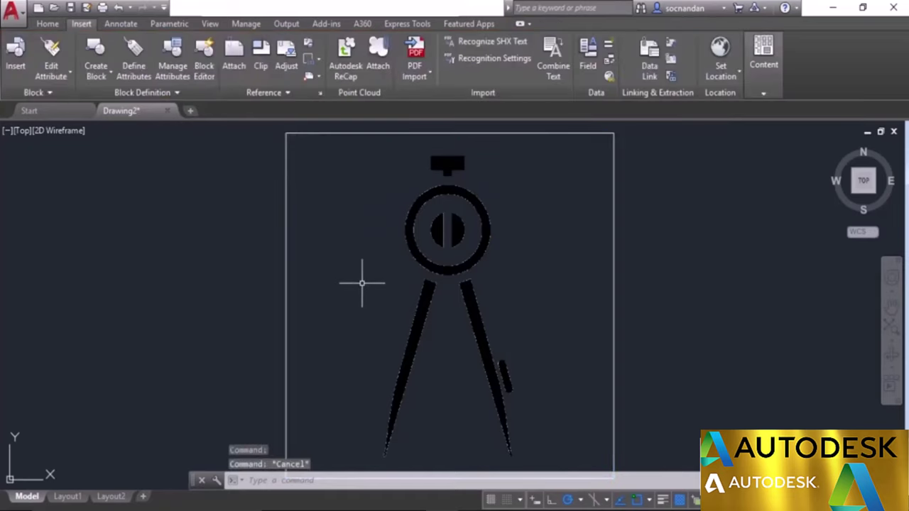
scroll(362, 283, down, 2)
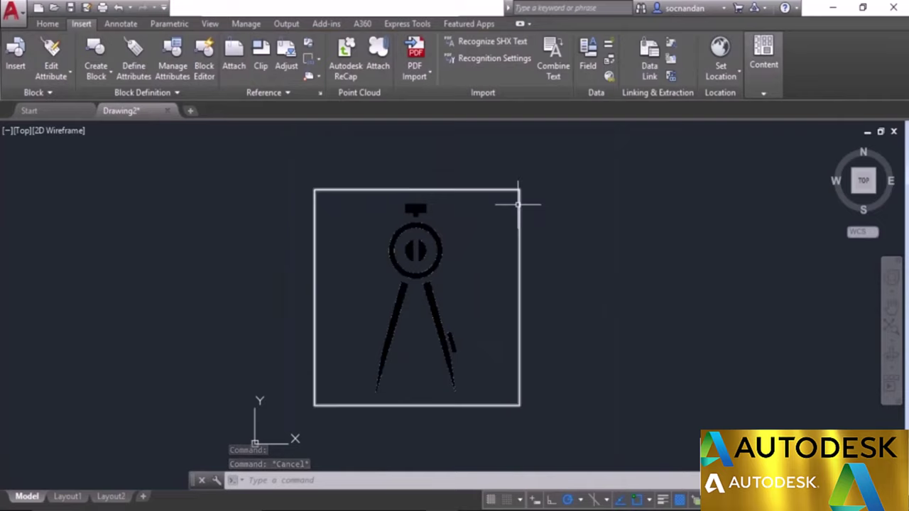
click(521, 182)
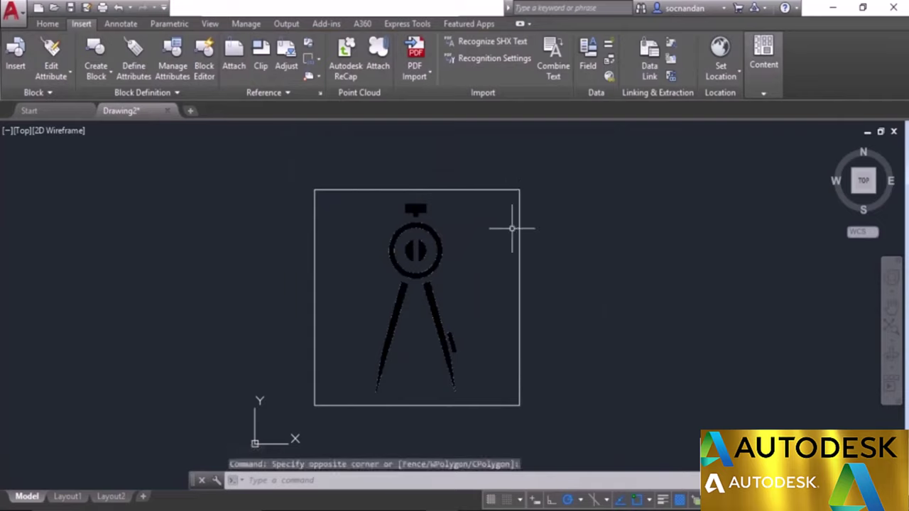
mouse_move(494, 190)
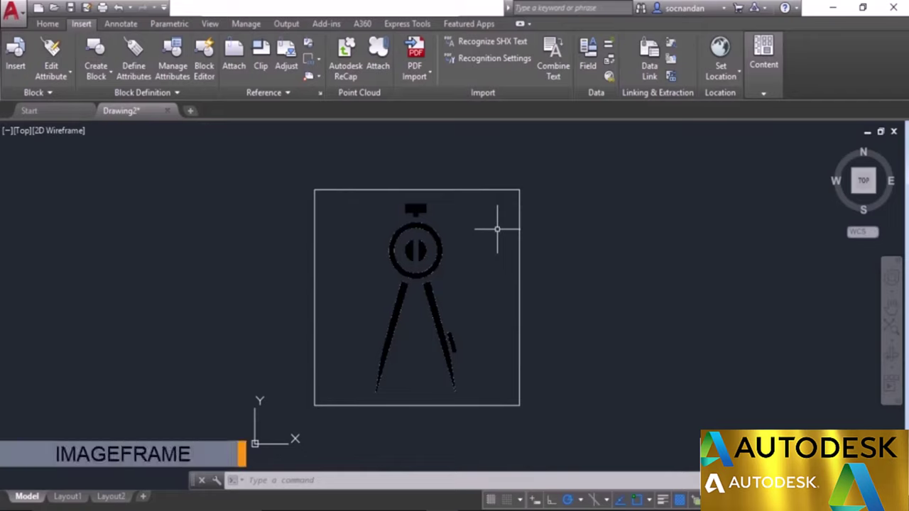
text(IMAGEFRAME)
key(Return)
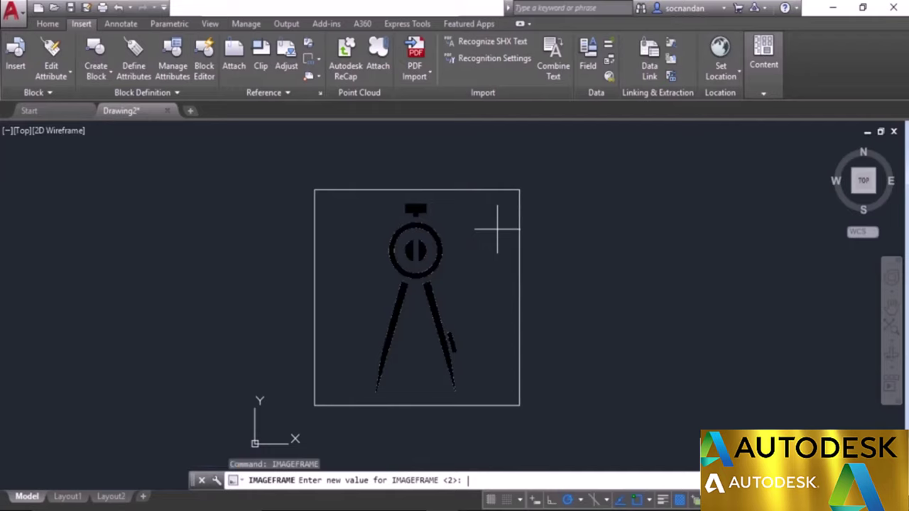
text(0)
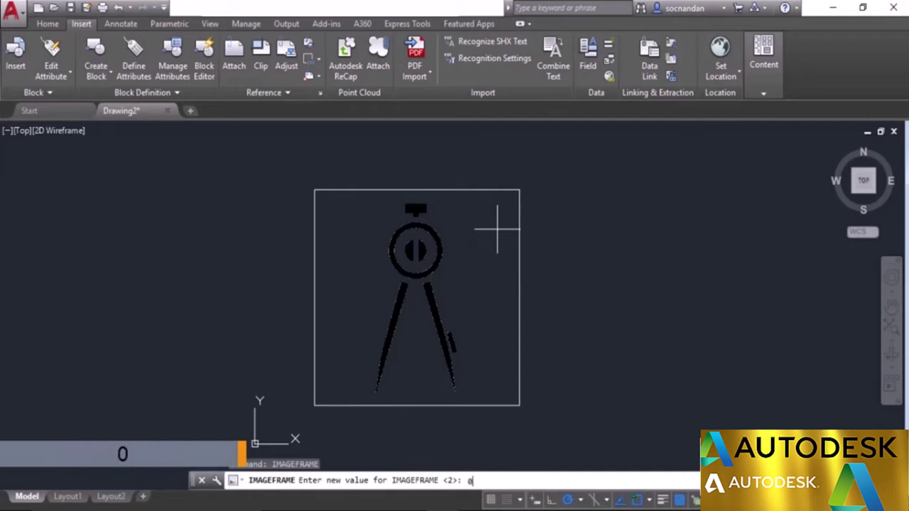
key(Return)
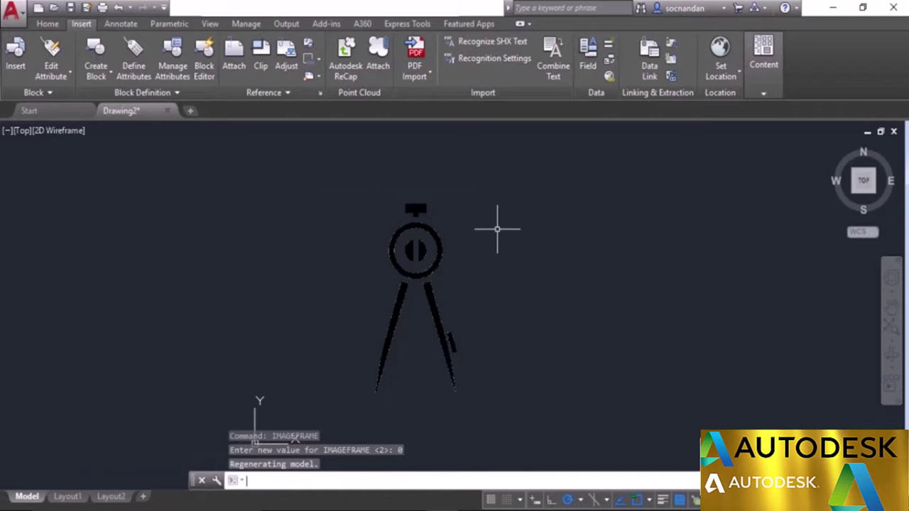
key(Return)
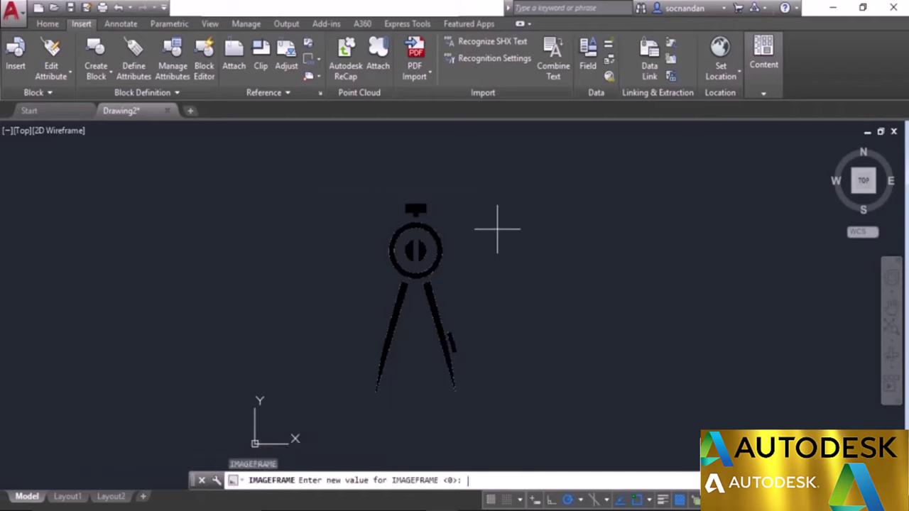
text(2)
key(Return)
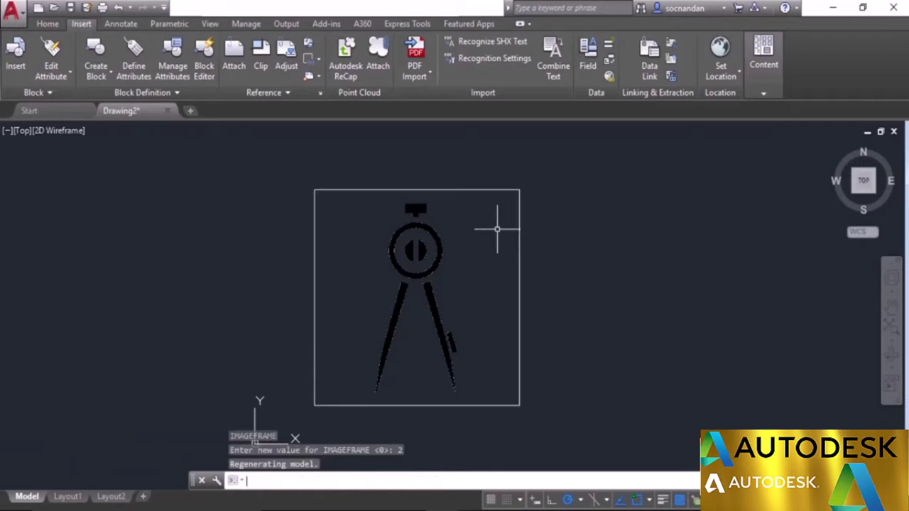
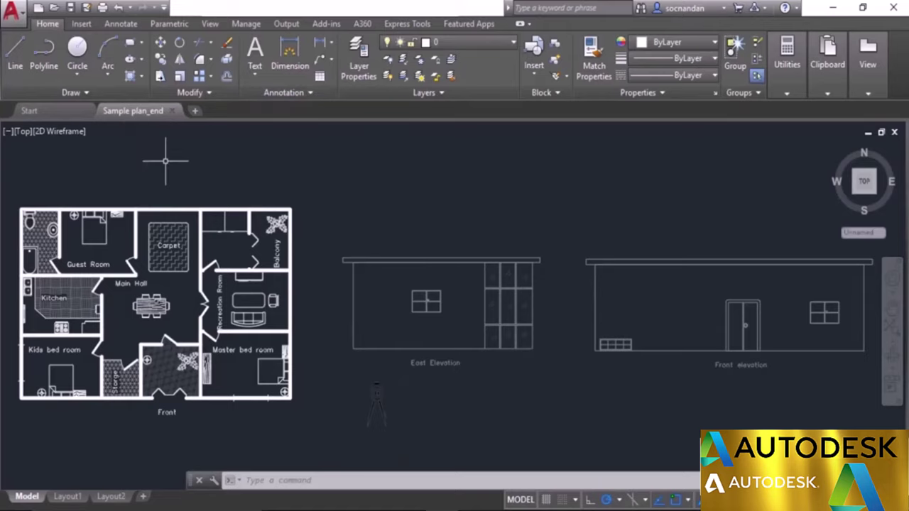
- Launch eTransmit from the Publish menu for Sample plan_end.dwg and its dependent files
click(12, 12)
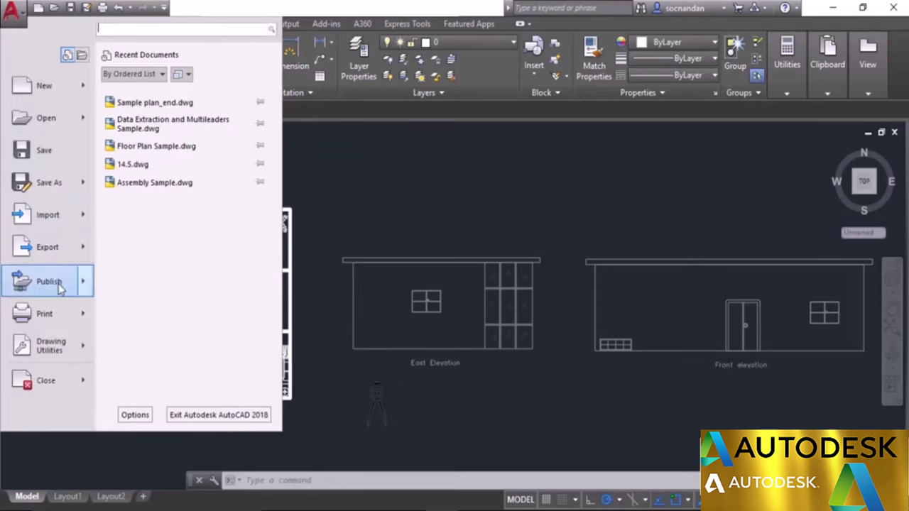
mouse_move(58, 283)
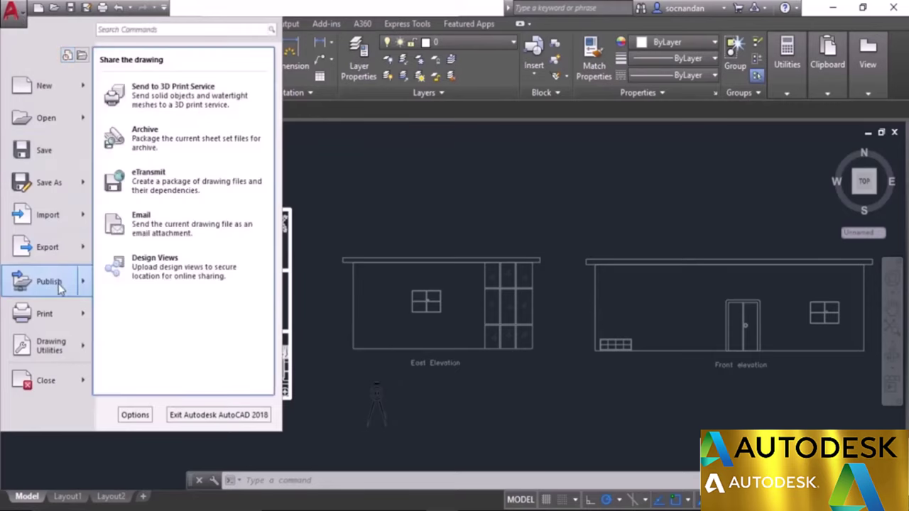
click(181, 187)
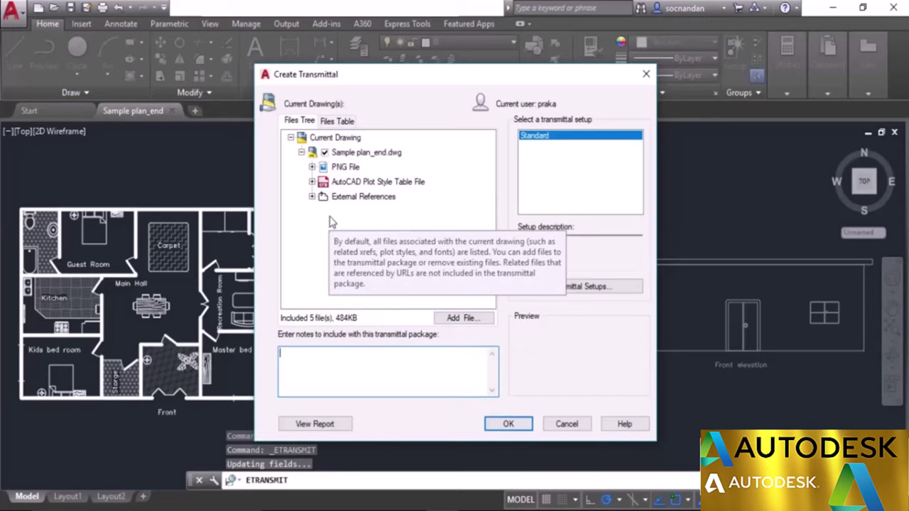
- Edit the Standard transmittal setup, keeping Zip (*.zip) as its package type
click(579, 288)
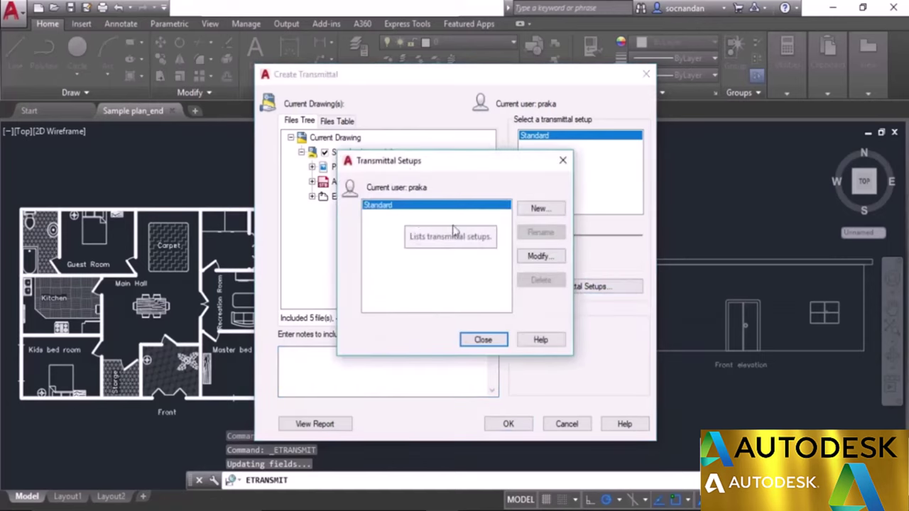
click(534, 257)
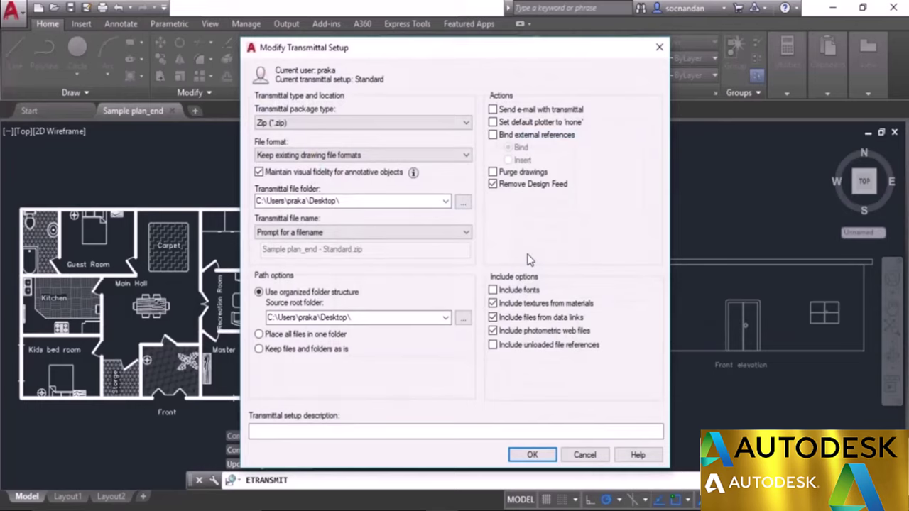
click(435, 126)
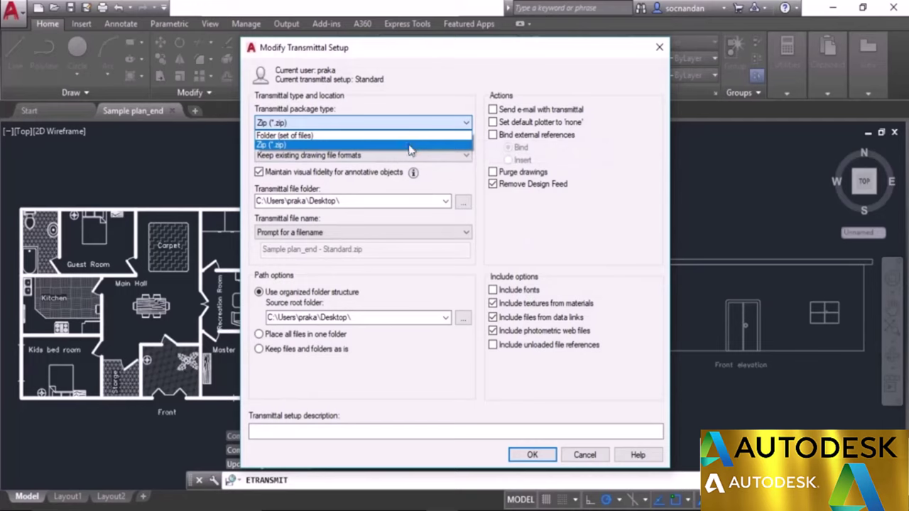
click(409, 145)
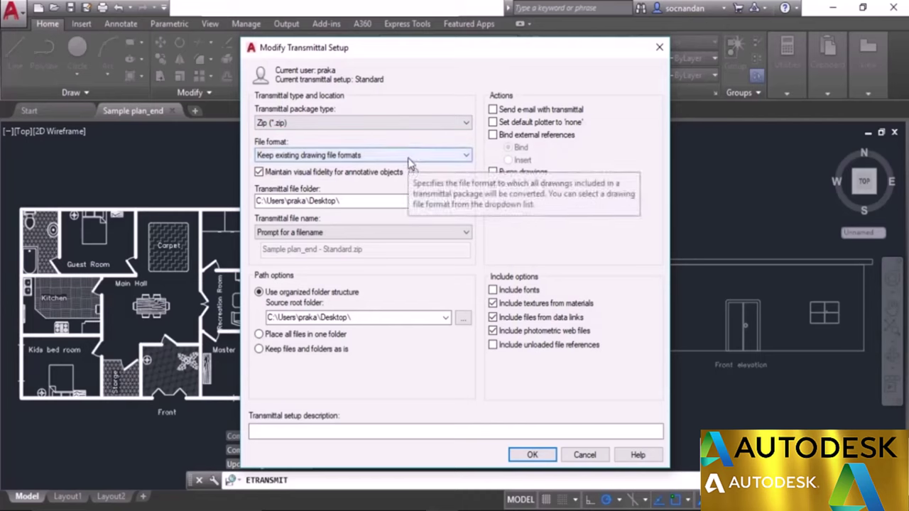
click(409, 160)
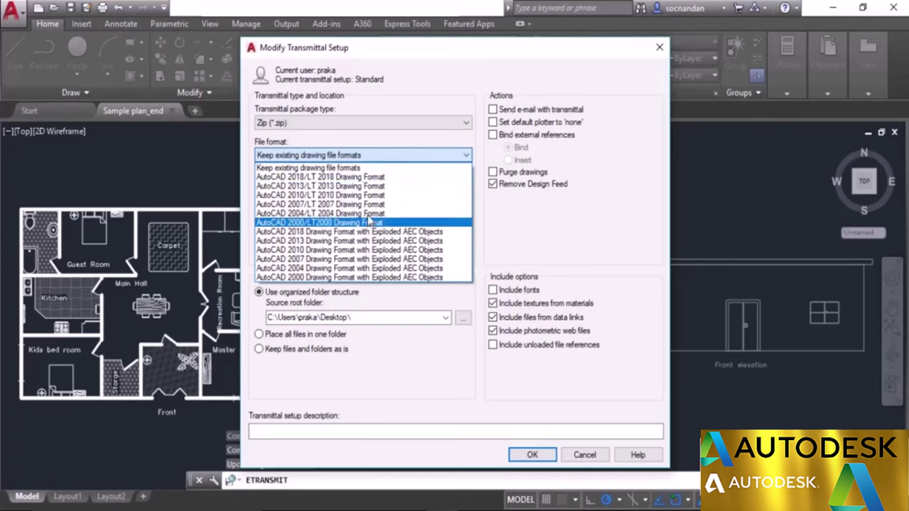
- Keep existing drawing file formats and the filename prompt, and turn on Include fonts
click(368, 169)
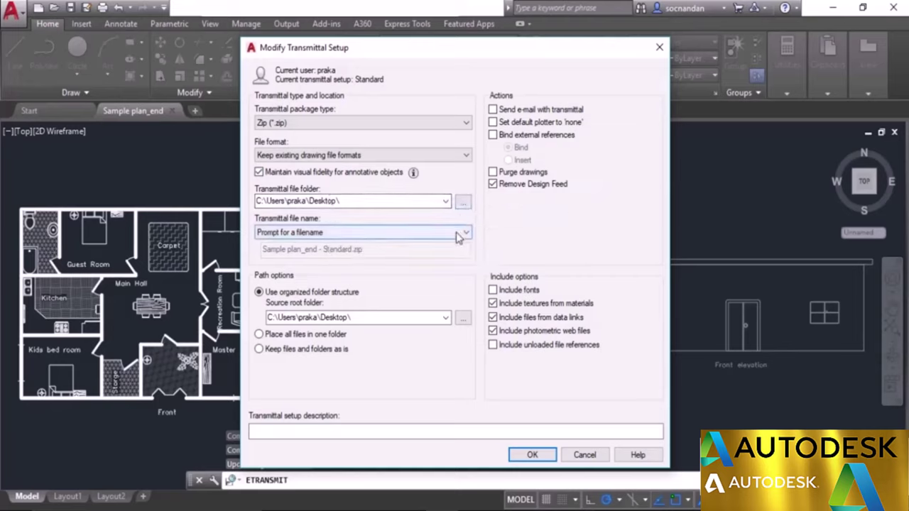
click(461, 234)
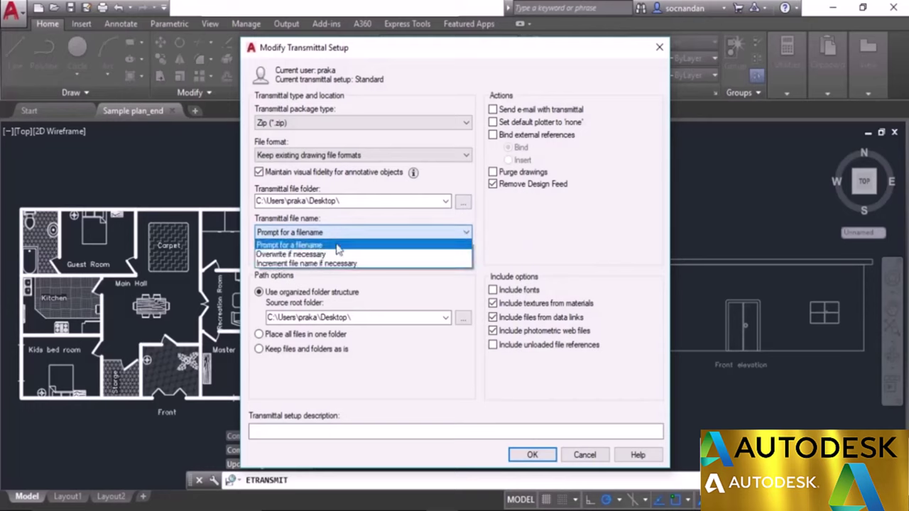
click(344, 276)
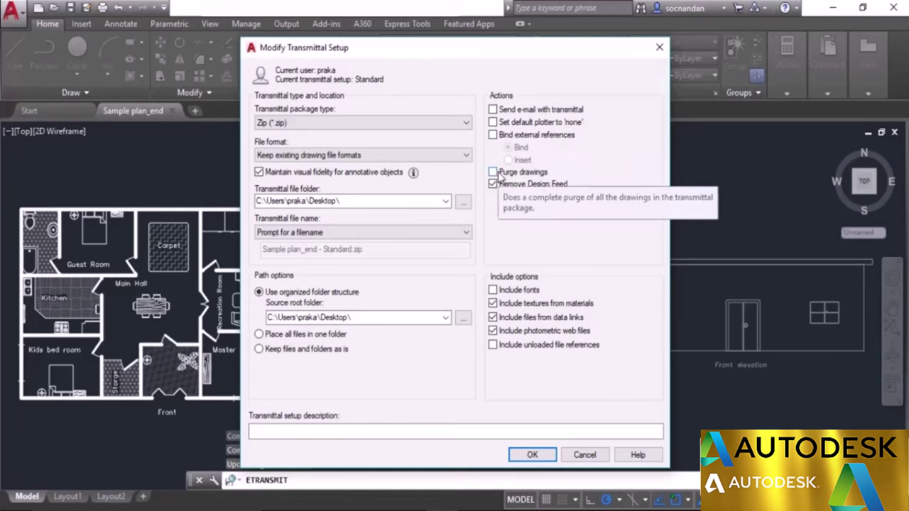
click(492, 291)
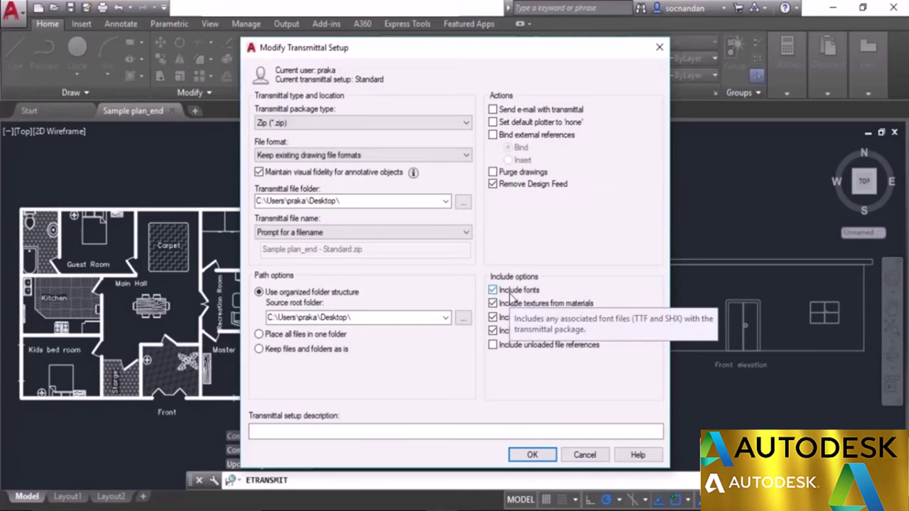
- Create the transmittal package and save it as Sample plan_end - Standard.zip on the Desktop
click(532, 455)
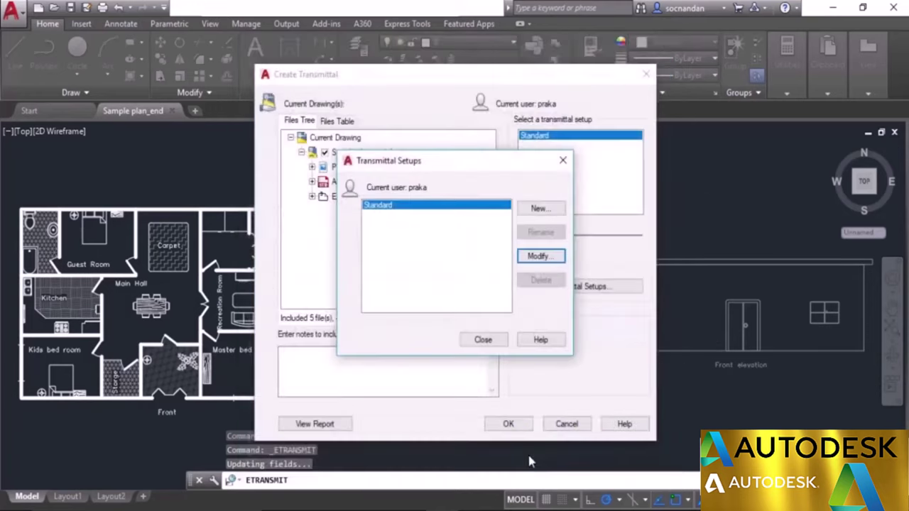
click(490, 342)
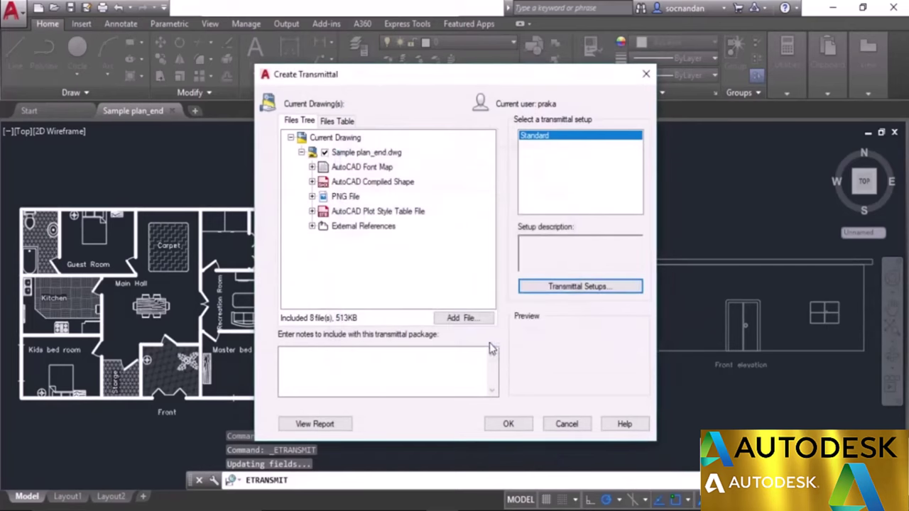
click(509, 424)
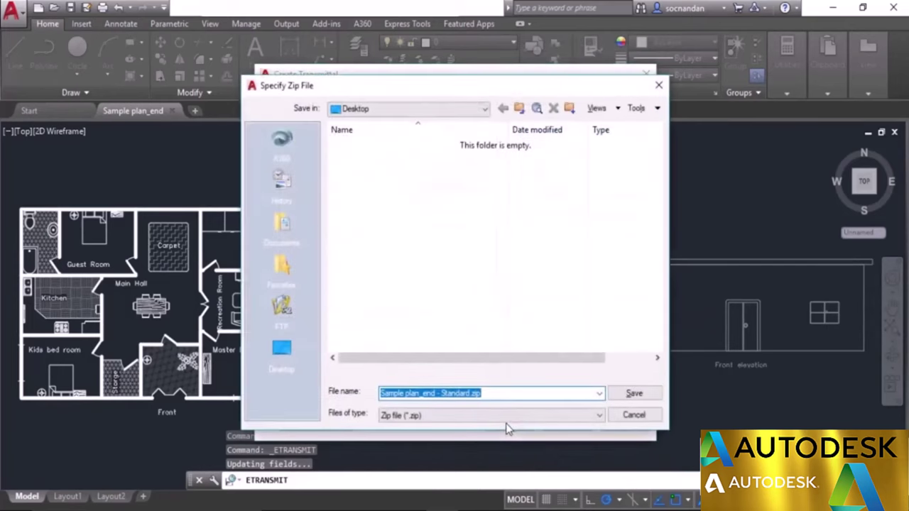
click(282, 351)
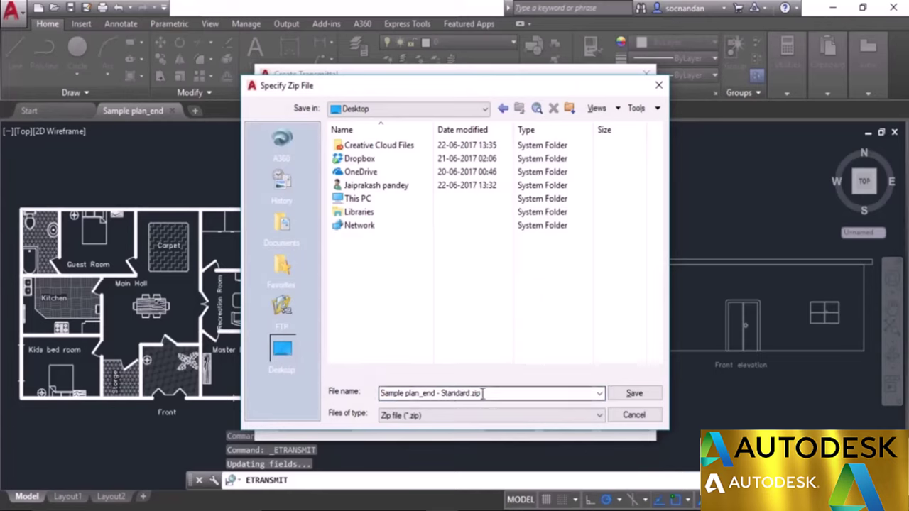
click(632, 395)
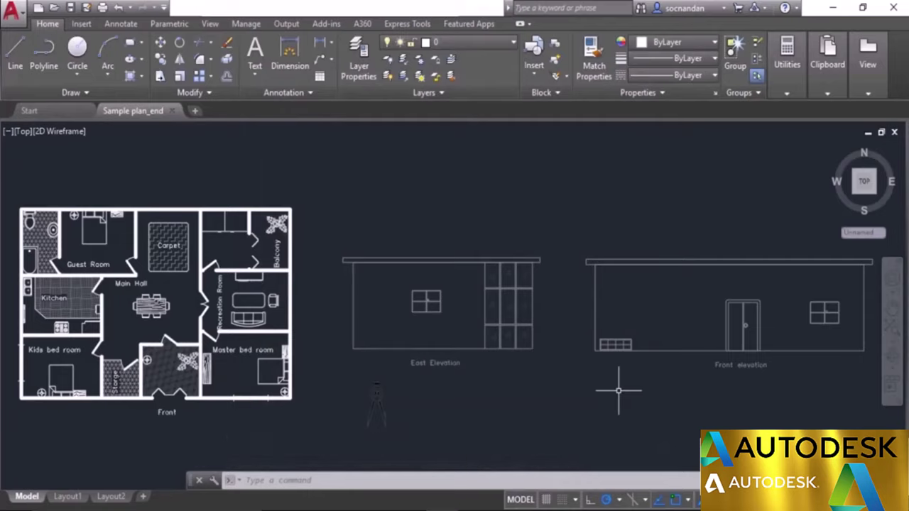
- Open the Desktop zip in WinRAR to review its contents, then close it and return to AutoCAD
key(super+d)
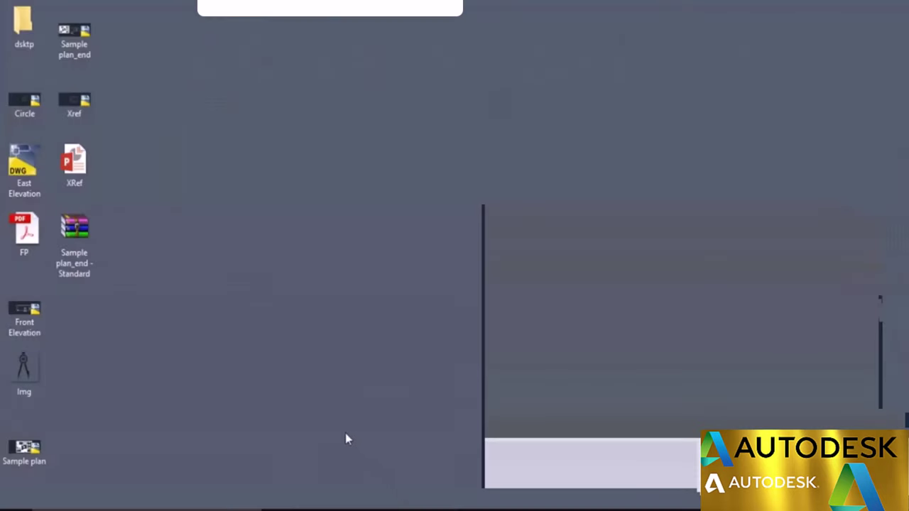
double_click(77, 237)
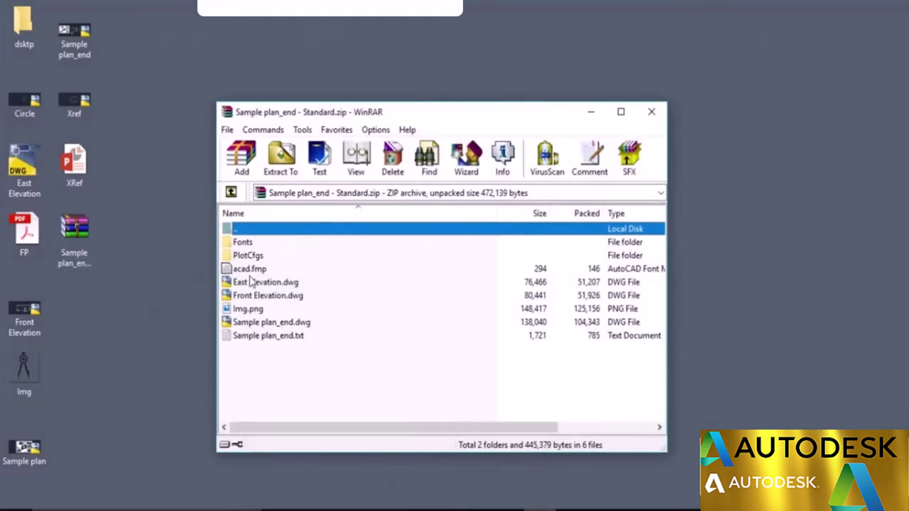
drag(258, 376, 256, 246)
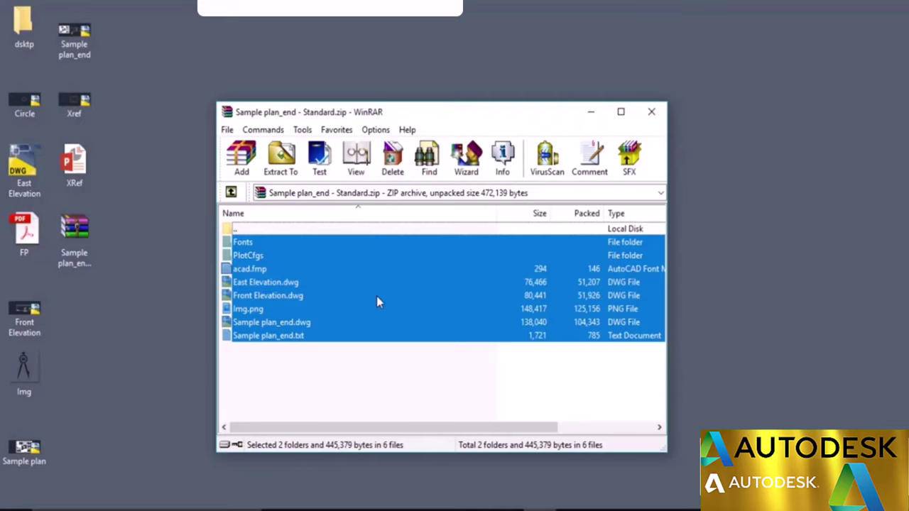
click(650, 112)
click(440, 506)
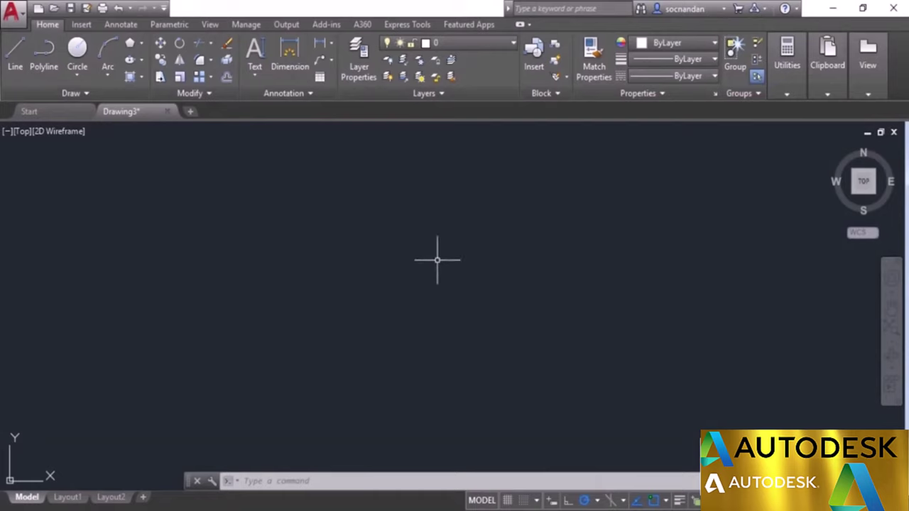
- Attach Test block from the Question xref folder as an external reference
click(82, 24)
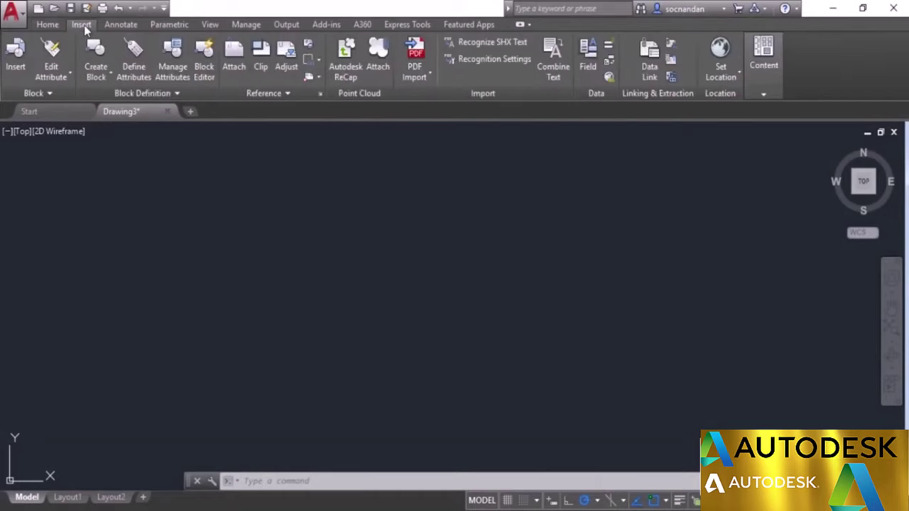
click(237, 65)
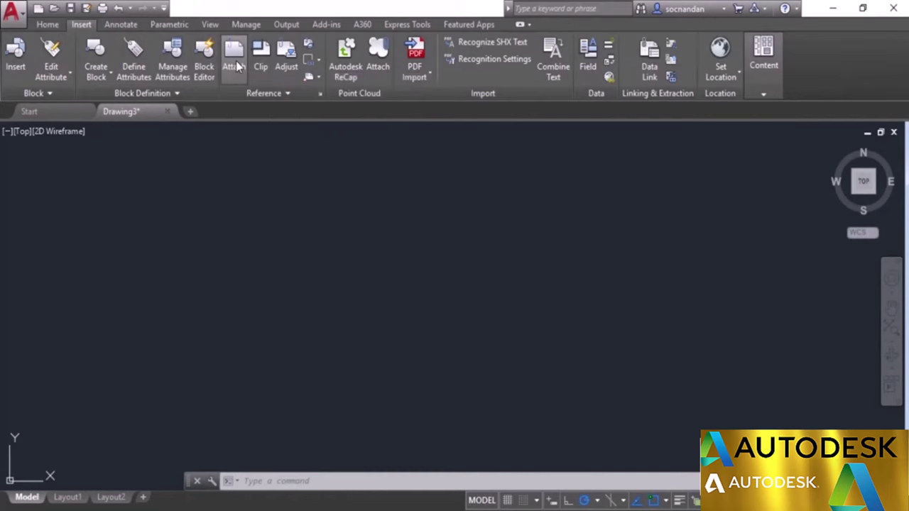
click(372, 161)
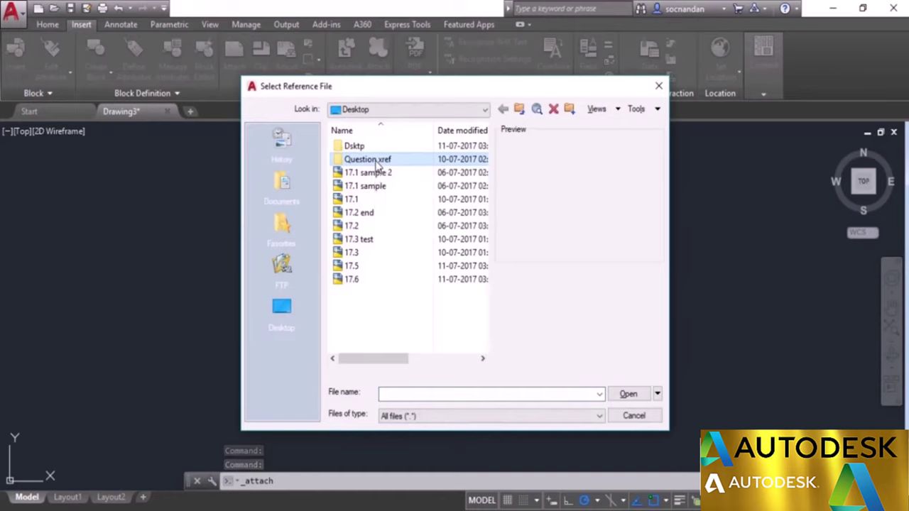
double_click(369, 161)
click(348, 163)
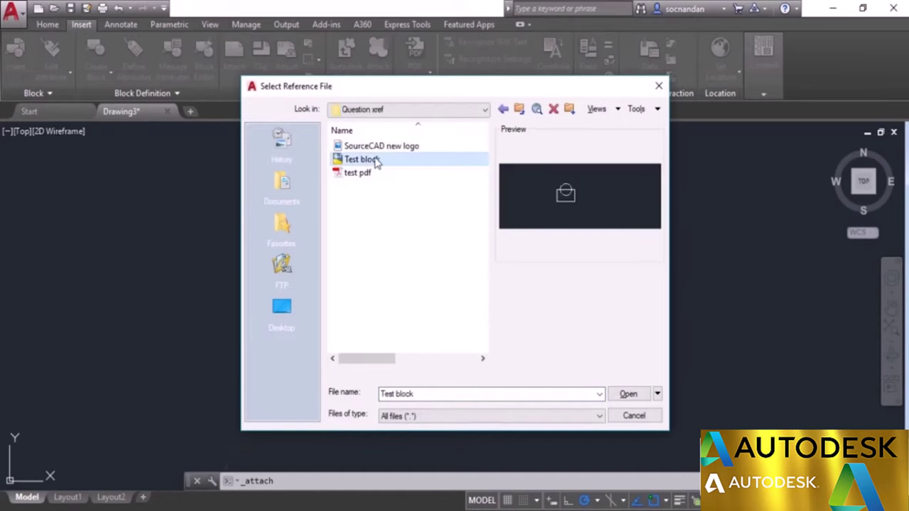
click(629, 394)
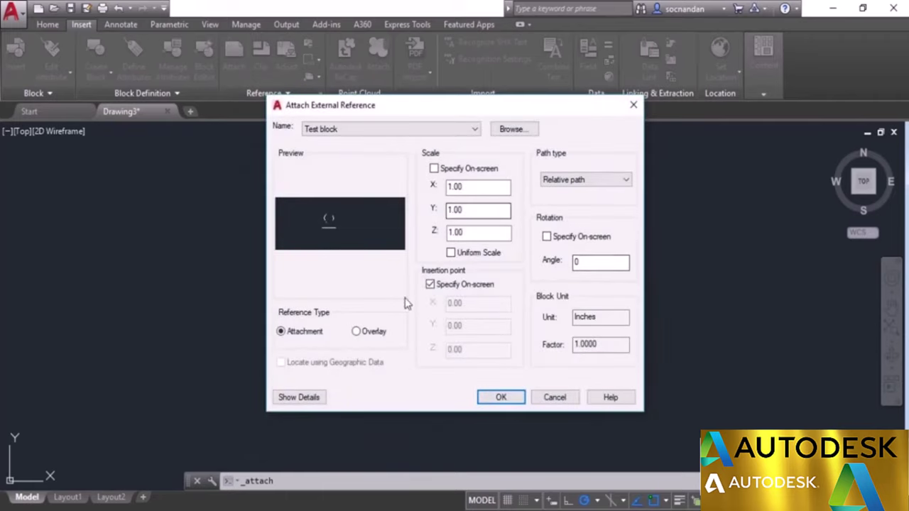
click(499, 397)
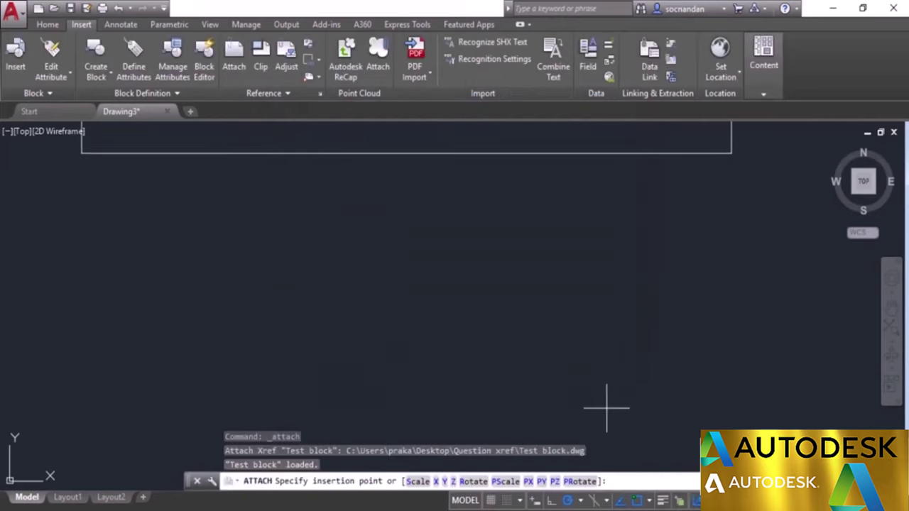
- Place the Test block xref in the drawing and recenter the view around it
click(607, 408)
scroll(497, 270, down, 2)
scroll(486, 227, down, 5)
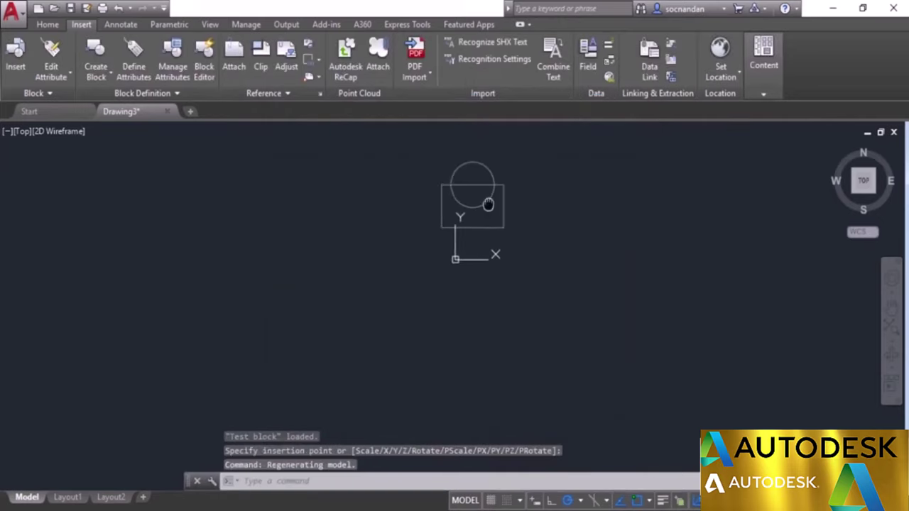
middle_drag(494, 203, 280, 316)
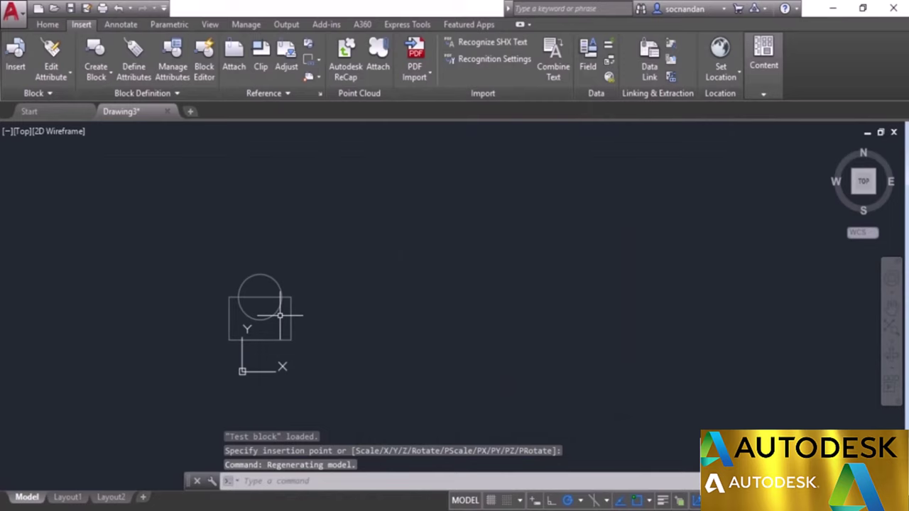
click(232, 51)
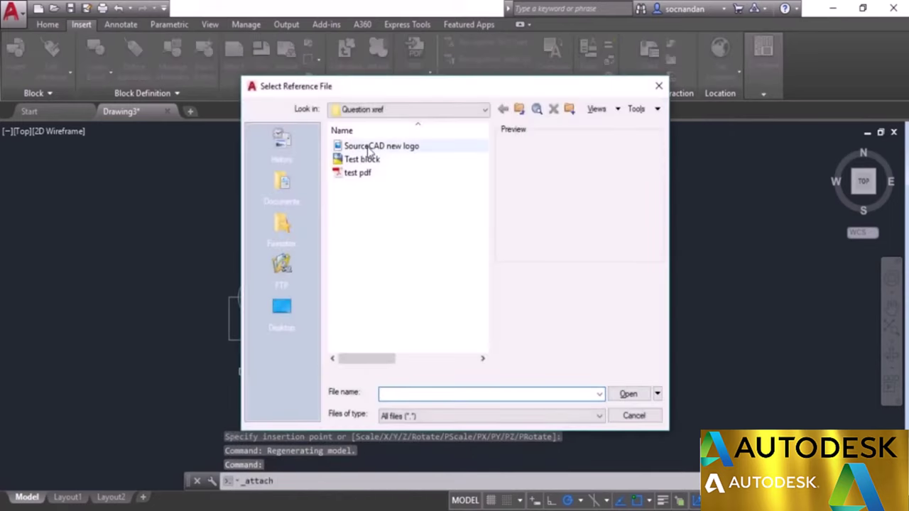
- Attach the SourceCAD new logo image and place it small beside the Test block
click(369, 147)
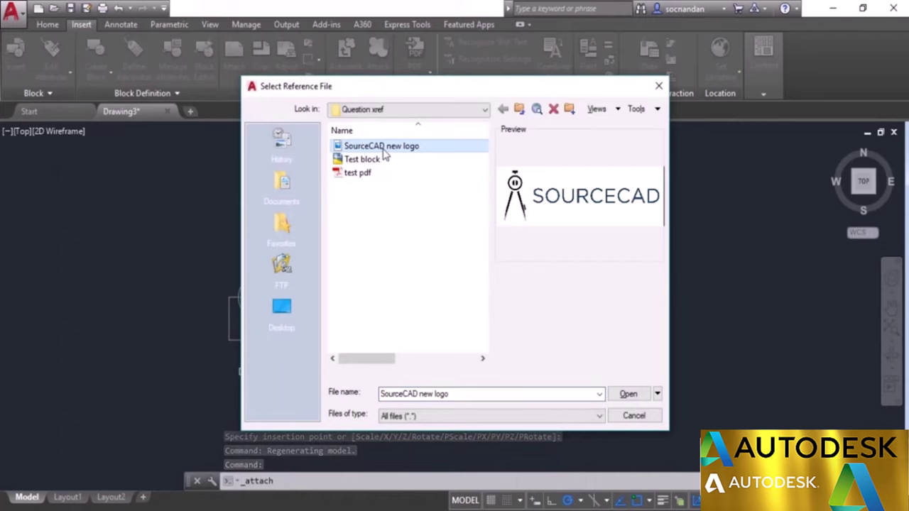
click(627, 395)
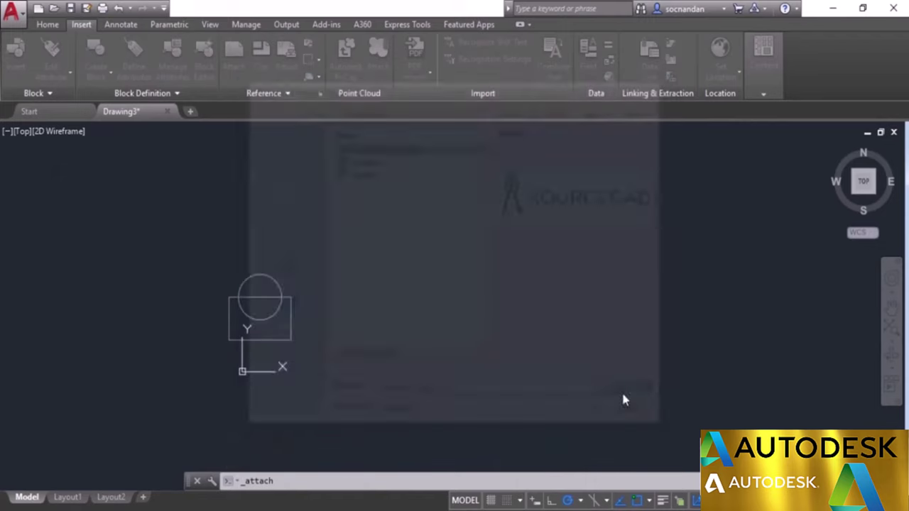
click(467, 363)
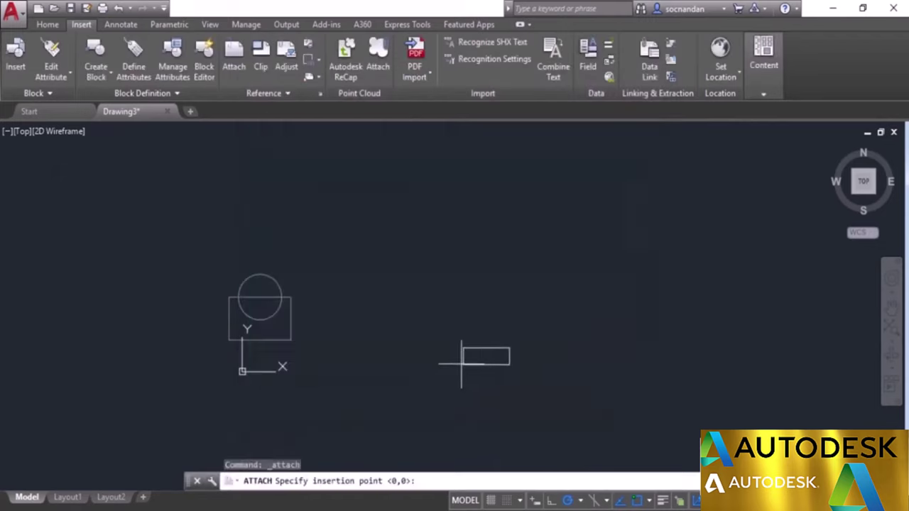
click(311, 328)
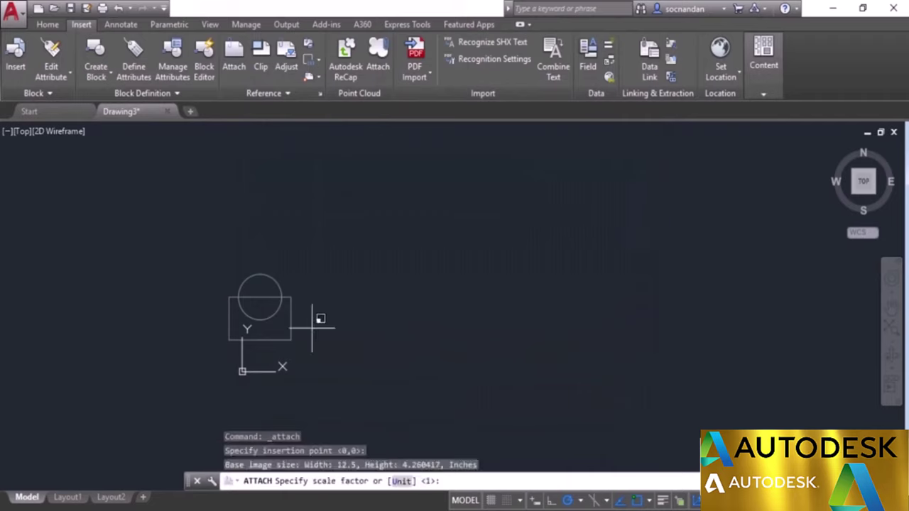
click(384, 357)
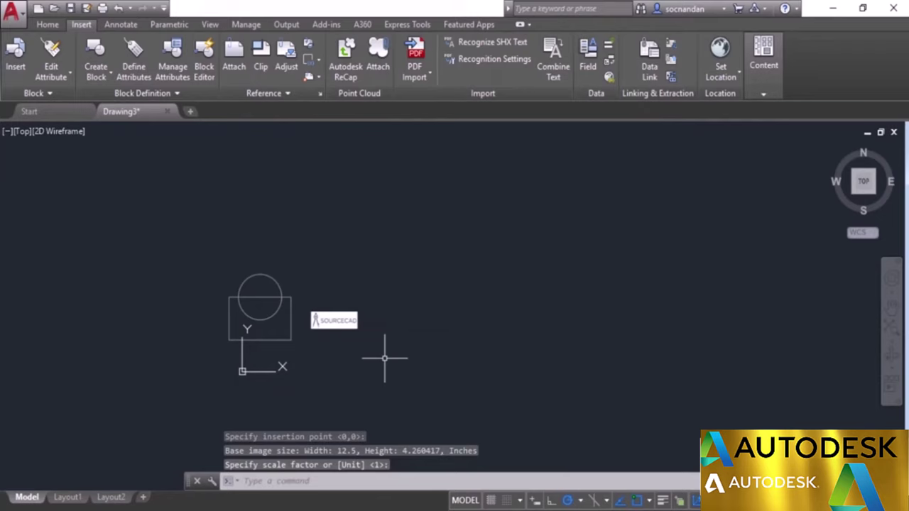
- Attach test.pdf as a PDF underlay showing the red 80 sign and select its frame
click(242, 65)
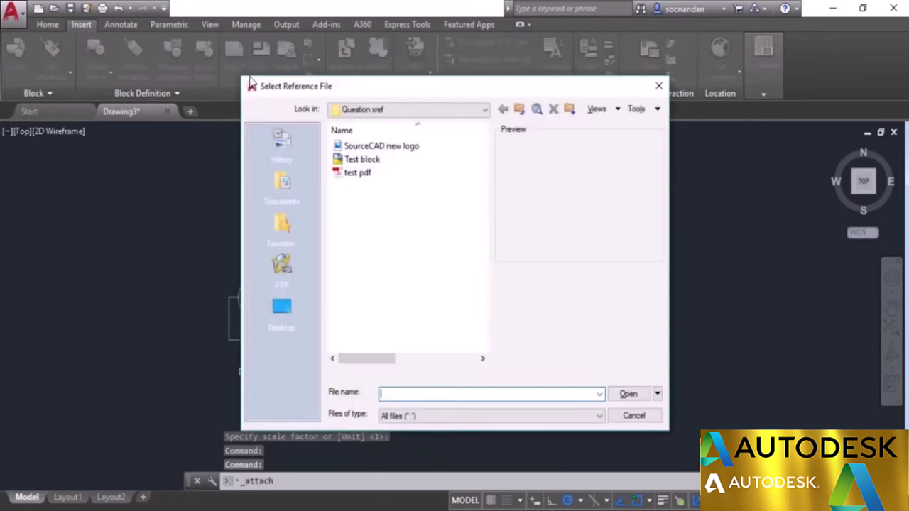
click(357, 174)
click(628, 394)
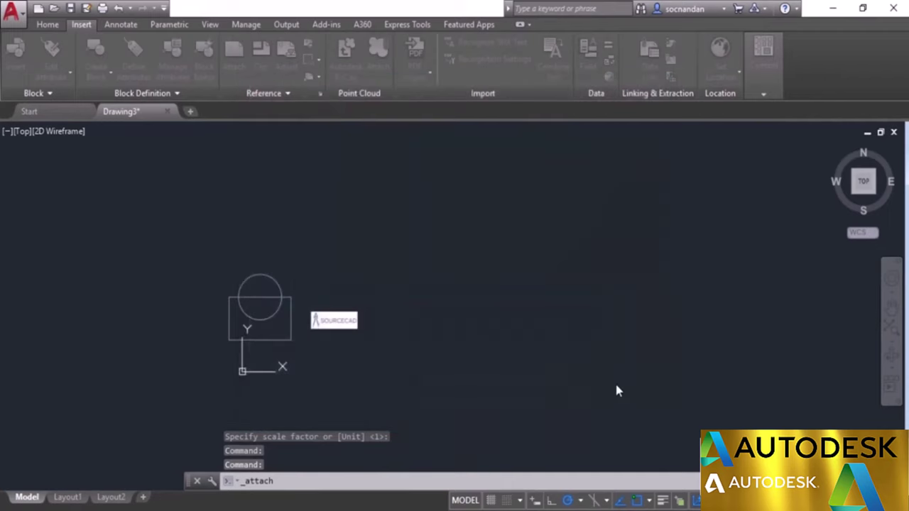
click(487, 378)
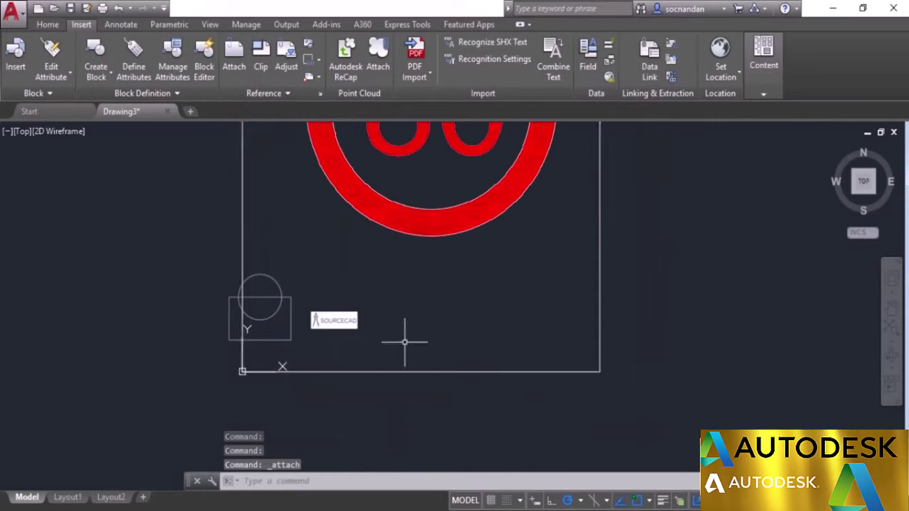
scroll(501, 263, down, 2)
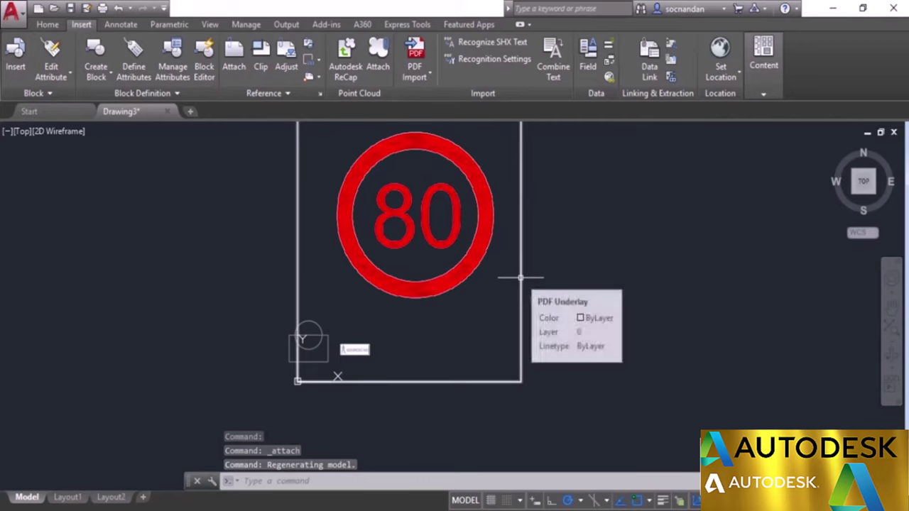
click(522, 277)
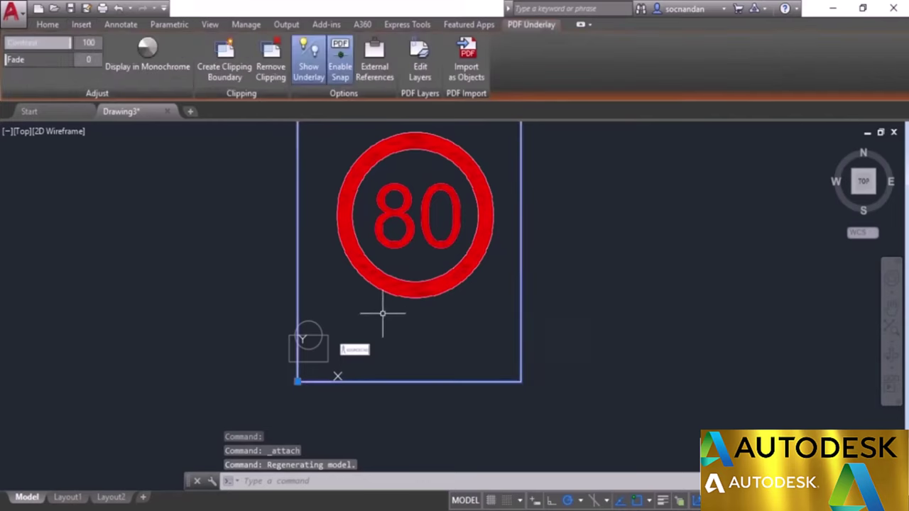
- Scale the test.pdf underlay by 0.3 from its lower-left corner
click(45, 26)
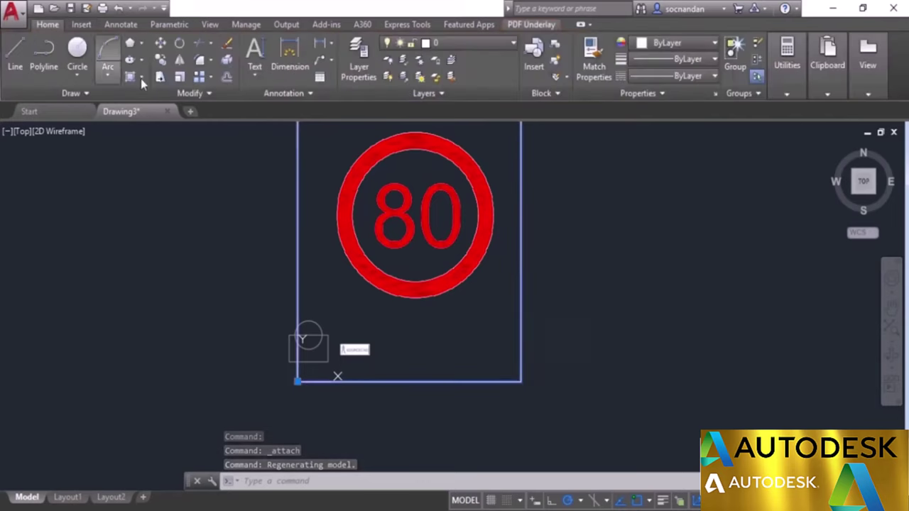
click(181, 78)
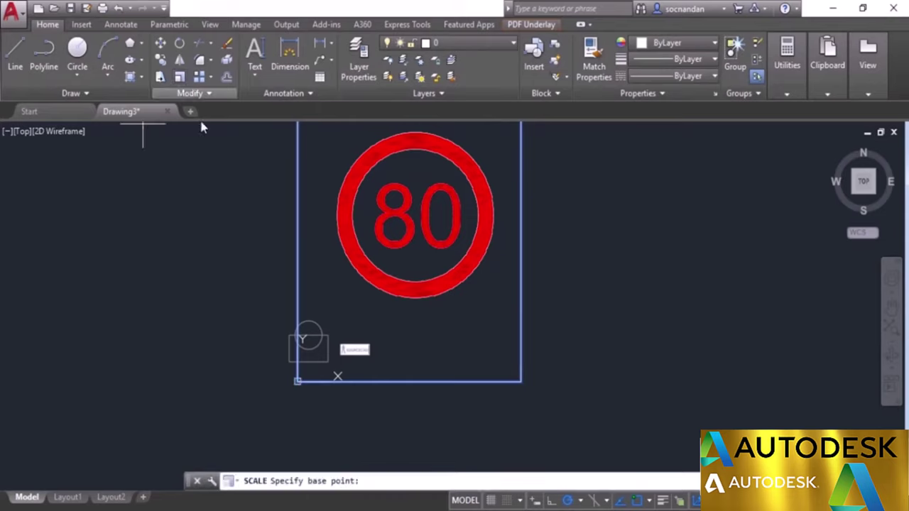
click(298, 381)
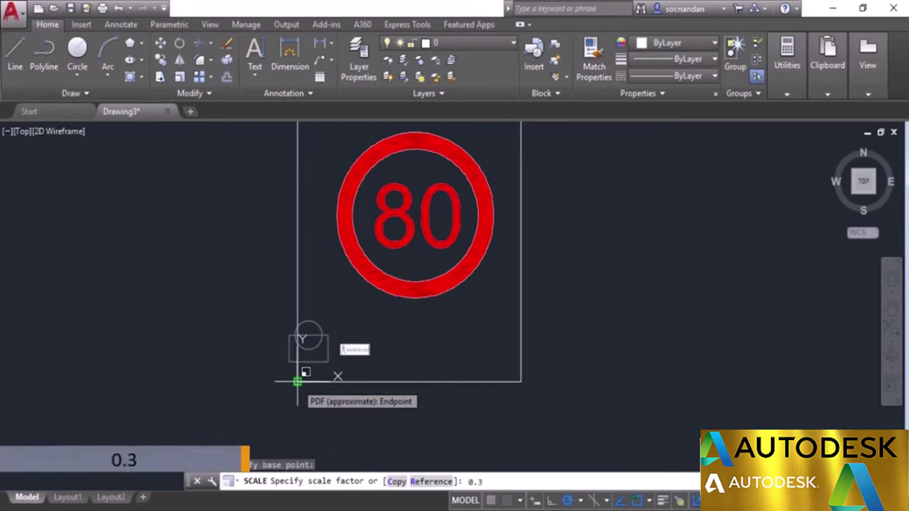
key(Return)
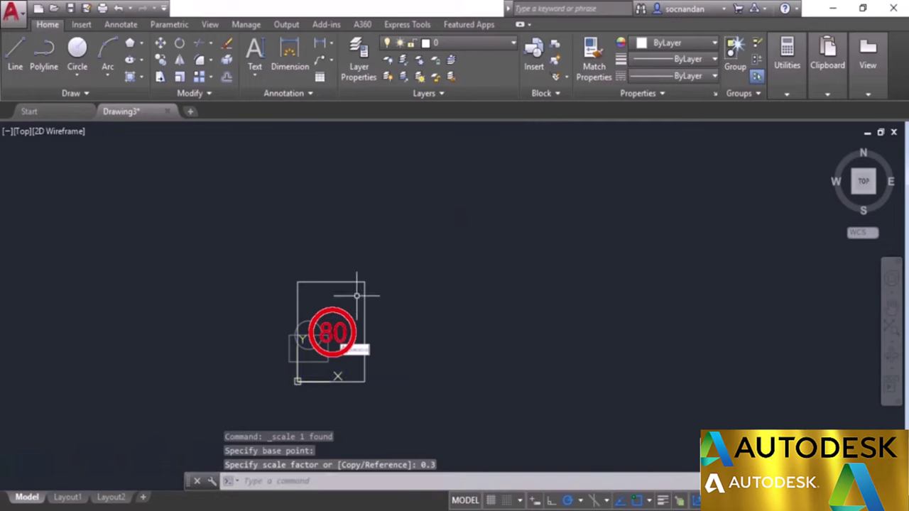
click(364, 287)
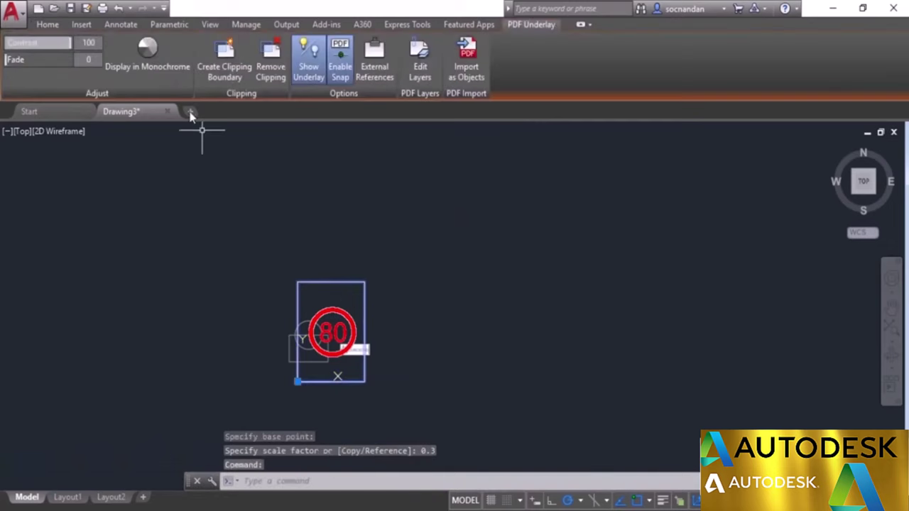
- Move the shrunken underlay so it sits right of the SourceCAD logo
click(47, 26)
click(161, 43)
click(409, 330)
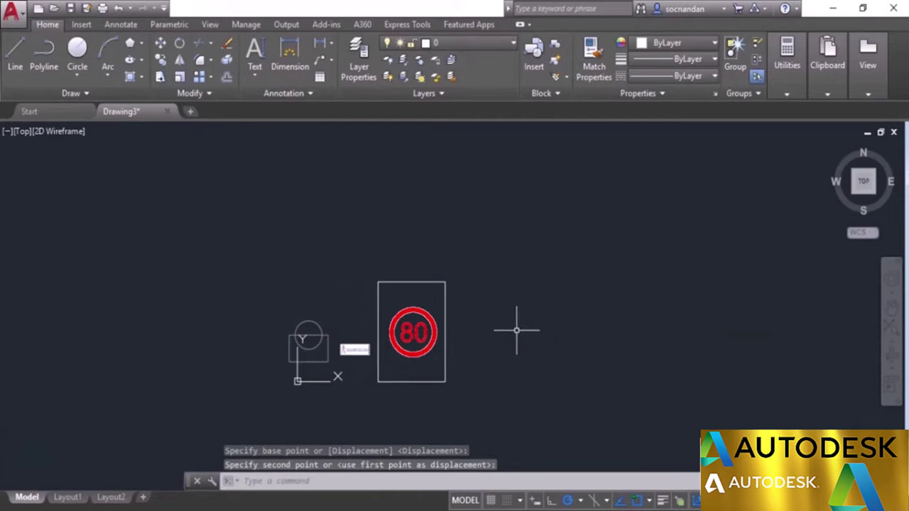
scroll(476, 354, up, 2)
middle_drag(476, 355, 652, 325)
click(652, 325)
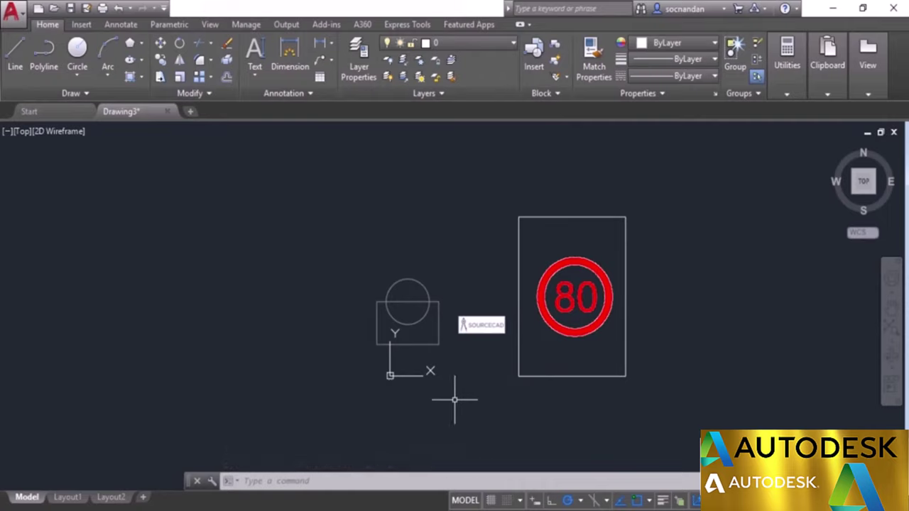
- Start eTransmit for Drawing3 and agree to save it as a DWG first
click(13, 20)
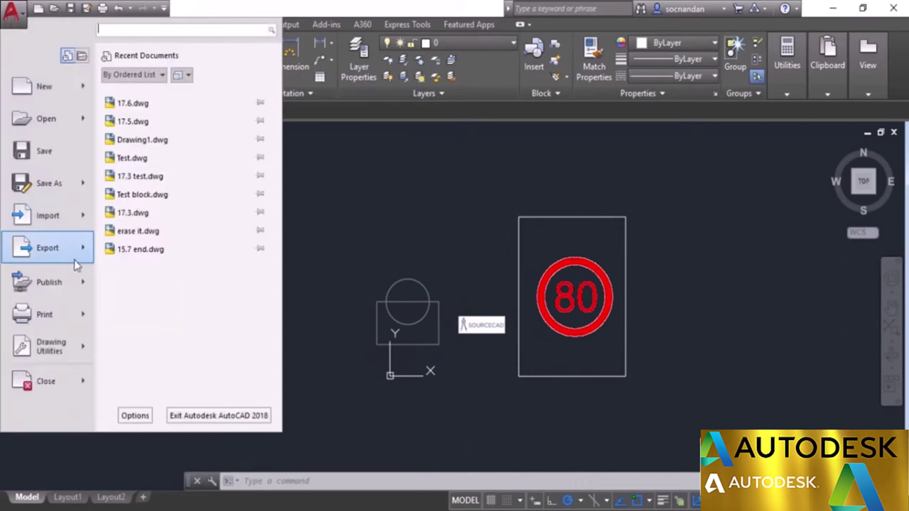
mouse_move(82, 285)
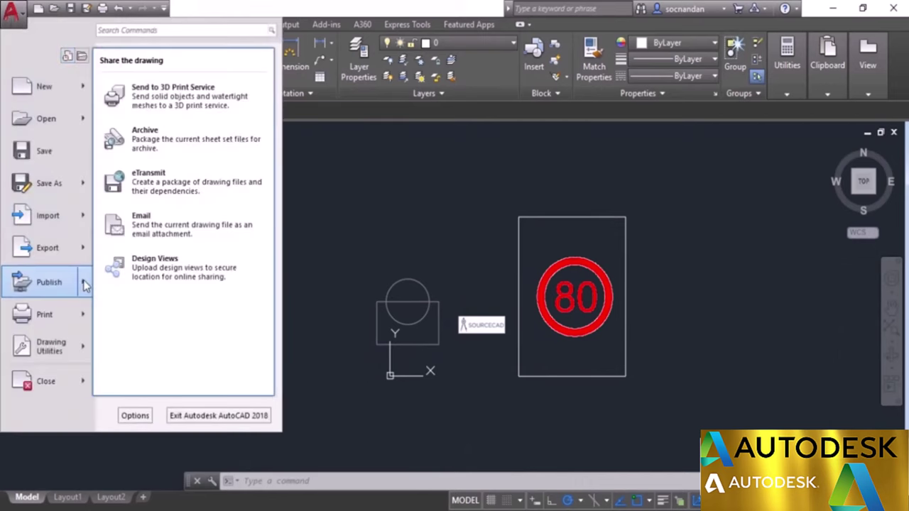
click(205, 186)
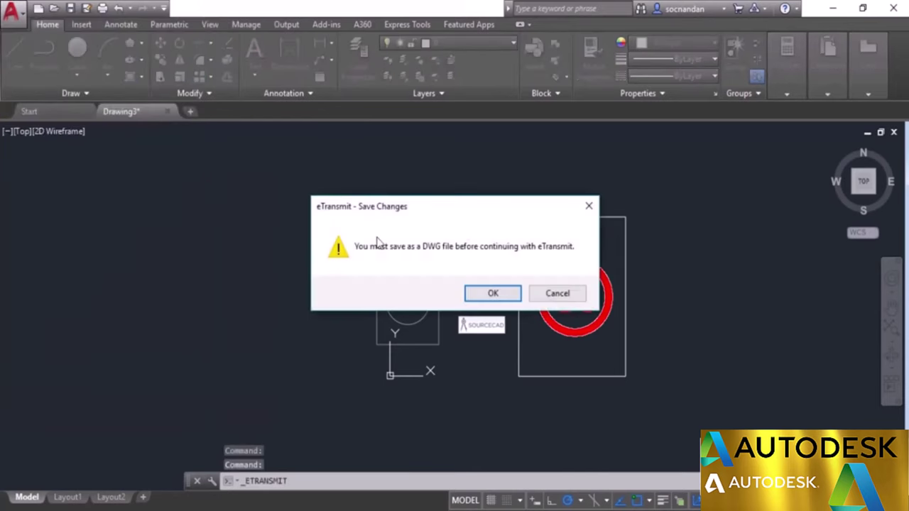
click(490, 292)
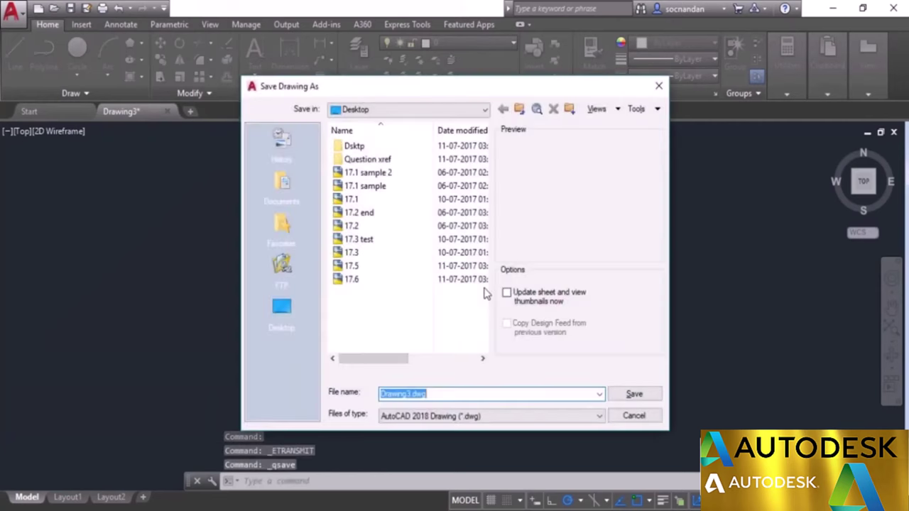
- Save the drawing to the Desktop under the name Xref
click(281, 310)
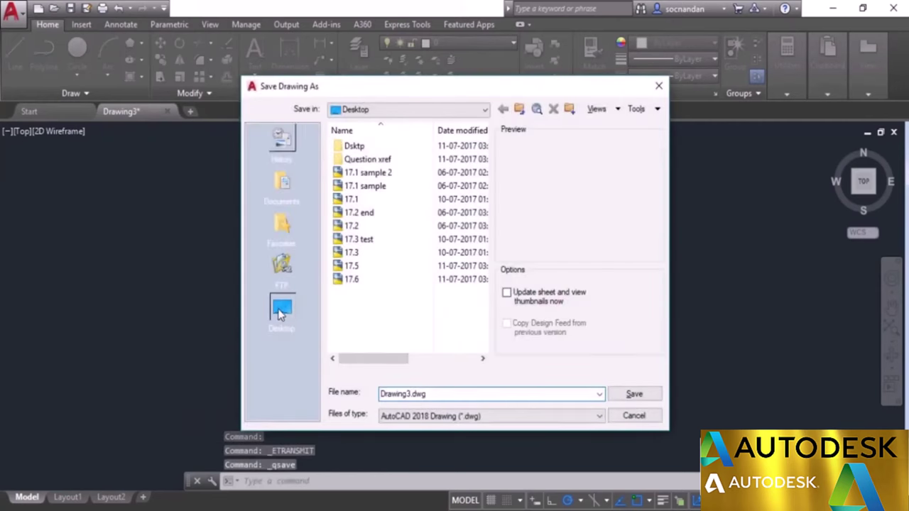
click(445, 394)
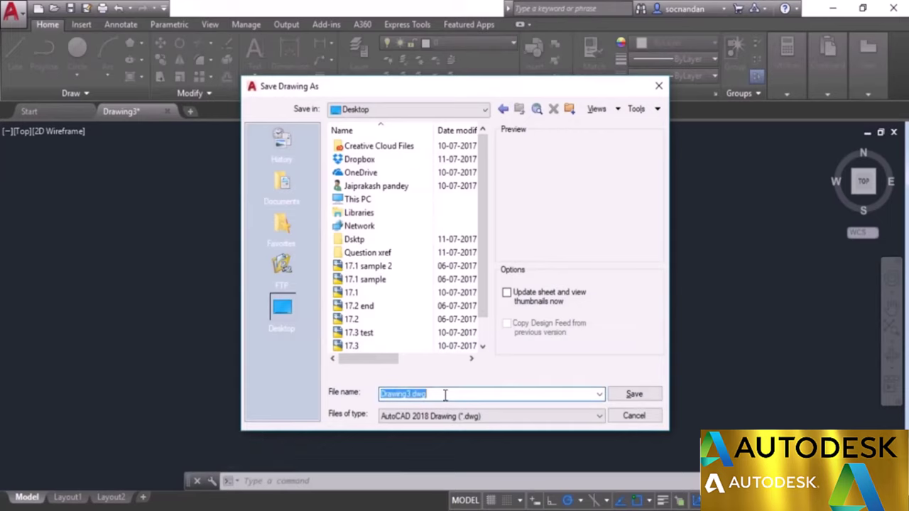
text(Xref)
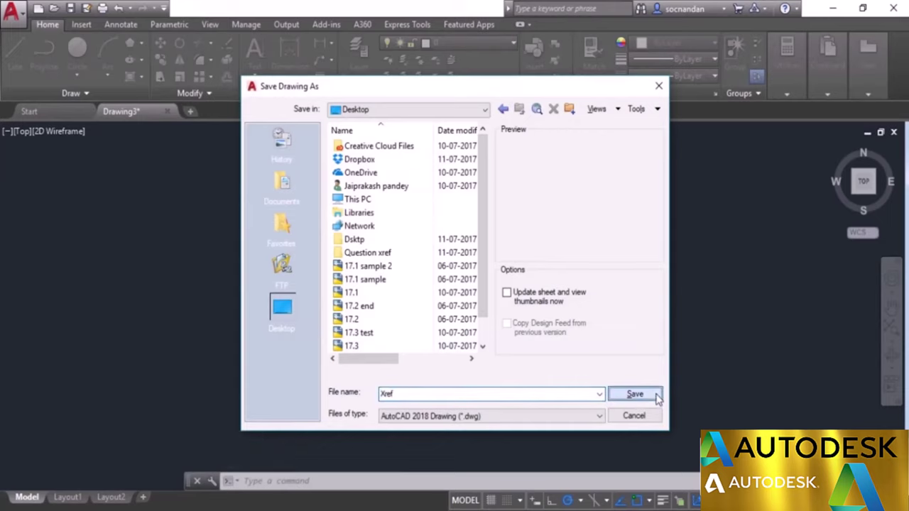
click(650, 395)
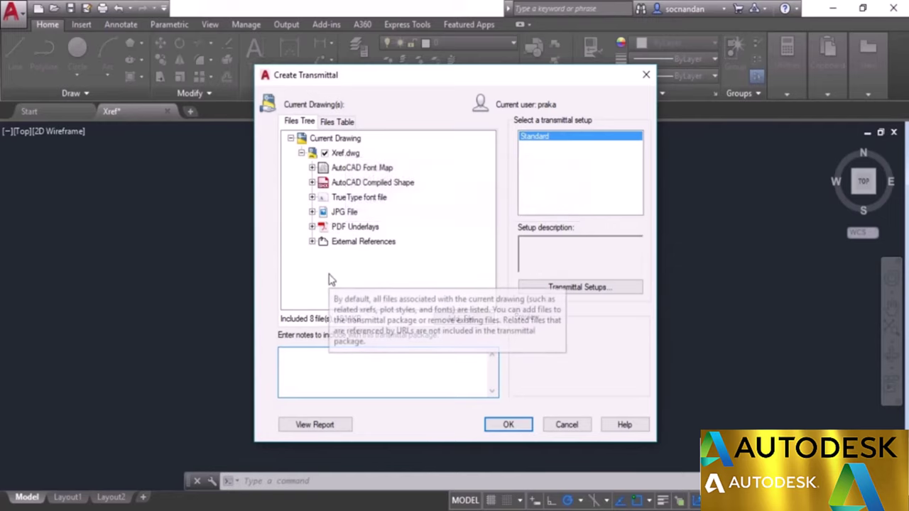
- Modify the Standard transmittal setup to place all files in one folder, then create the package
click(599, 291)
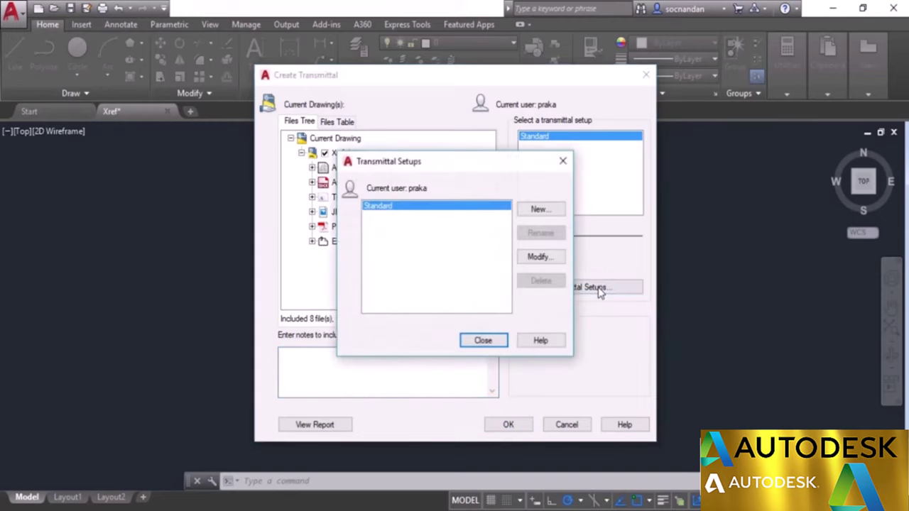
click(539, 257)
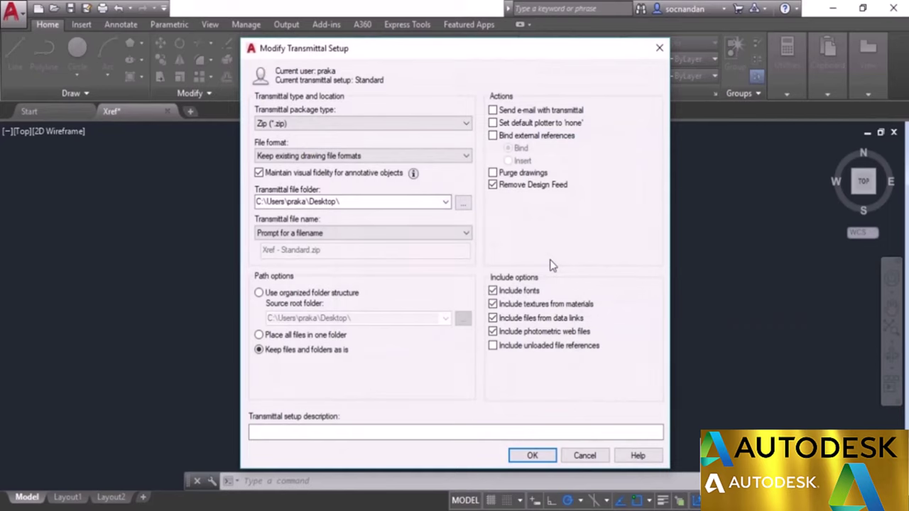
click(270, 340)
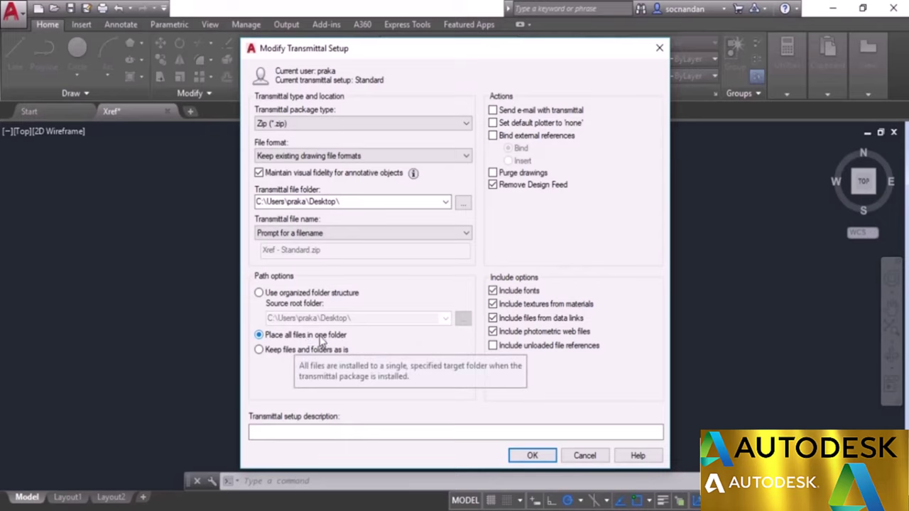
click(533, 456)
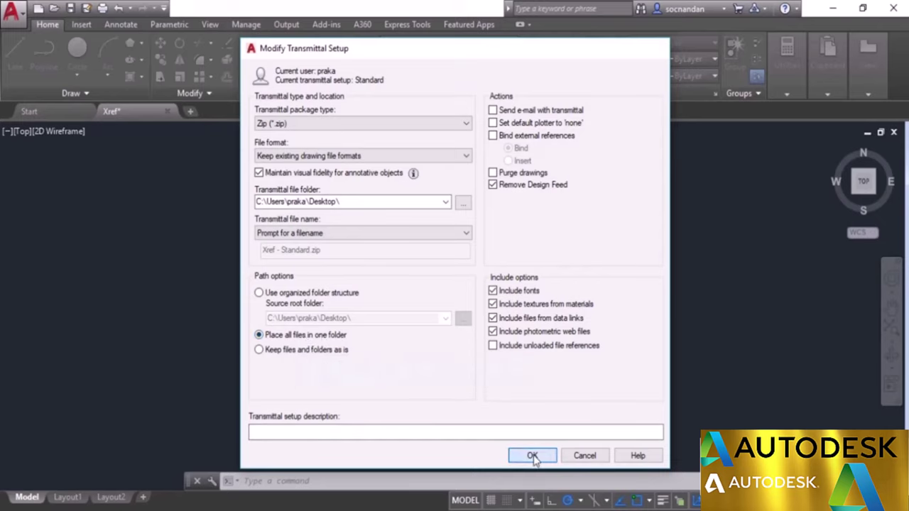
click(483, 341)
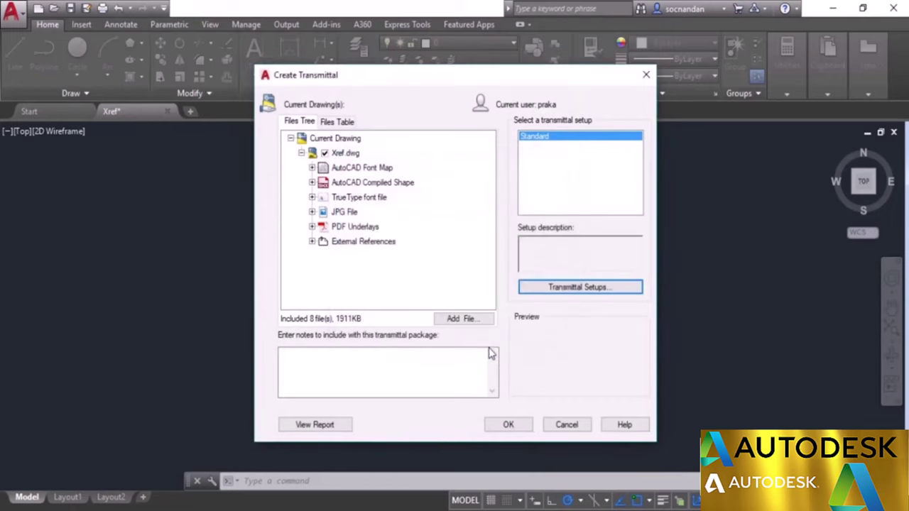
click(508, 425)
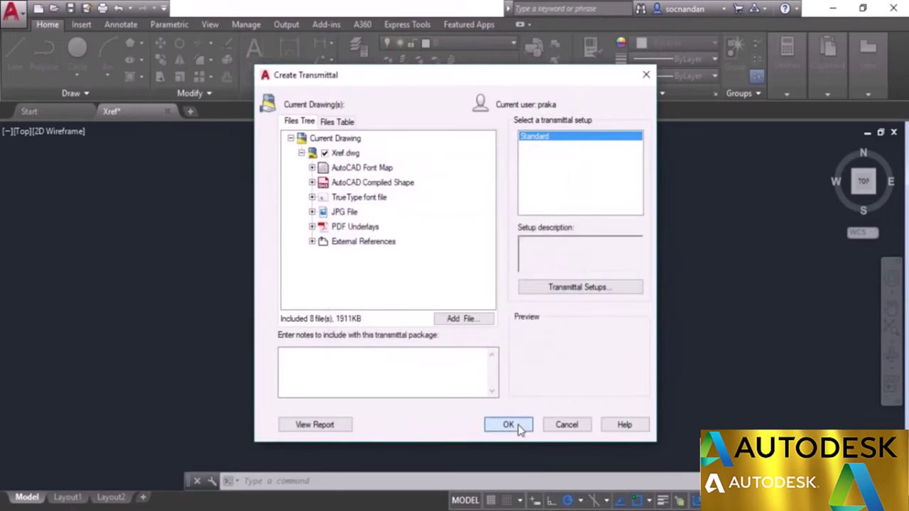
- Save the zip as Xref - Standard.zip on the Desktop and minimize AutoCAD
click(292, 315)
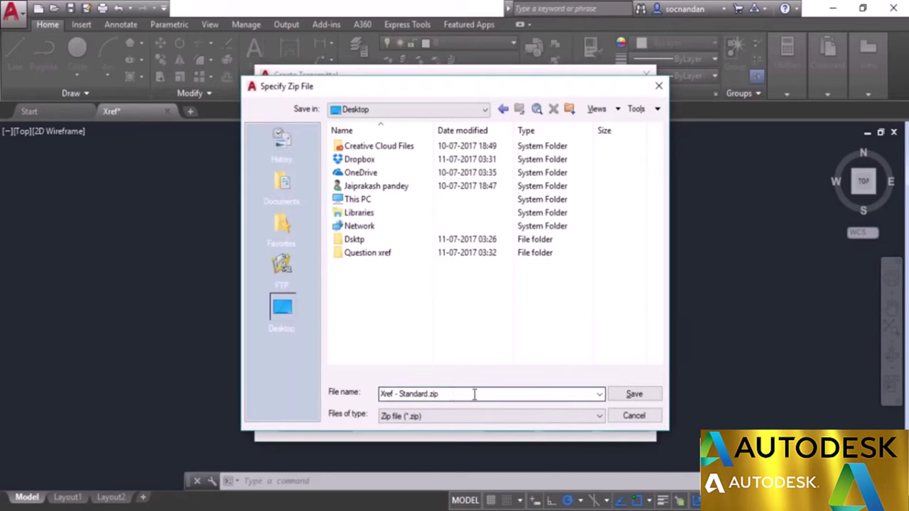
click(633, 395)
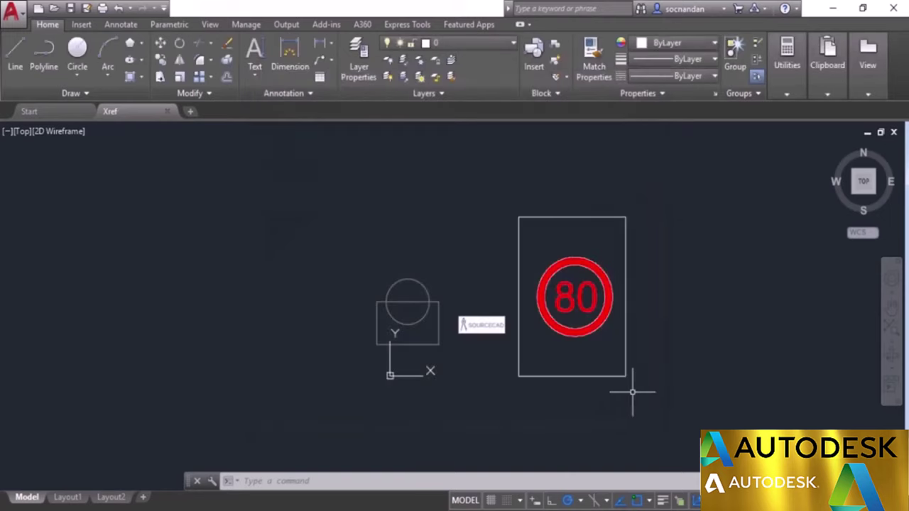
click(831, 9)
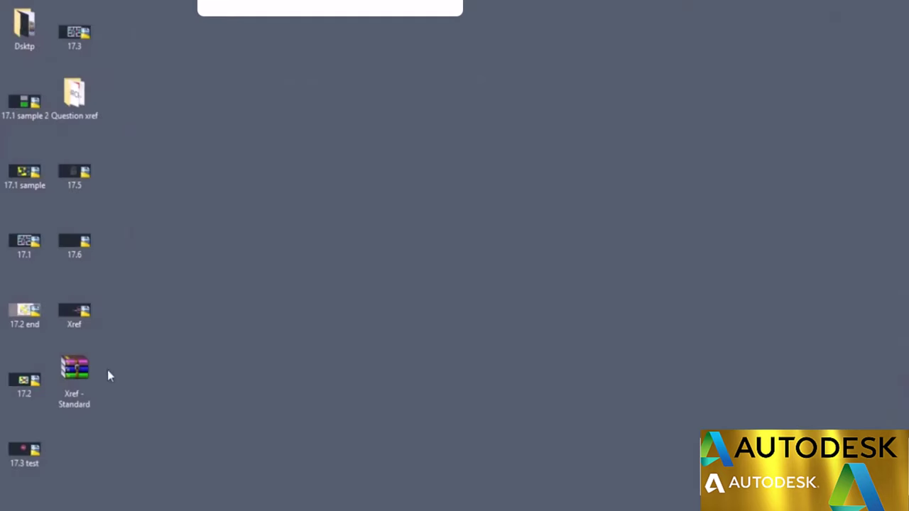
- Open Xref - Standard.zip in WinRAR and select its nine packaged files
double_click(89, 377)
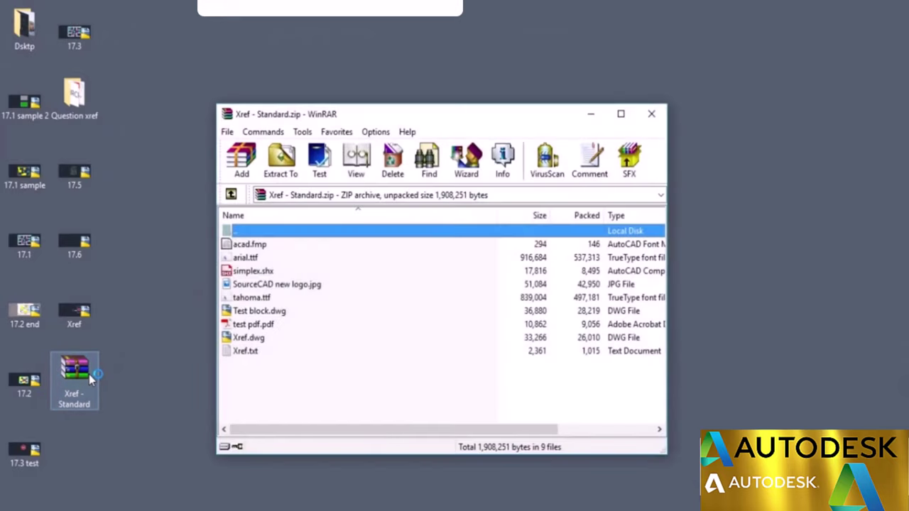
drag(256, 380, 364, 244)
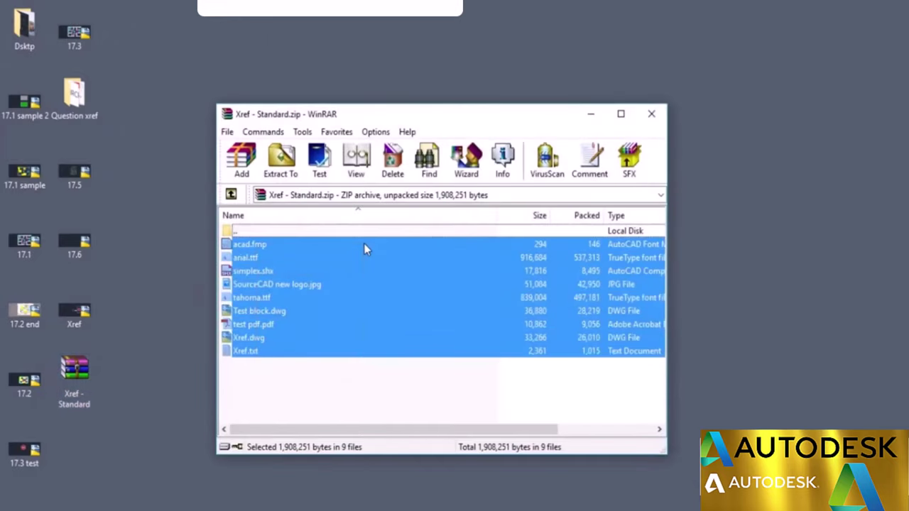